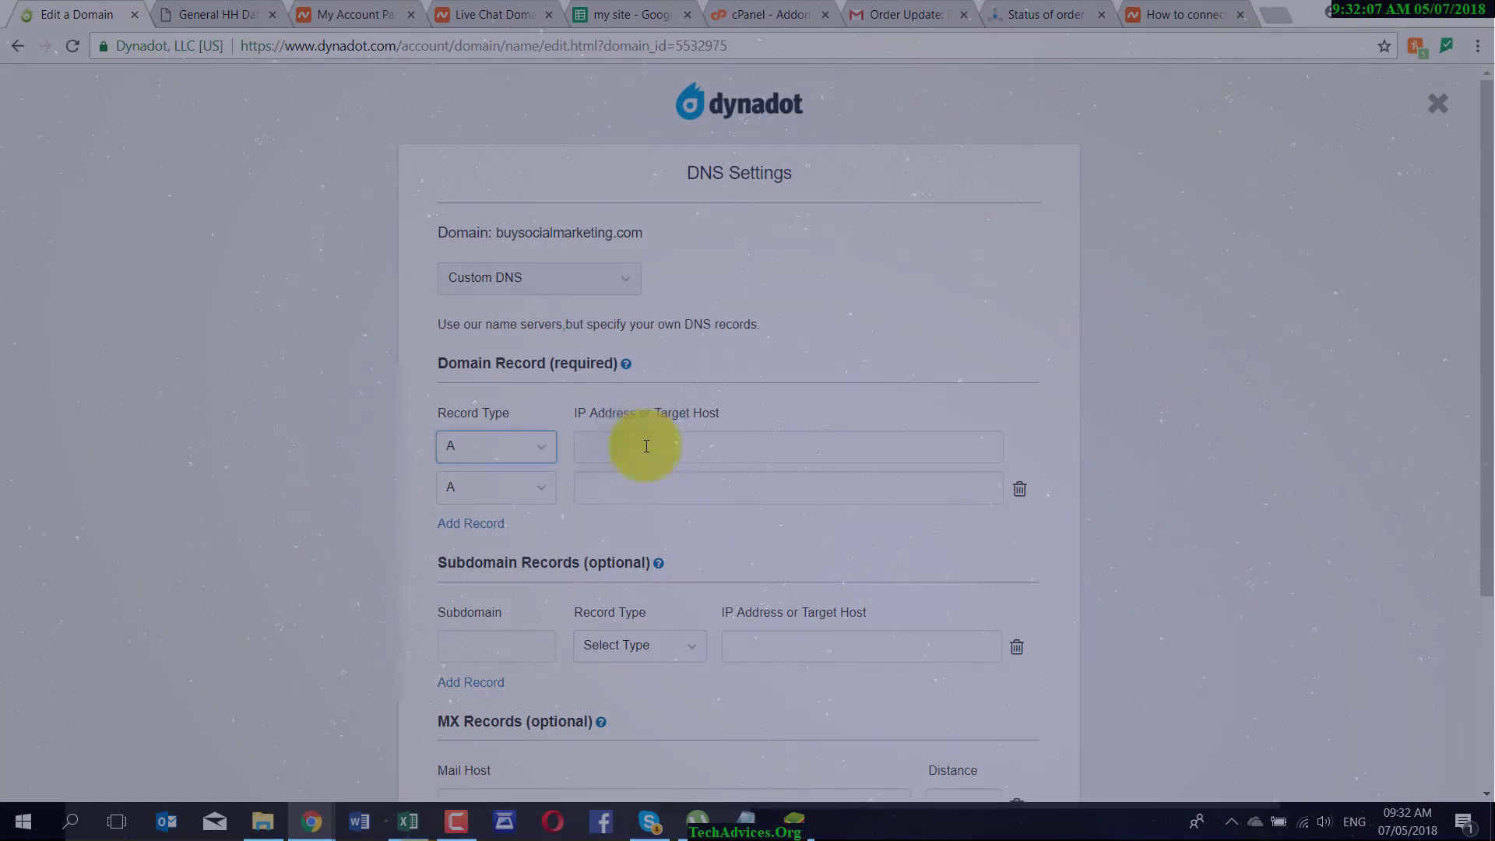
- Paste dns1.namecheaphosting.com as the first Dynadot record's host address
click(646, 446)
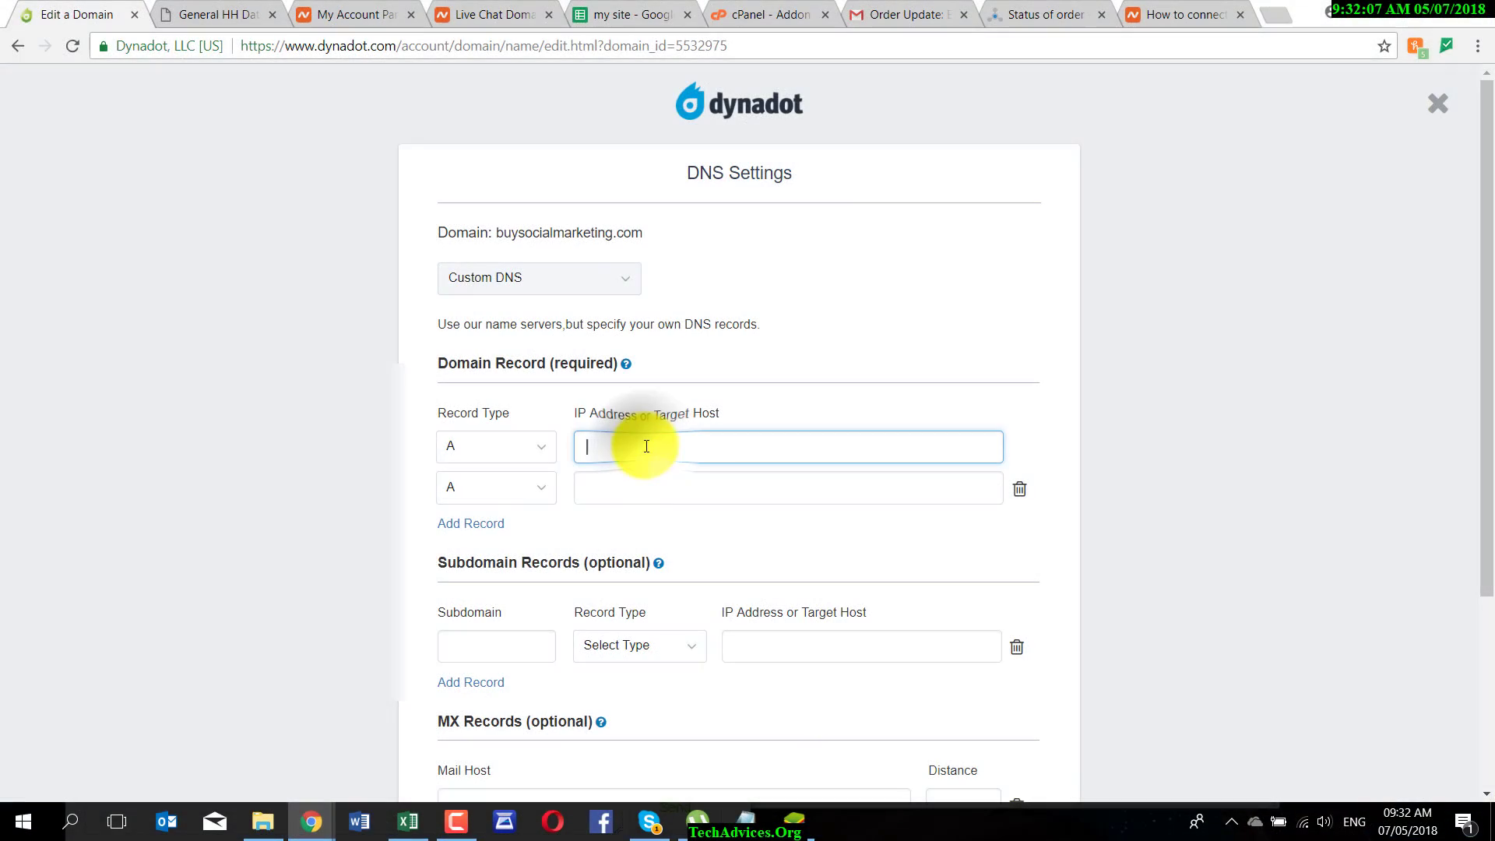
text(dns1.namecheaphosting.com)
click(780, 559)
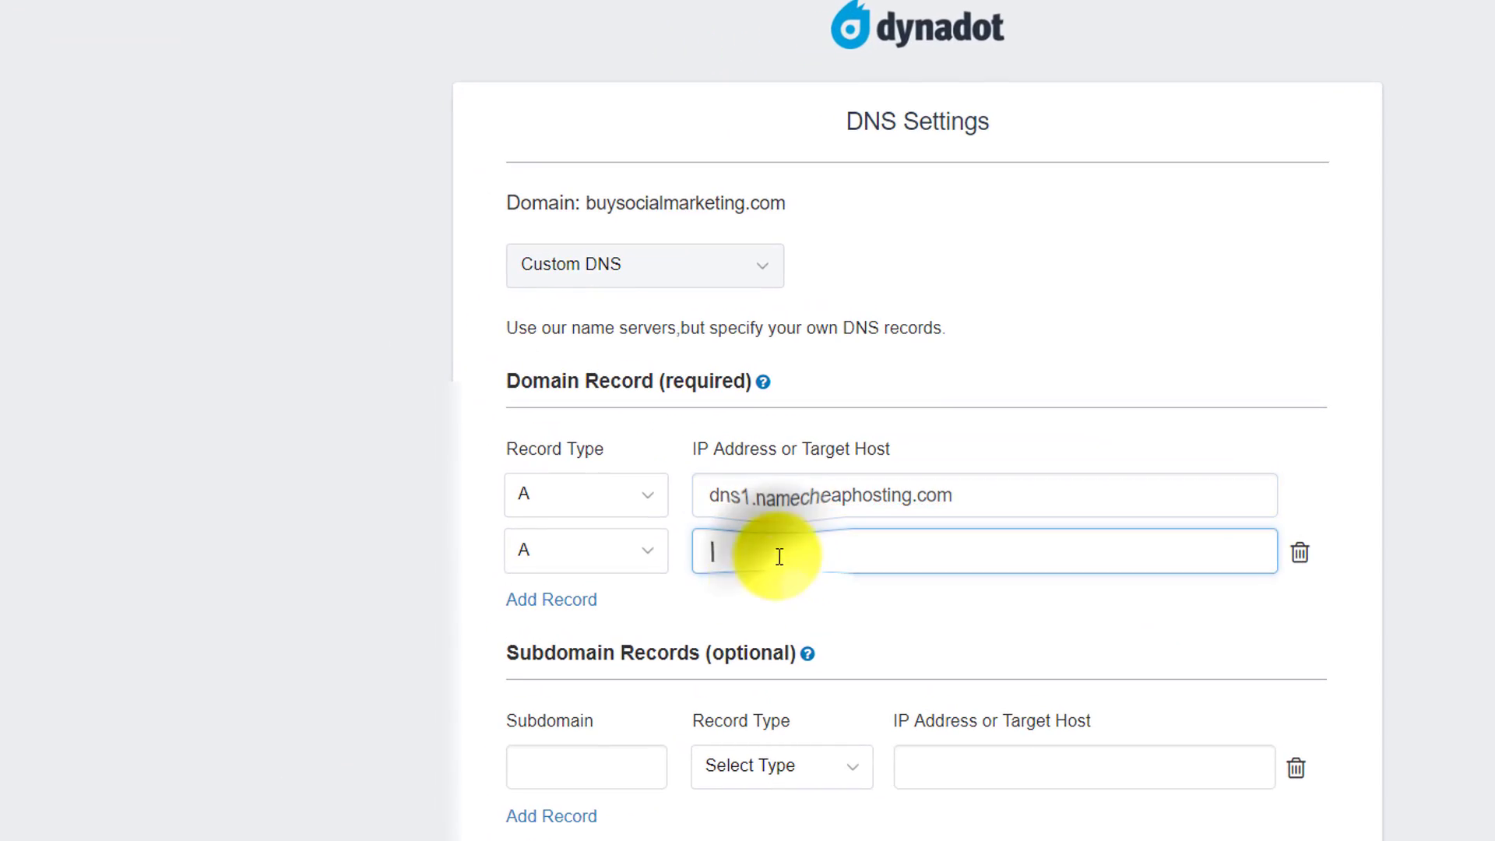
mouse_move(311, 830)
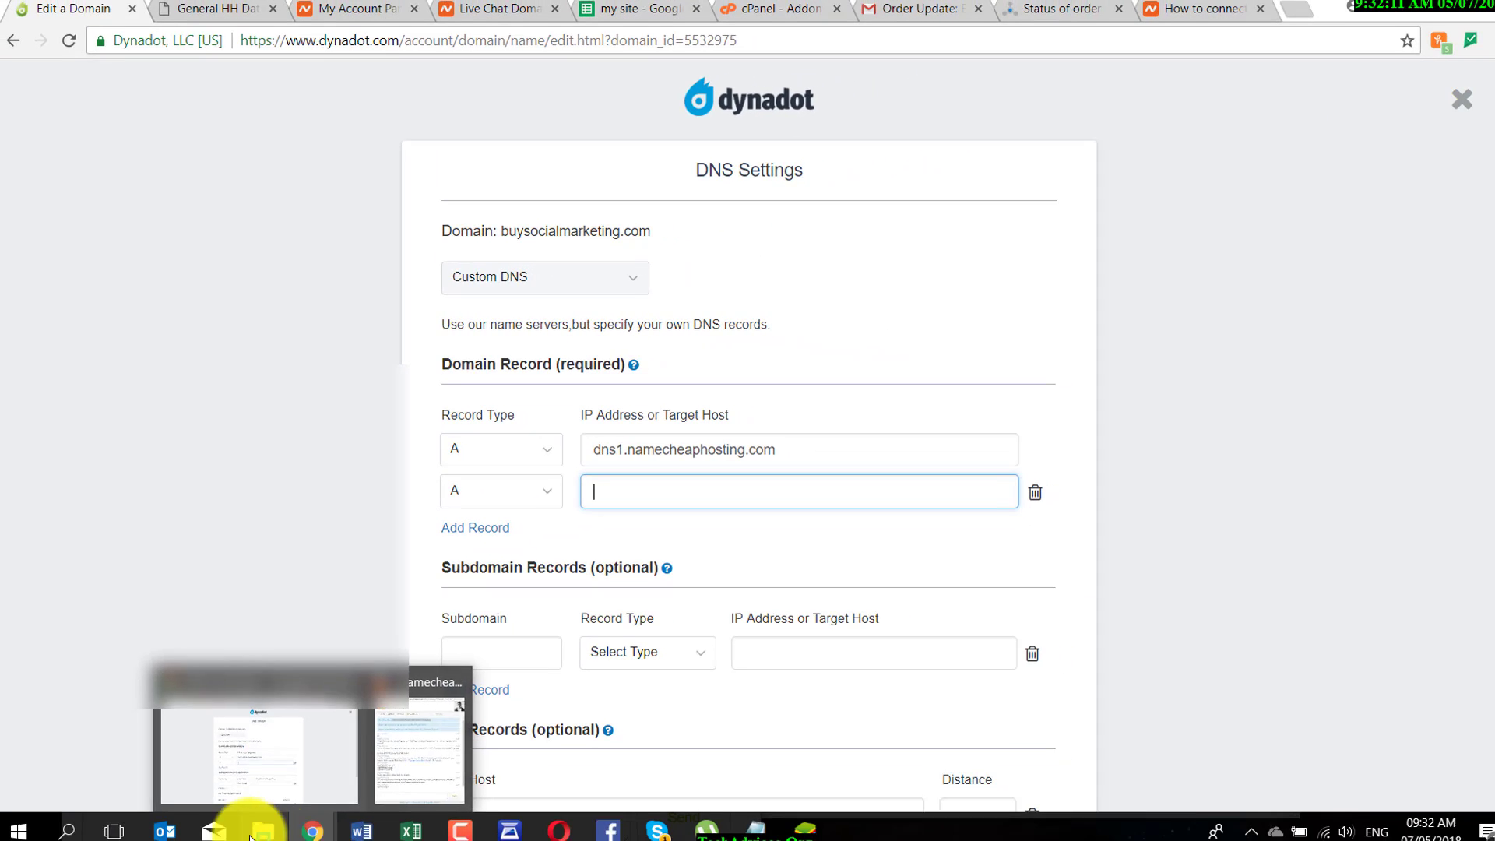
- Copy dns2.namecheaphosting.com from the support chat into the second record's host field
click(413, 758)
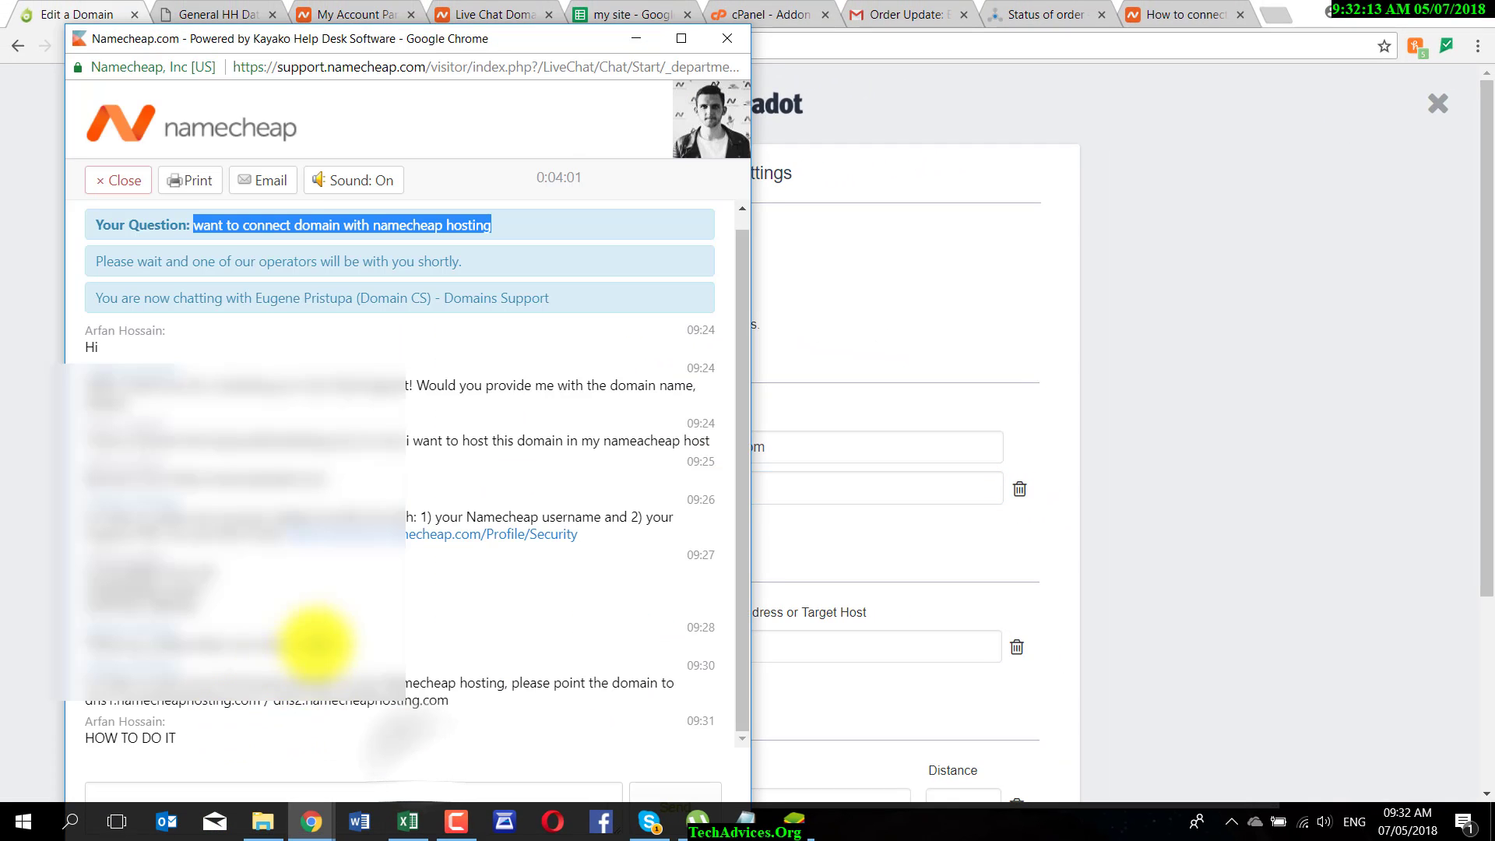
drag(272, 703, 444, 702)
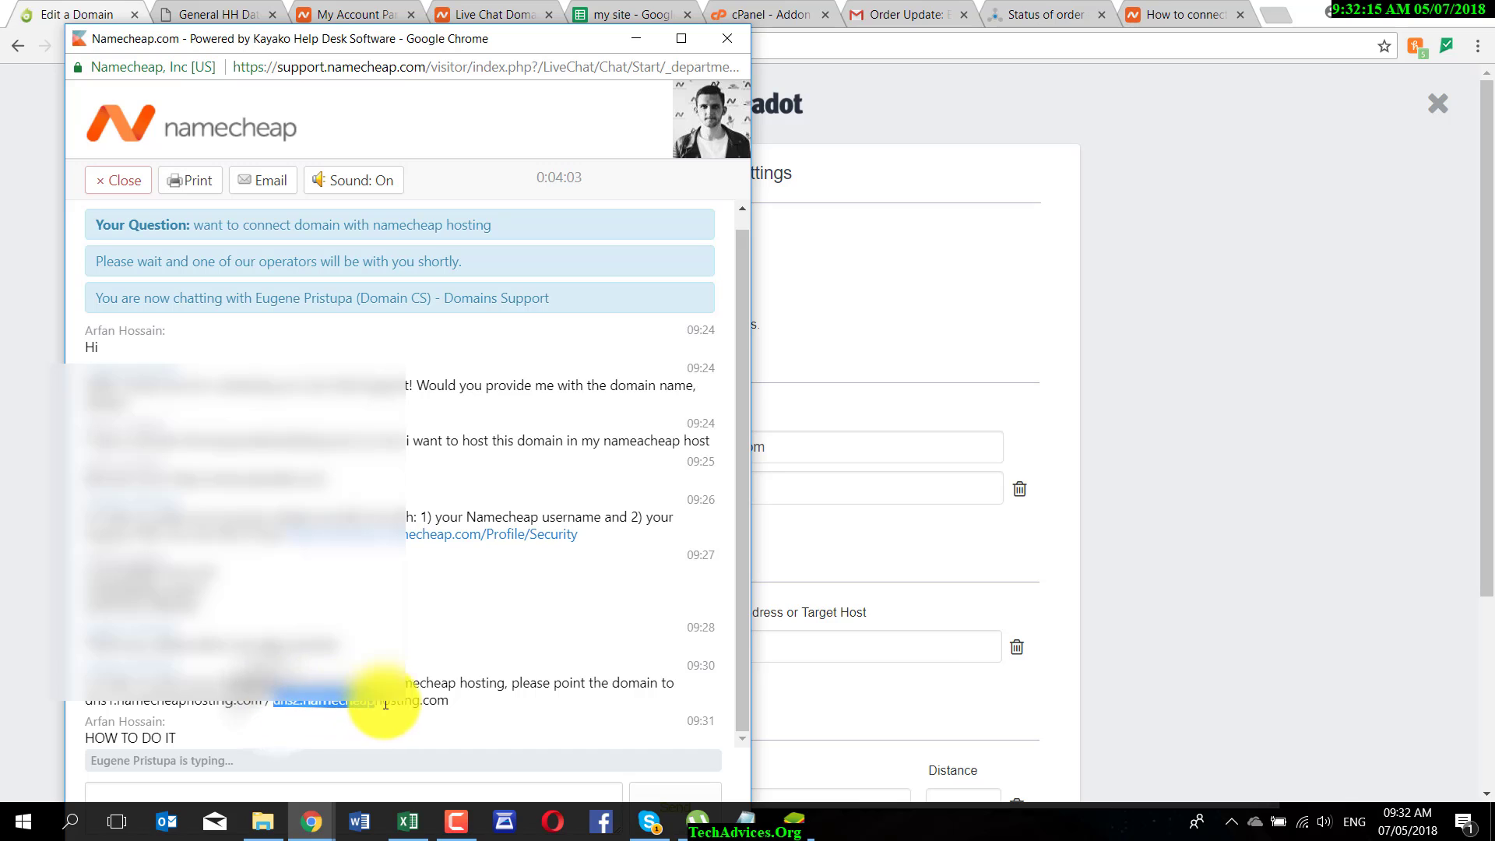
key(ctrl+c)
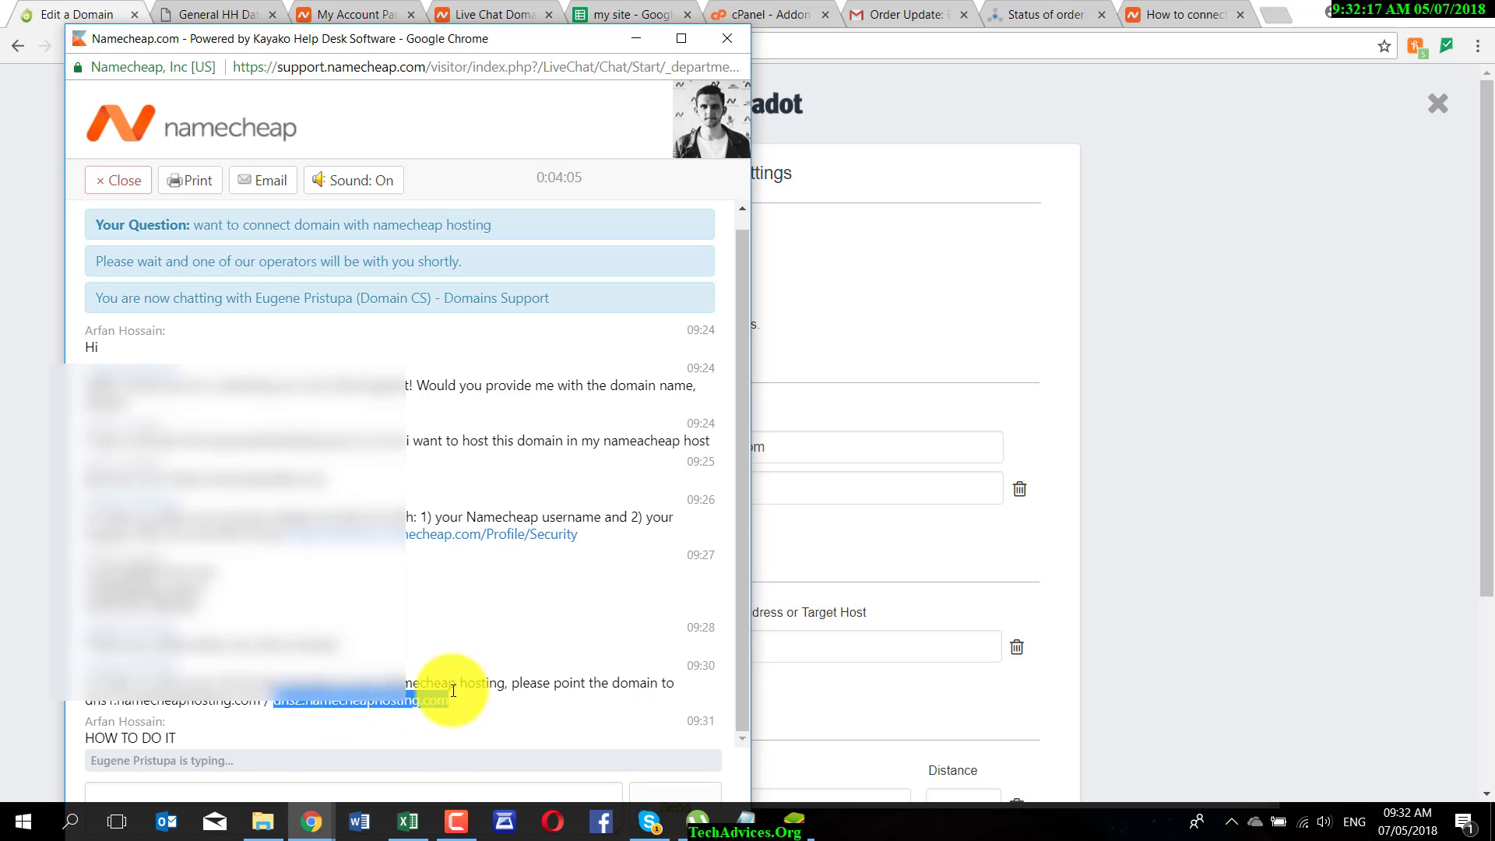
click(792, 487)
key(ctrl+v)
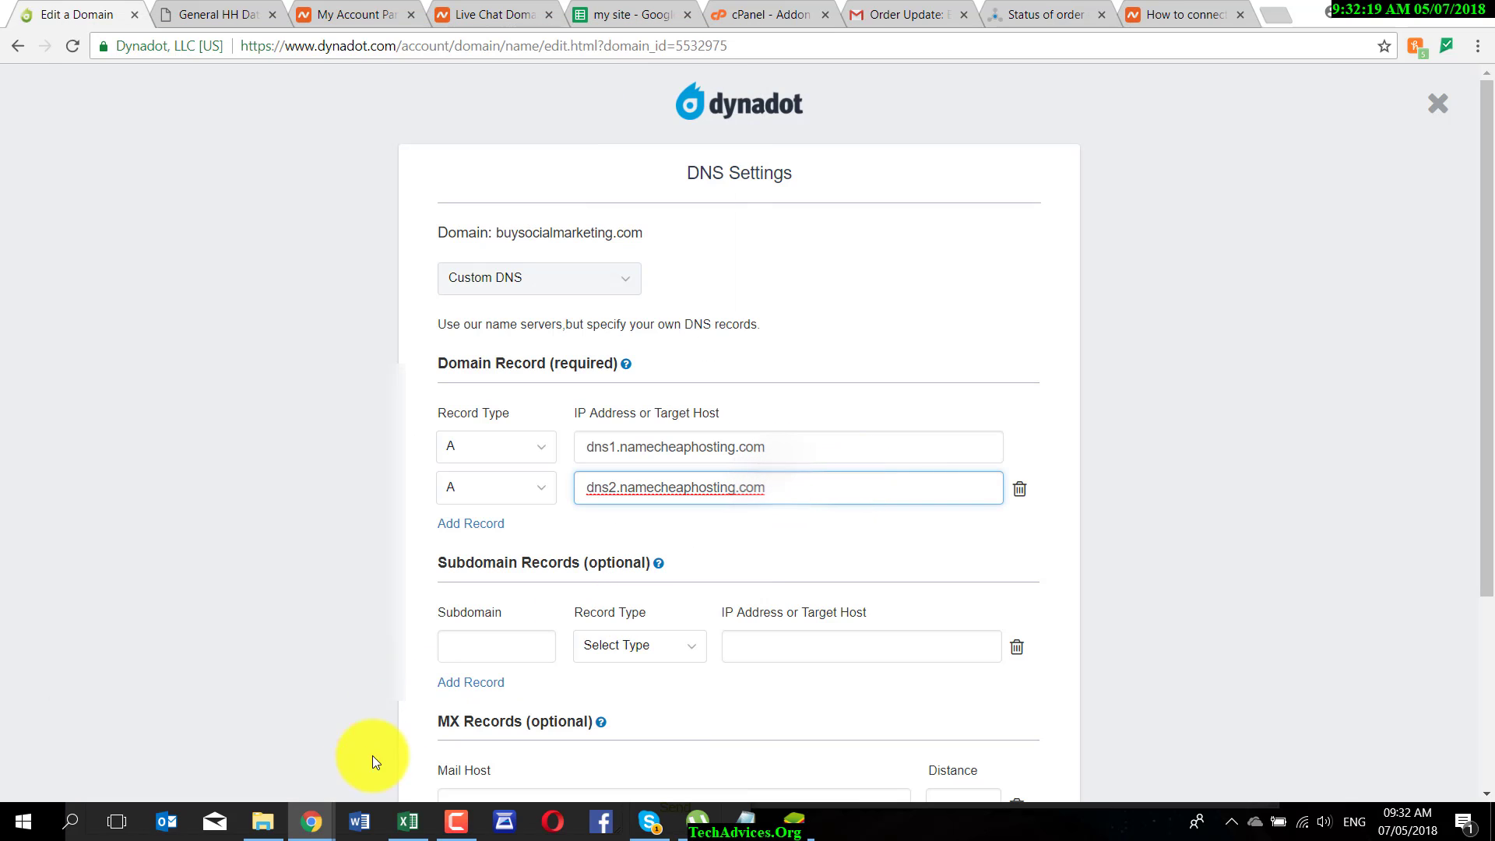
click(315, 819)
click(389, 772)
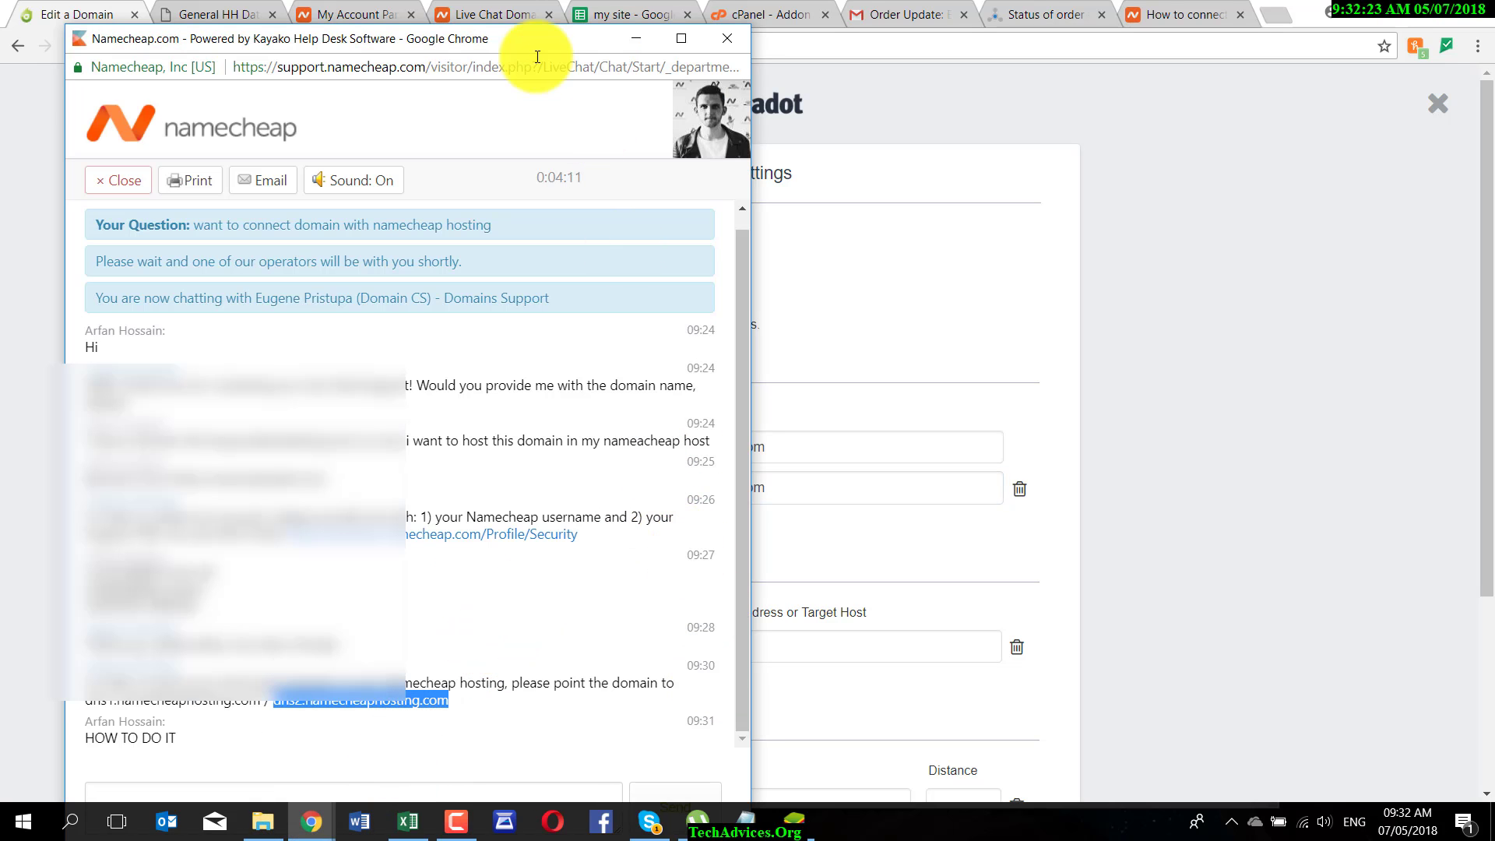
- Ask the Namecheap agent whether the nameserver links belong on the domain website
mouse_move(73, 33)
mouse_down()
mouse_move(191, 130)
mouse_move(193, 50)
mouse_up()
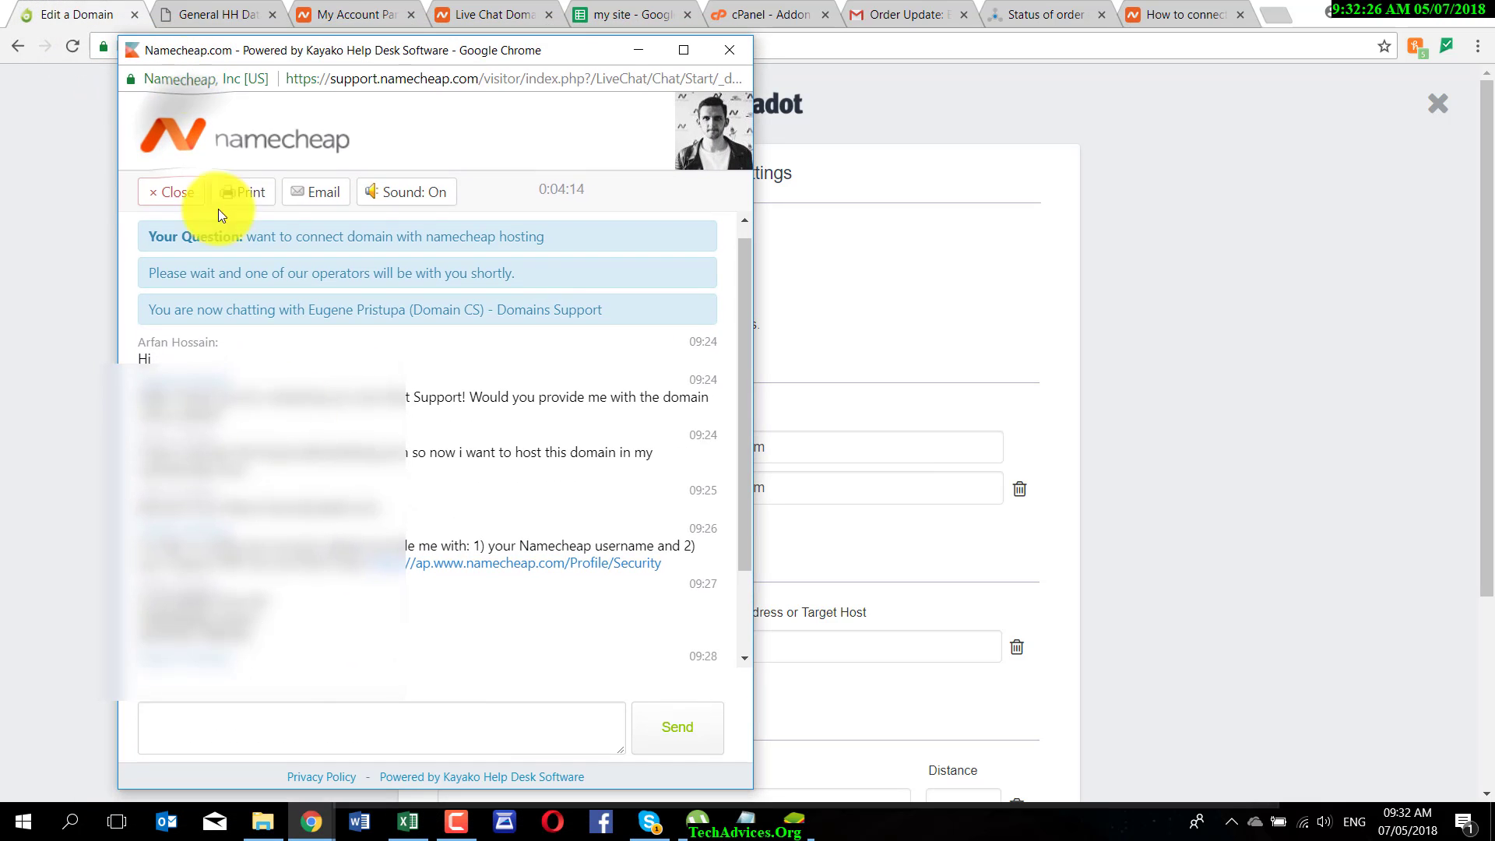
click(282, 725)
text(SHOULD I ADDD THOSE LINK INTO MY DOMAIN WEBSITE?)
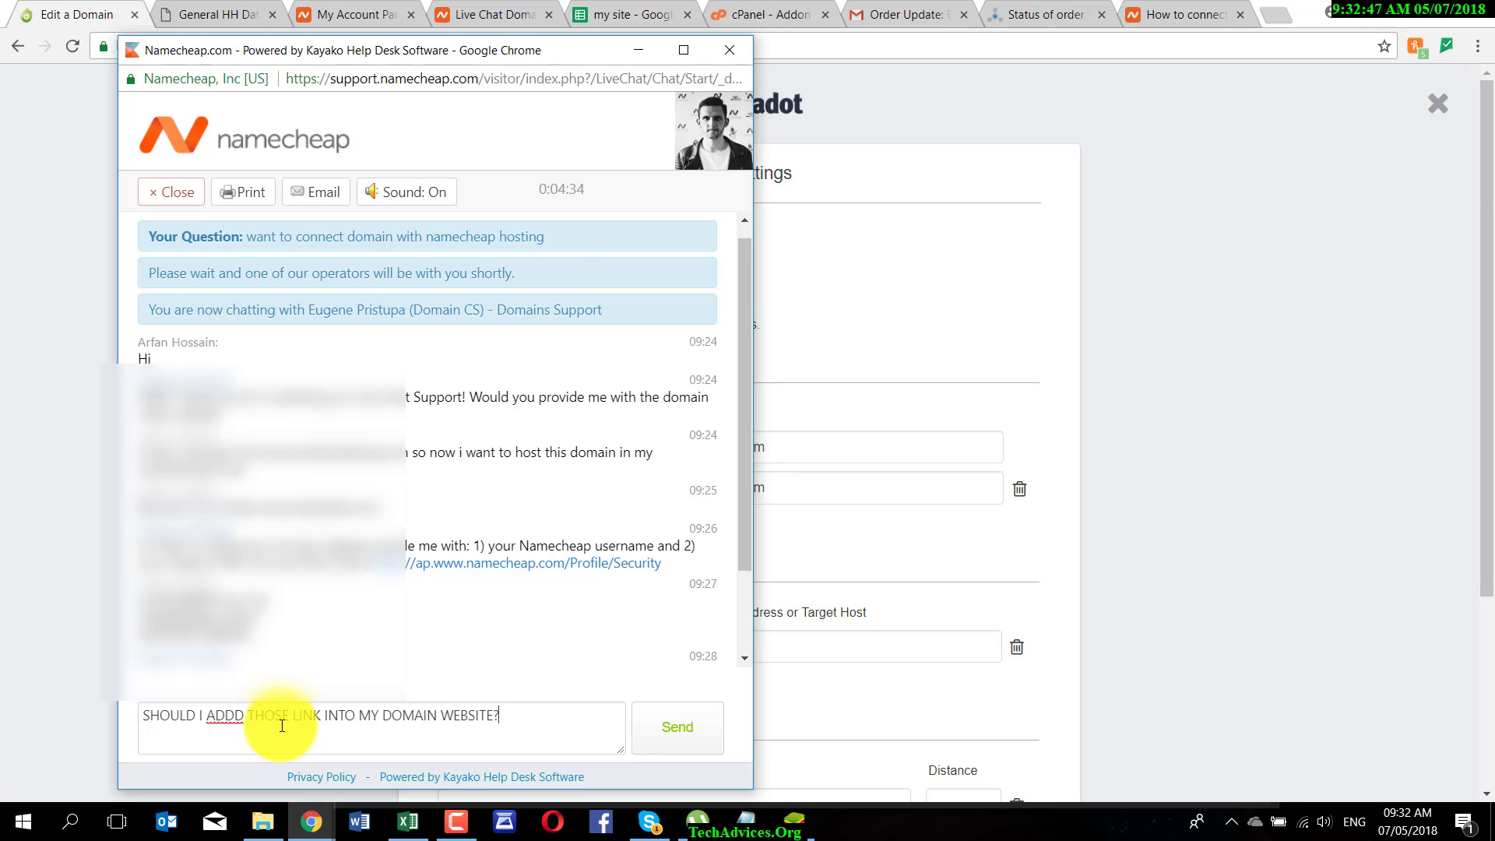
key(Return)
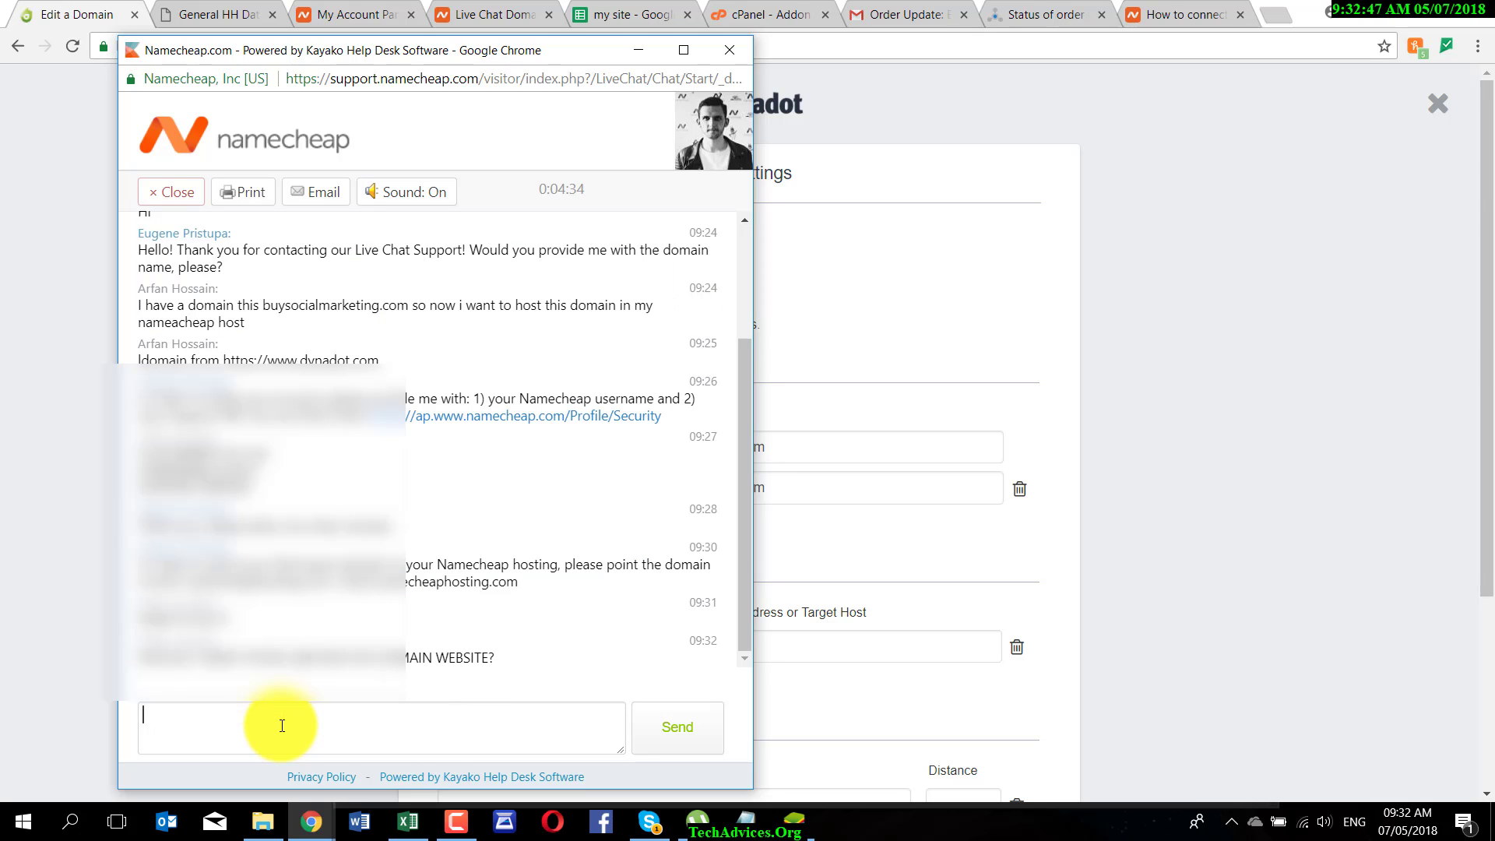
click(1127, 327)
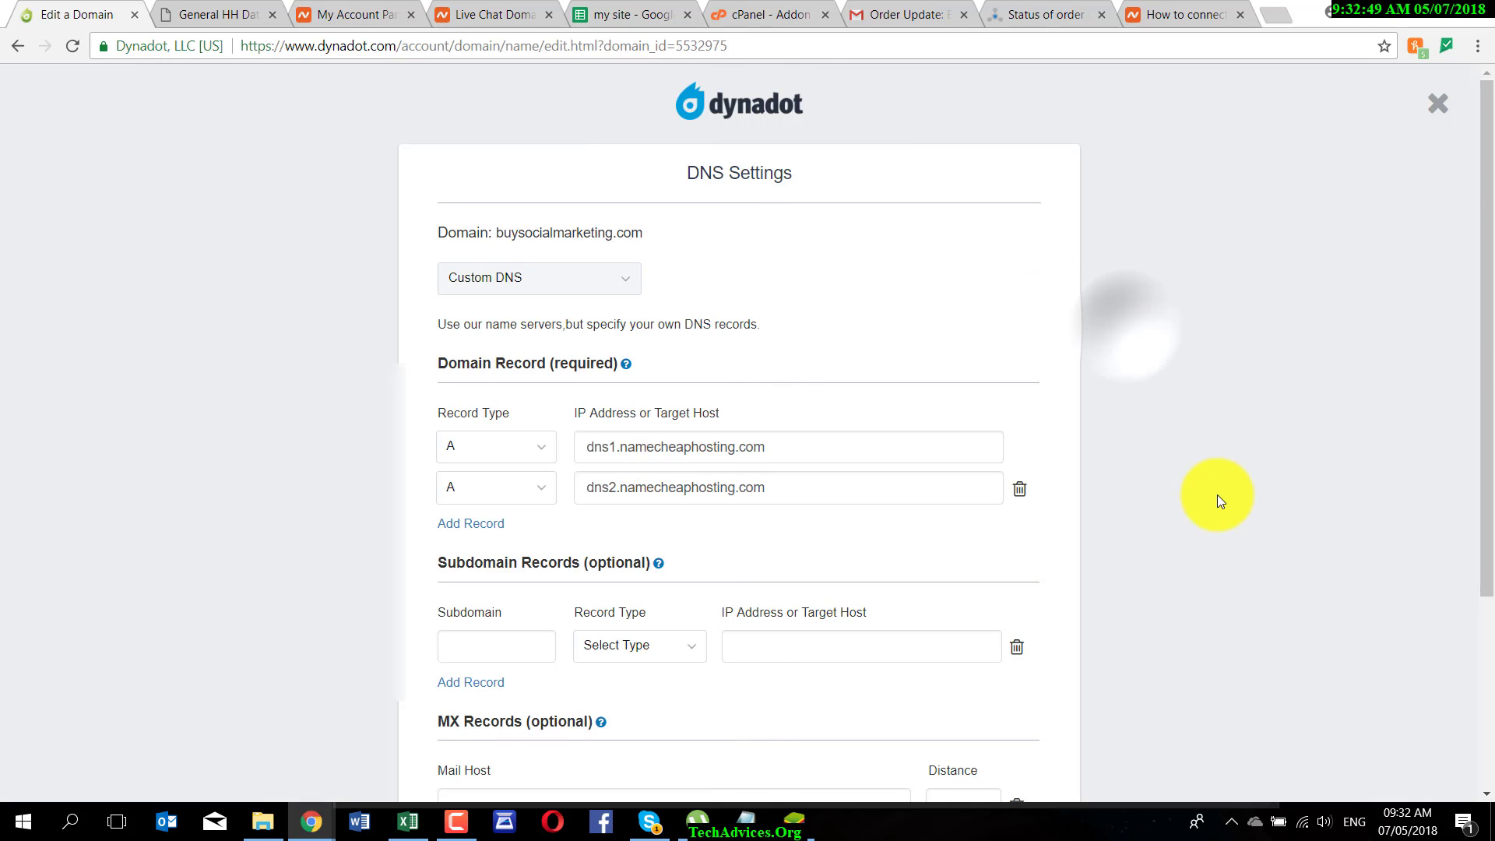
- Capture the filled Dynadot DNS form with Lightshot, upload it and copy its prntscr.com link
key(Print)
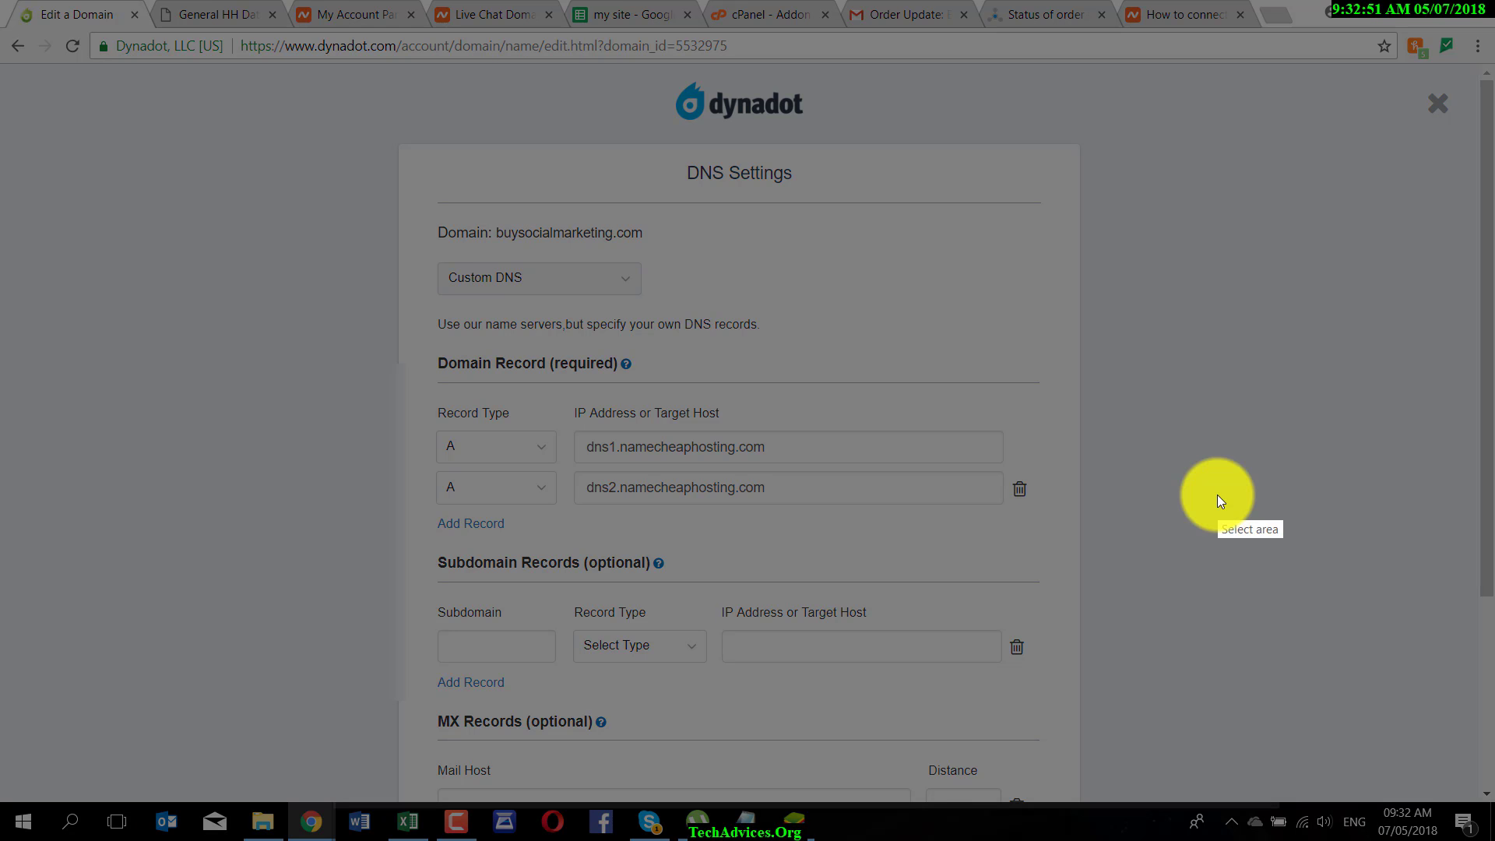
mouse_move(333, 54)
mouse_down()
mouse_move(804, 142)
mouse_move(1148, 604)
mouse_move(1138, 614)
mouse_move(1145, 562)
mouse_up()
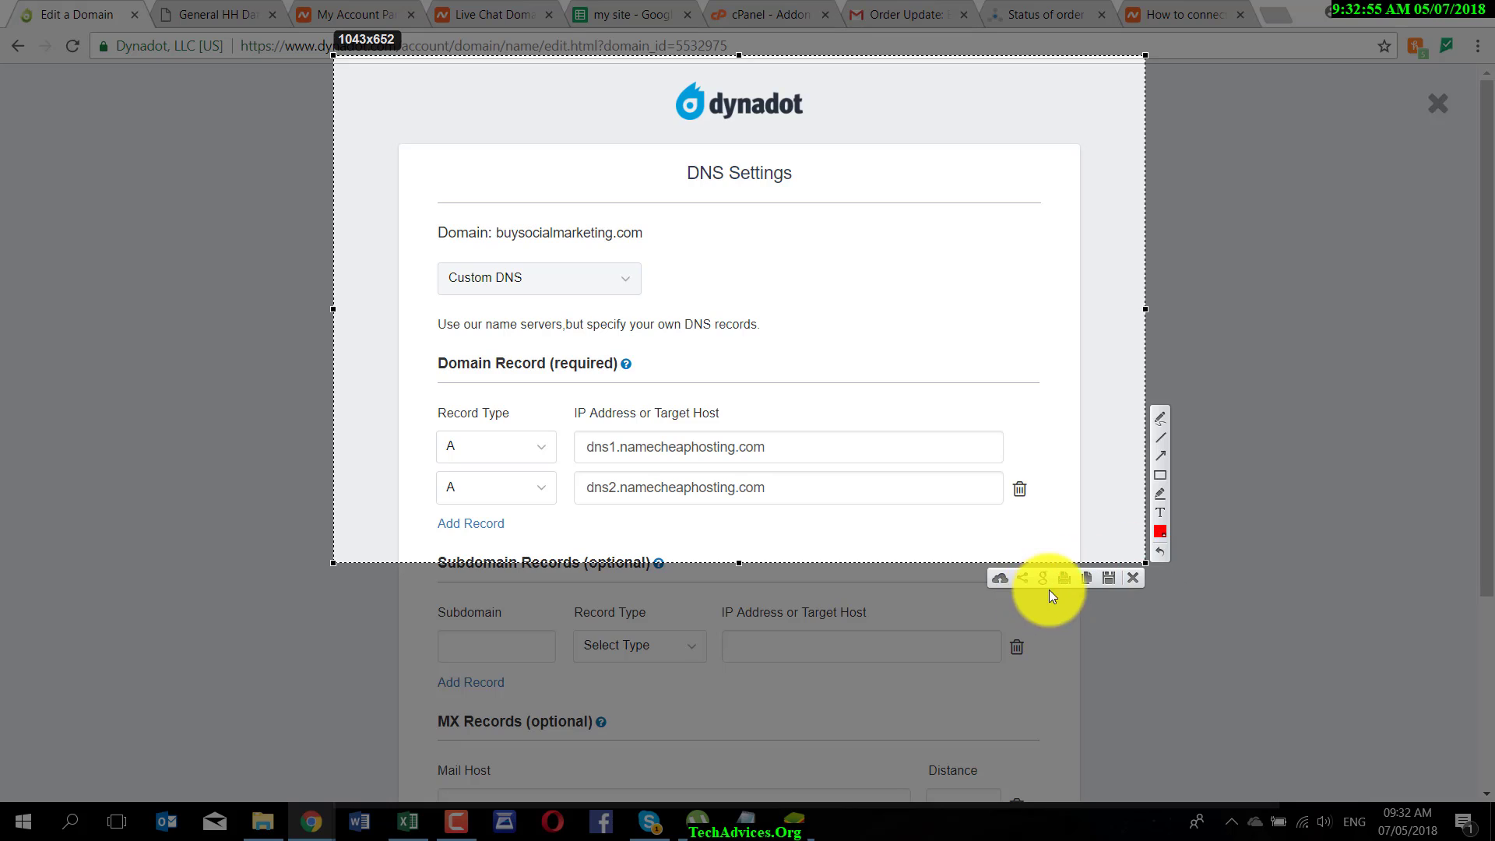
click(1001, 579)
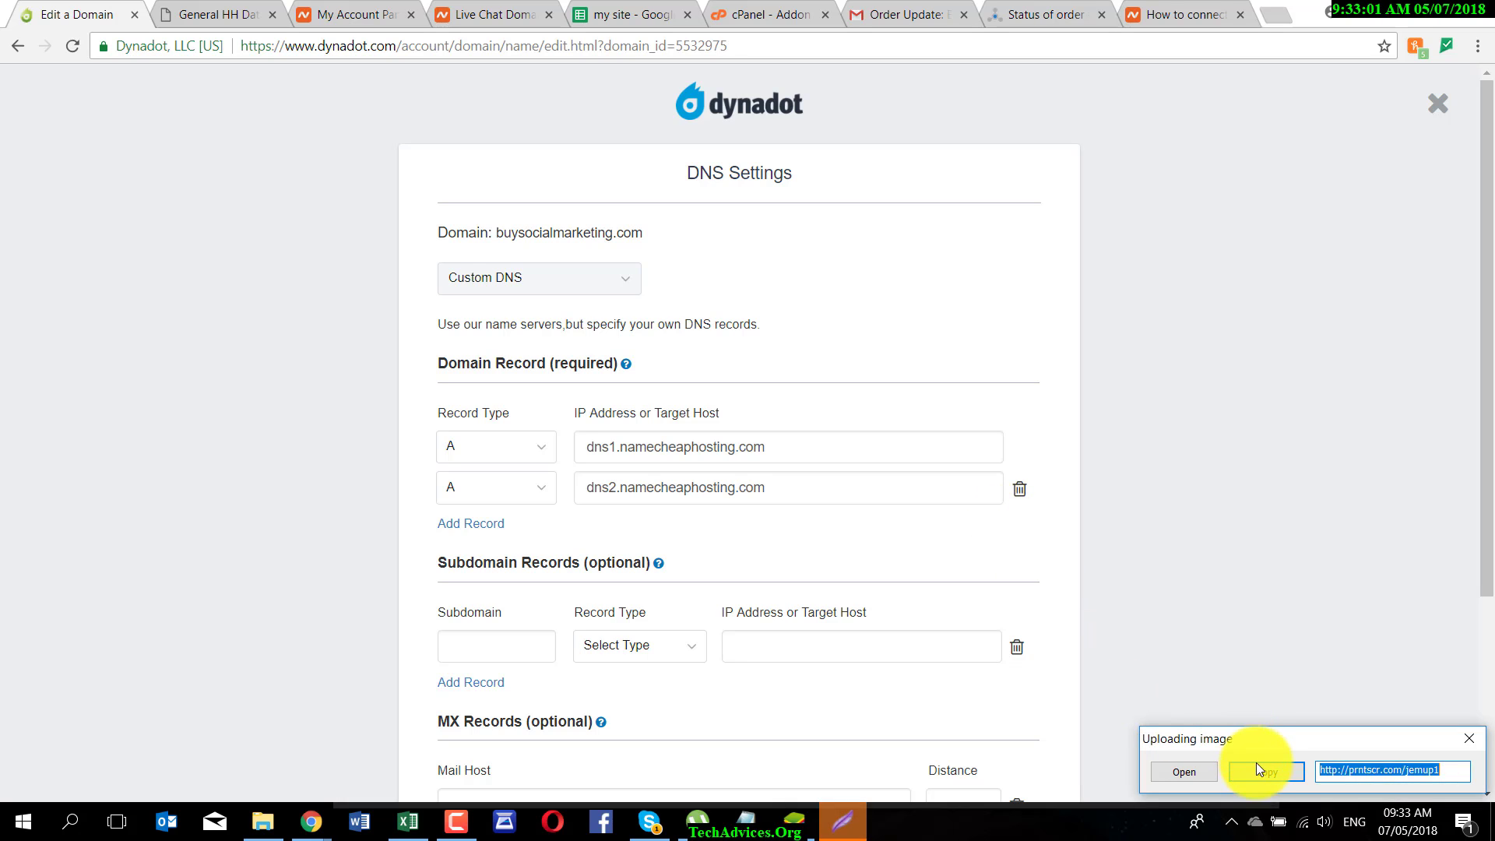
click(1255, 765)
- Send the agent the prntscr.com screenshot link followed by a 'PLEASE CHECK' message
click(374, 743)
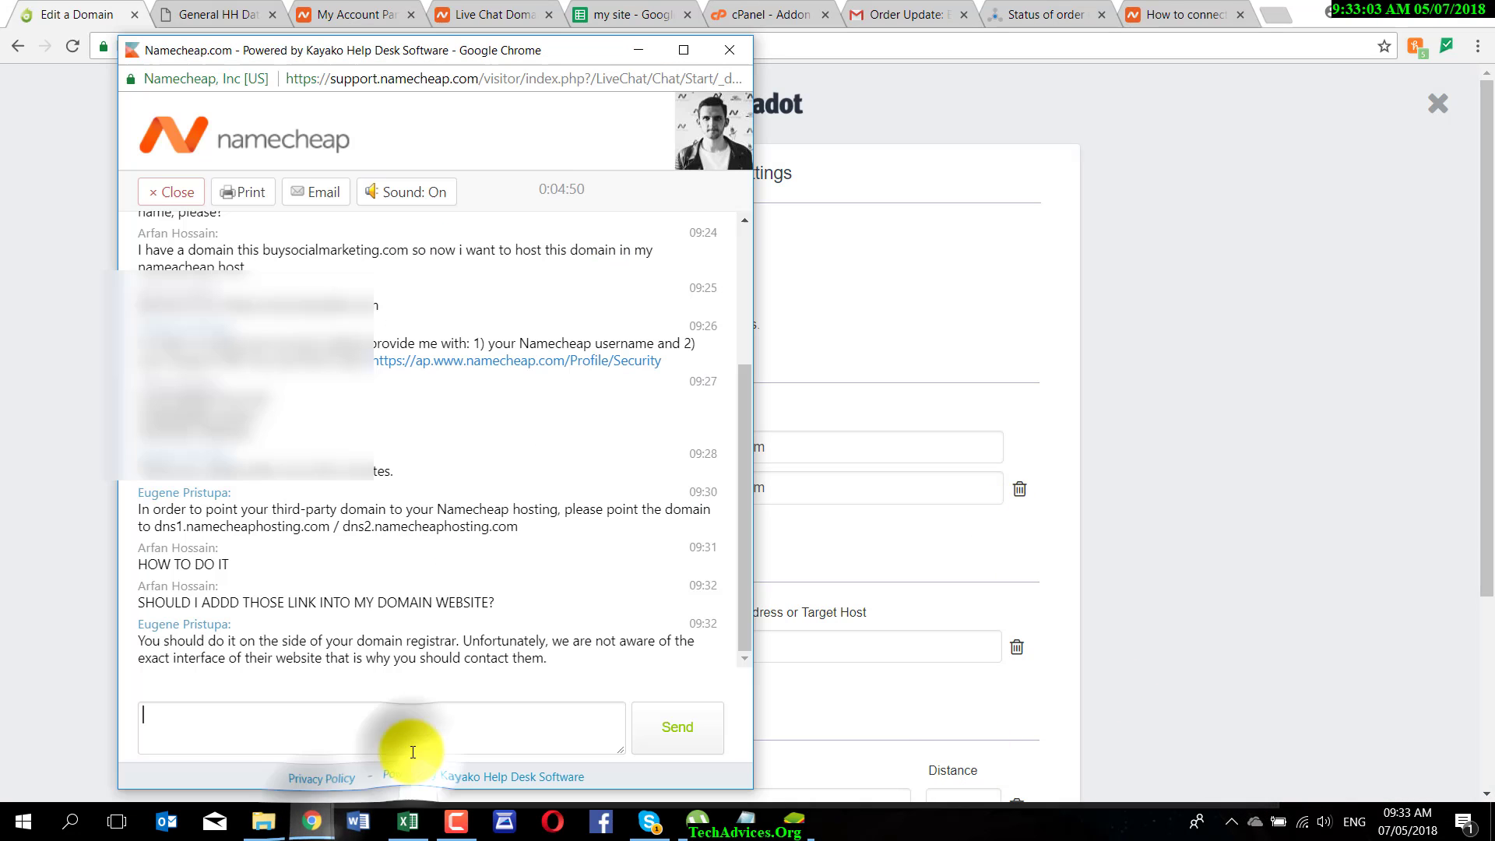
text(http://prntscr.com/jemup1)
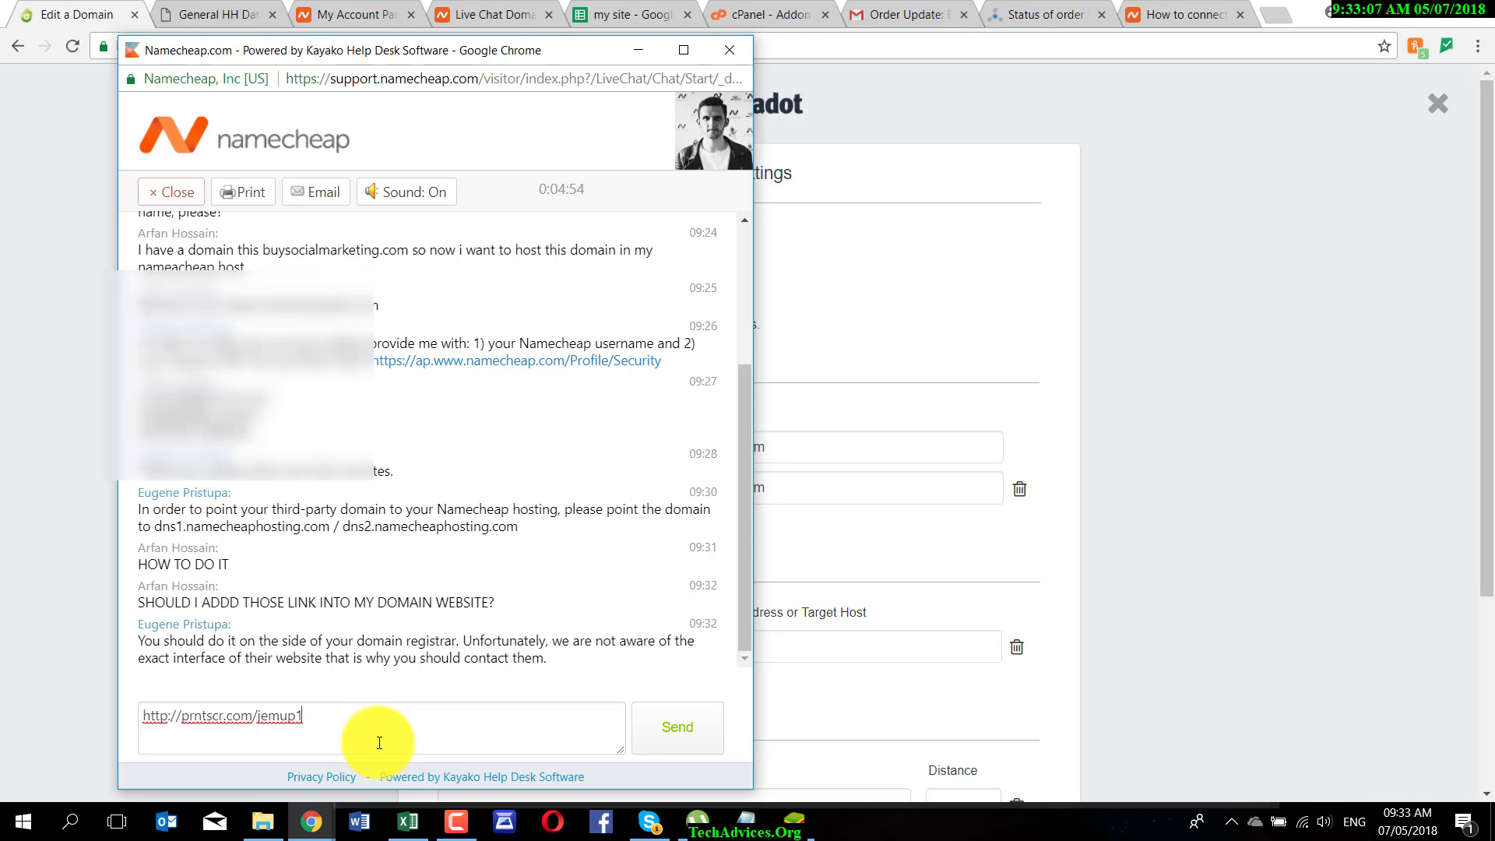
key(Return)
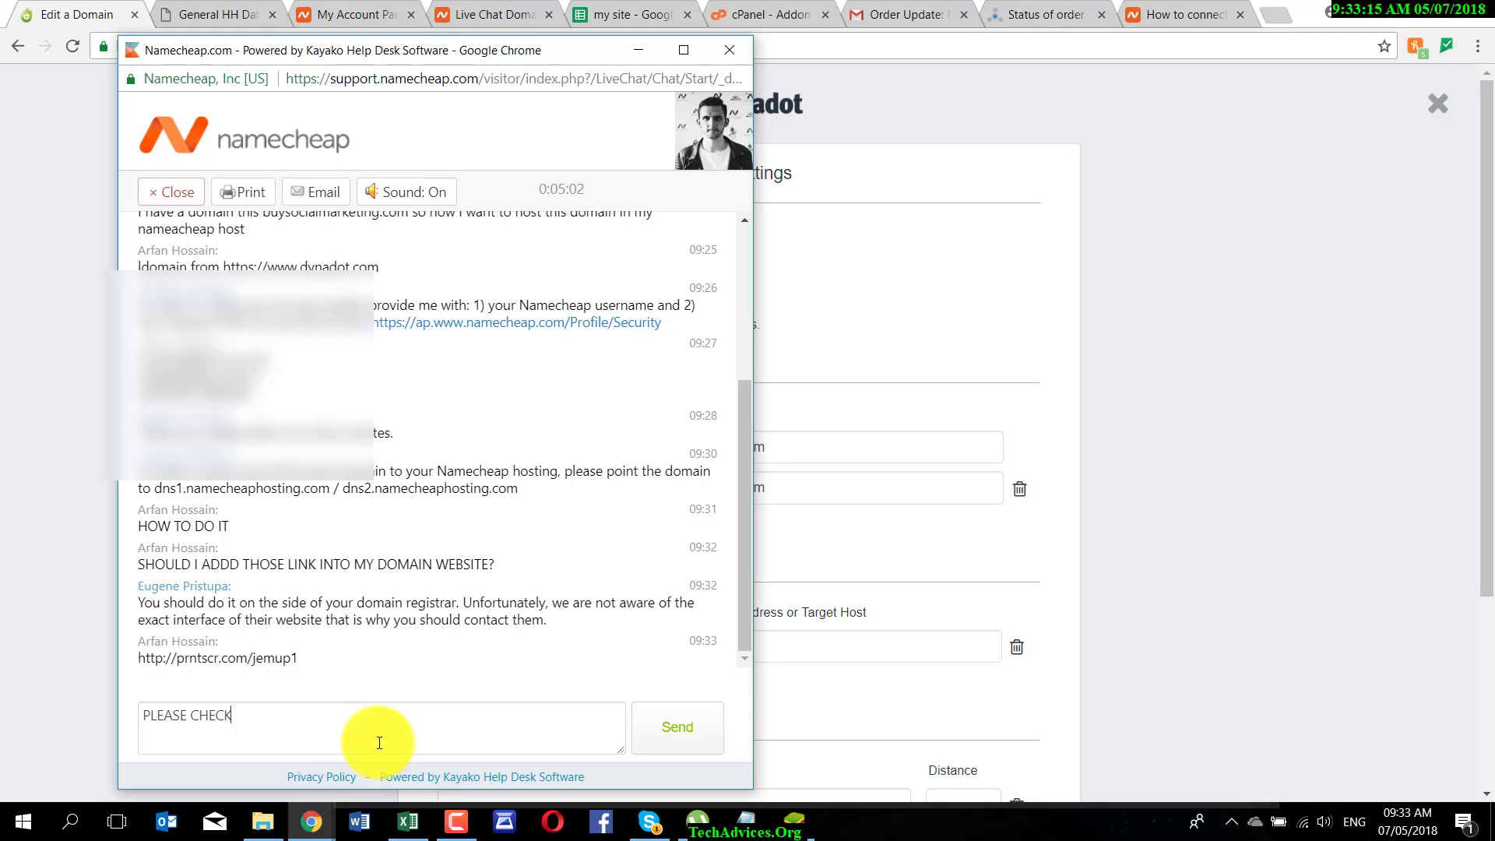
key(Return)
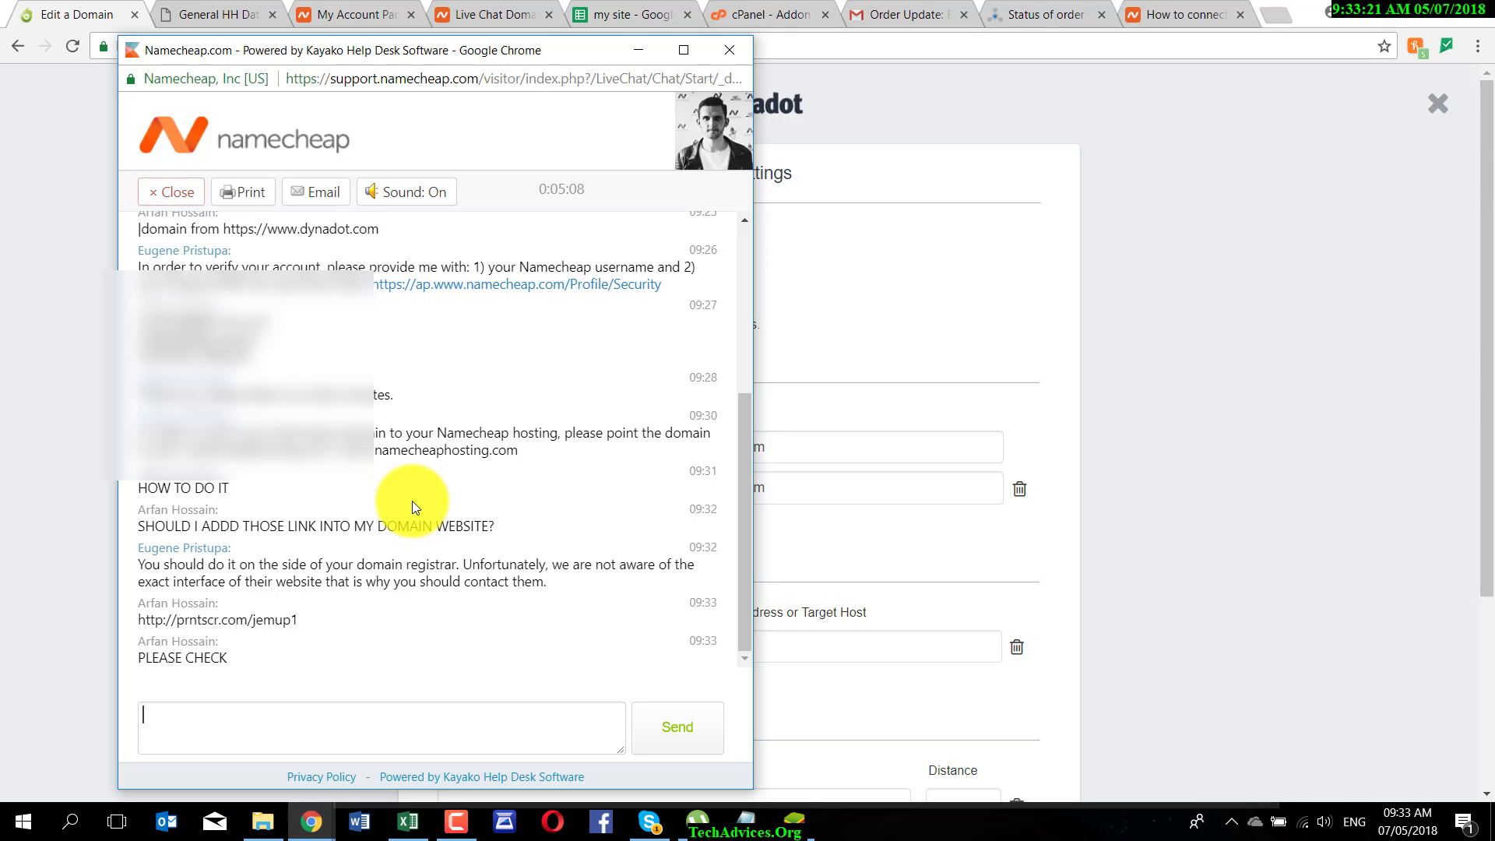
click(894, 329)
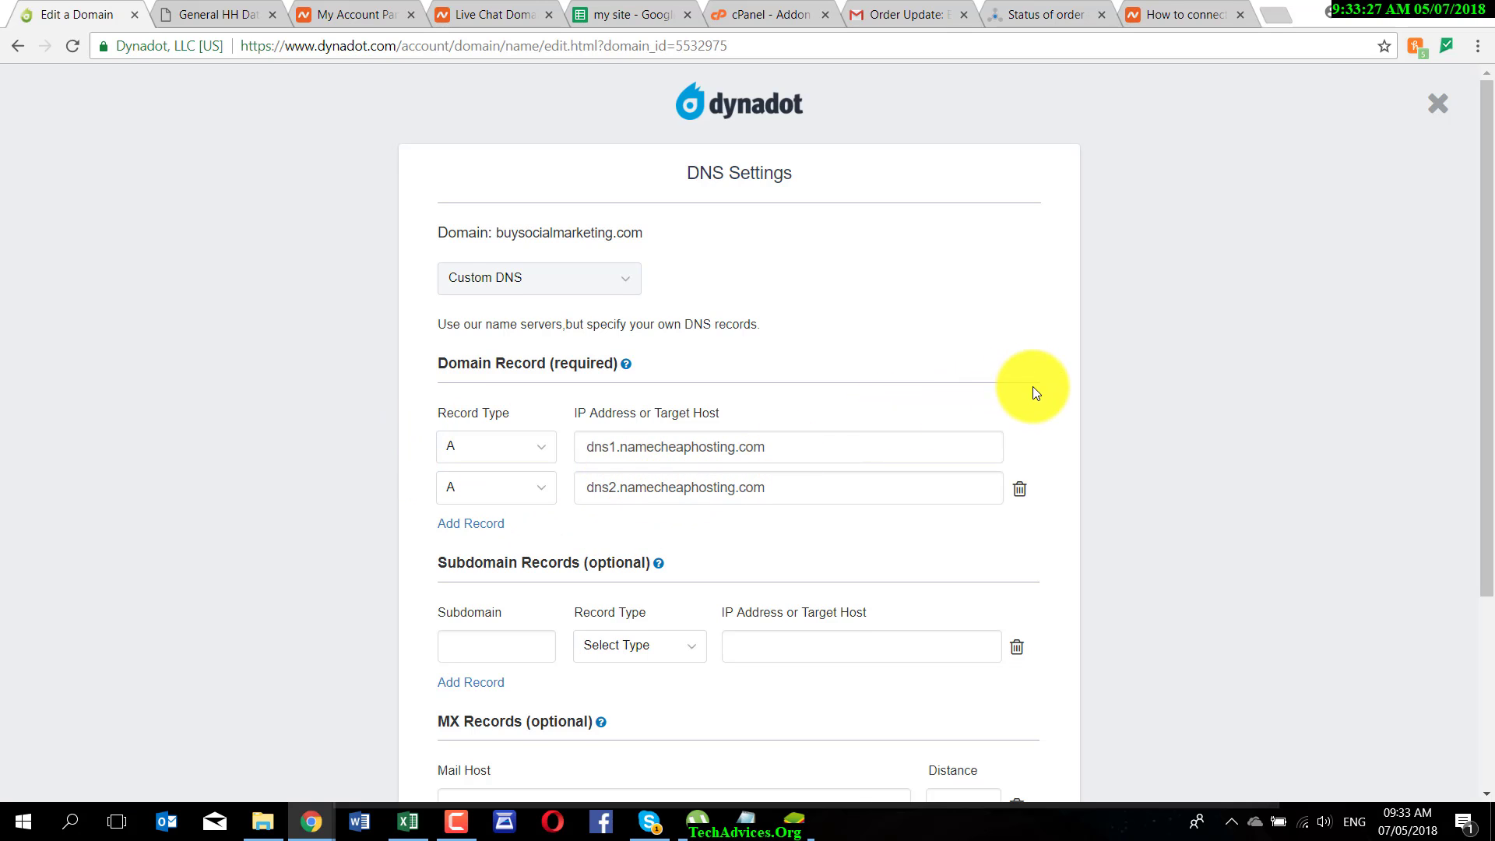
- Leave the Dynadot DNS form for the Namecheap dashboard listing recently active domains
scroll(1032, 390, down, 3)
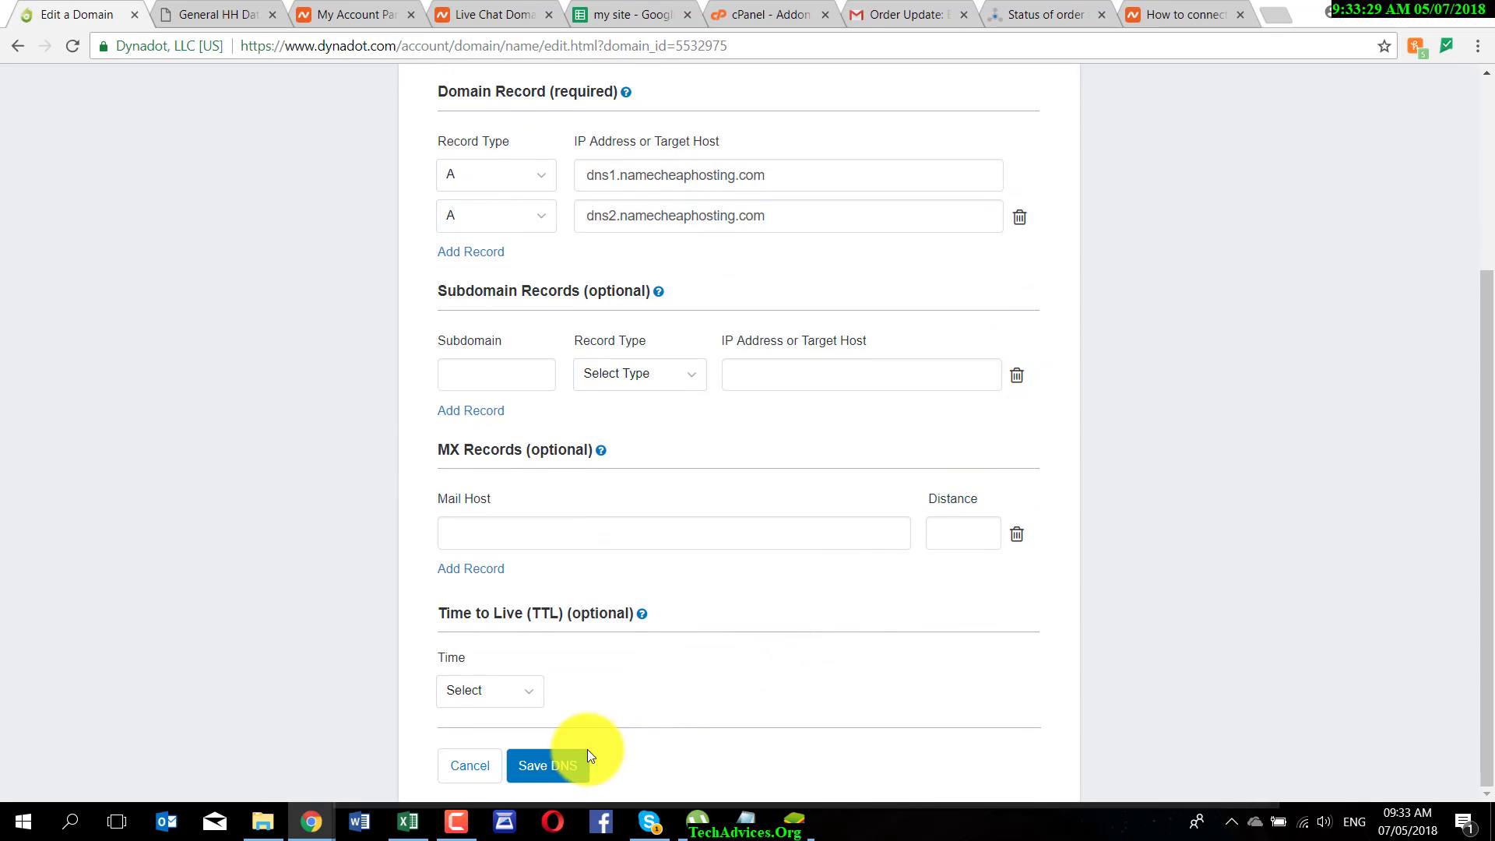
scroll(668, 643, up, 3)
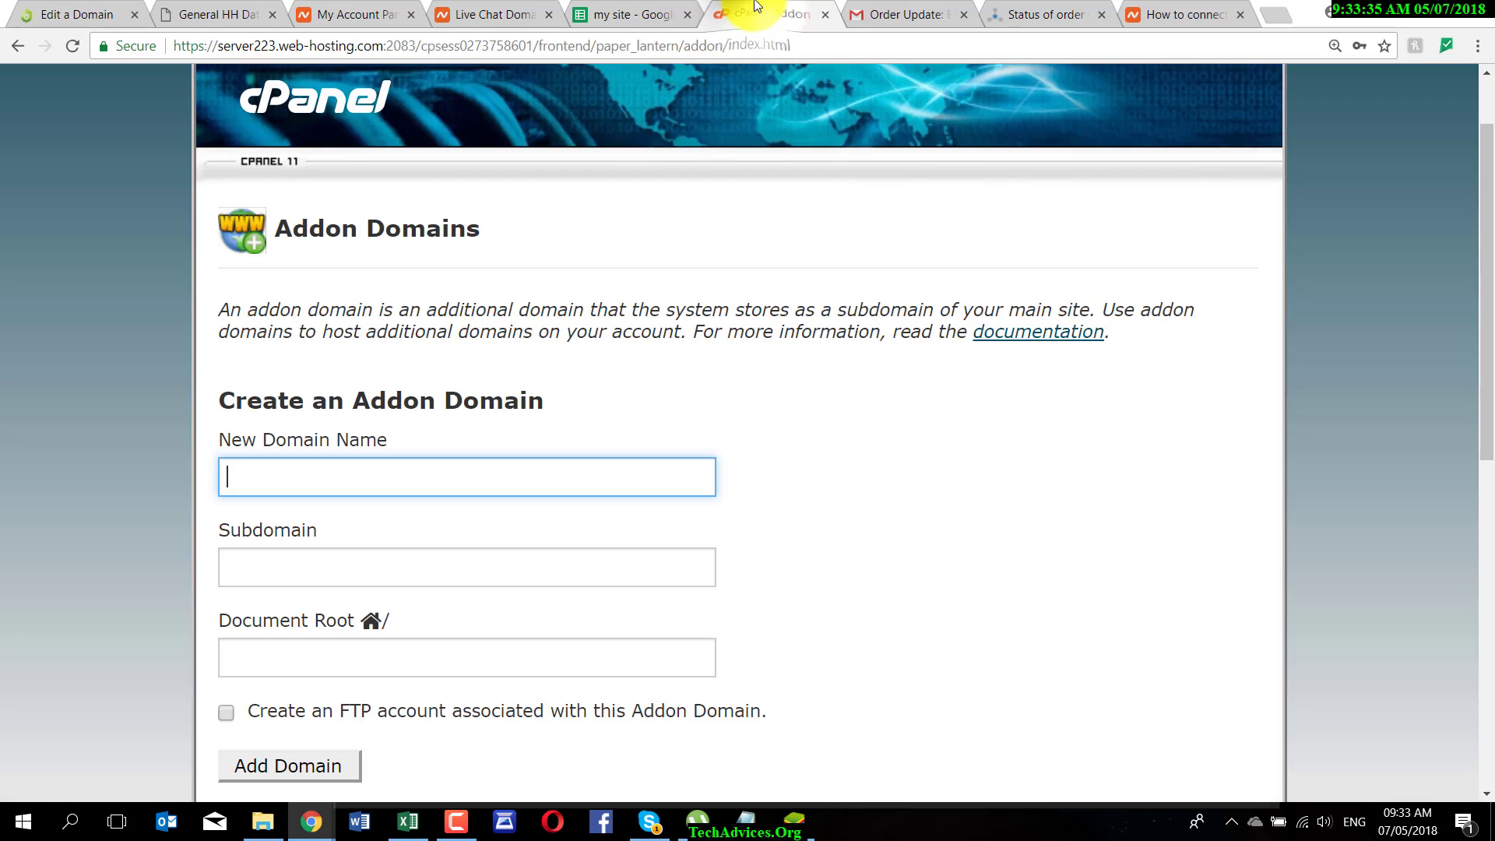
click(752, 9)
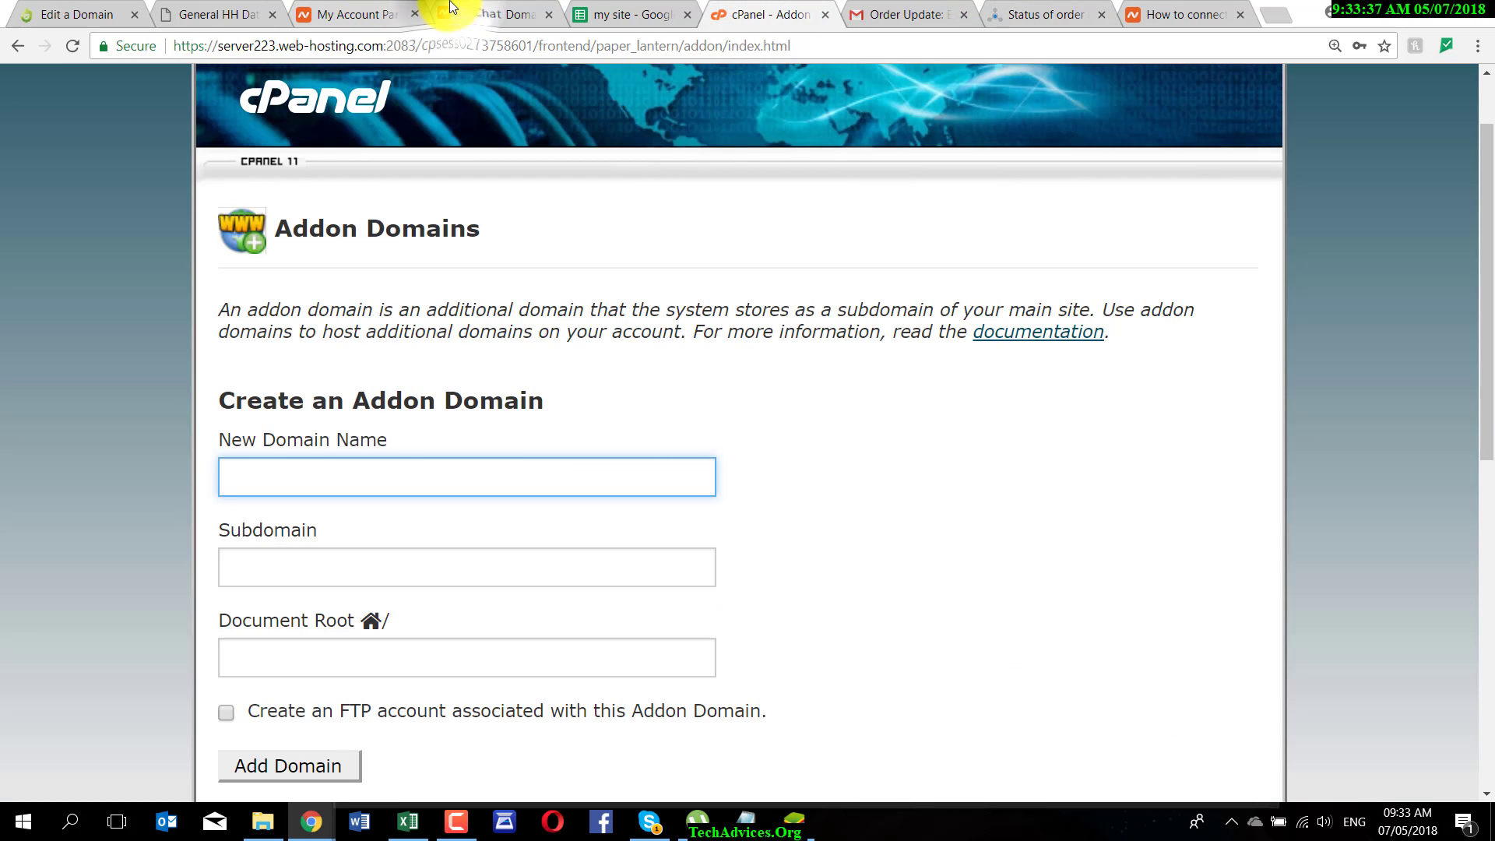
click(354, 13)
- Open management for the culive24.com hosting and switch to the domain-connection guide
scroll(942, 381, down, 3)
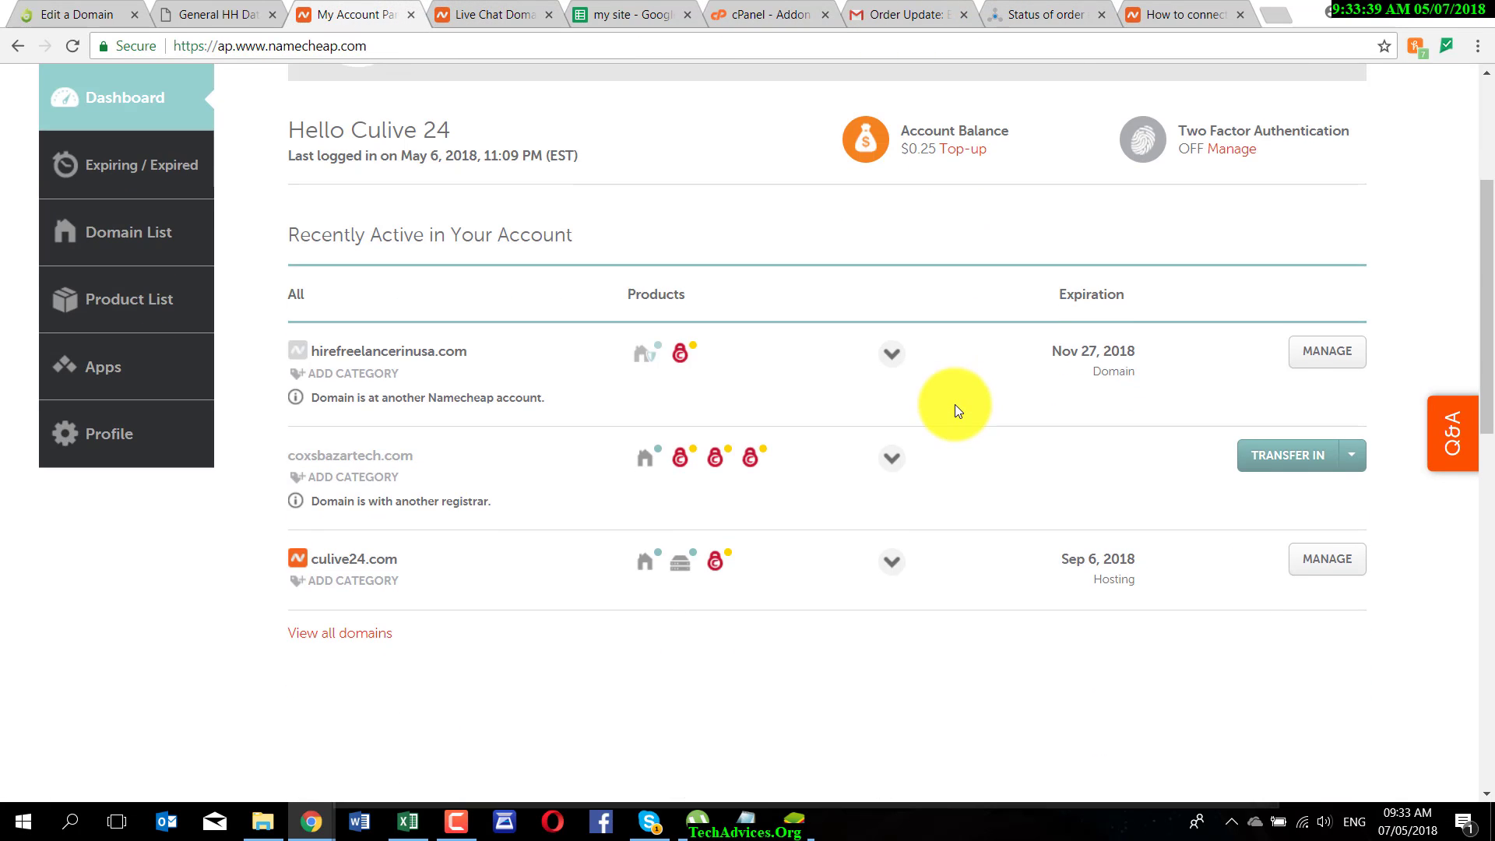
scroll(955, 404, up, 4)
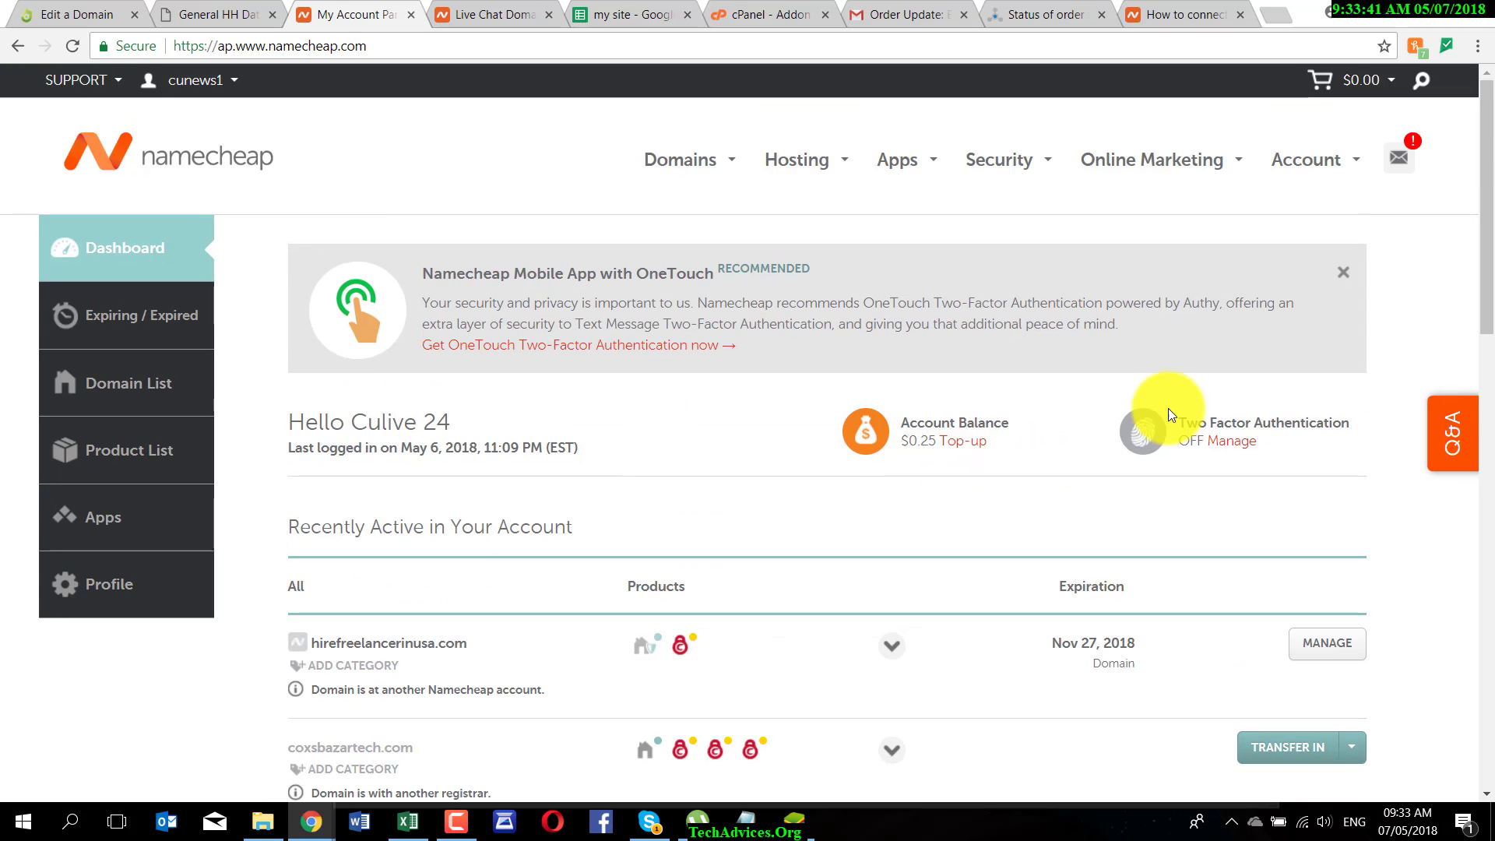
scroll(1111, 418, down, 3)
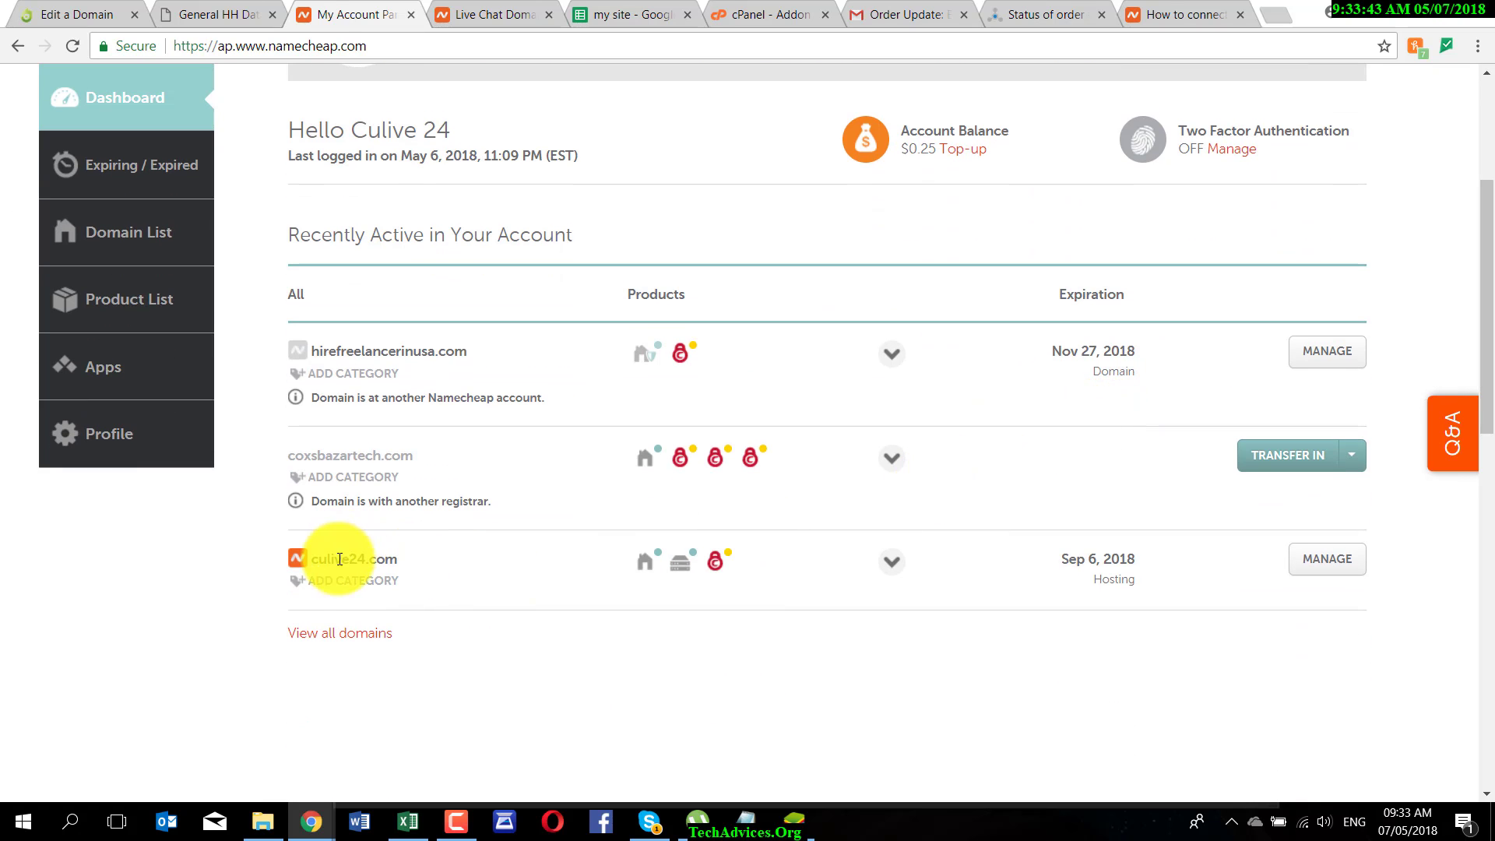
click(1327, 581)
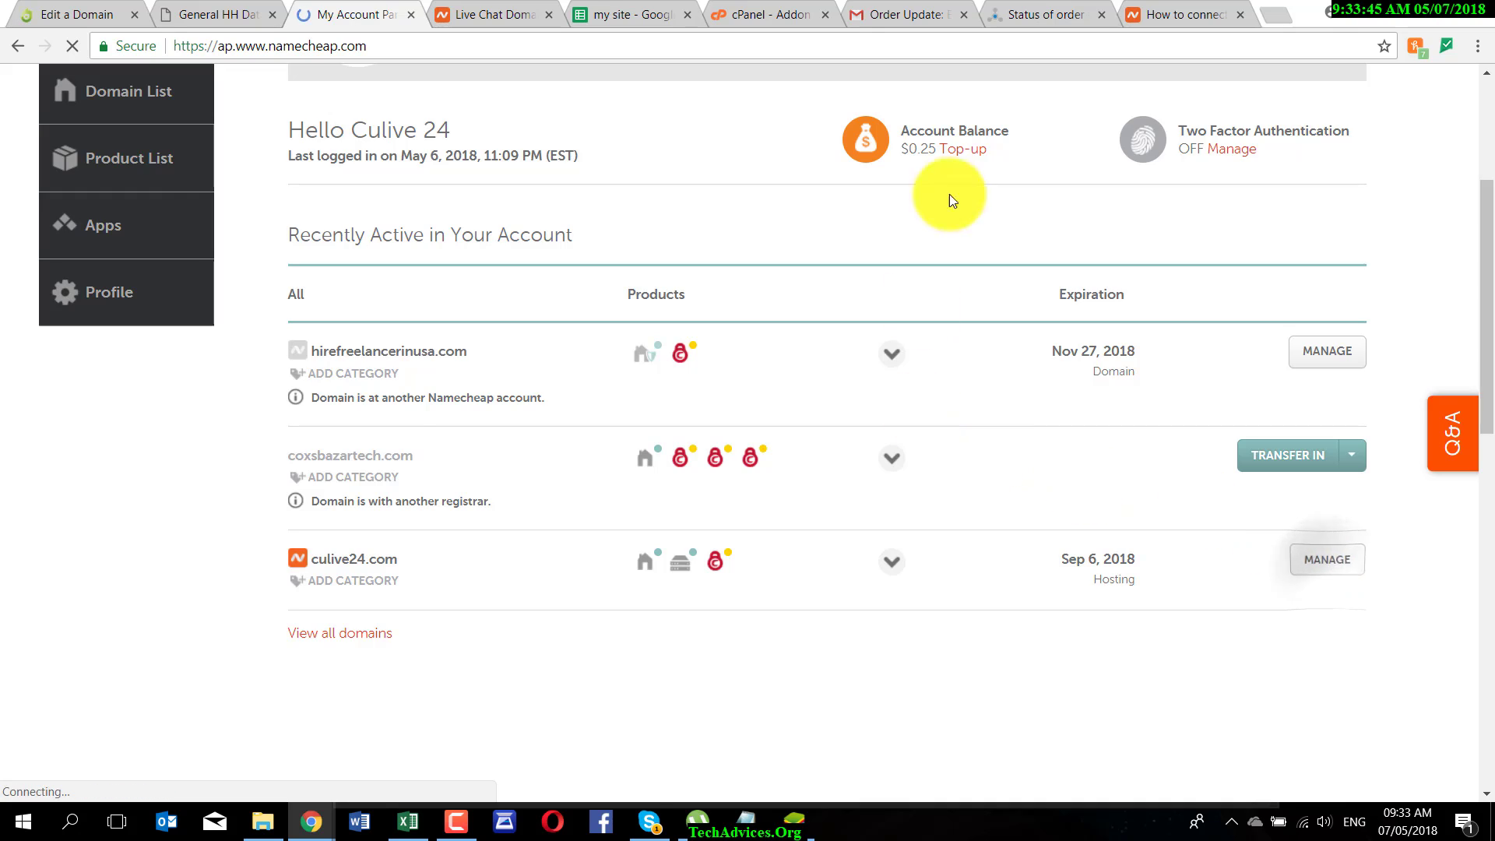
key(ctrl+9)
- Return to the culive24.com domain page and find its Namecheap Web Hosting DNS nameservers
scroll(911, 493, down, 3)
scroll(911, 494, up, 2)
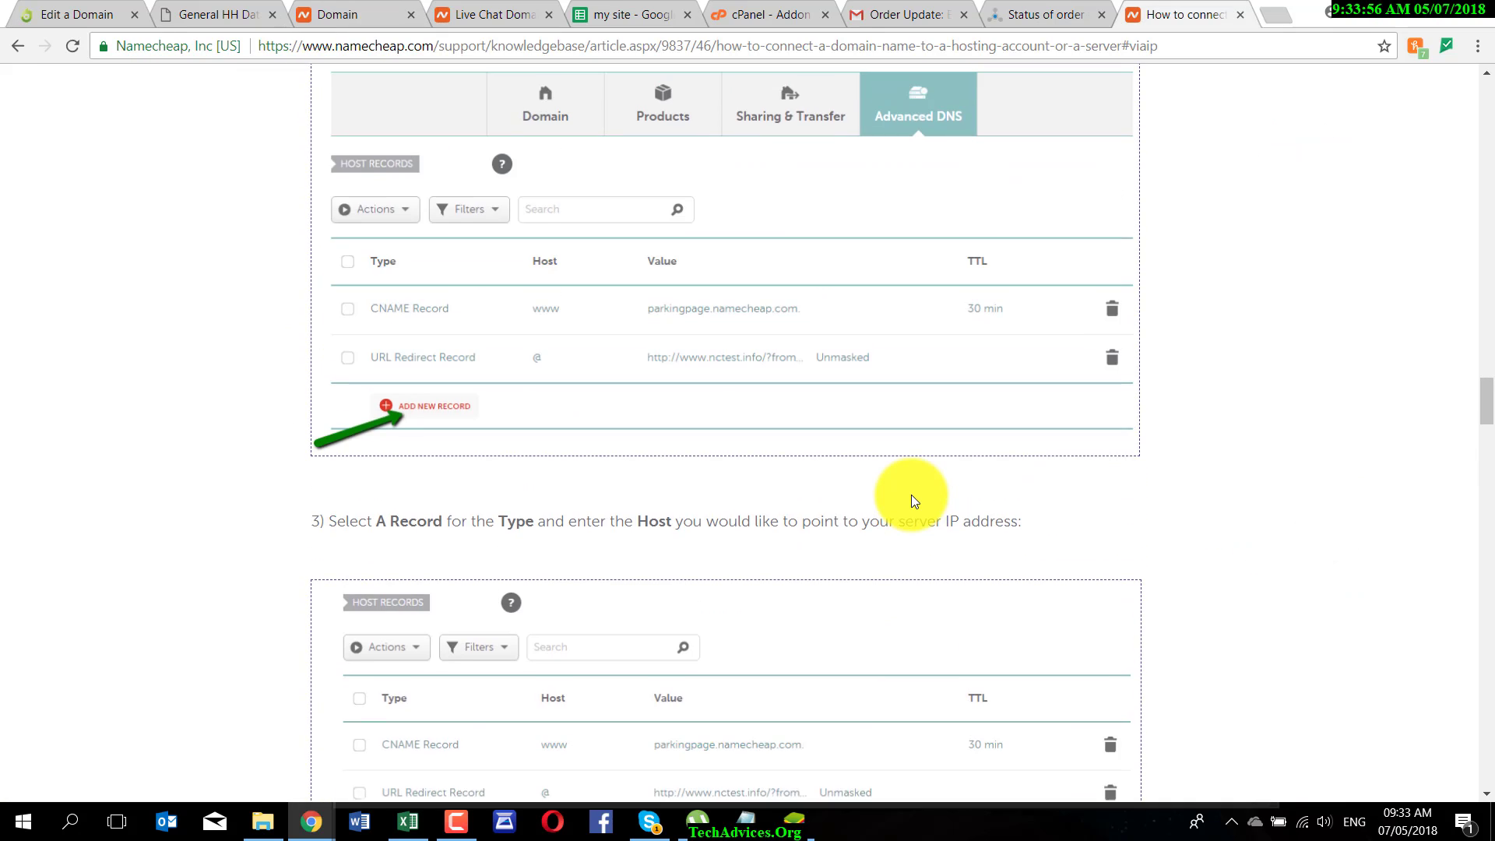
scroll(910, 493, up, 6)
scroll(911, 494, up, 5)
scroll(912, 495, up, 4)
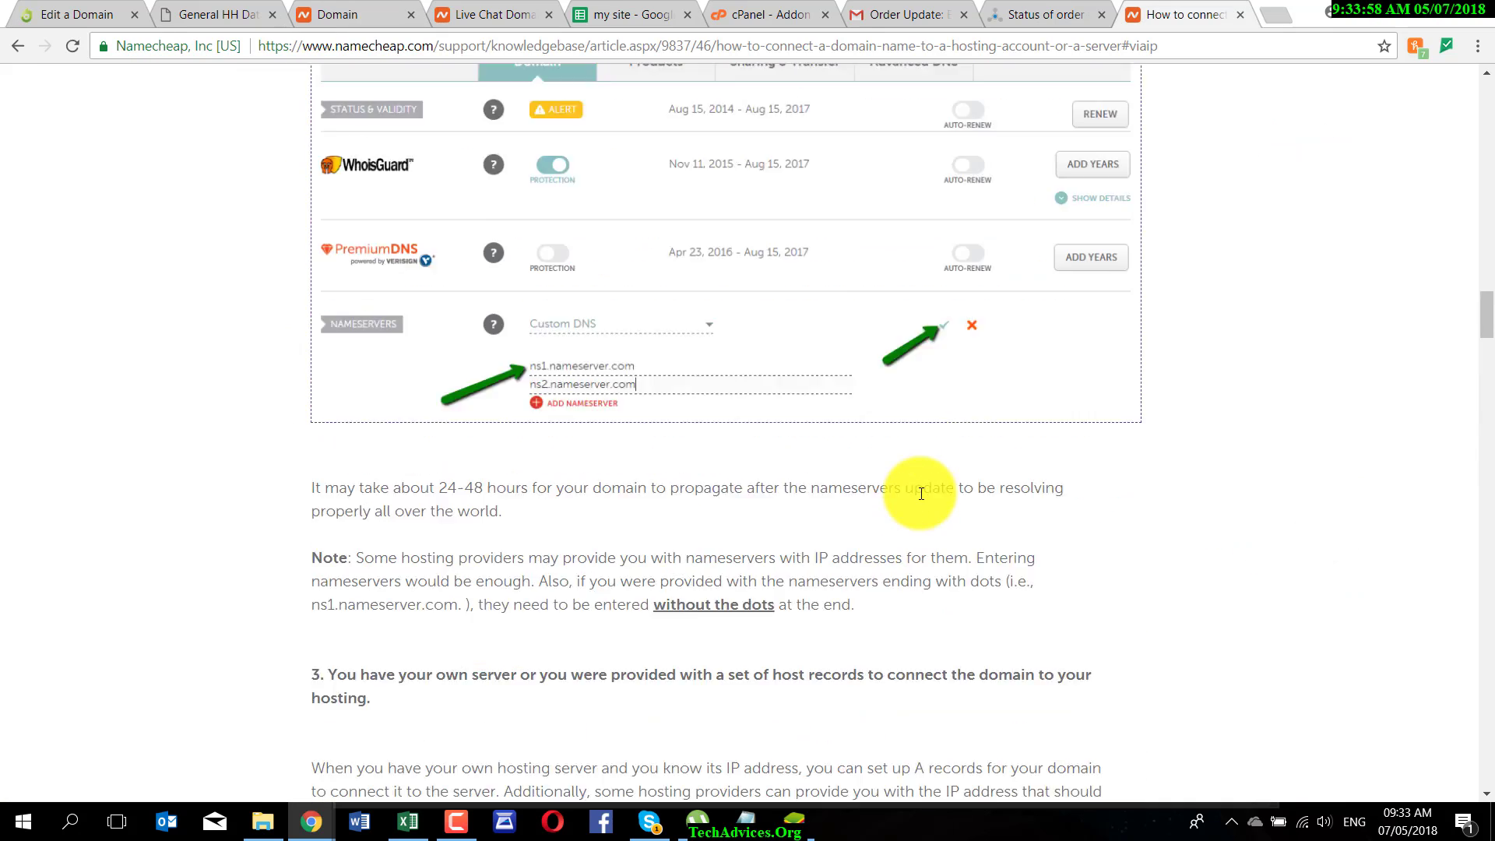
scroll(917, 493, up, 2)
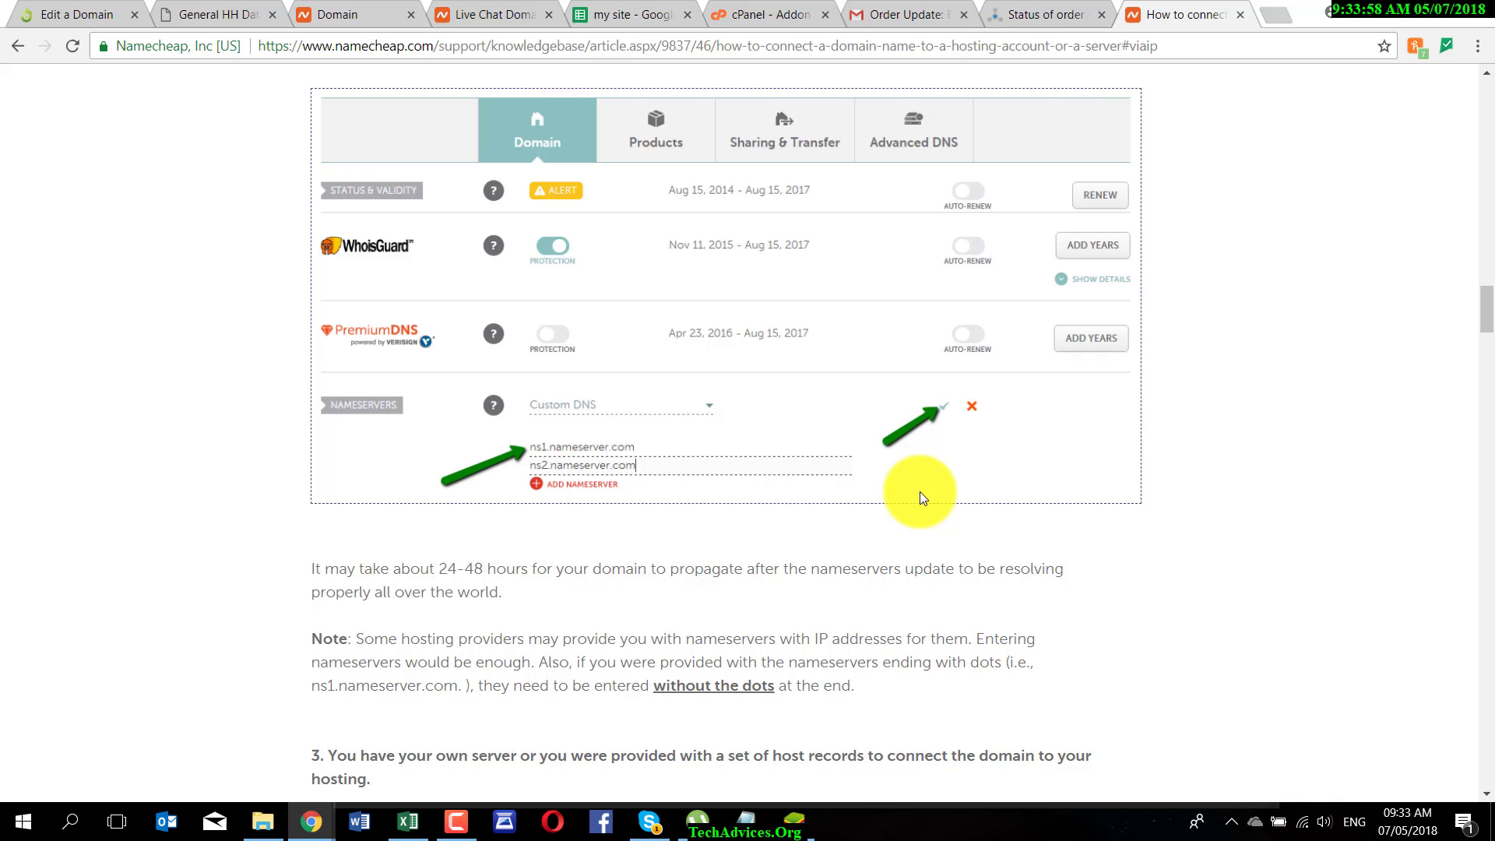
click(366, 14)
scroll(829, 512, down, 3)
scroll(830, 511, down, 4)
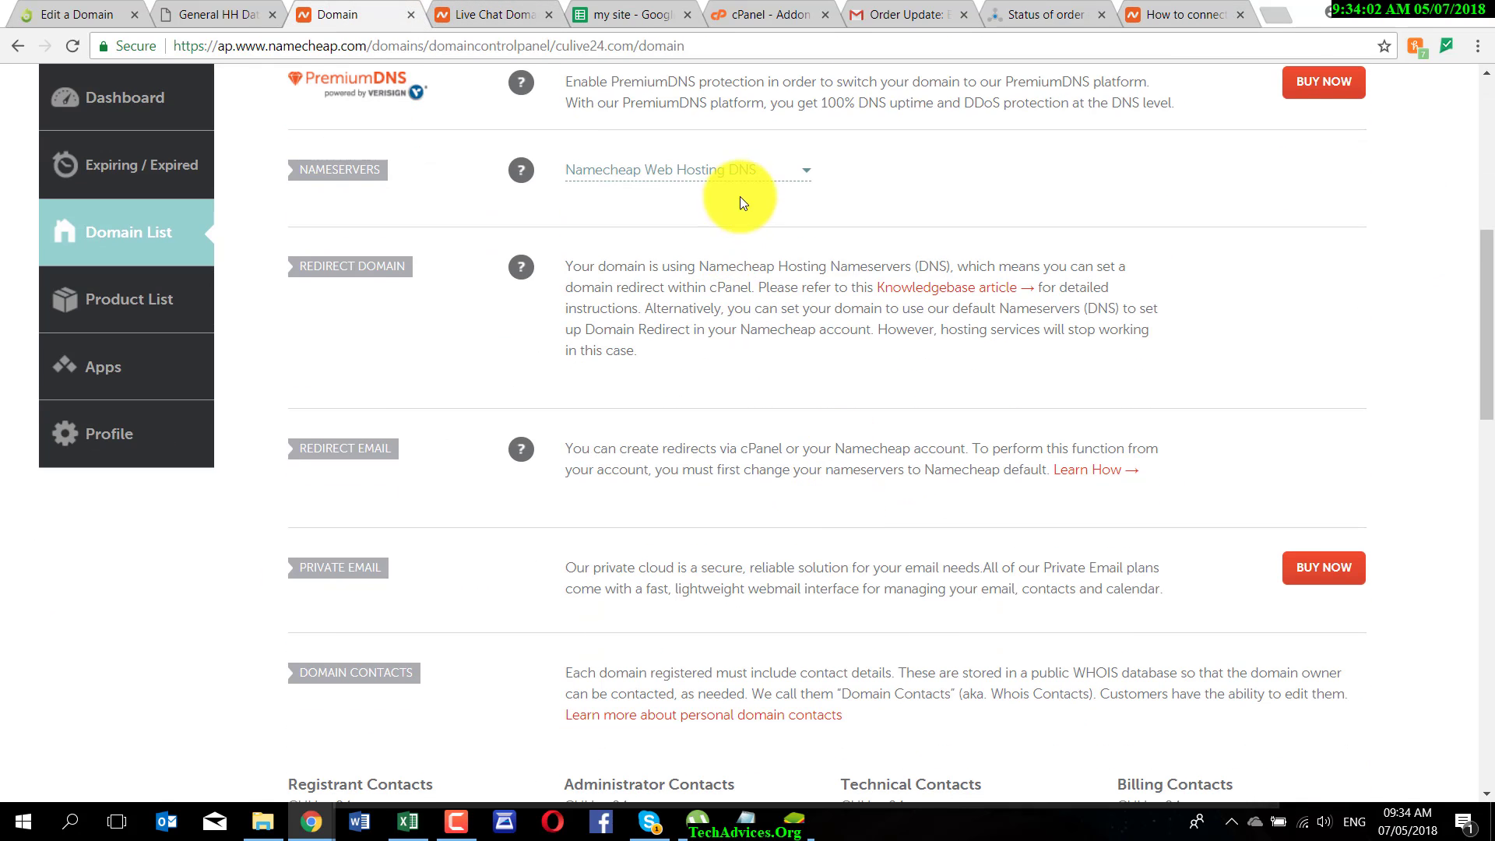
- Pick Custom DNS for culive24.com's nameservers, then view its Advanced DNS settings
click(763, 167)
click(688, 261)
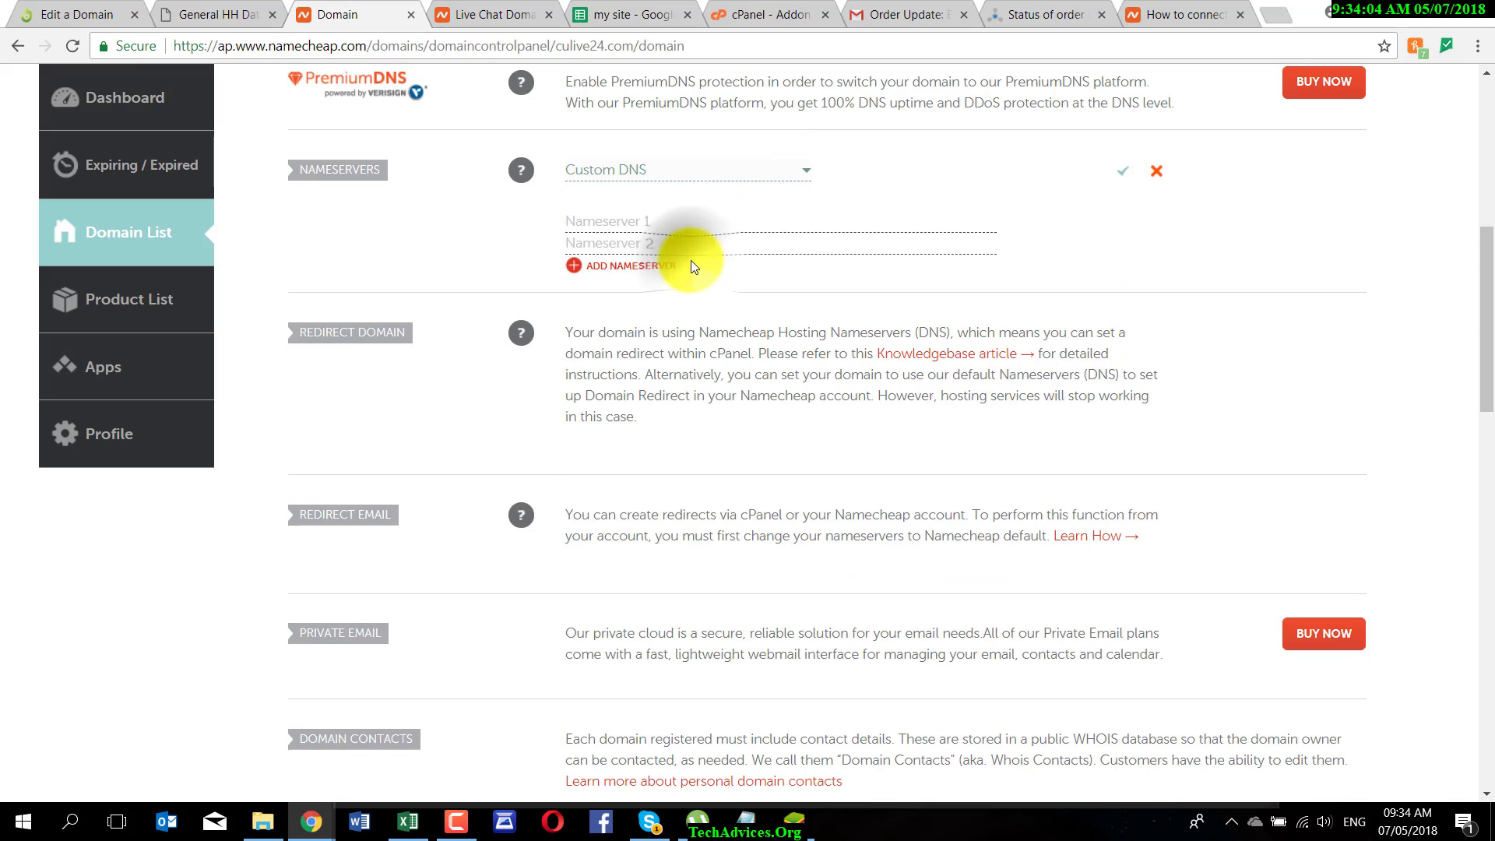
scroll(919, 280, up, 2)
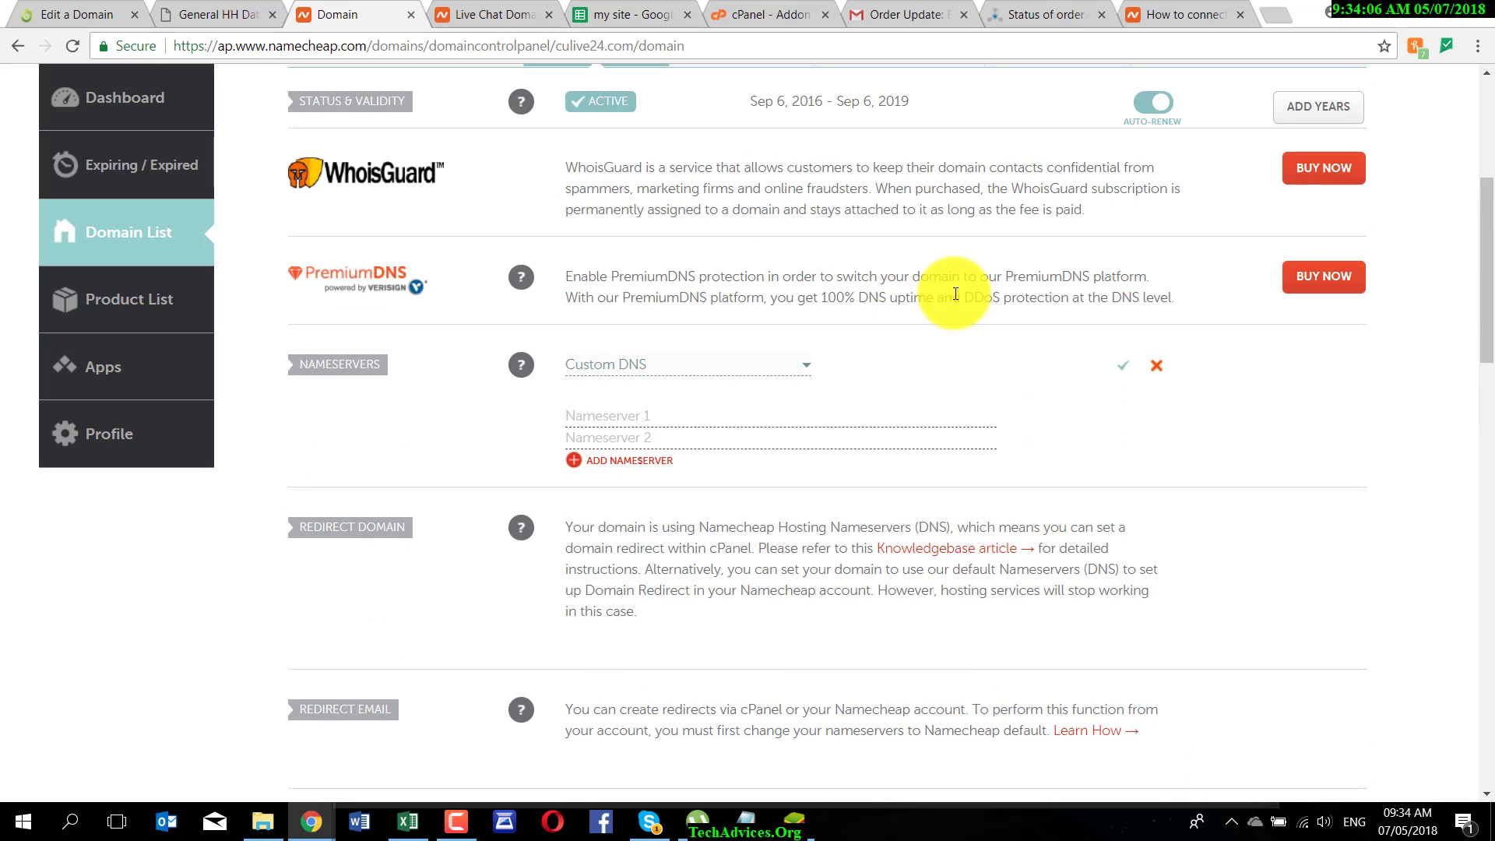
scroll(1321, 475, up, 5)
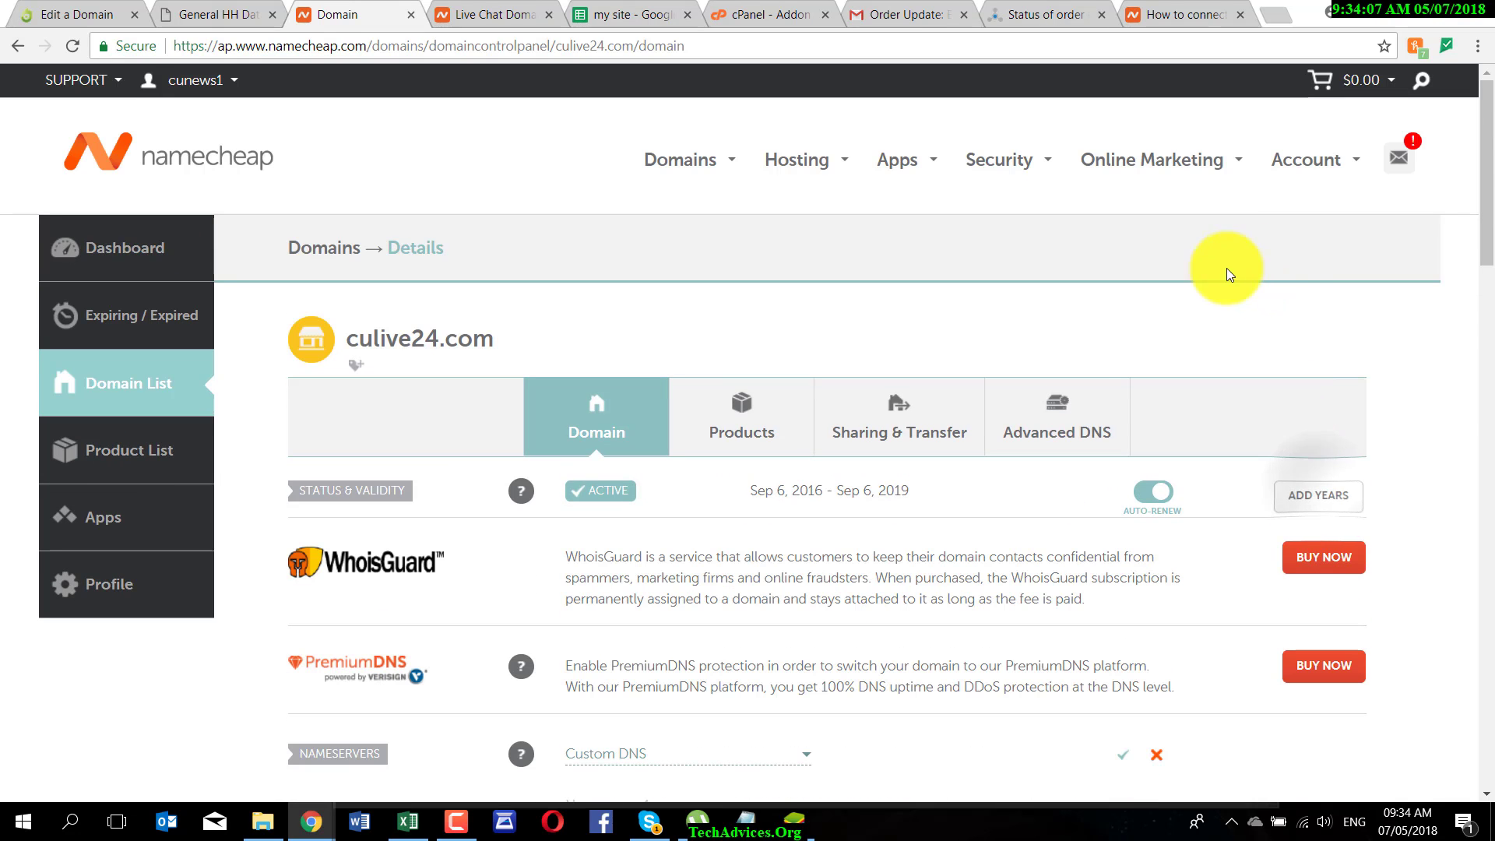
click(1043, 407)
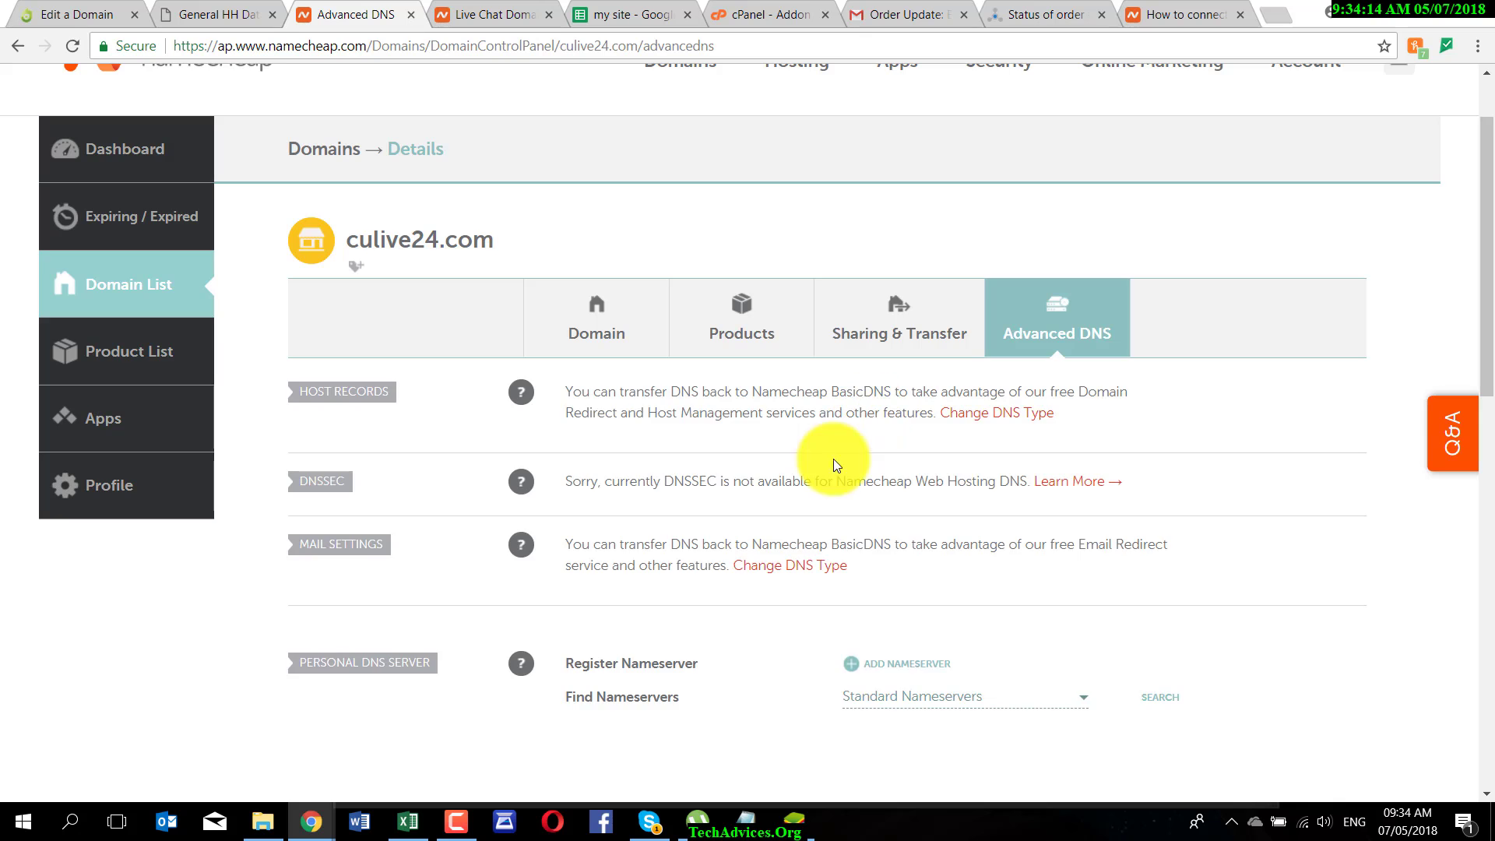
- Choose Custom Nameservers under Find Nameservers in the Personal DNS Server section
scroll(833, 464, down, 3)
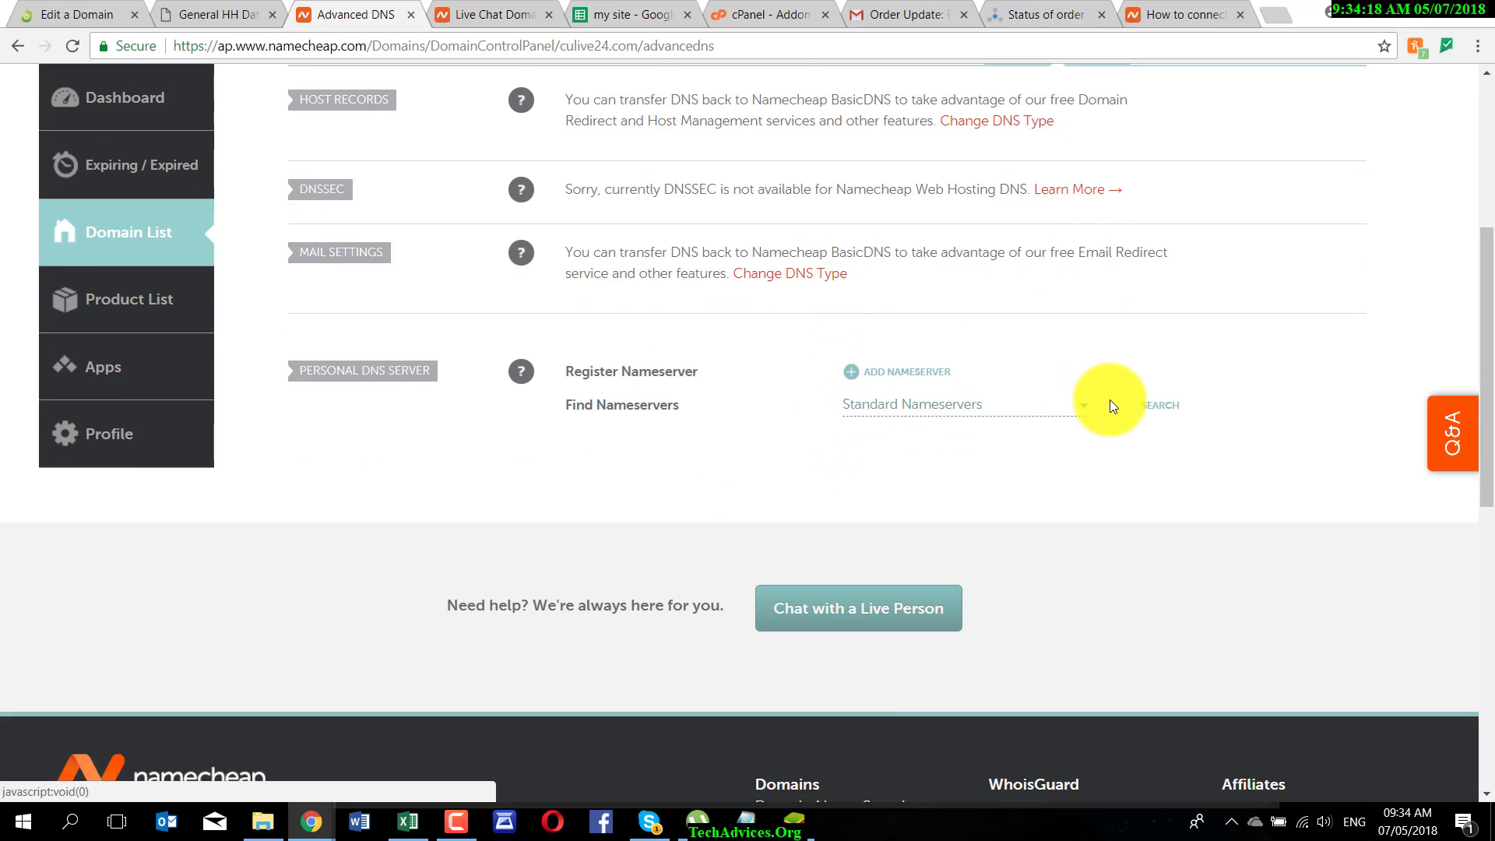
click(1051, 406)
click(1171, 406)
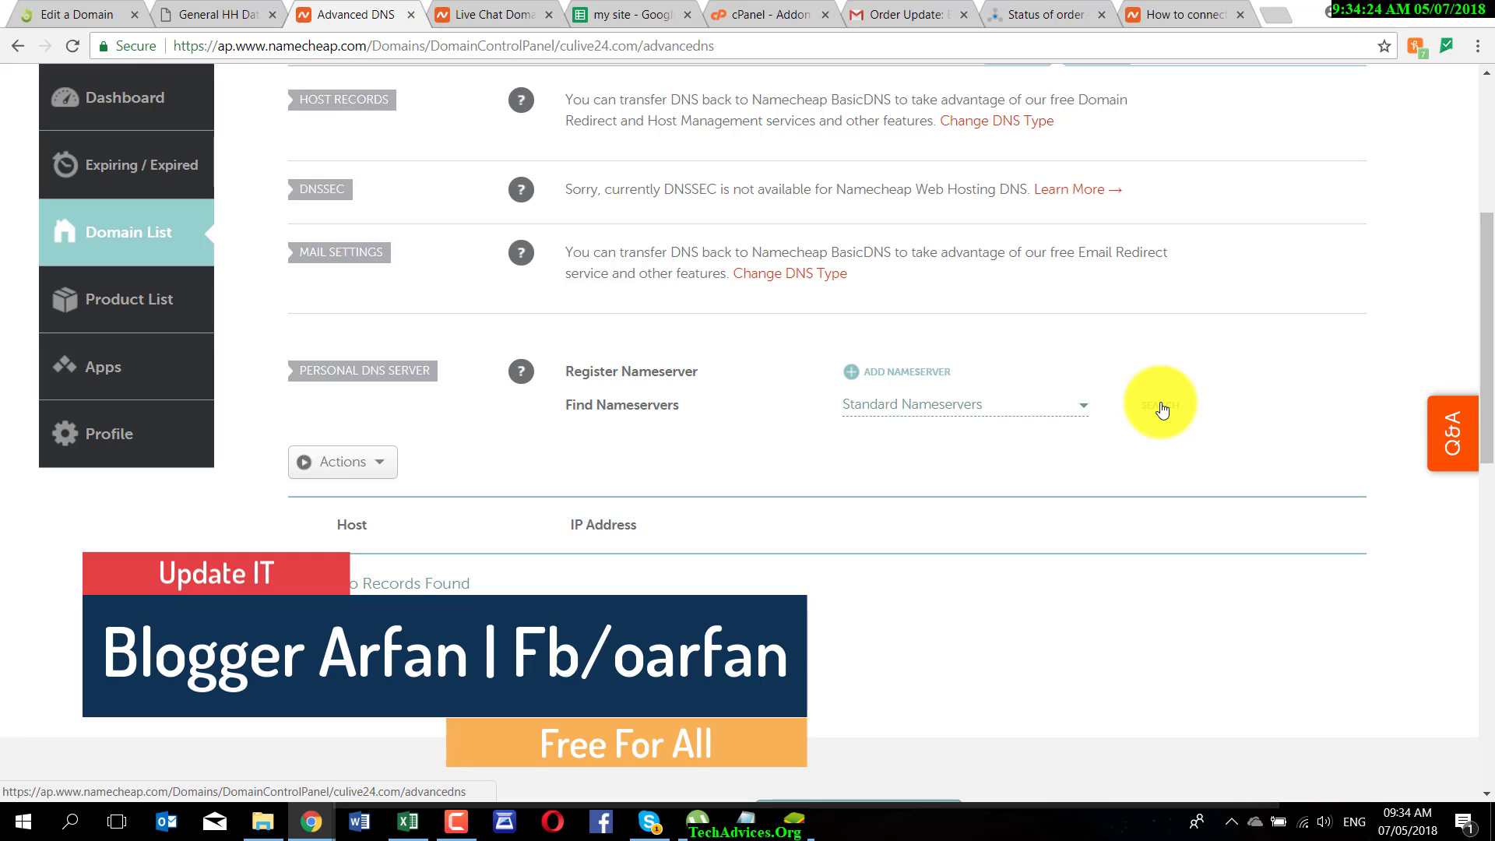
click(1035, 407)
click(1005, 465)
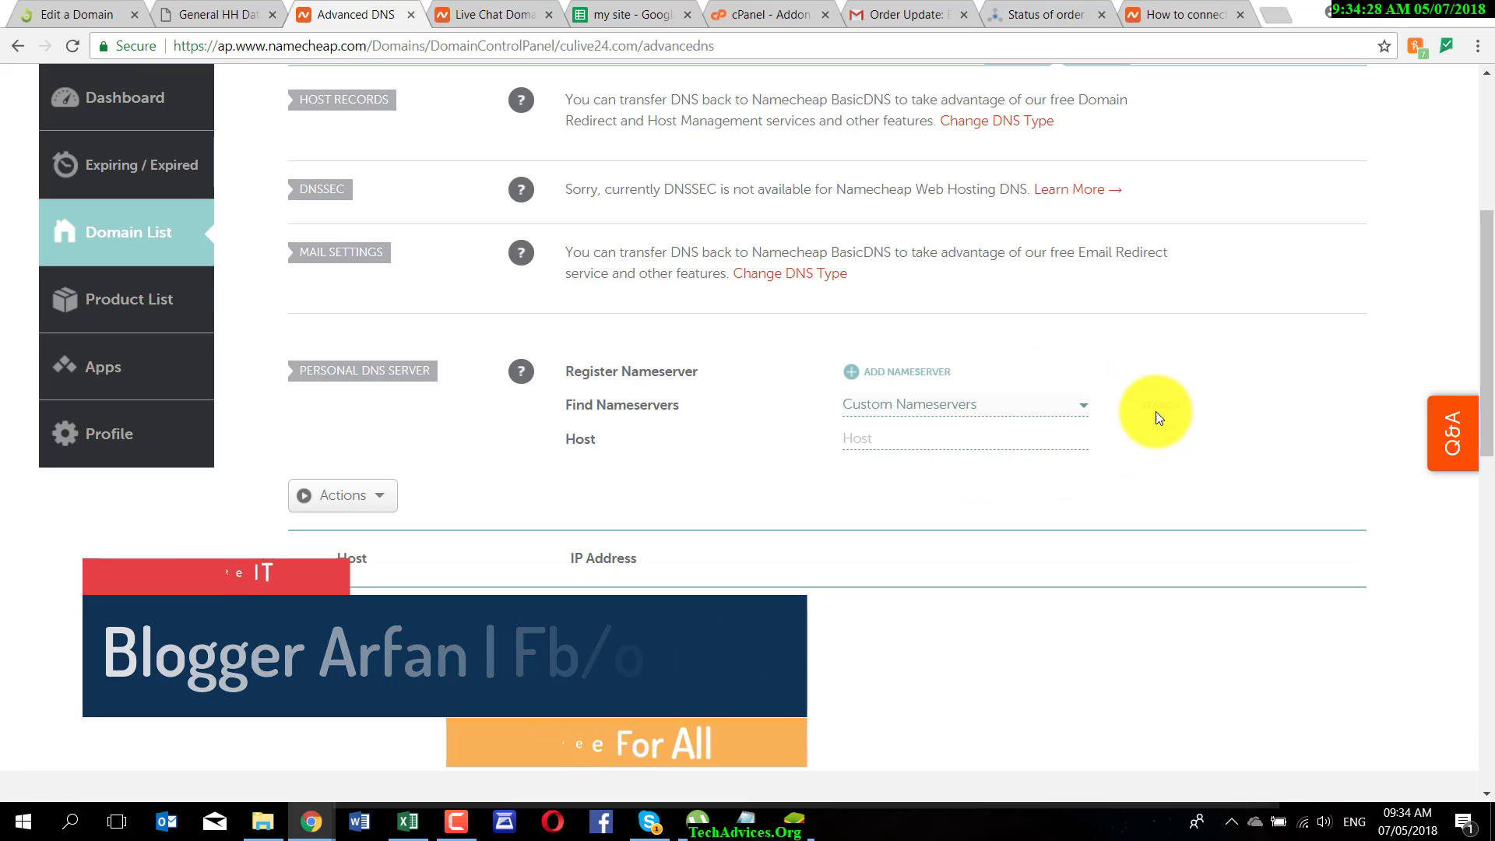
- View culive24.com's products: Value hosting until Sep 6, 2018 and a PositiveSSL alert
scroll(584, 517, down, 10)
scroll(592, 483, up, 8)
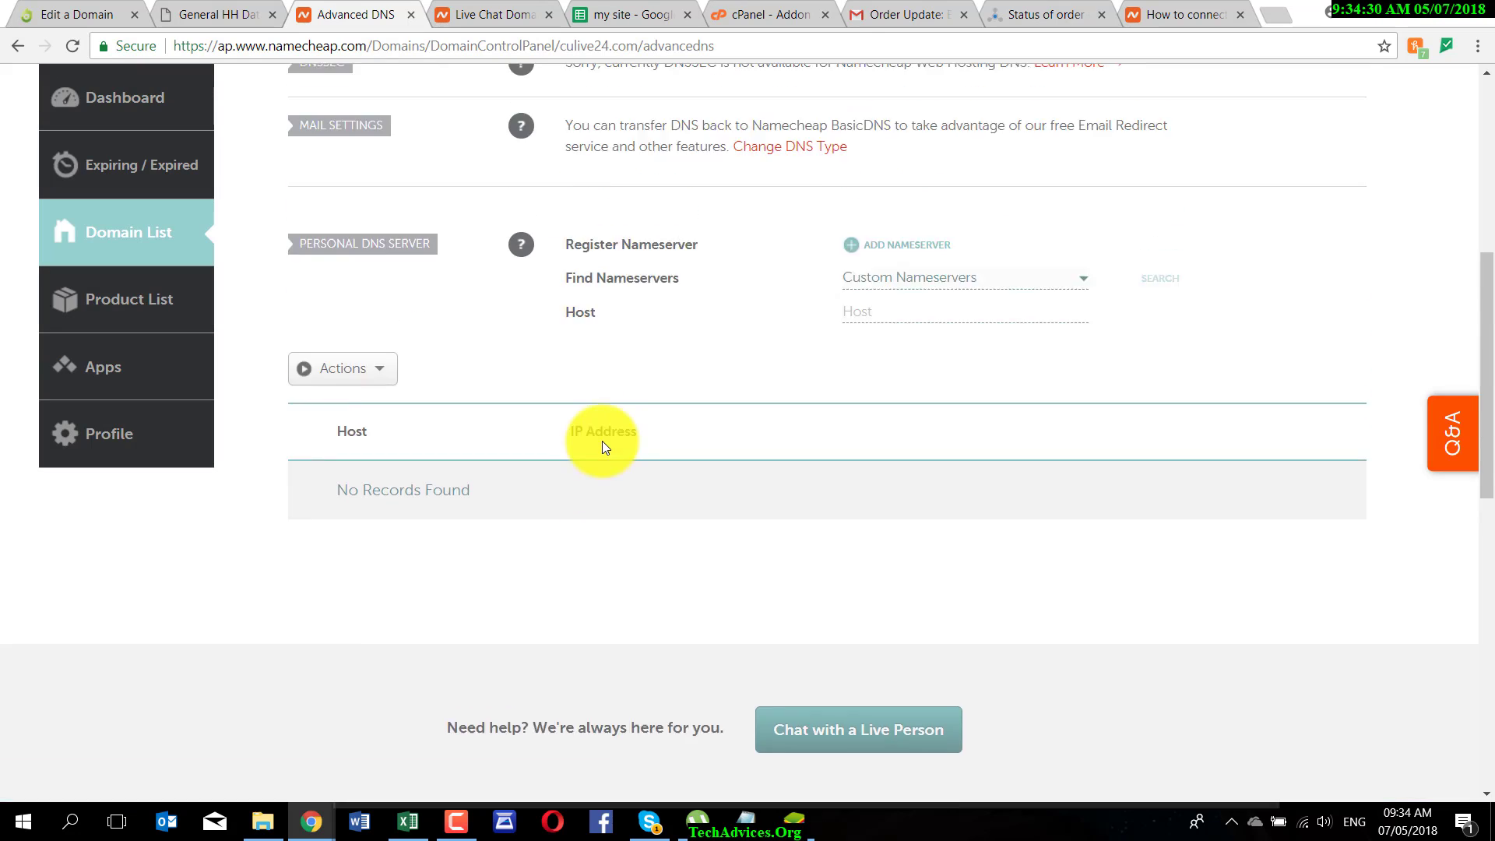
scroll(545, 436, up, 4)
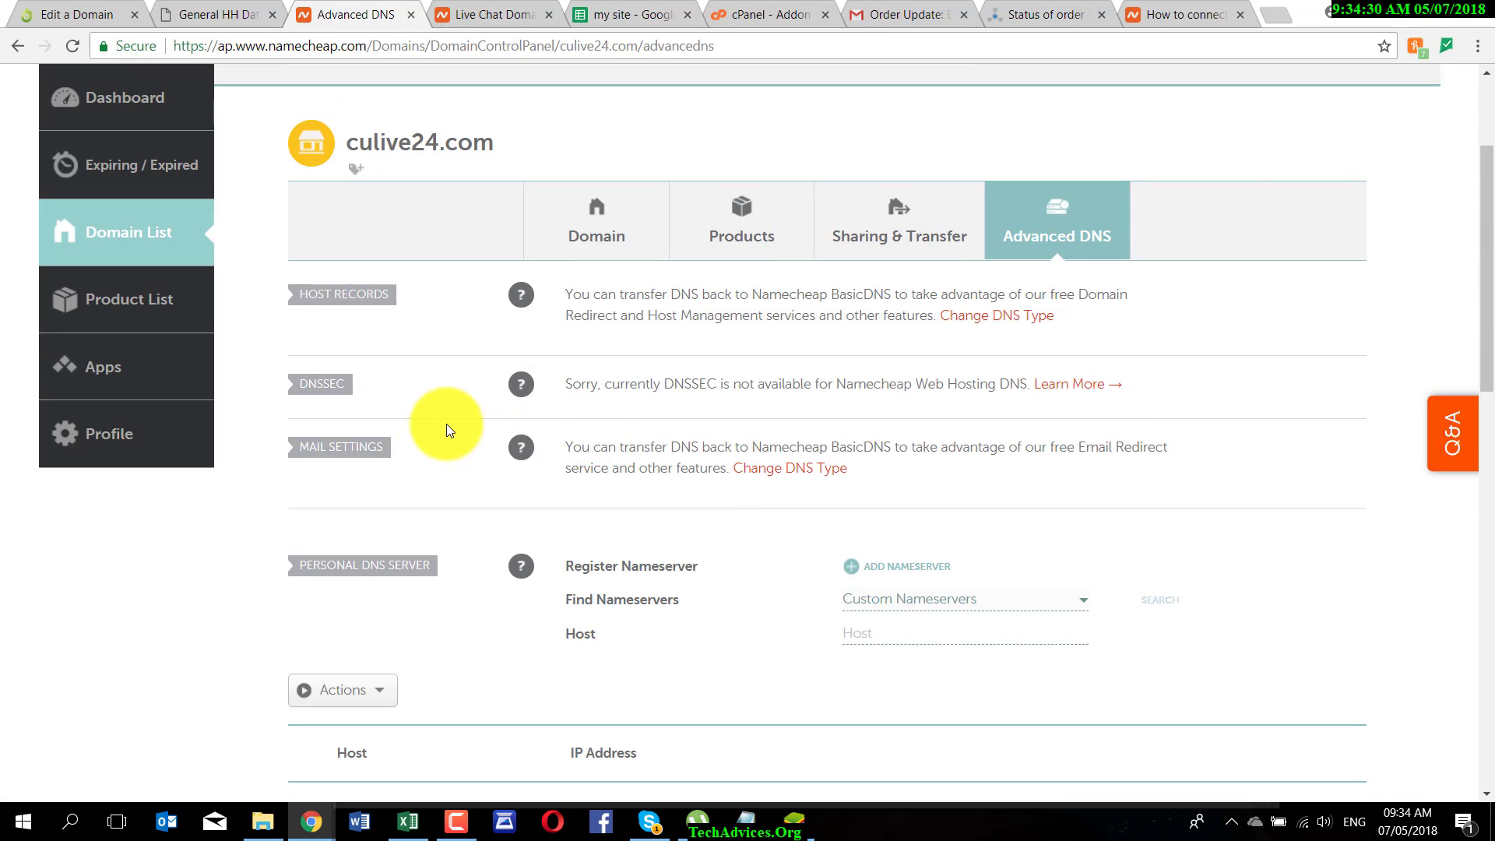
click(751, 250)
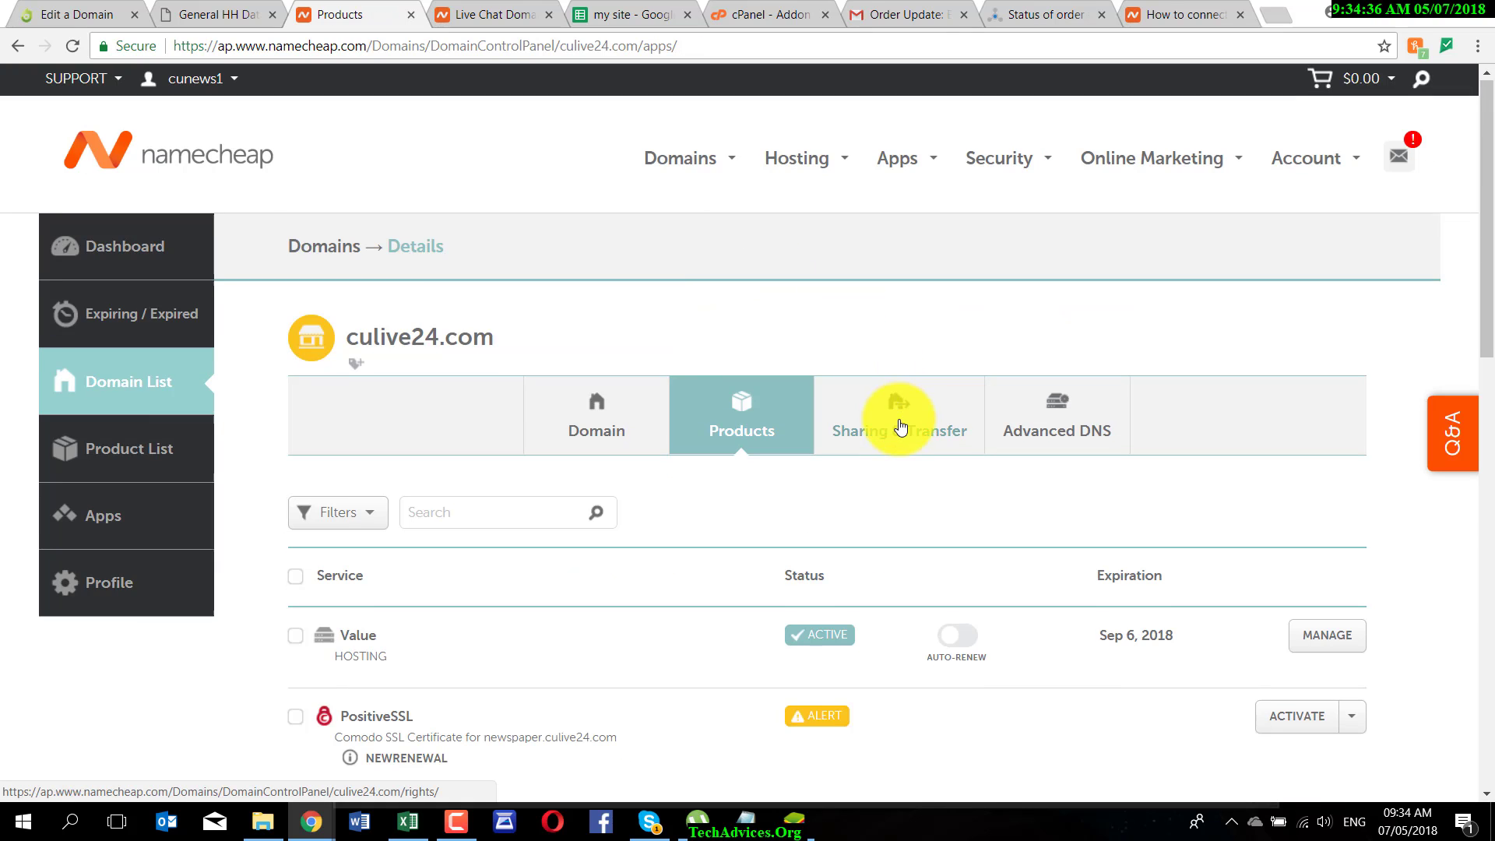
scroll(901, 427, down, 4)
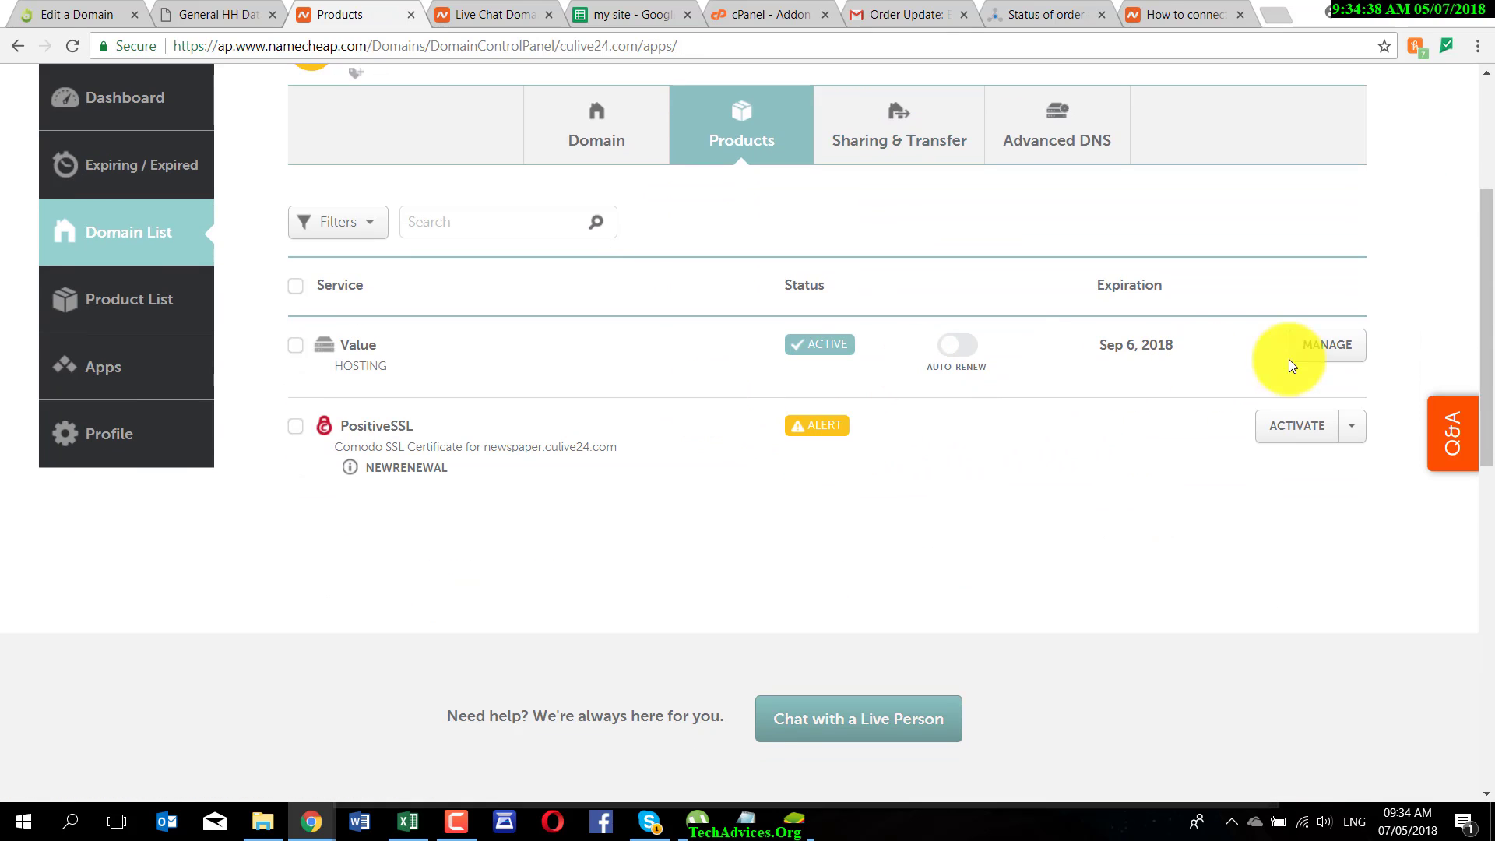
- Try saving buysocialmarketing.com's DNS records in Dynadot twice
click(1342, 347)
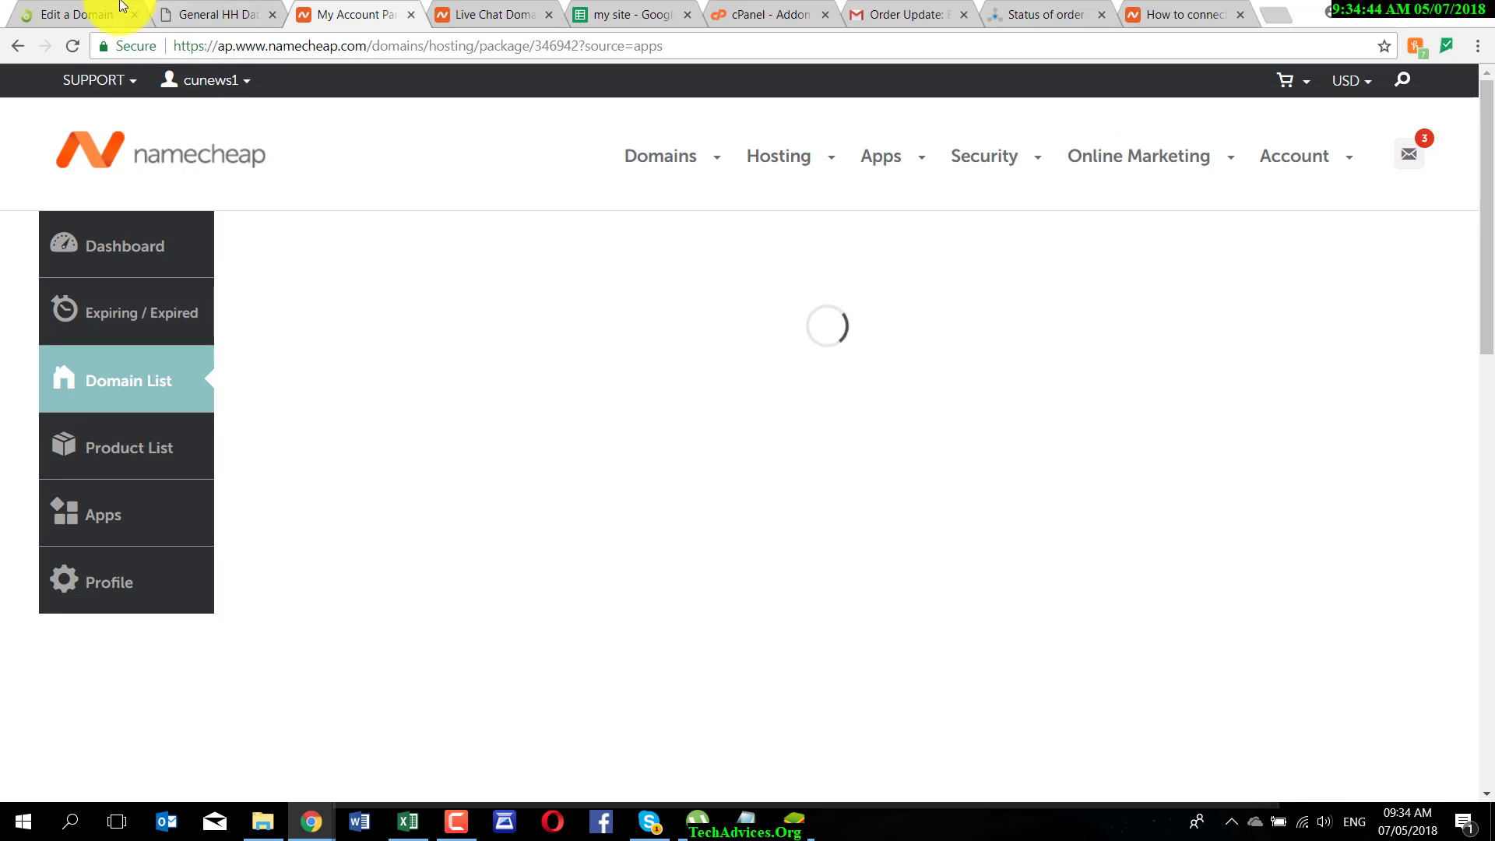
click(70, 8)
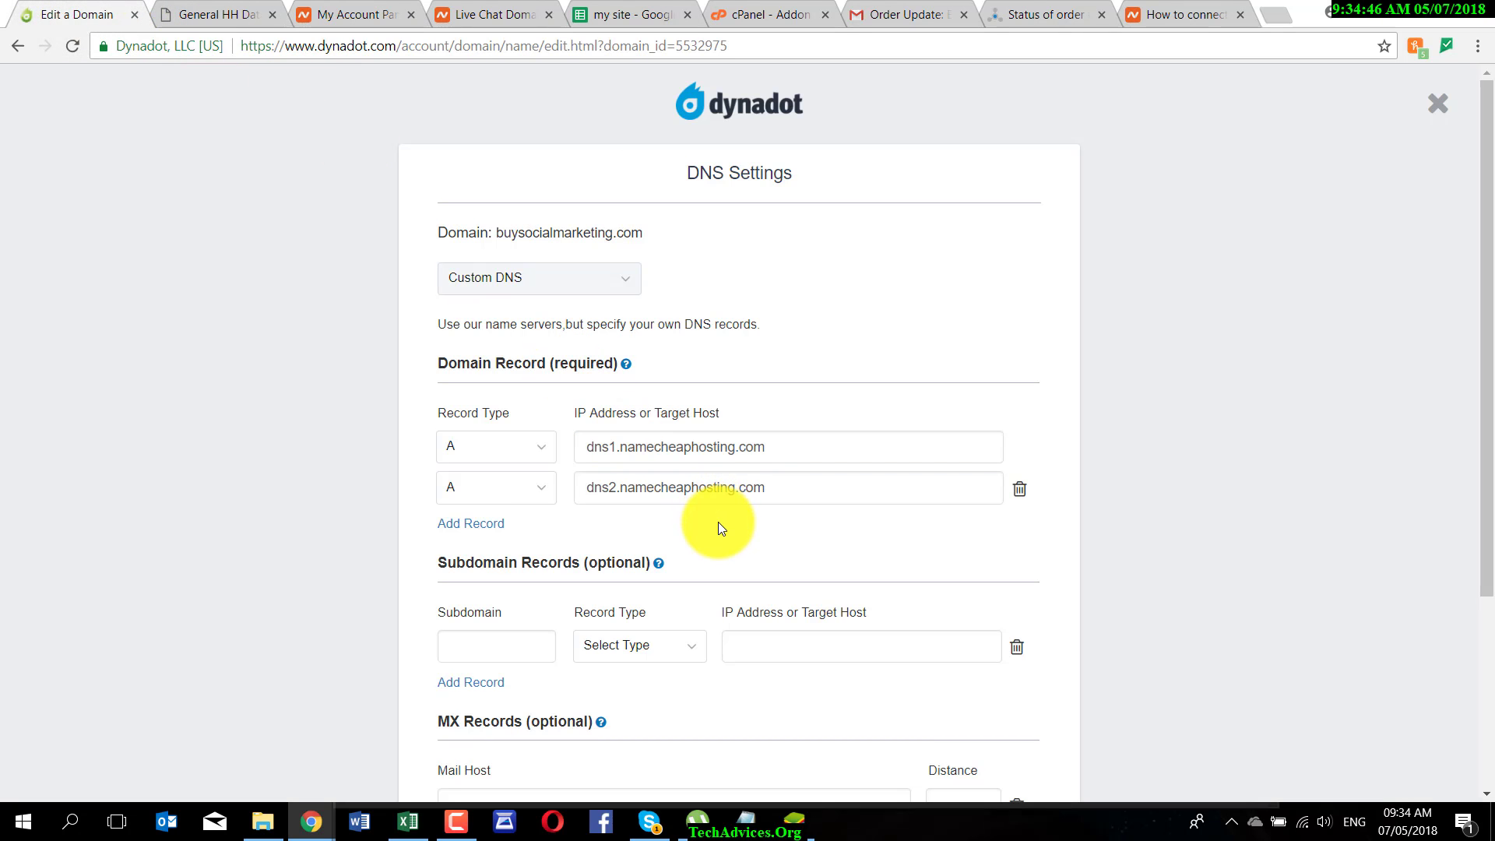
scroll(717, 522, down, 2)
scroll(718, 522, down, 2)
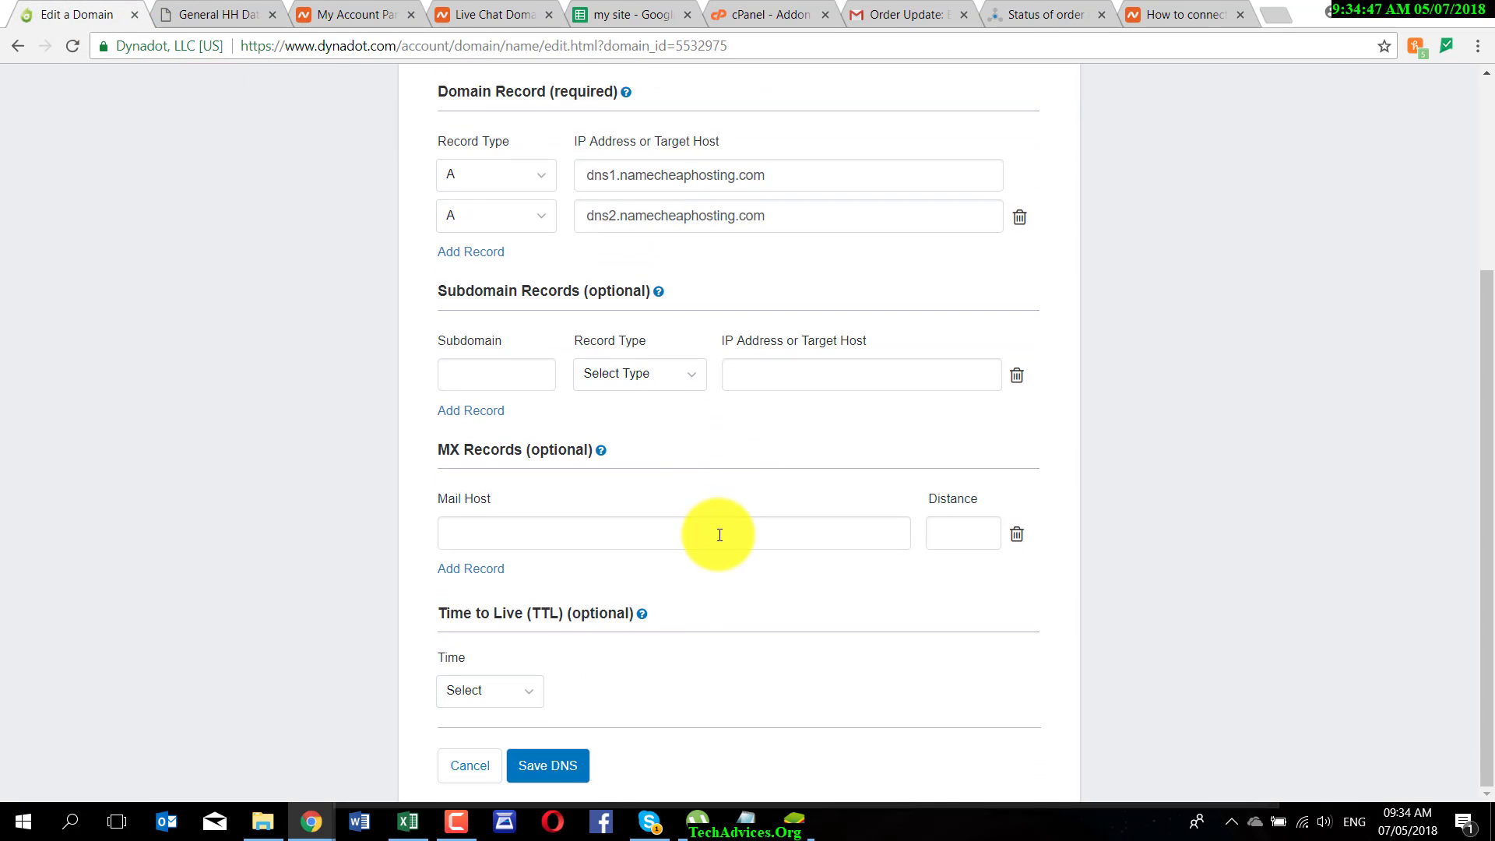
click(551, 763)
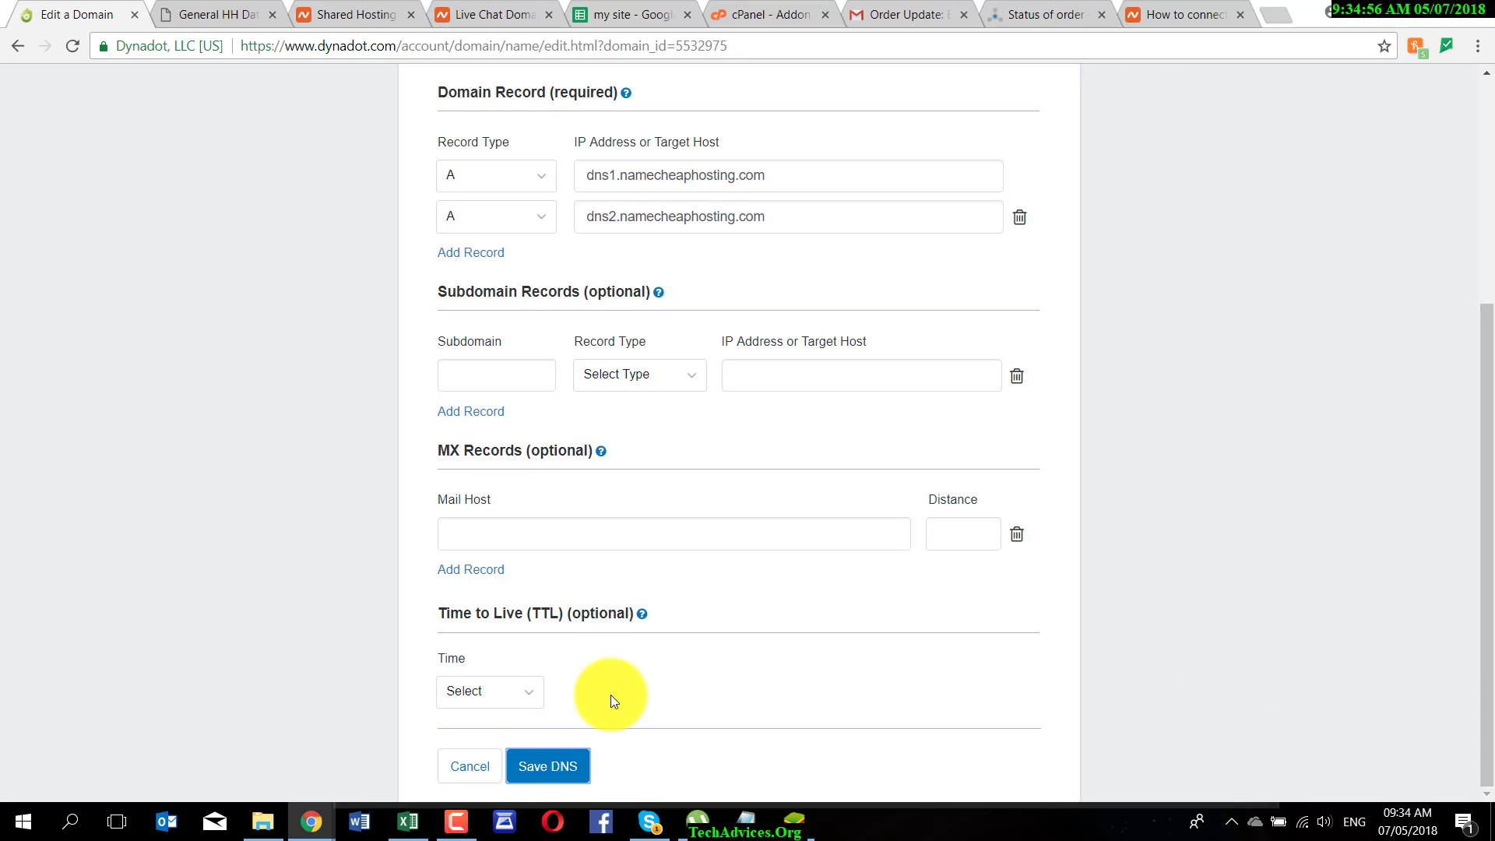
click(545, 765)
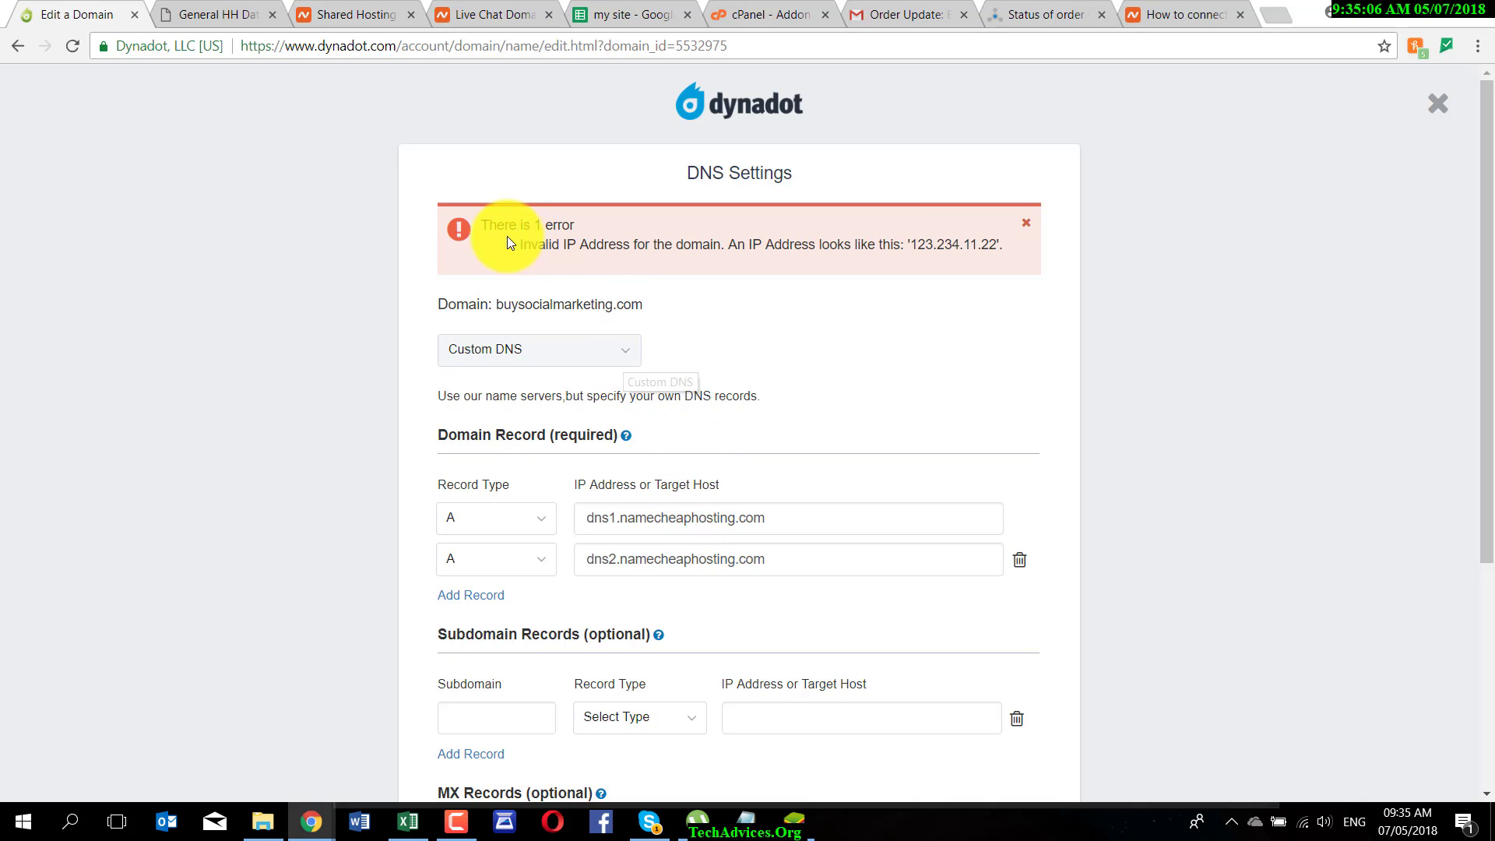
- After the invalid IP address error, add a third record row and inspect its record types
drag(488, 224, 977, 246)
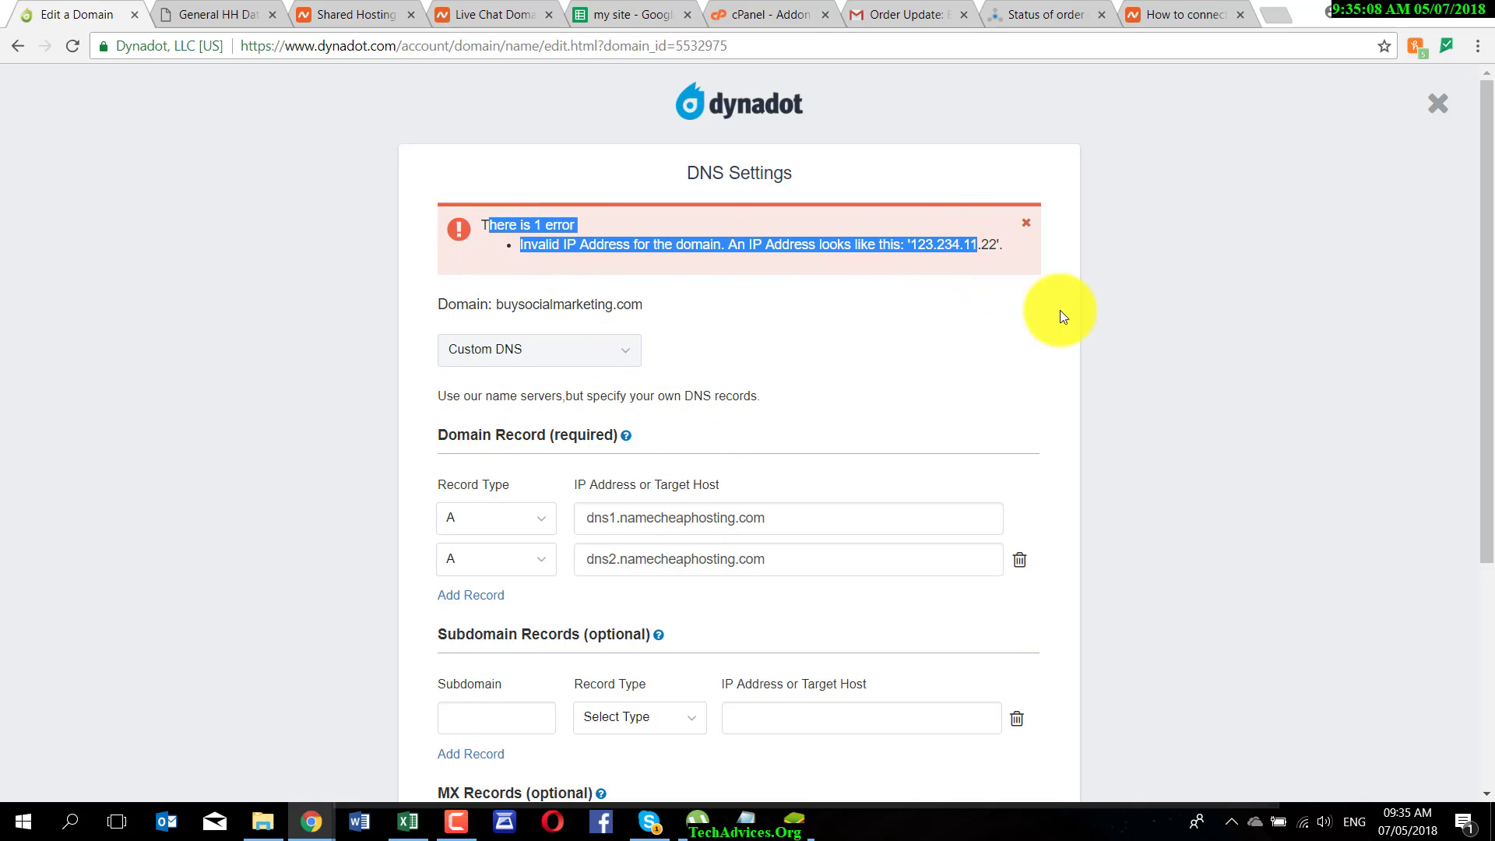
click(471, 595)
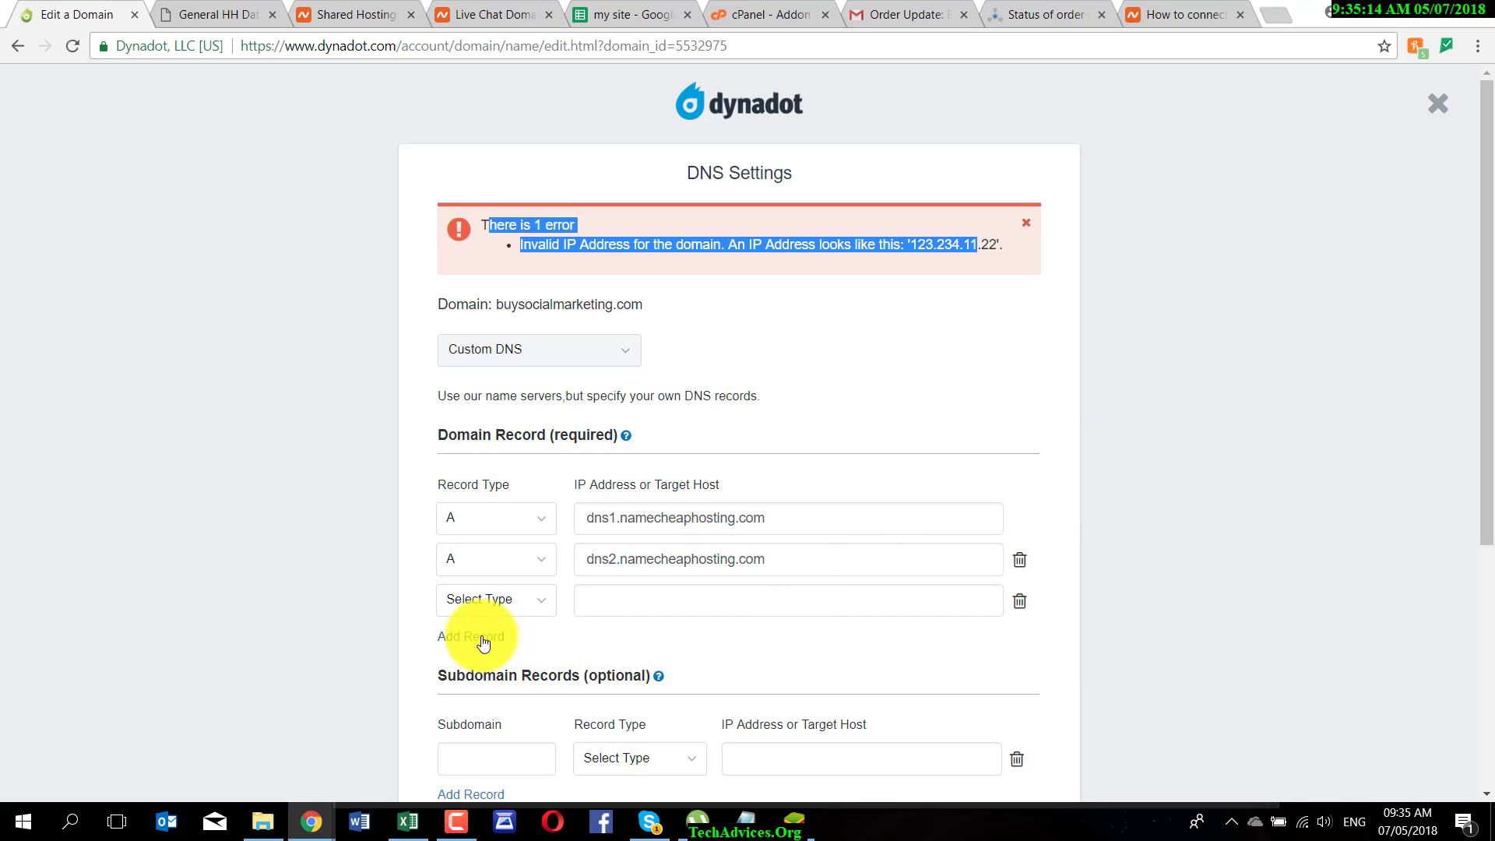
click(528, 598)
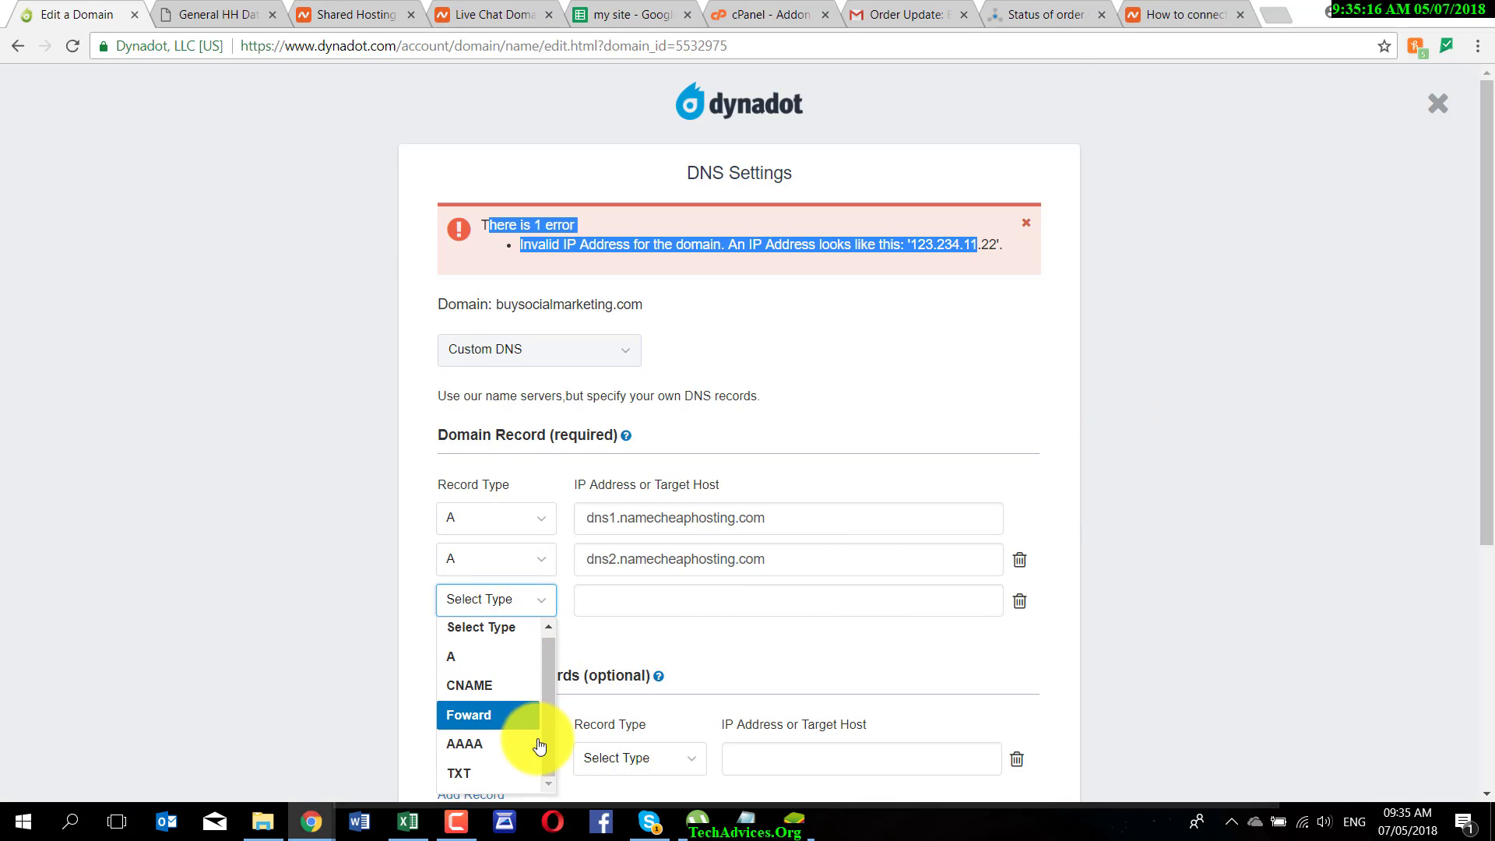
scroll(527, 662, down, 2)
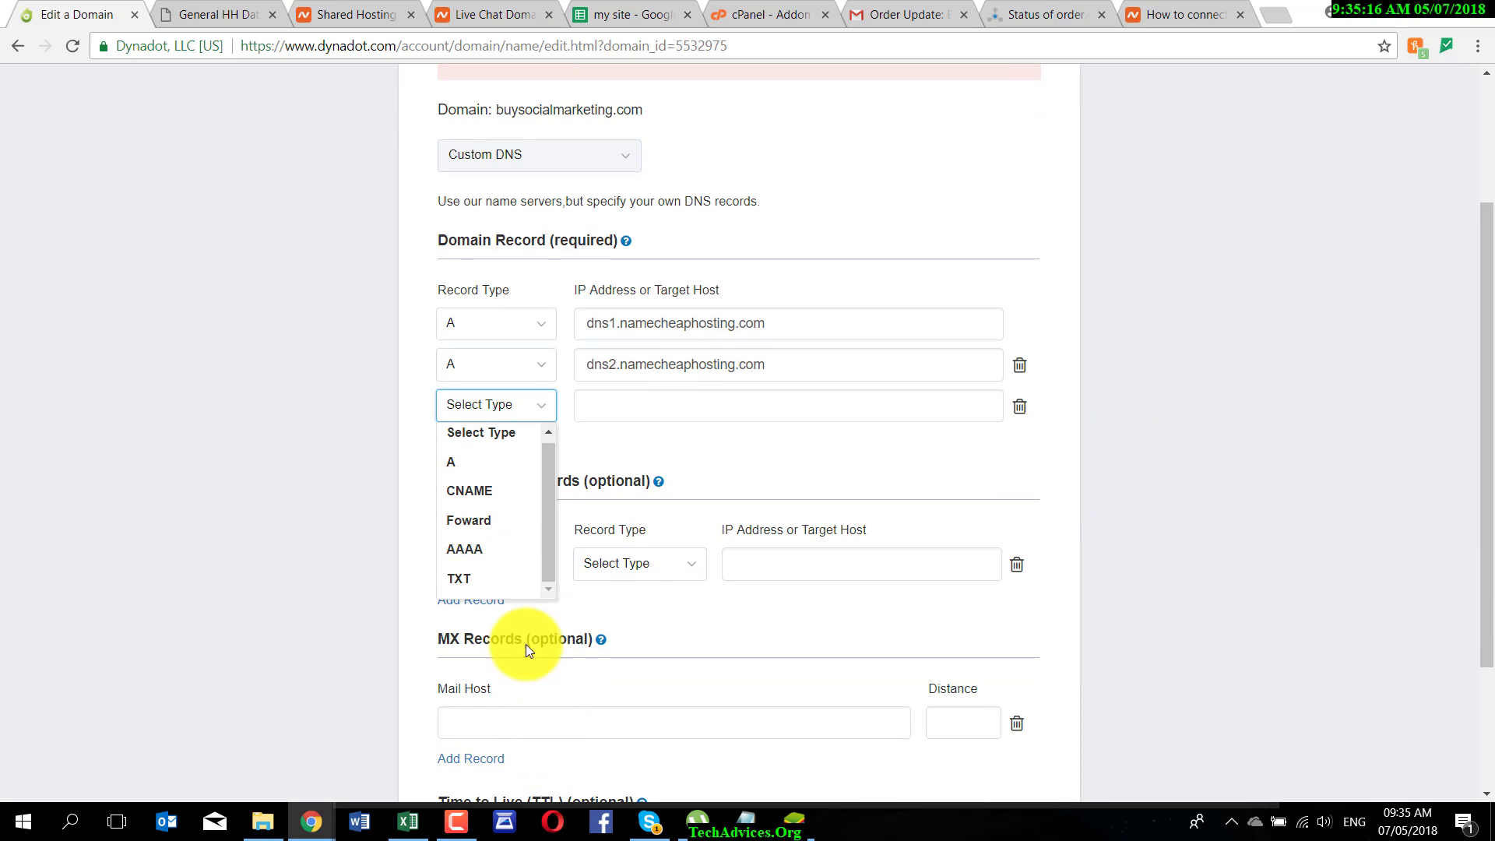
click(1148, 282)
mouse_move(310, 822)
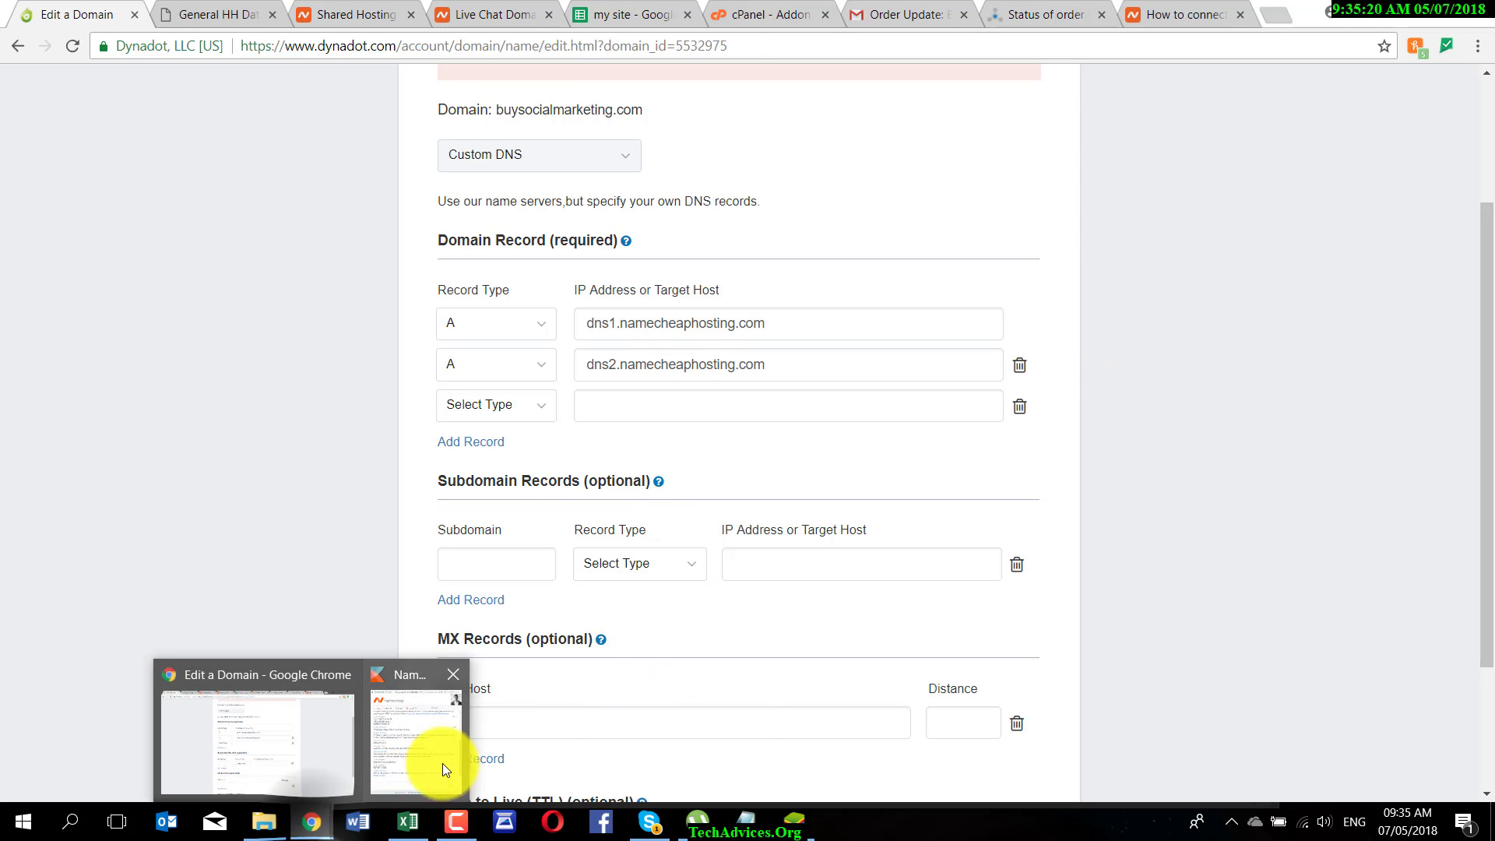
- Open the agent's Dynadot set-name-servers guide link from the chat
click(445, 769)
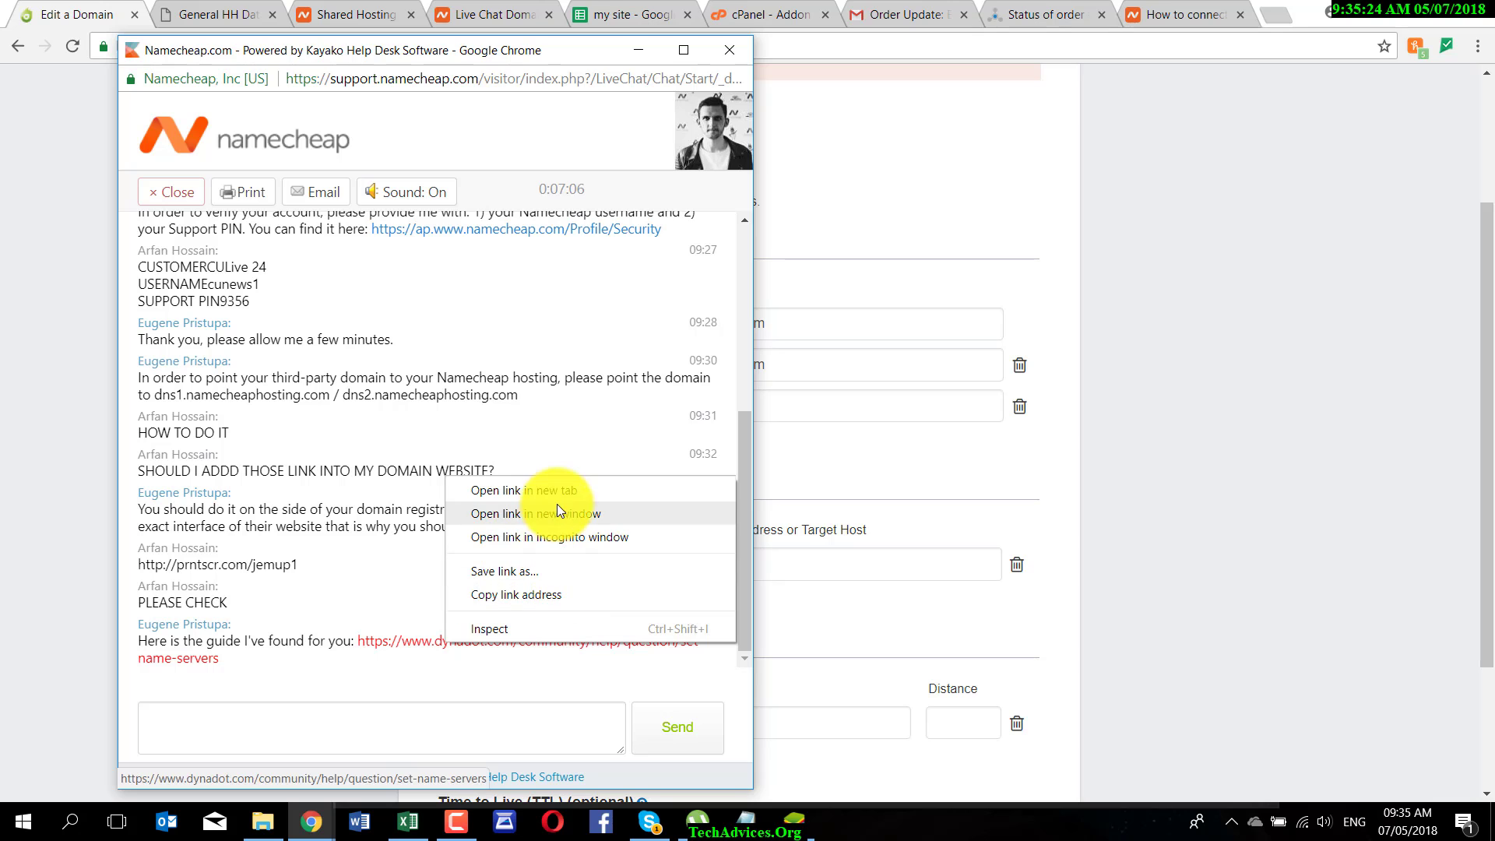
click(567, 492)
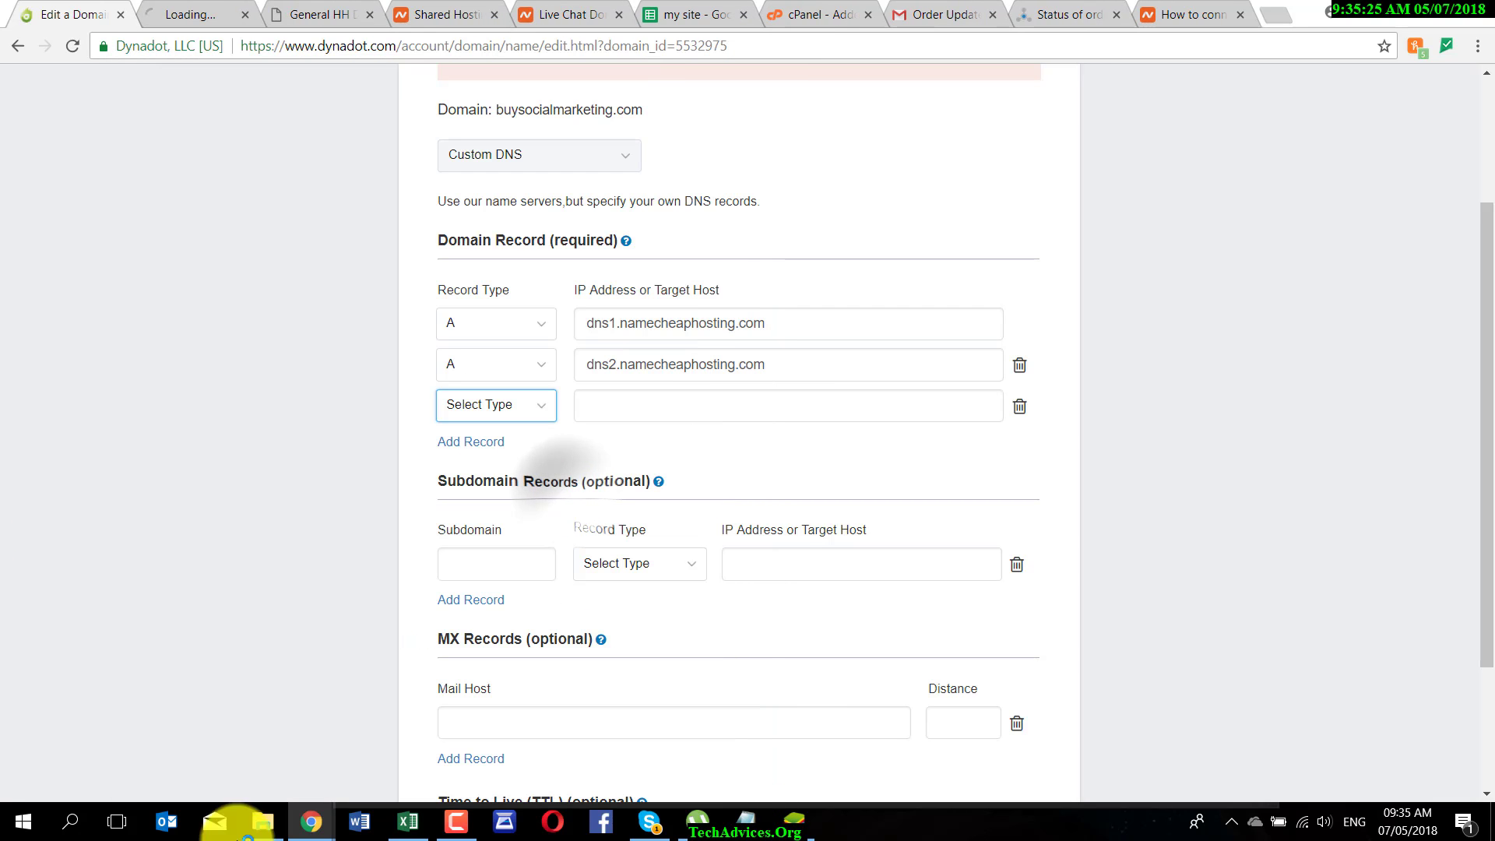
click(194, 14)
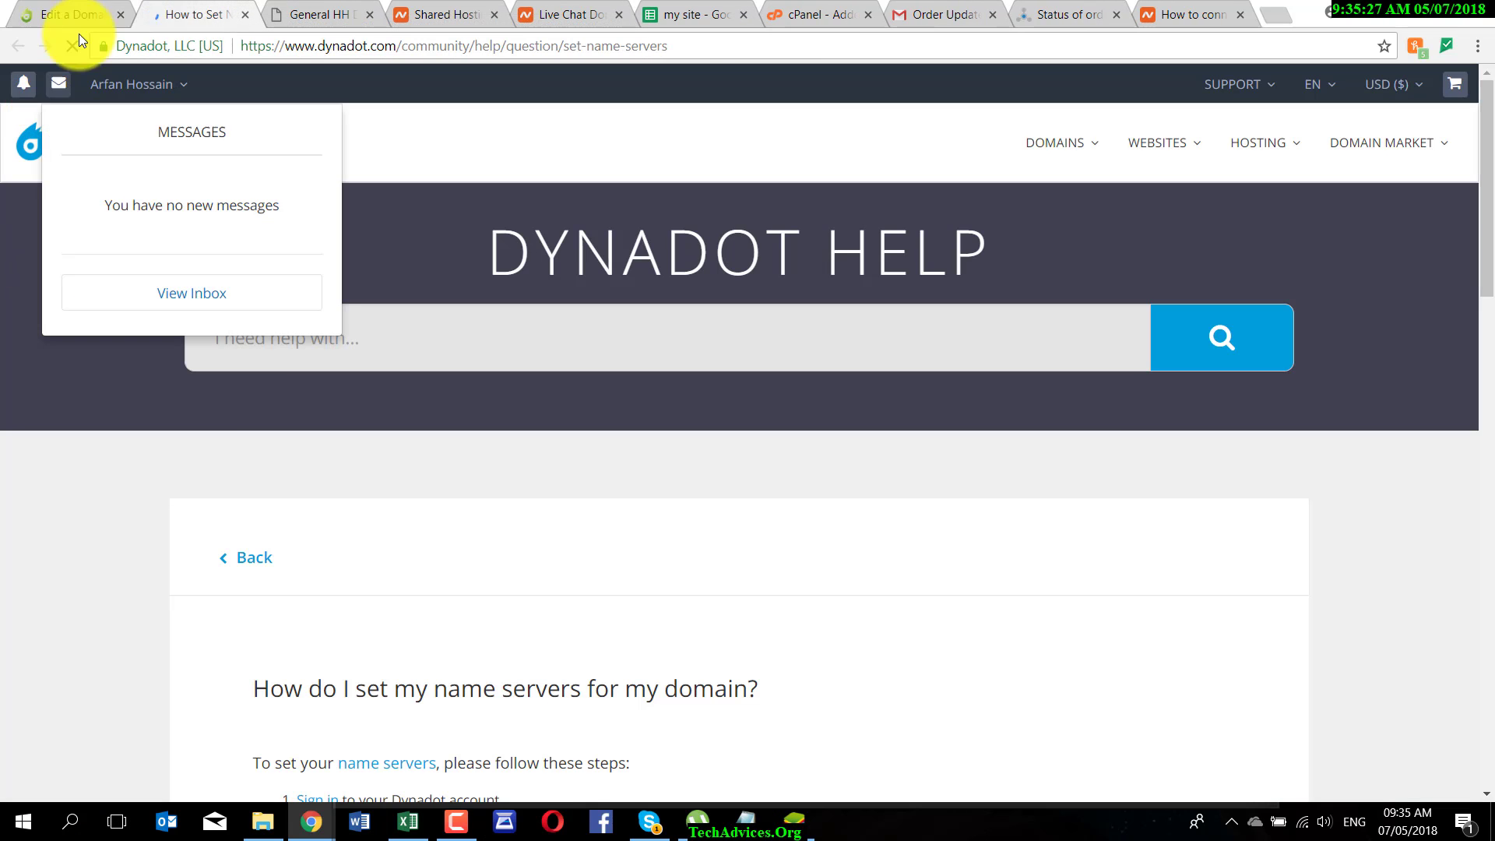
click(74, 14)
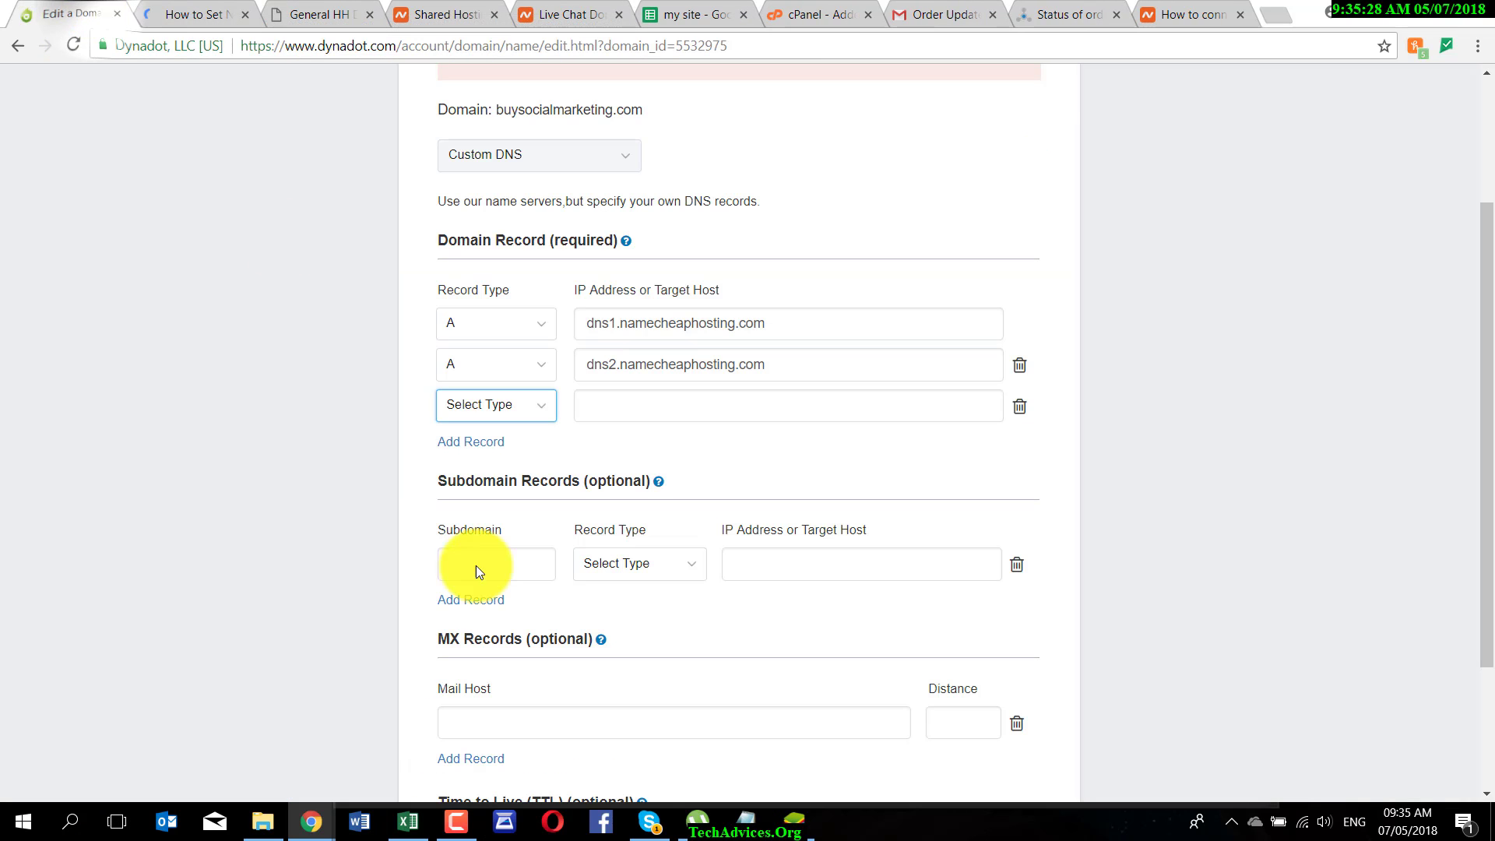
click(201, 10)
- Read through Dynadot's name-server help page, then return to the DNS records form
scroll(268, 499, down, 5)
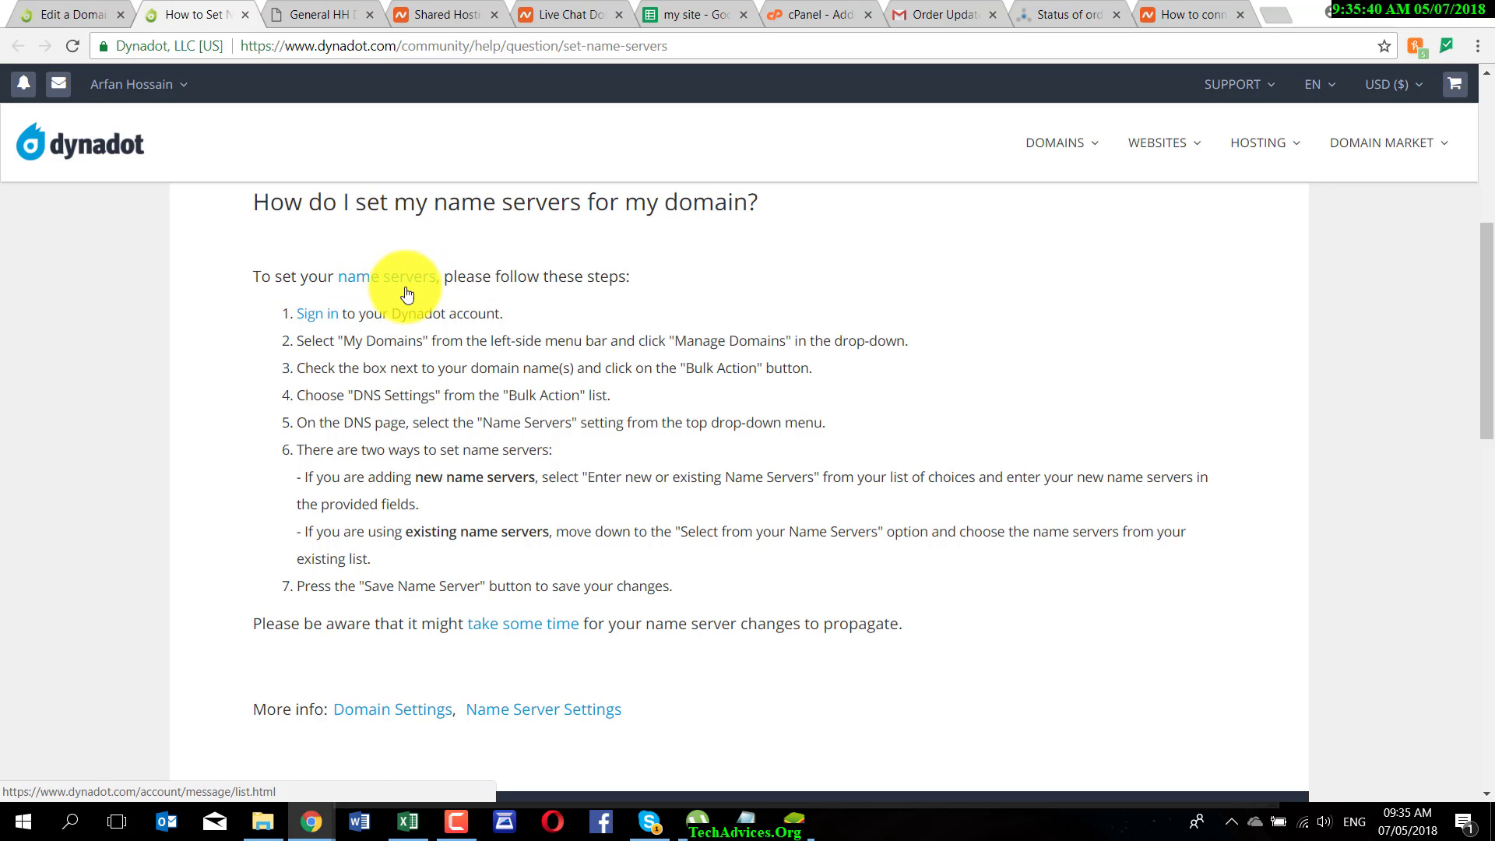
scroll(456, 348, down, 1)
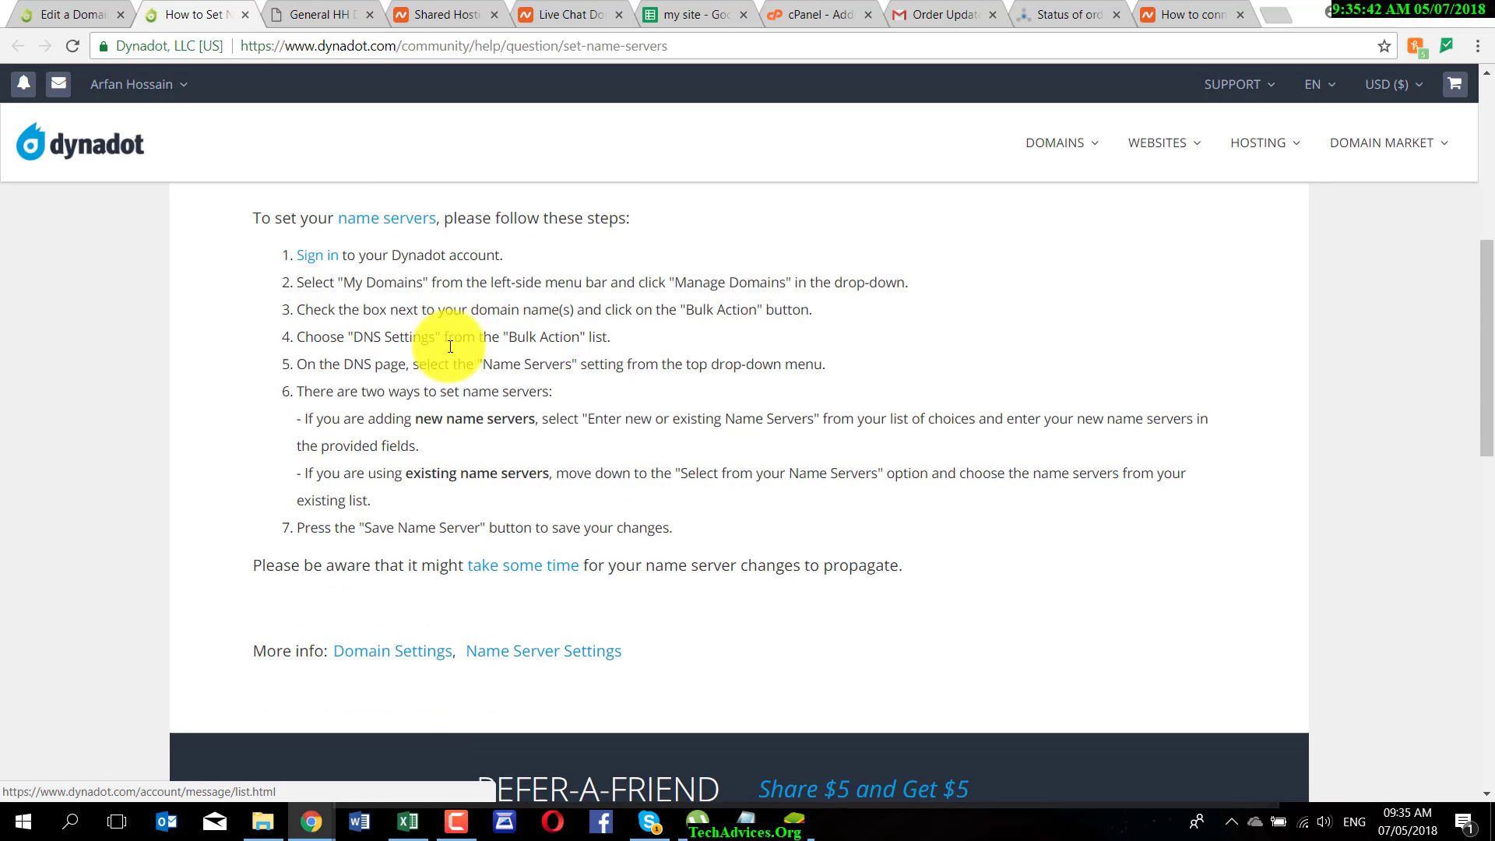
scroll(456, 347, down, 2)
scroll(478, 359, up, 4)
scroll(478, 363, down, 2)
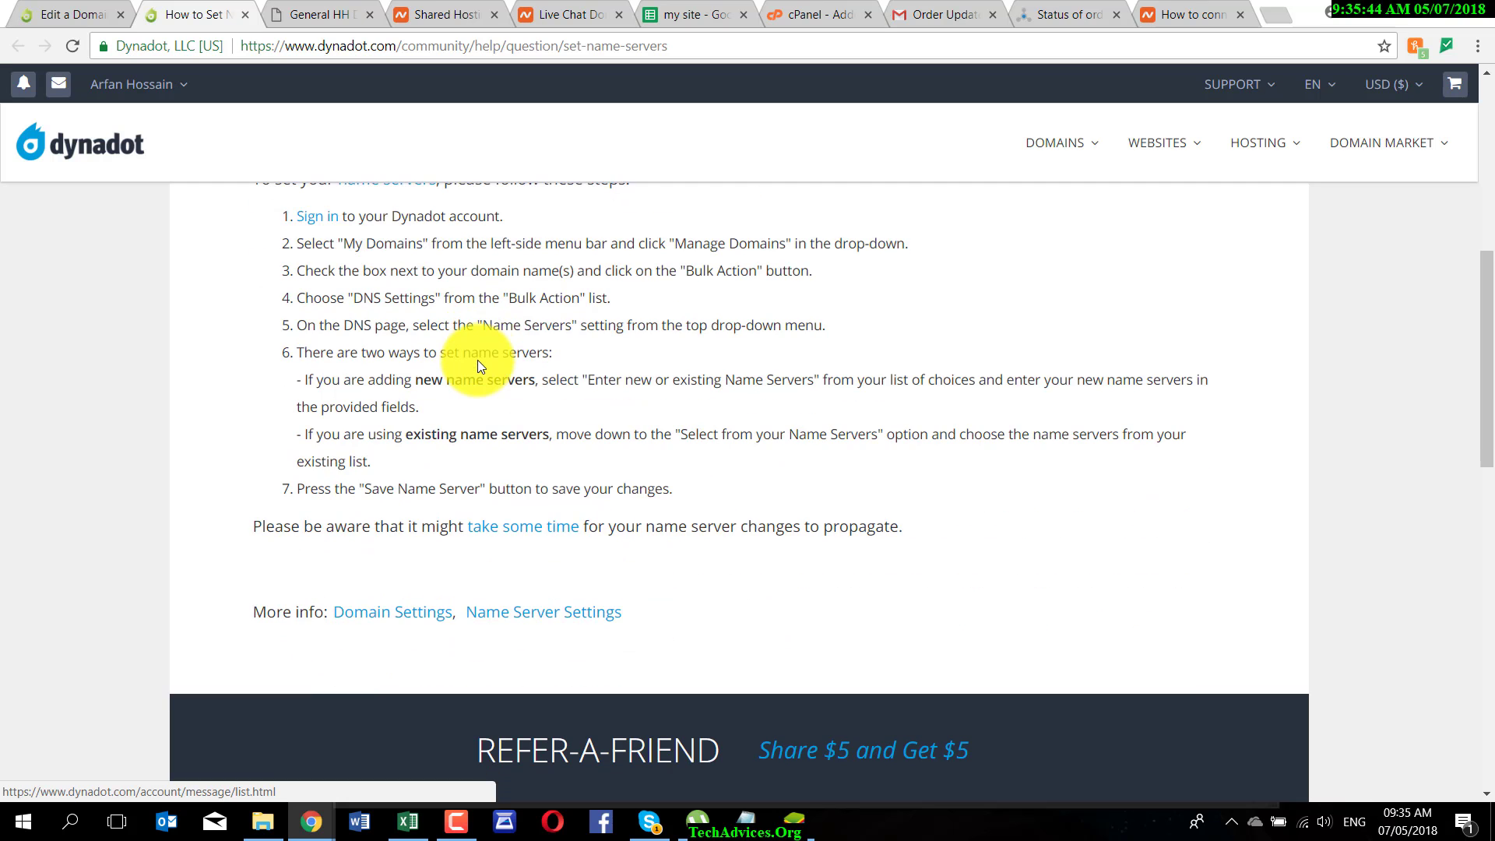
scroll(479, 362, down, 4)
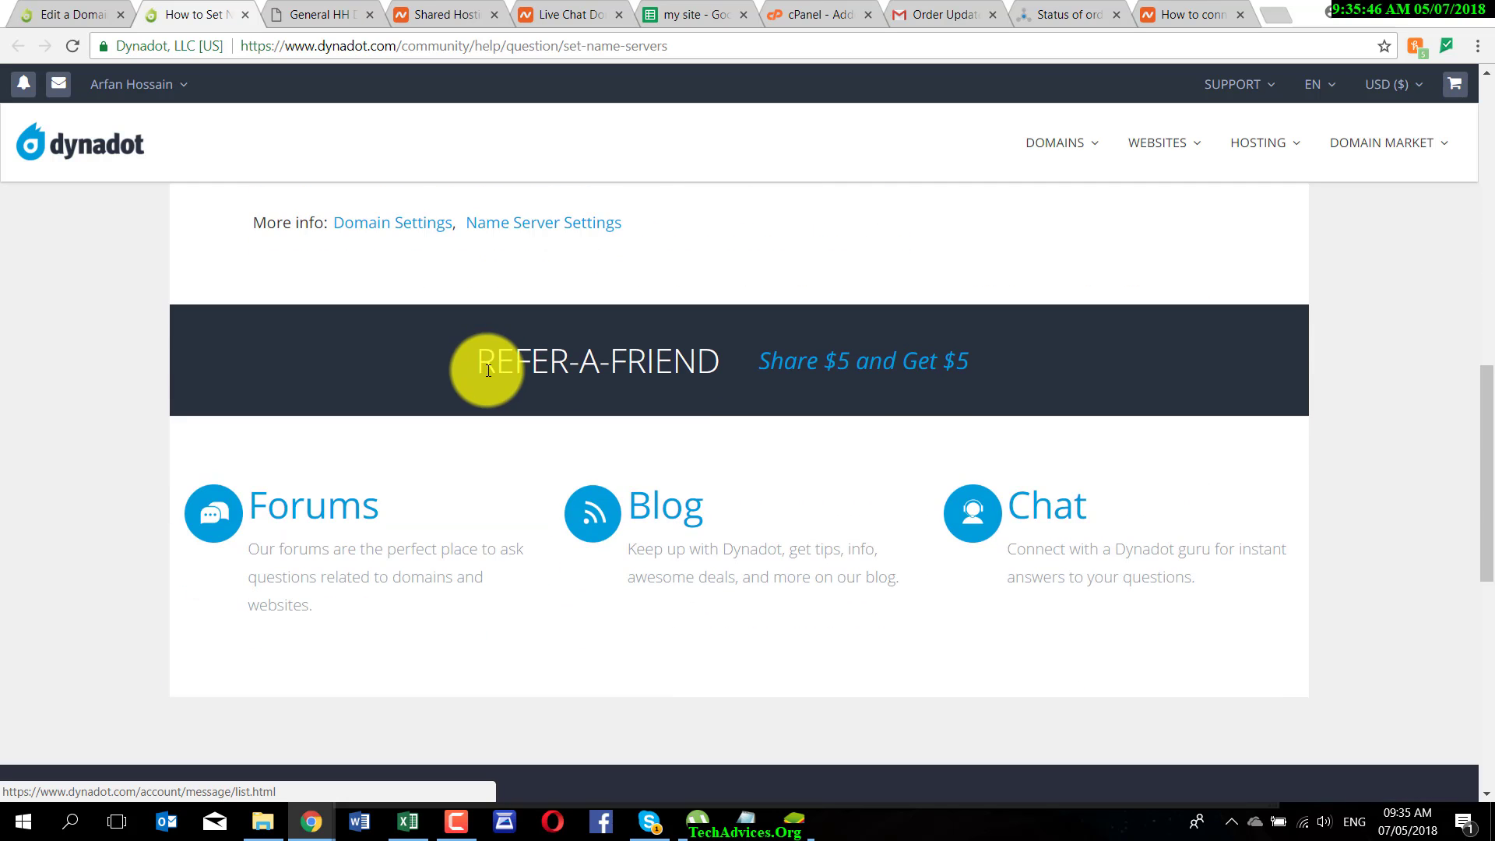
scroll(491, 369, up, 6)
scroll(402, 536, up, 2)
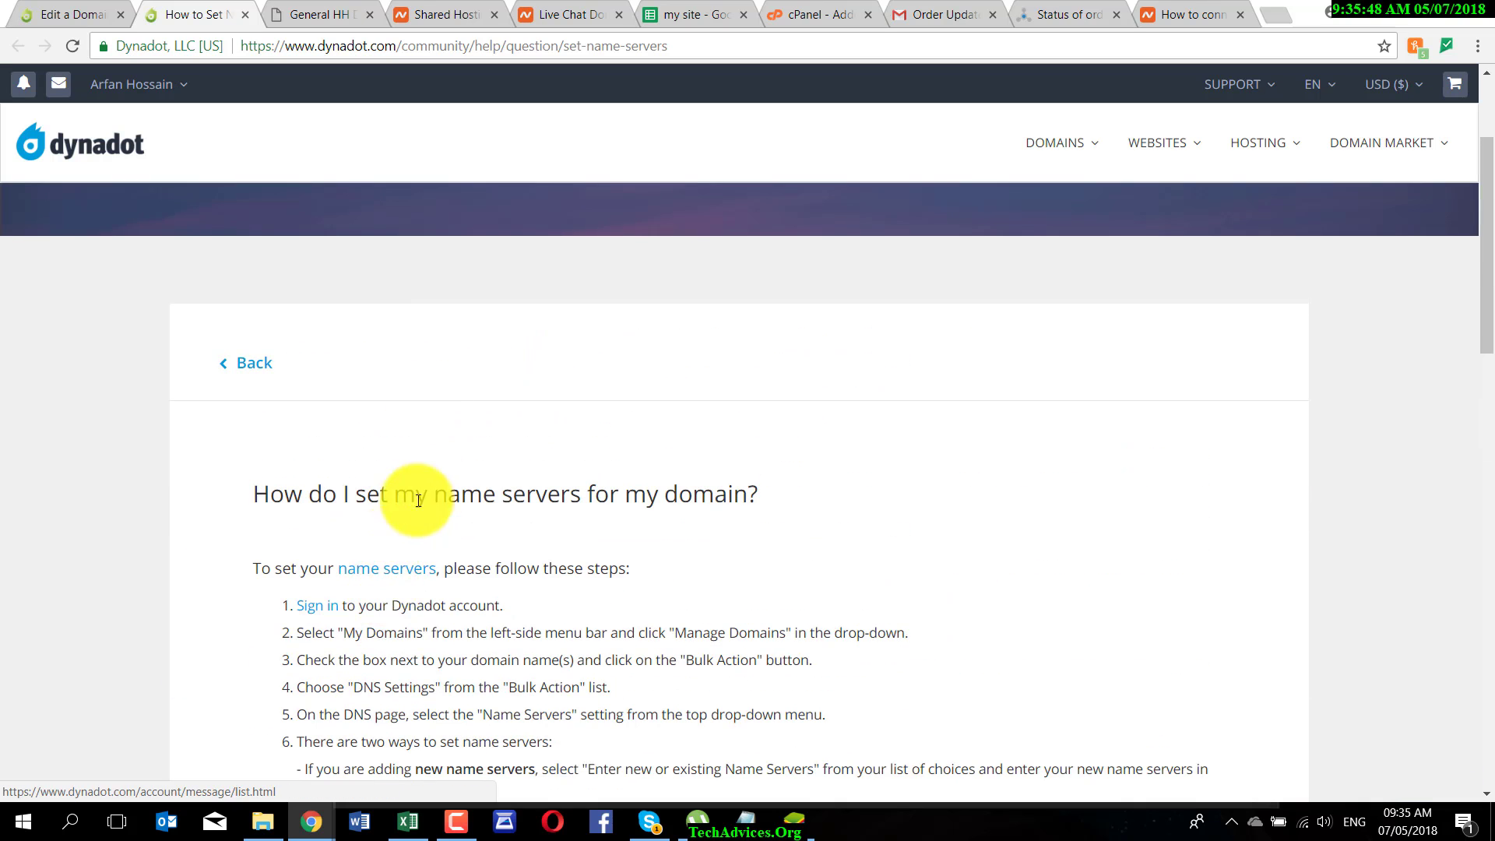
scroll(411, 501, down, 1)
click(82, 10)
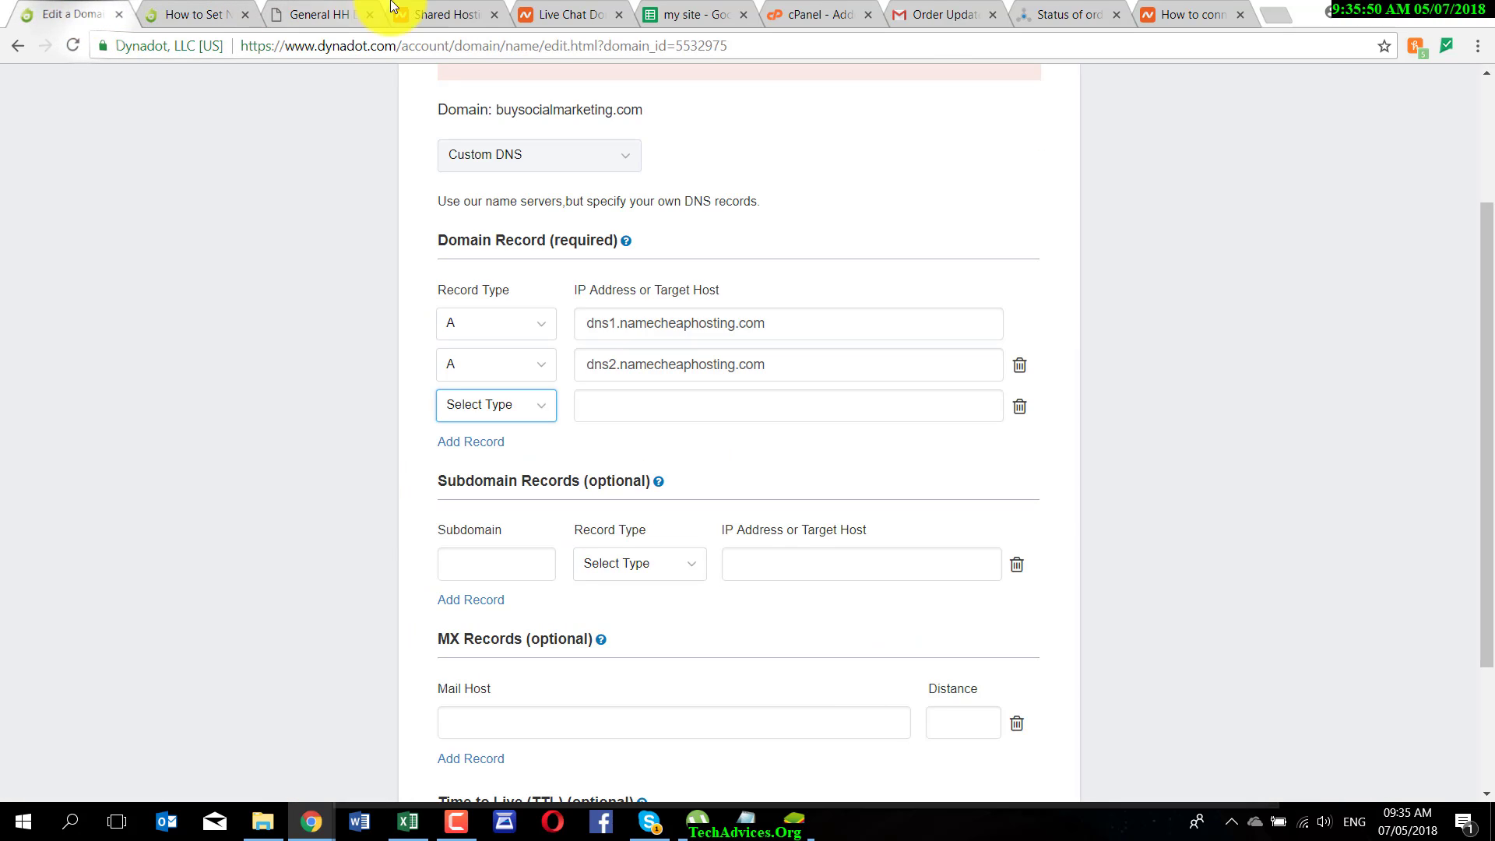
- Review culive24.com's shared hosting details and the order update email
click(537, 7)
click(470, 5)
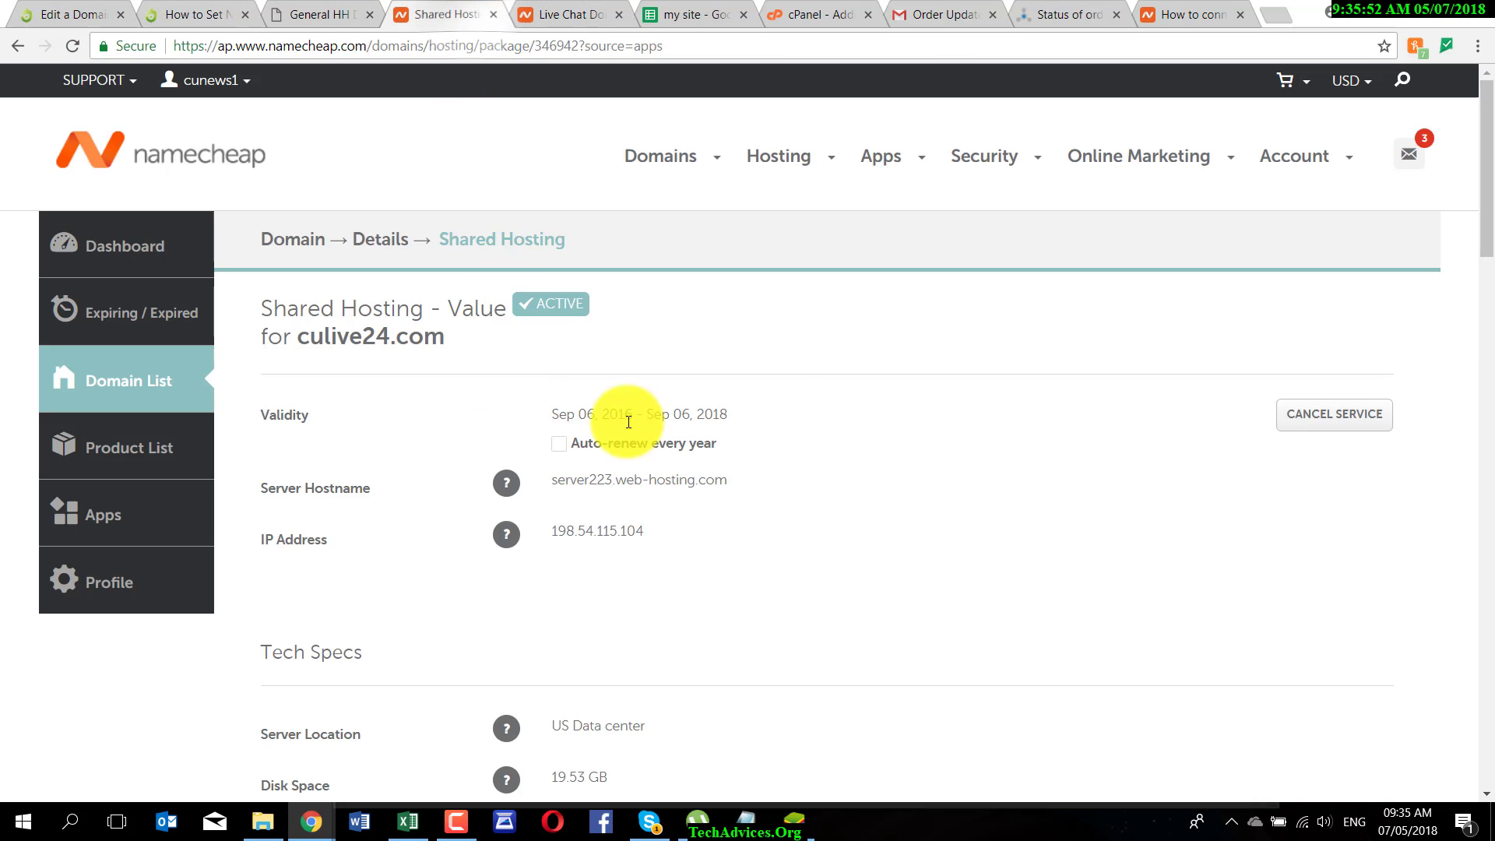
scroll(778, 411, down, 1)
scroll(780, 410, down, 2)
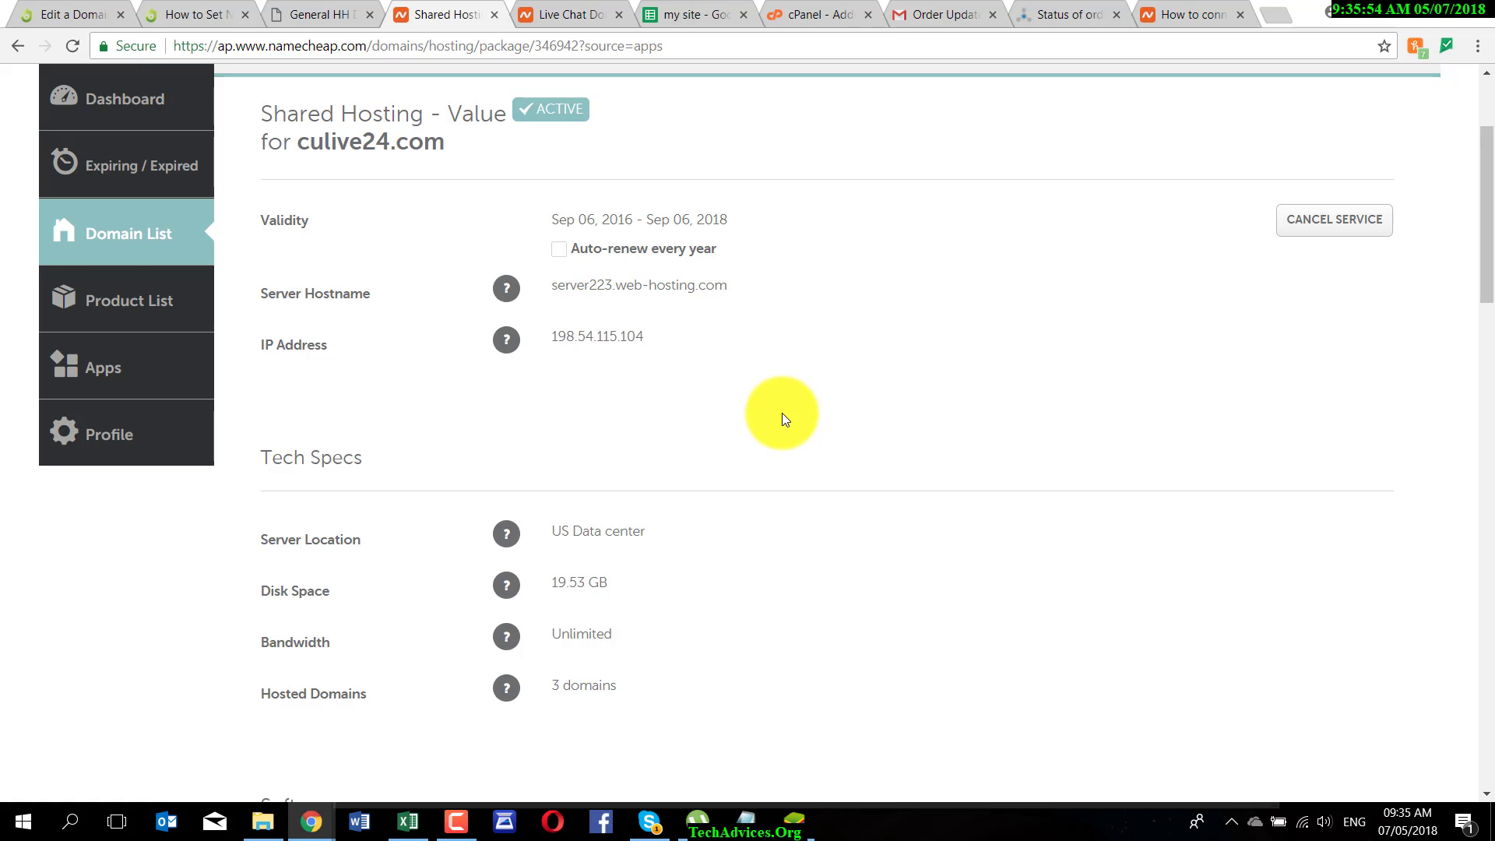
scroll(781, 412, up, 3)
click(948, 10)
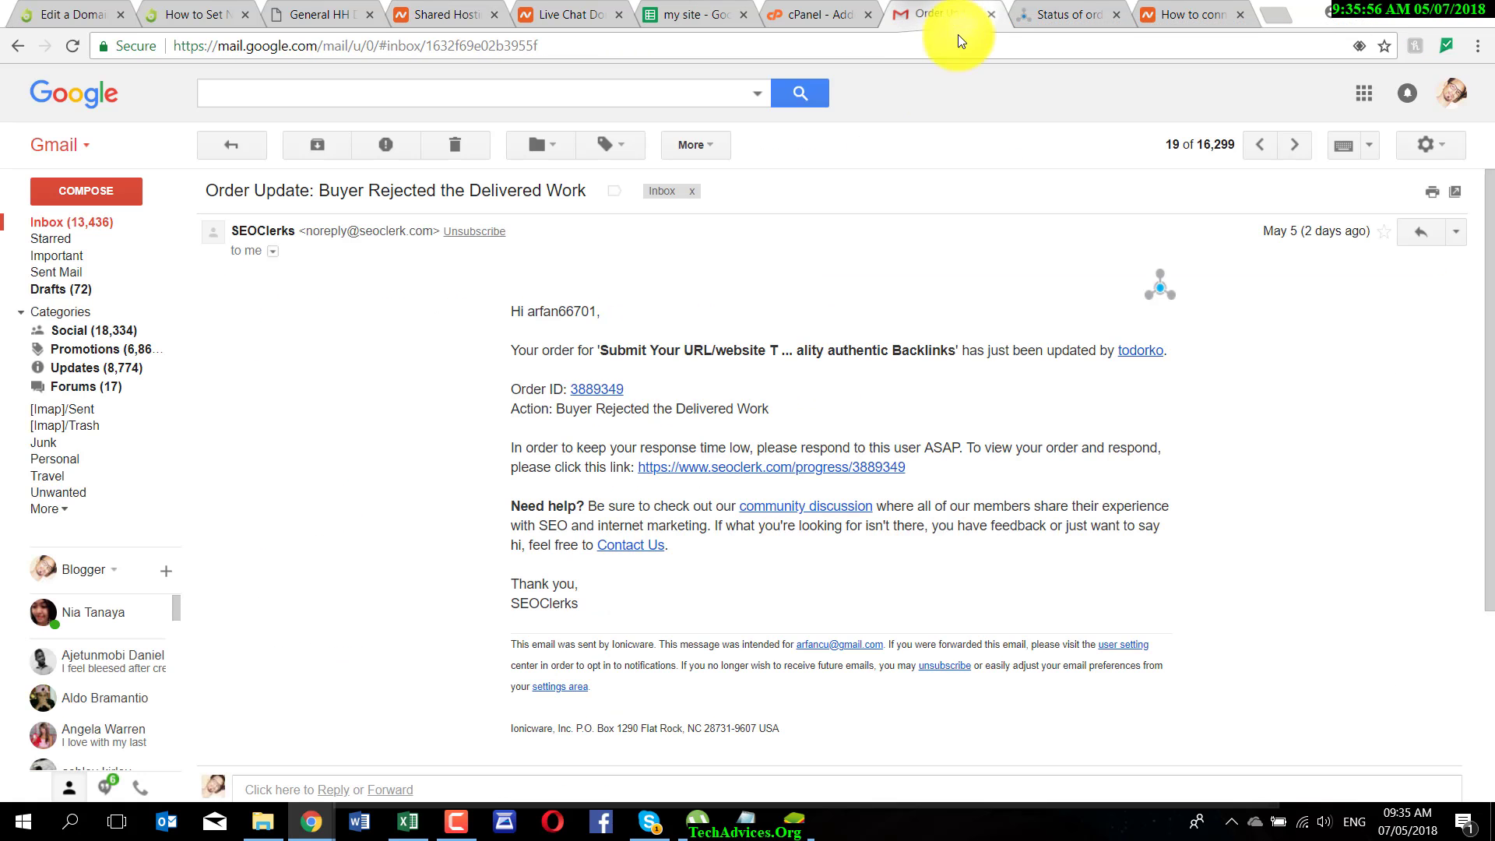
click(101, 222)
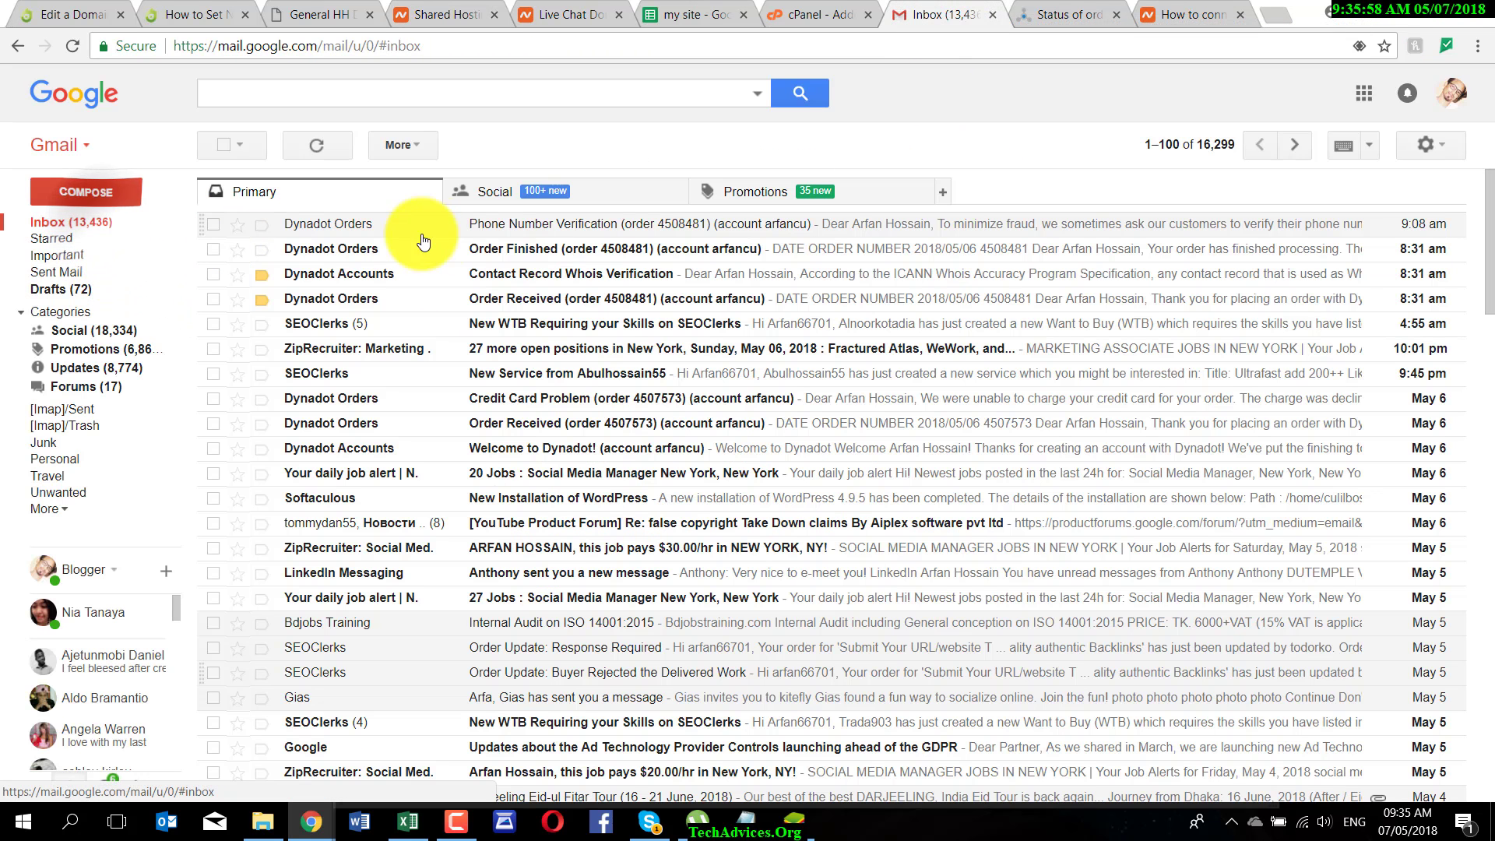
click(204, 8)
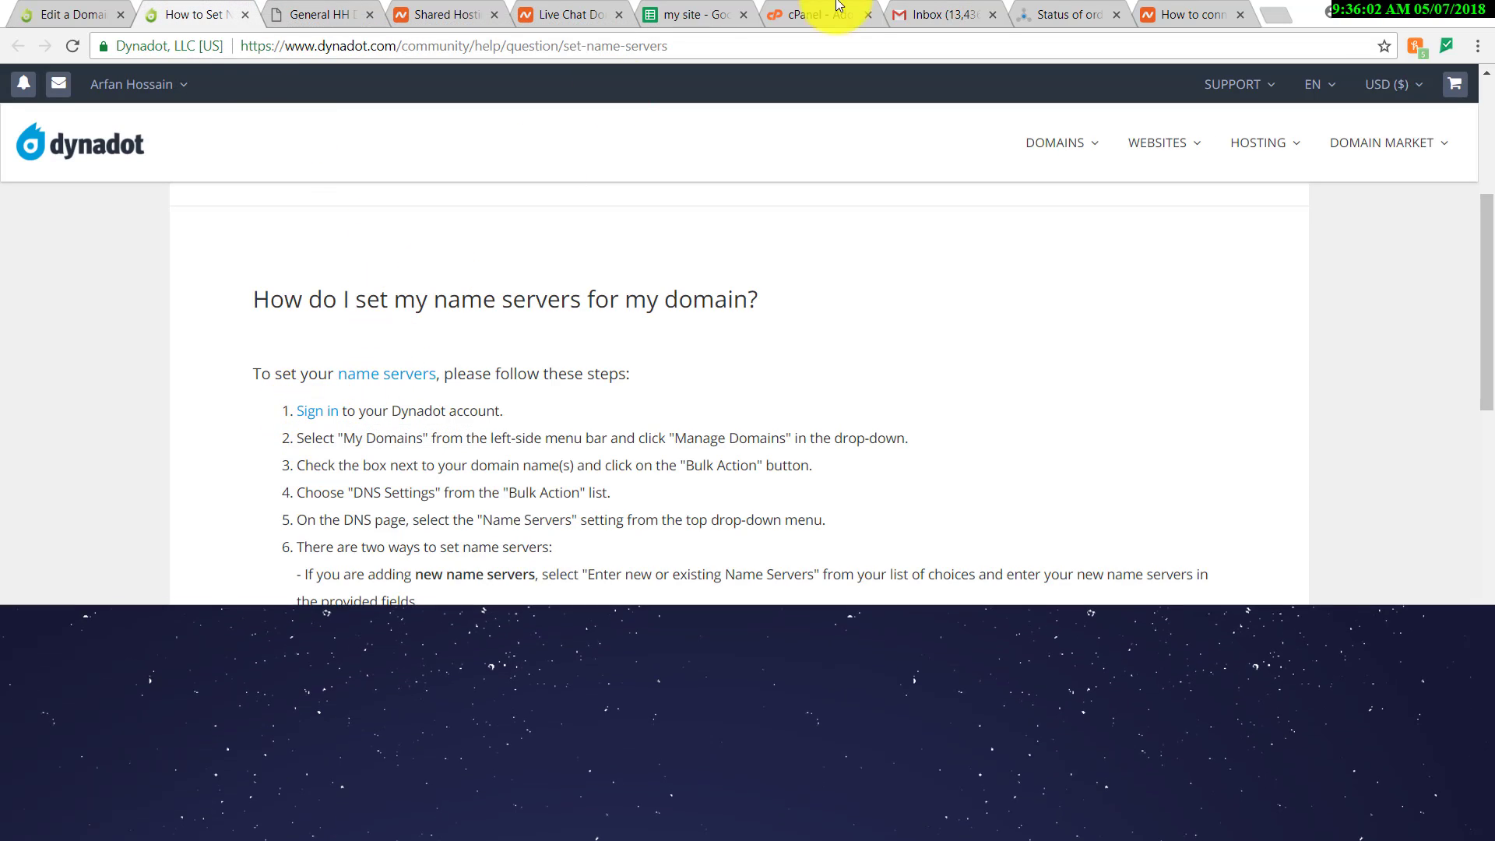
- Cross-check the chat, culive24.com hosting and Dynadot account against the name-server article
click(572, 10)
click(447, 12)
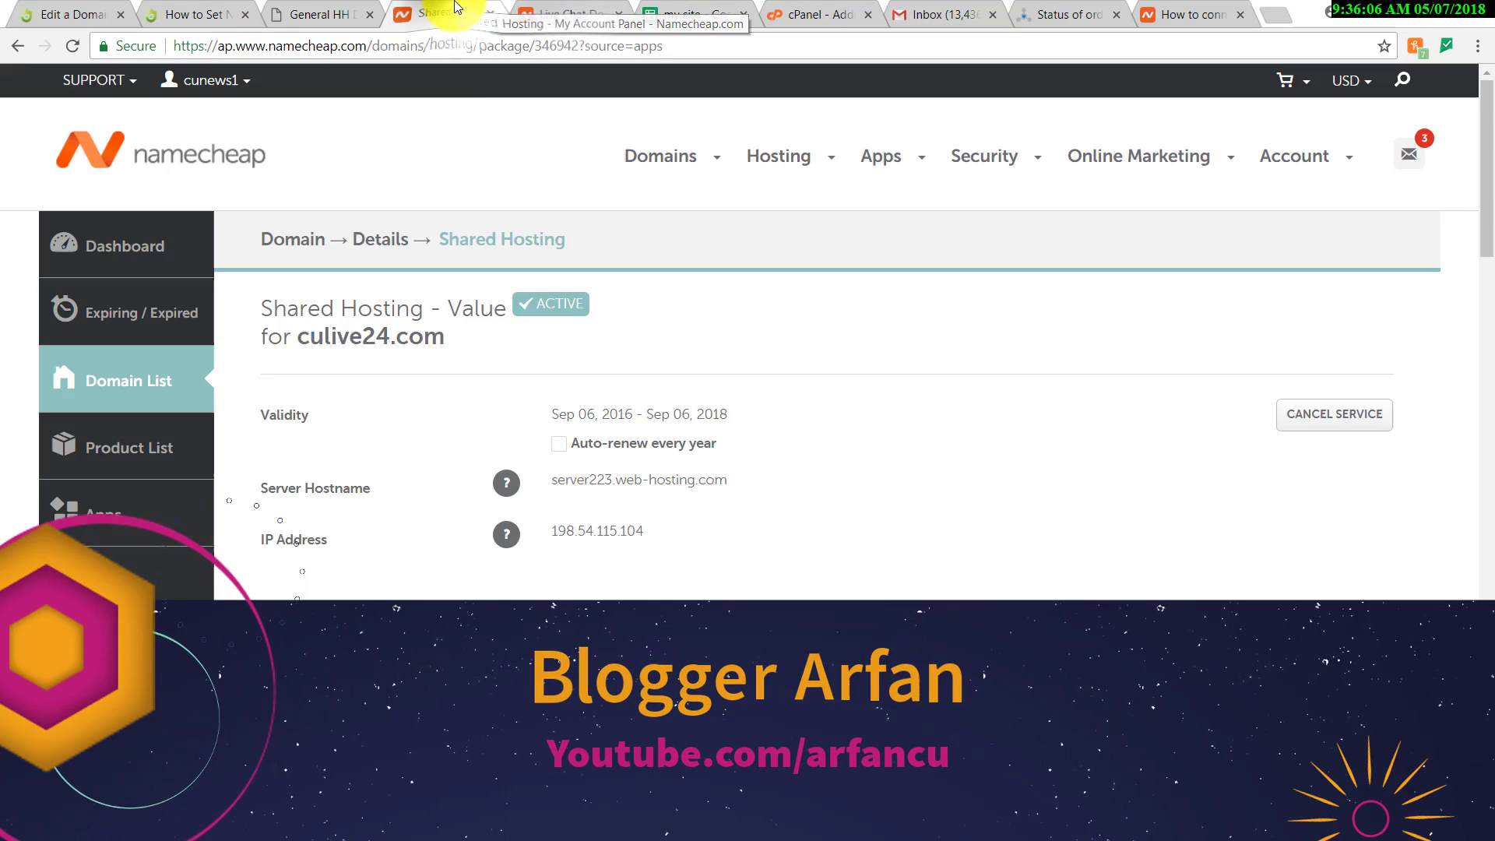
click(111, 244)
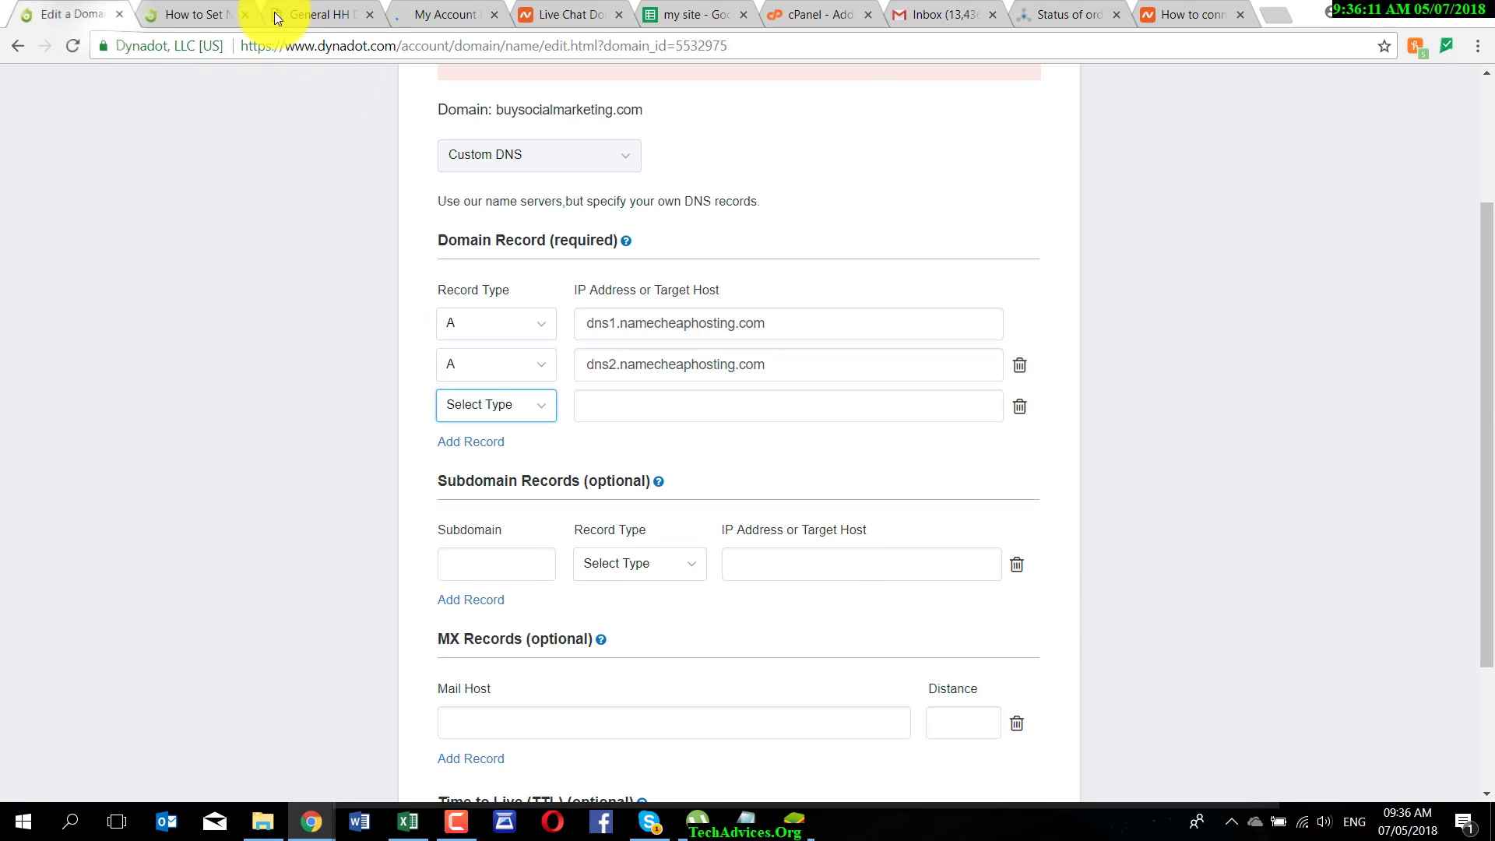
click(200, 13)
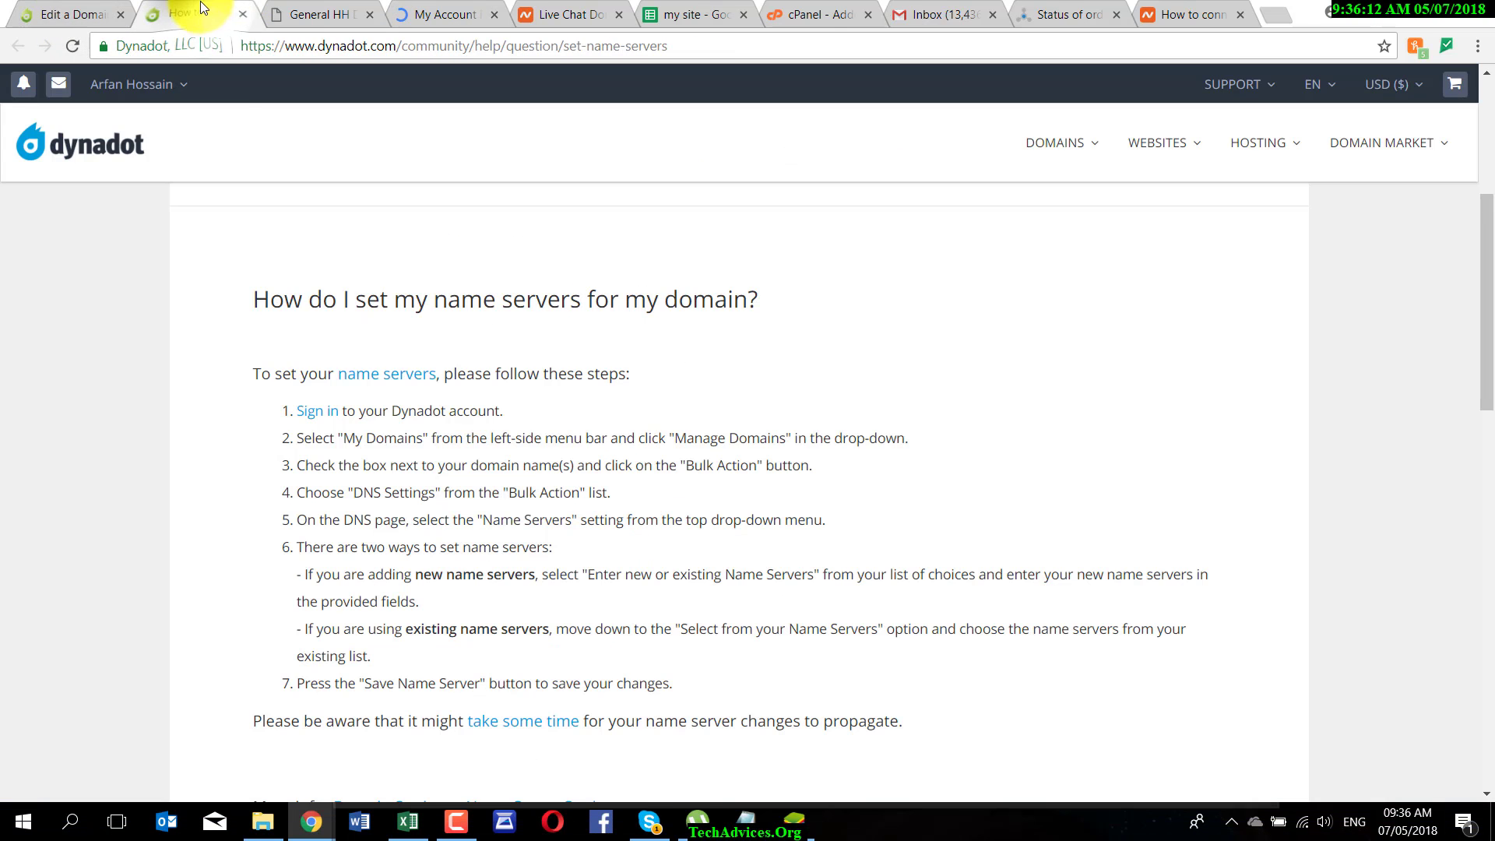
click(72, 14)
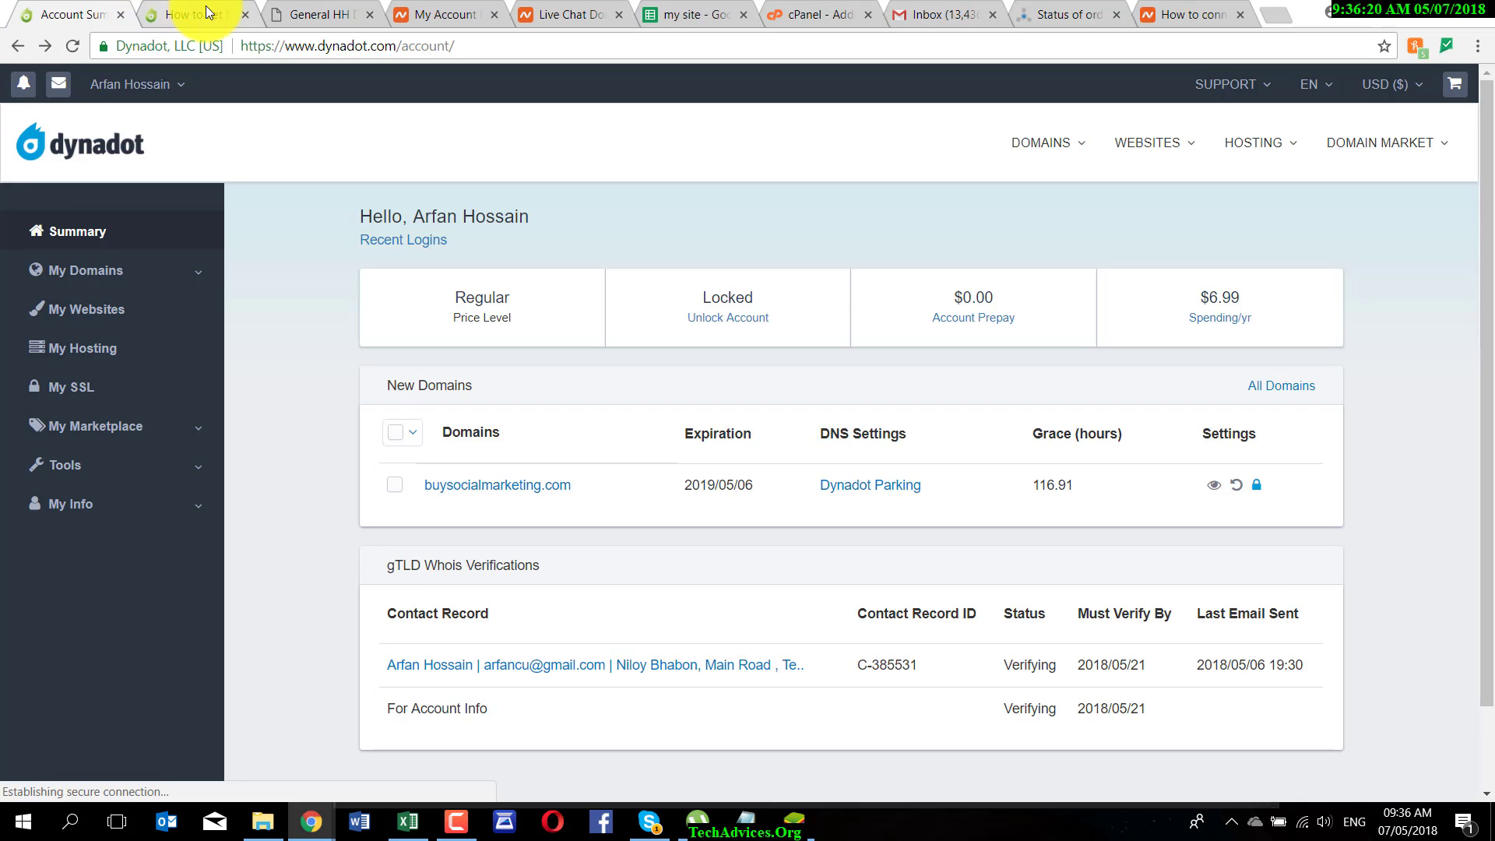
click(194, 14)
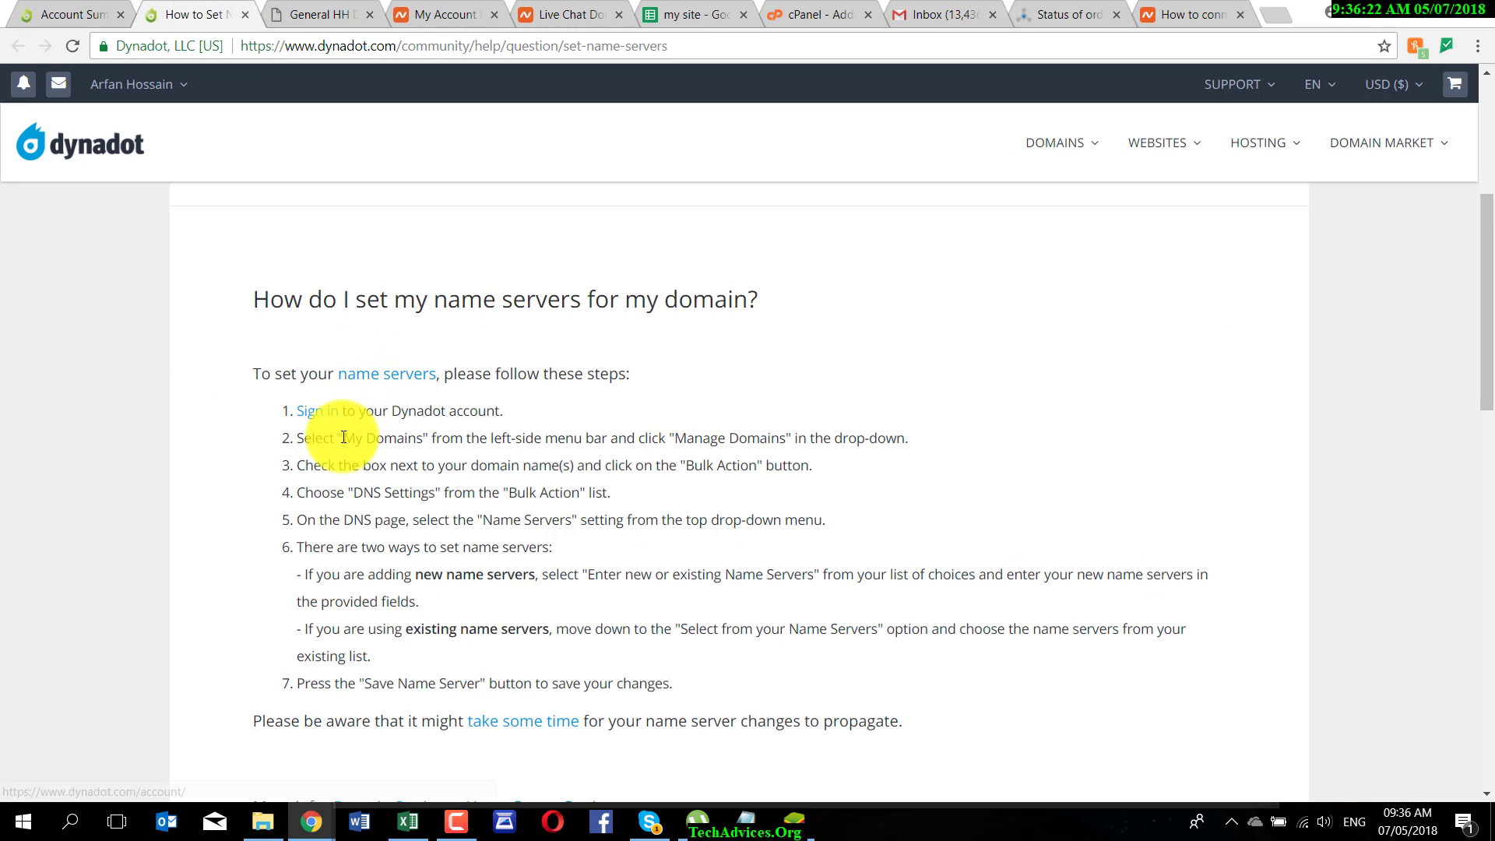
click(74, 14)
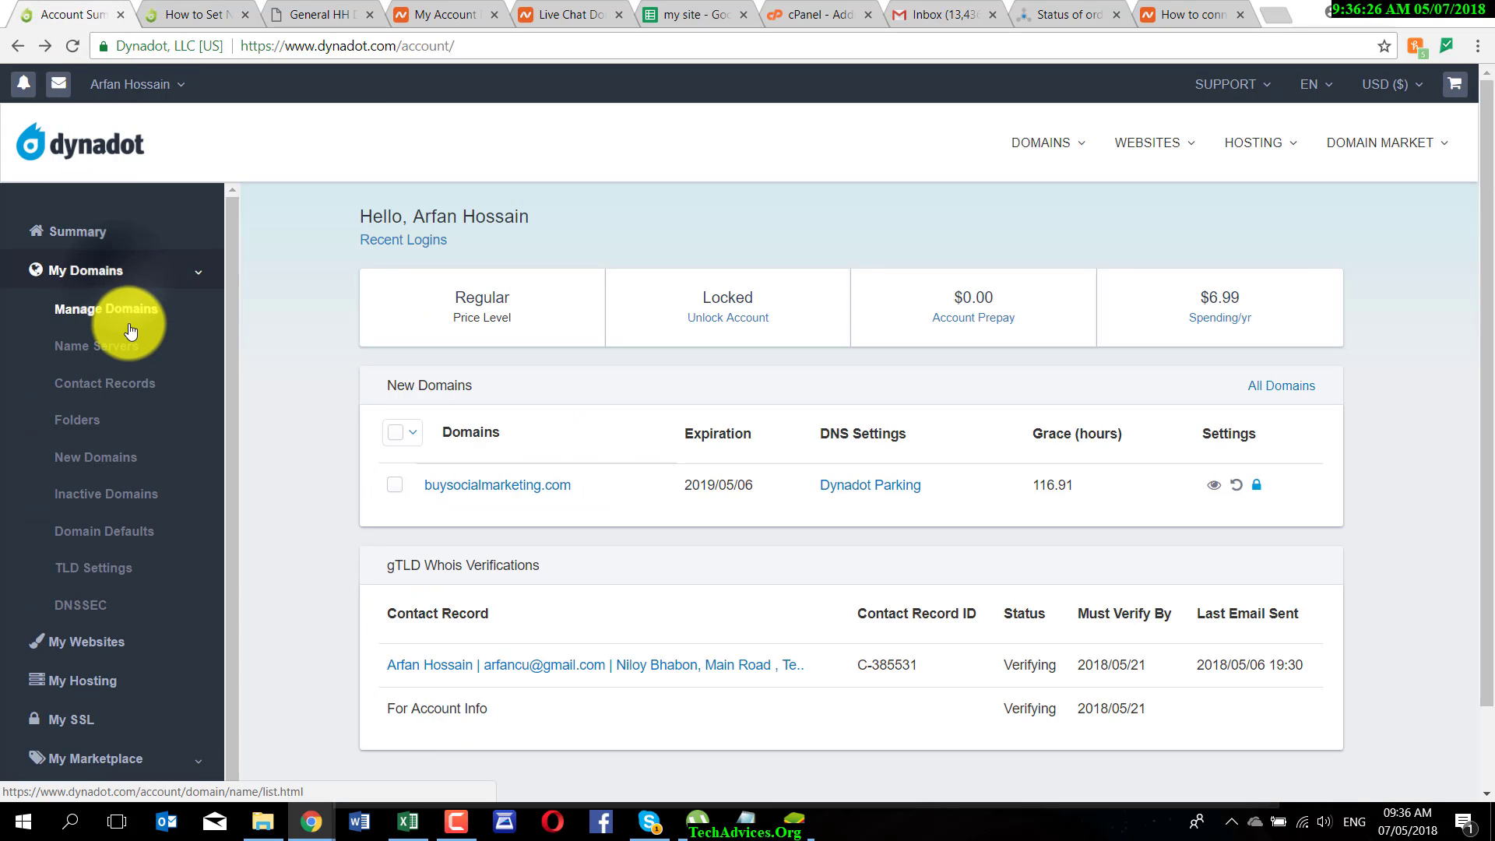
- Highlight the guide's sign-in, My Domains and domain-check steps
click(191, 12)
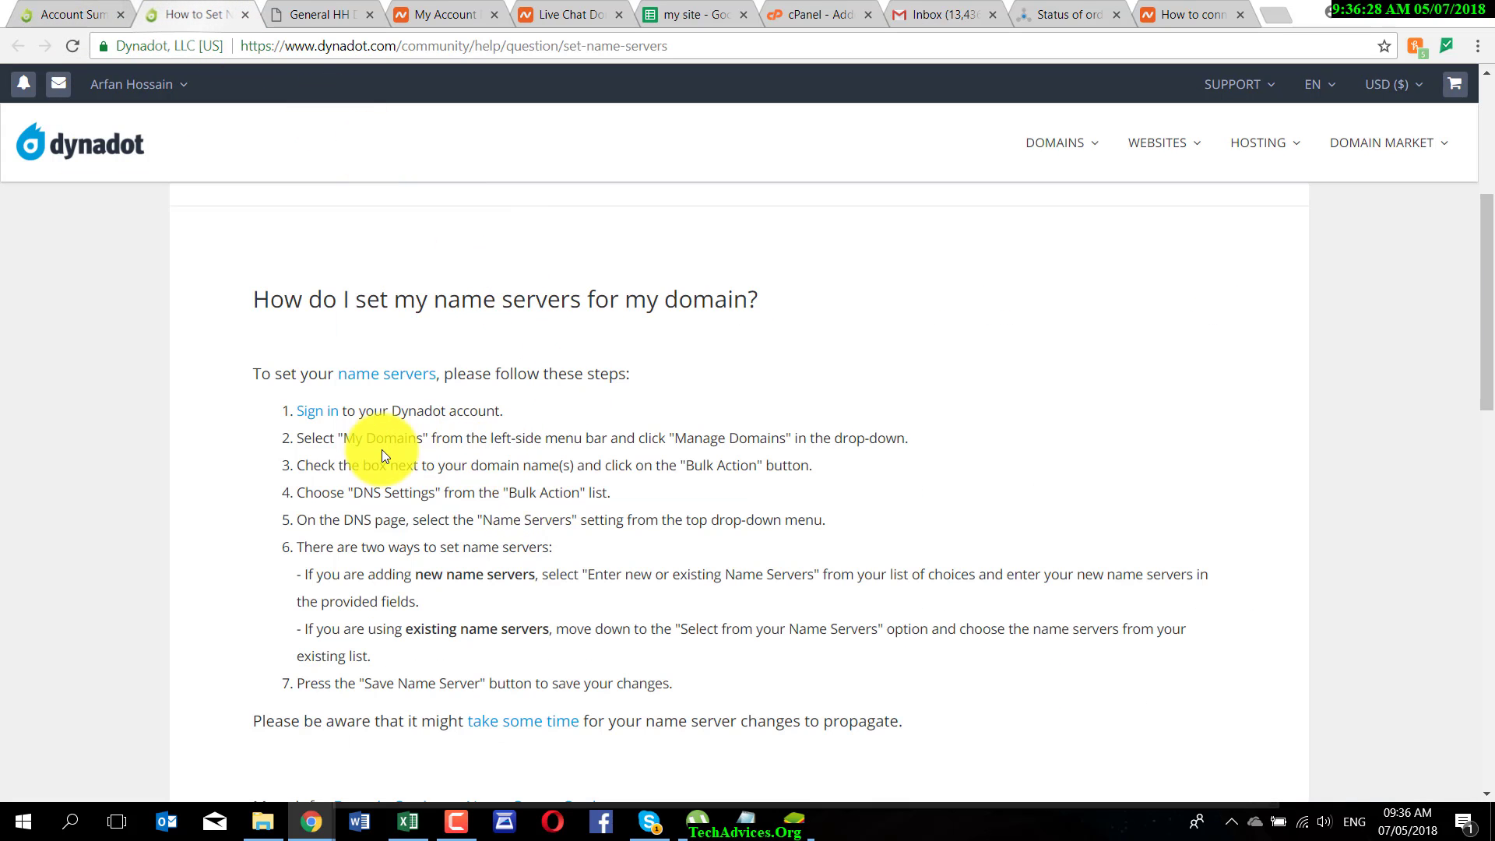
drag(342, 437, 440, 437)
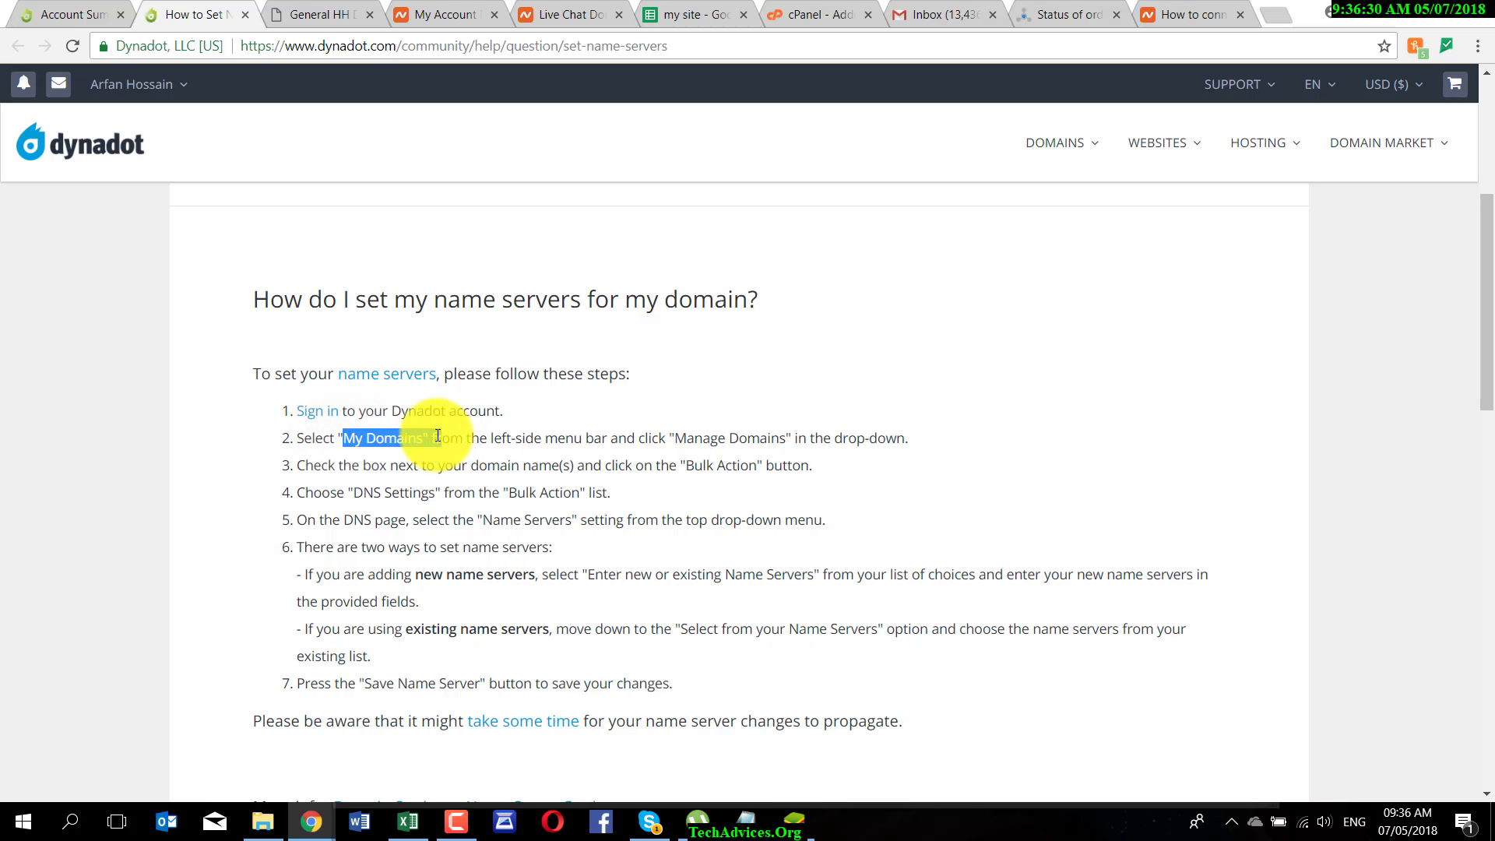
drag(251, 380, 738, 423)
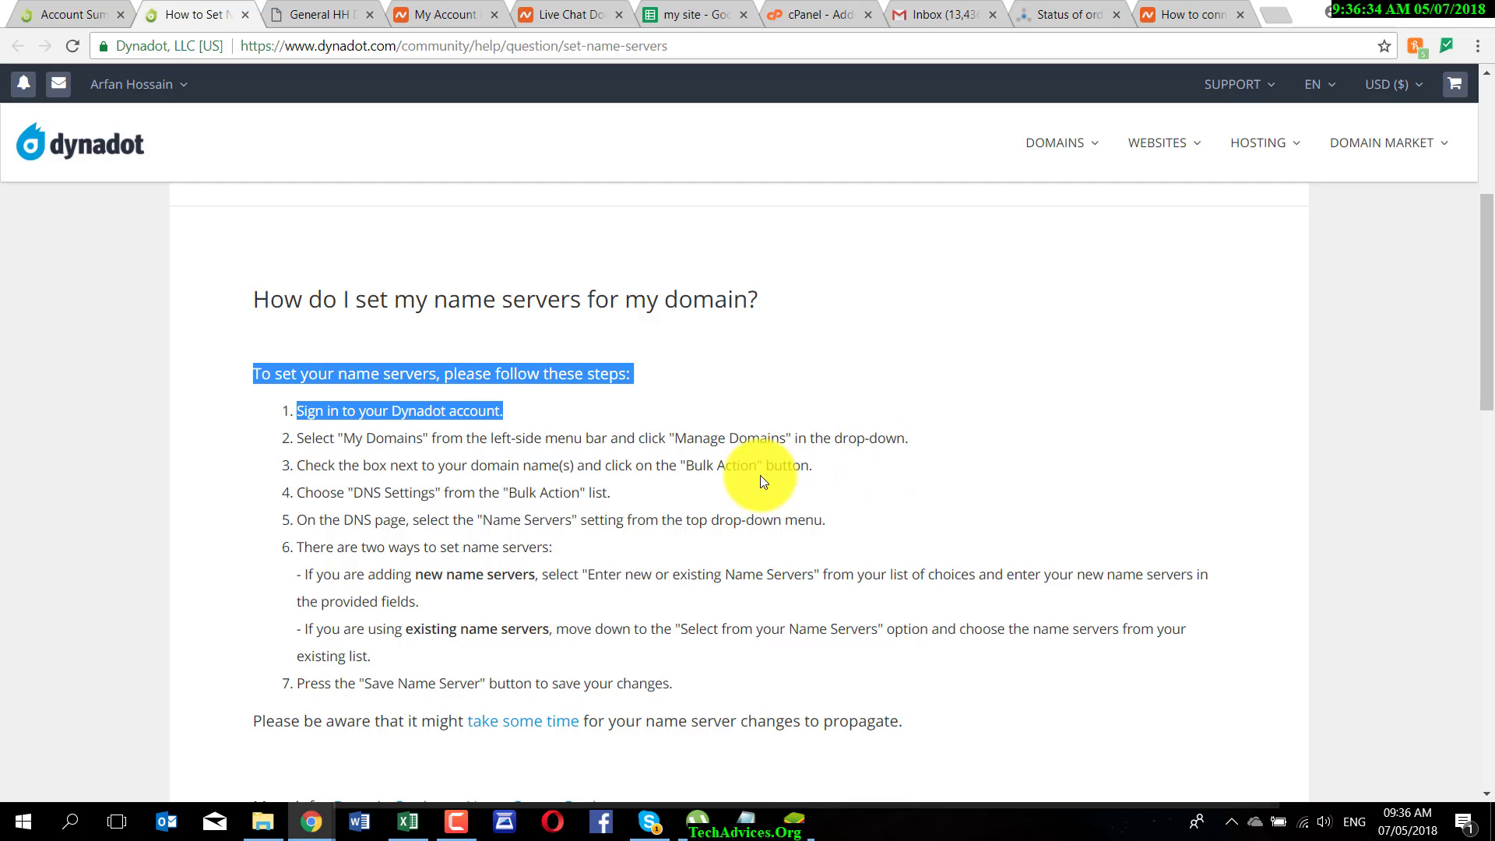
click(35, 12)
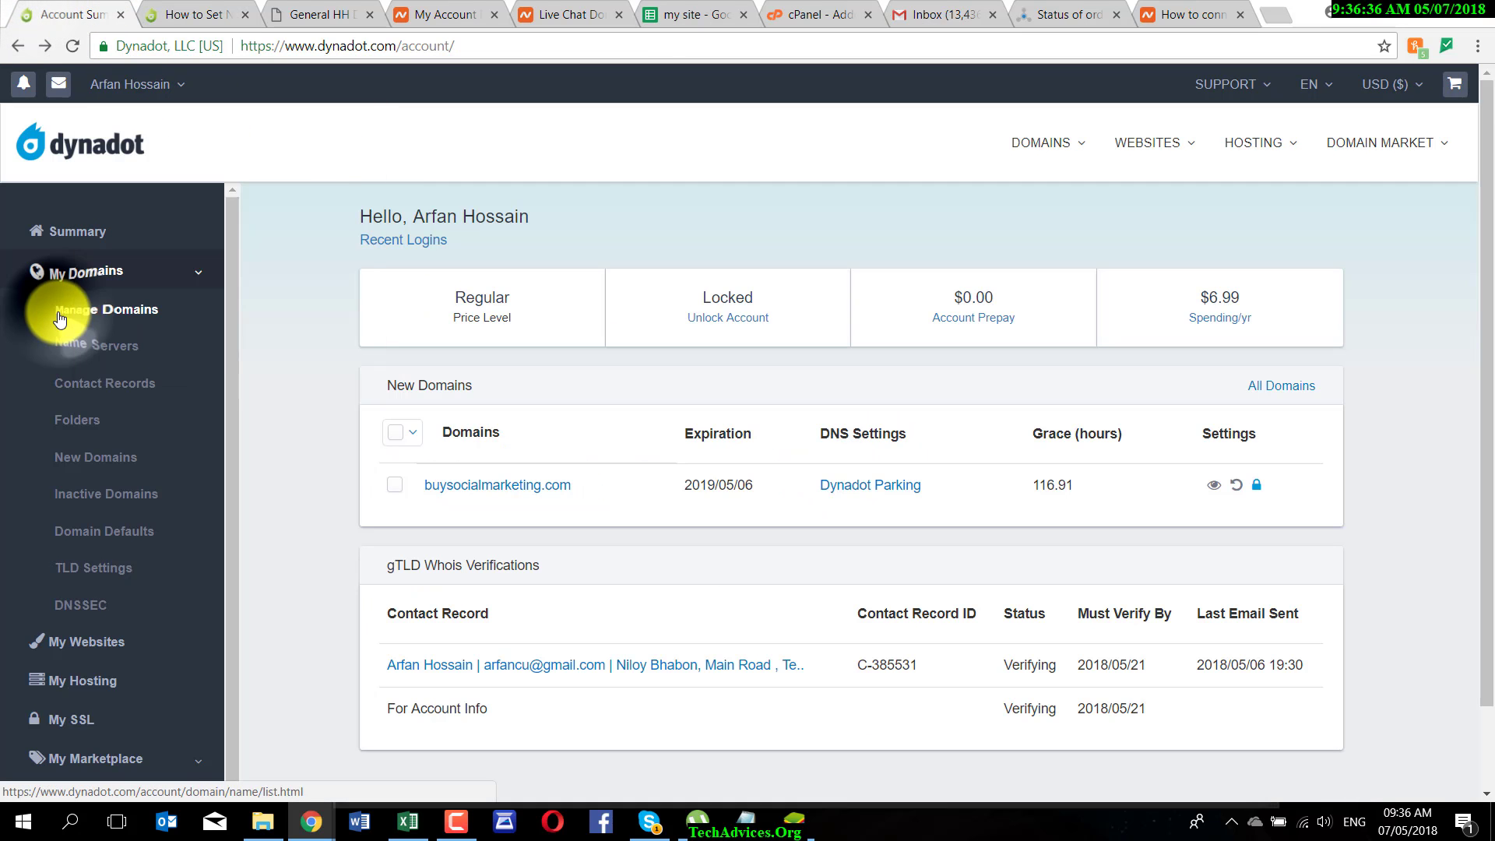
click(191, 14)
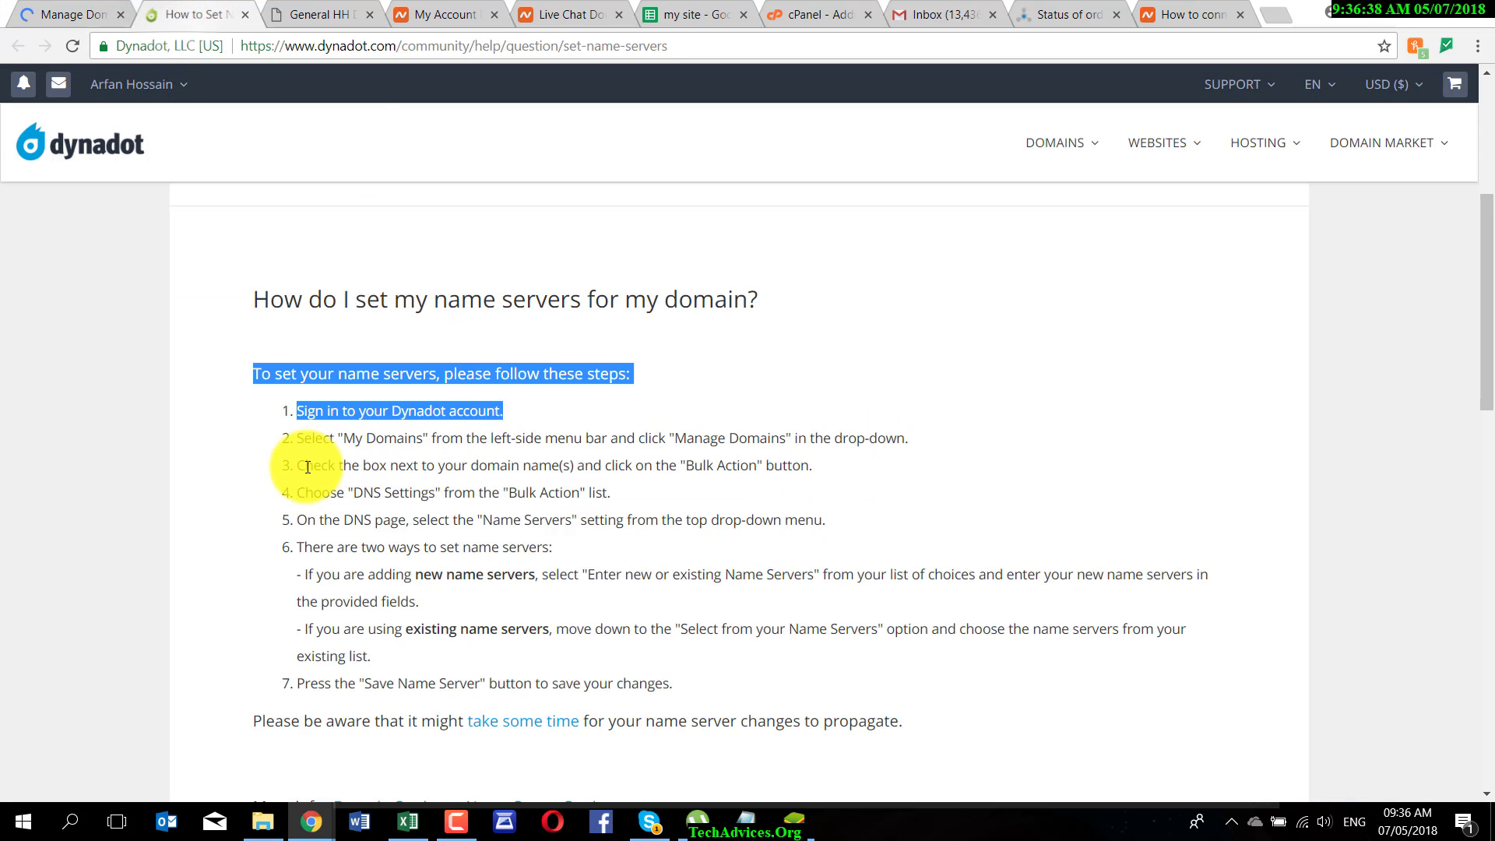
drag(304, 464, 786, 474)
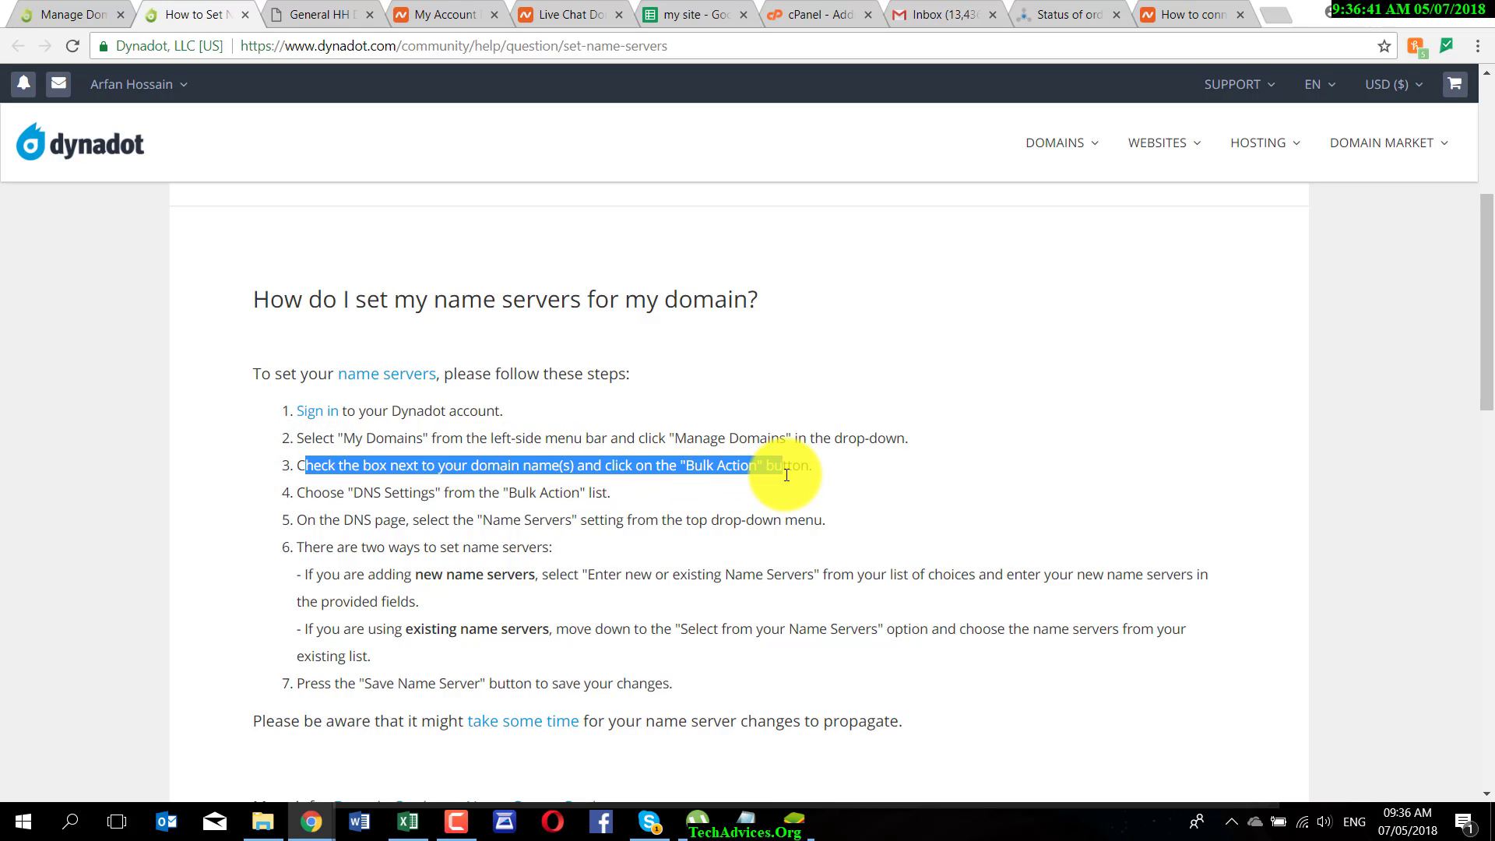
- Go to Dynadot's managed domains list and show its domain filter options
click(70, 14)
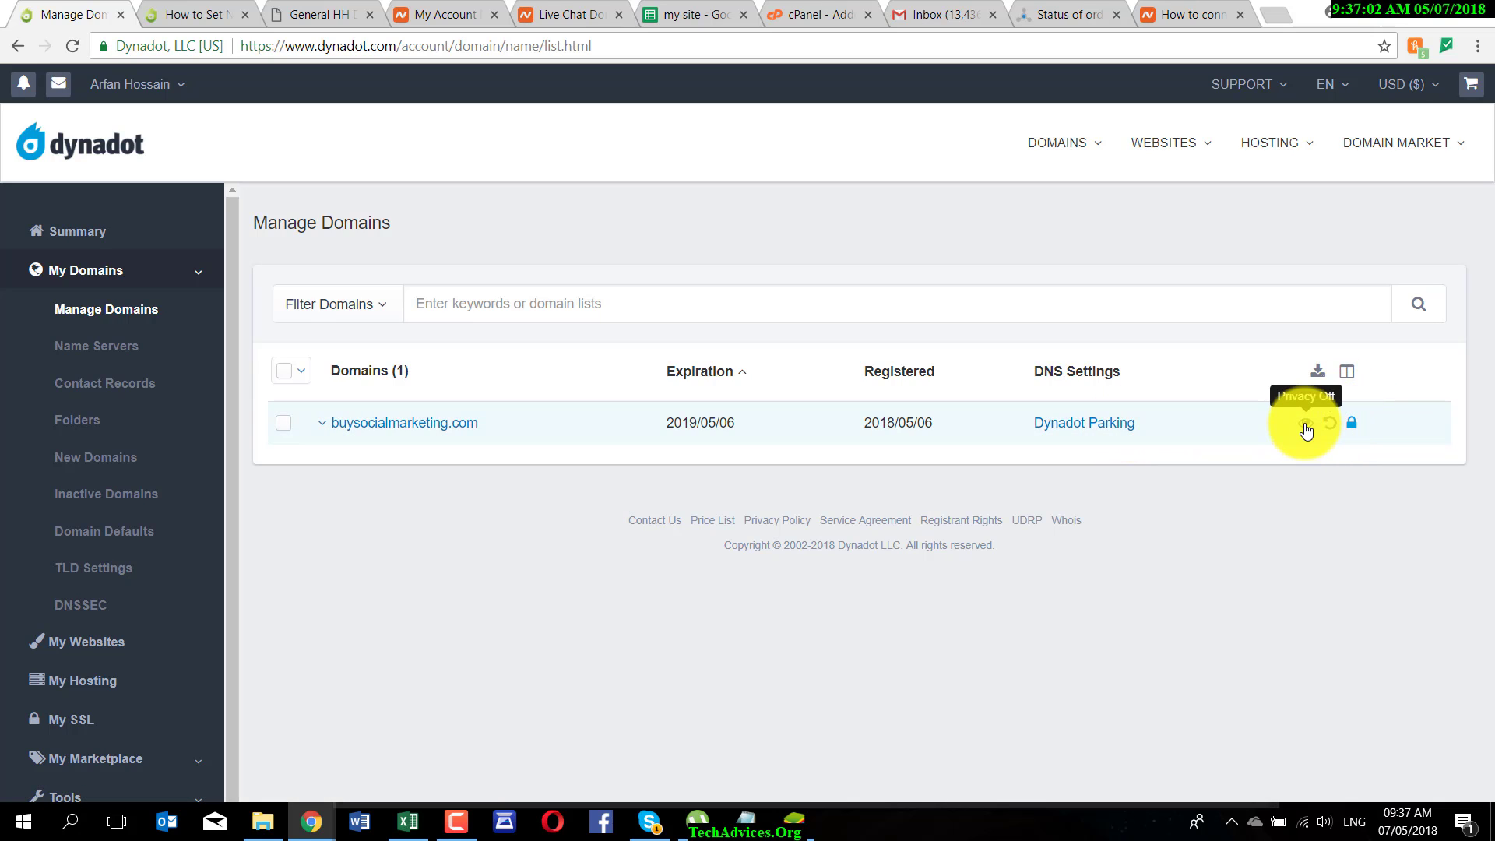
click(1346, 373)
click(1321, 373)
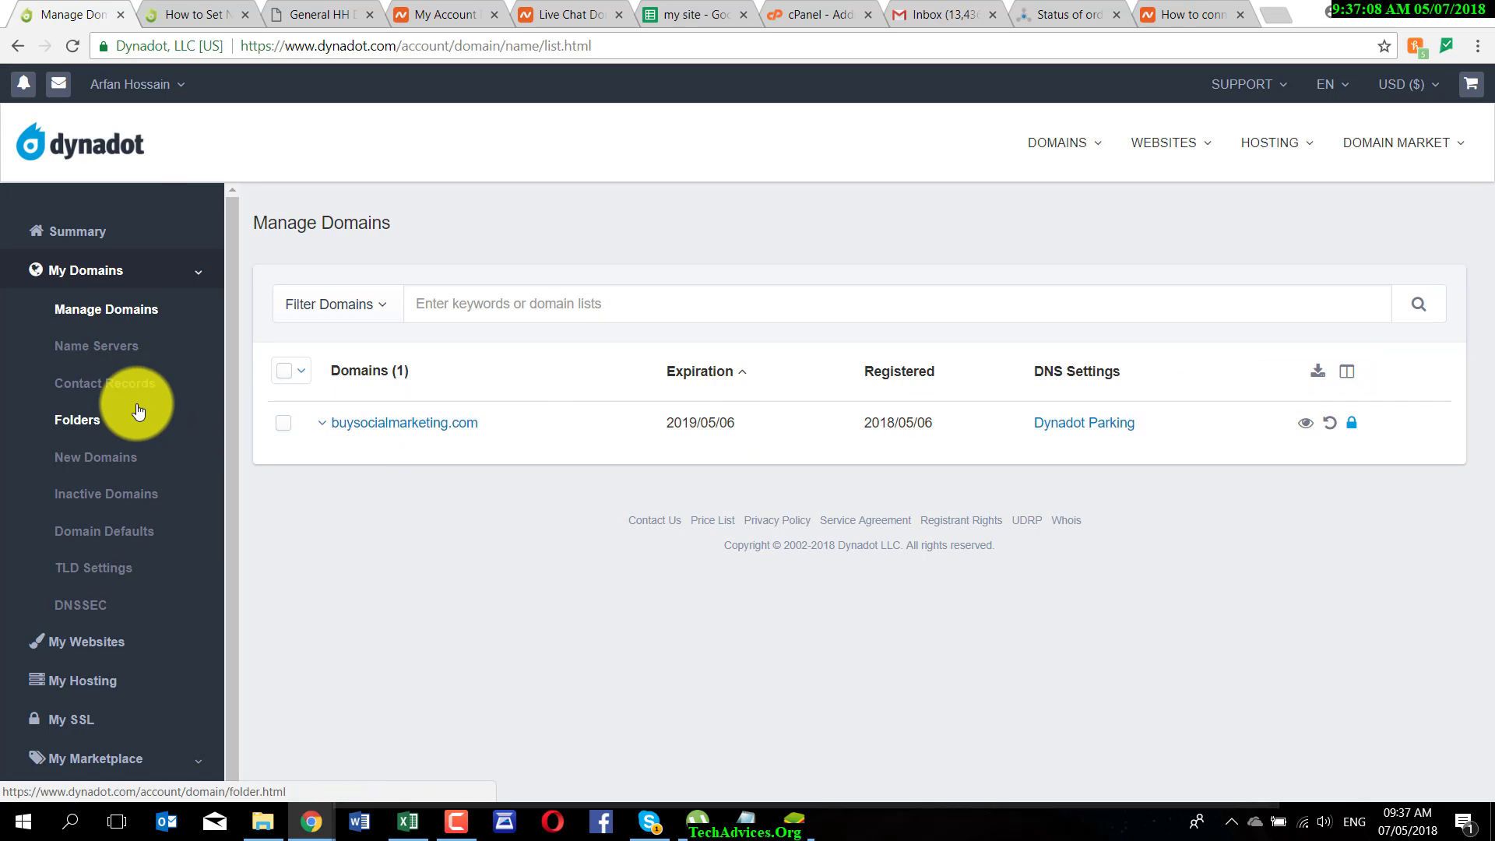
click(195, 14)
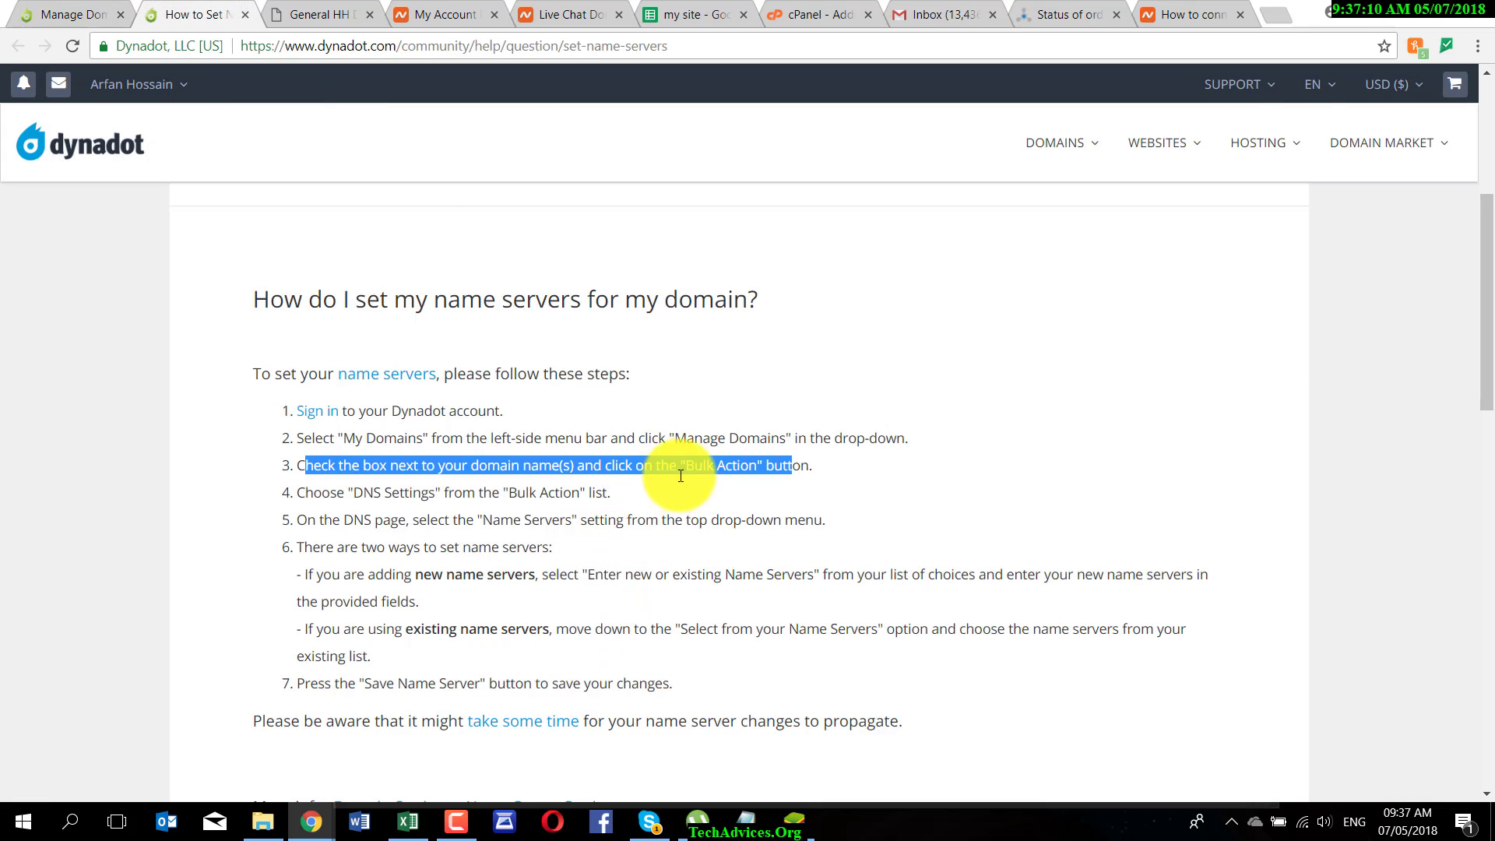
click(720, 471)
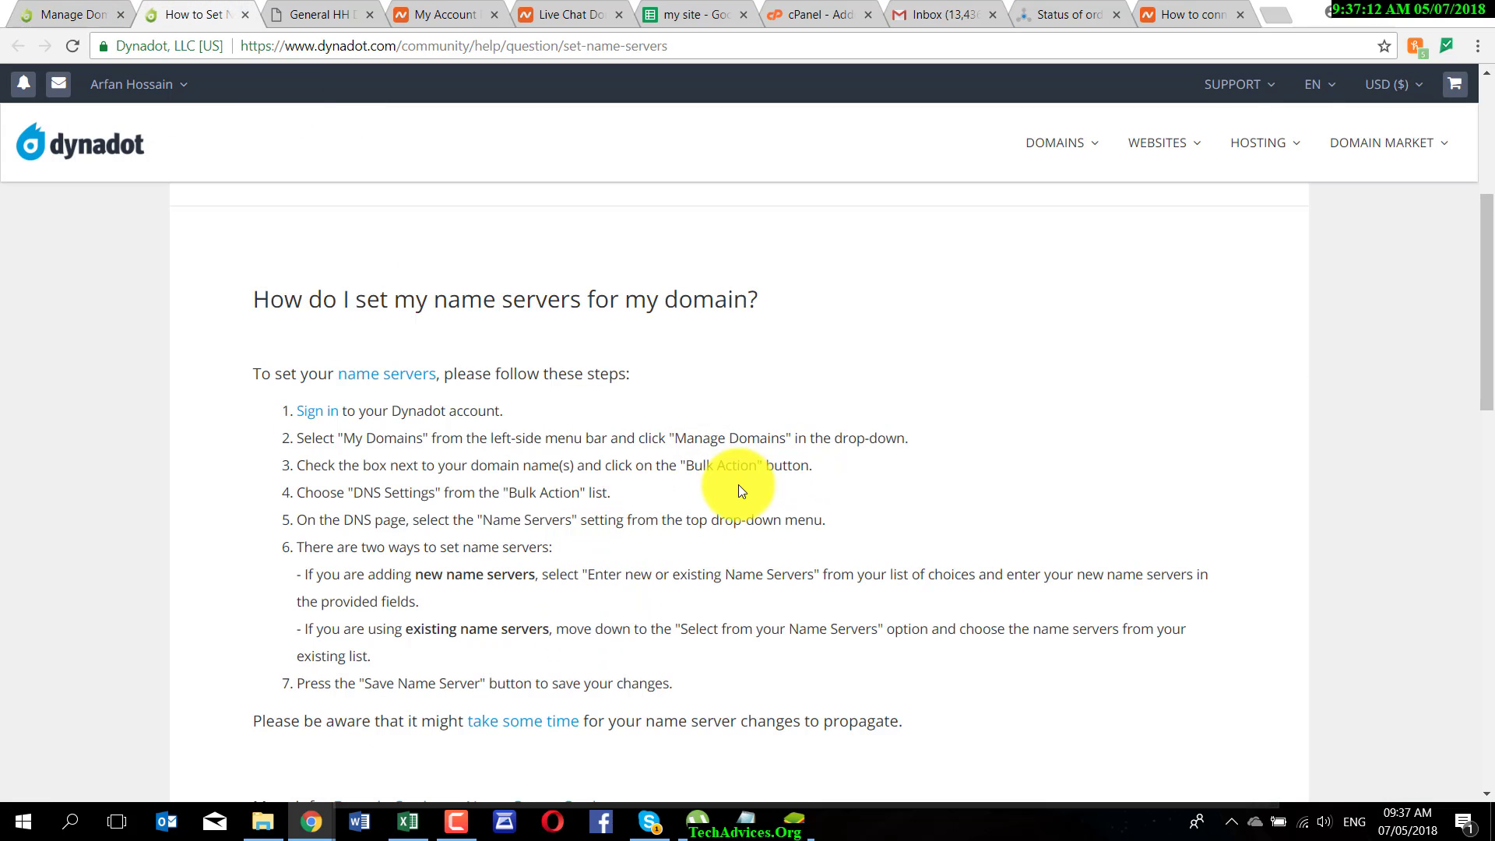
click(69, 9)
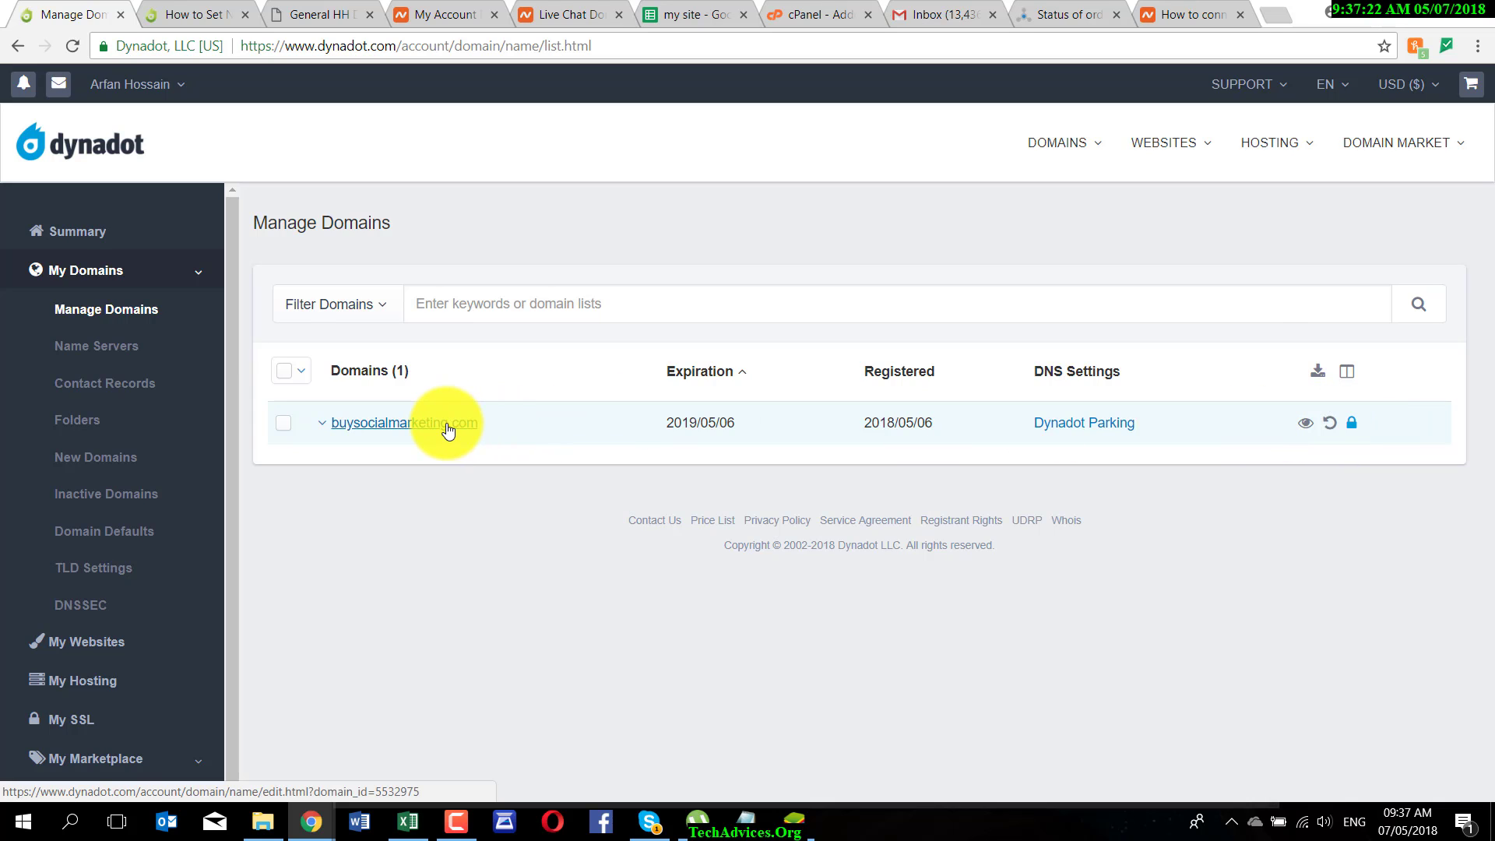
click(384, 310)
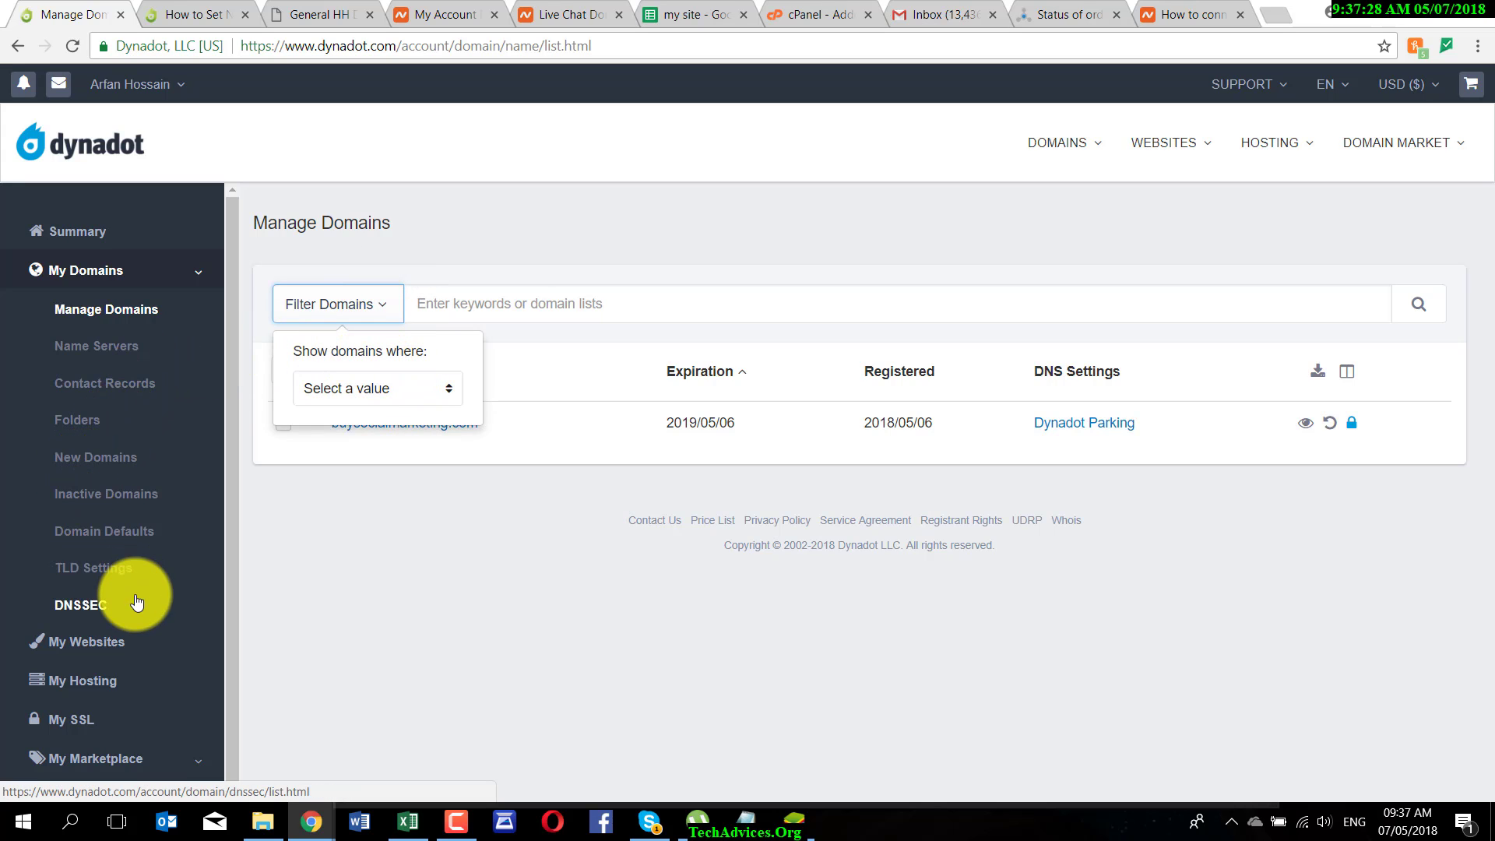
- Open buysocialmarketing.com's settings and browse its Add Hosting and Add Website options
click(486, 582)
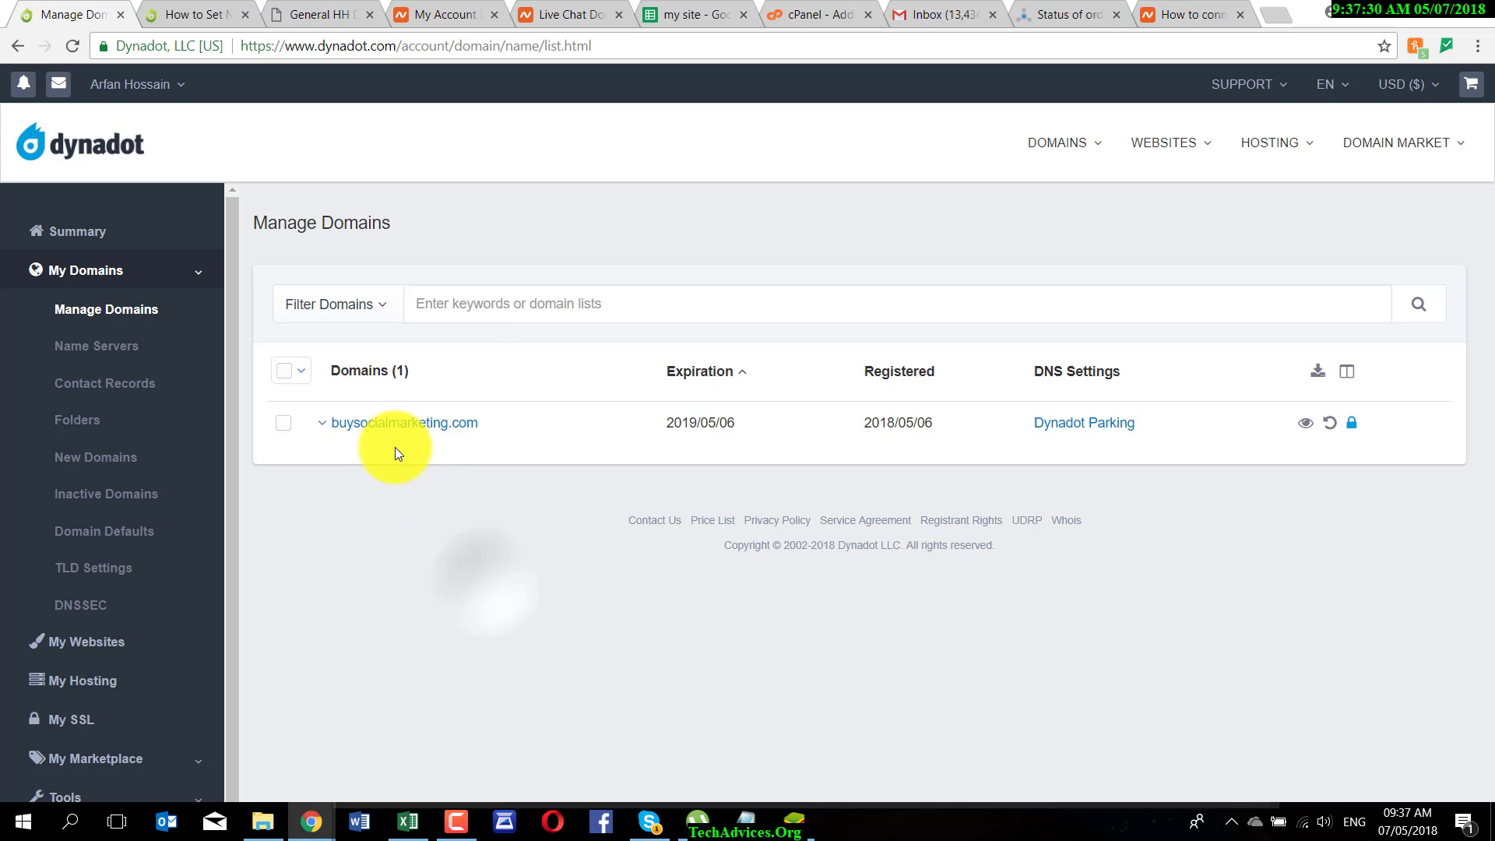
click(396, 423)
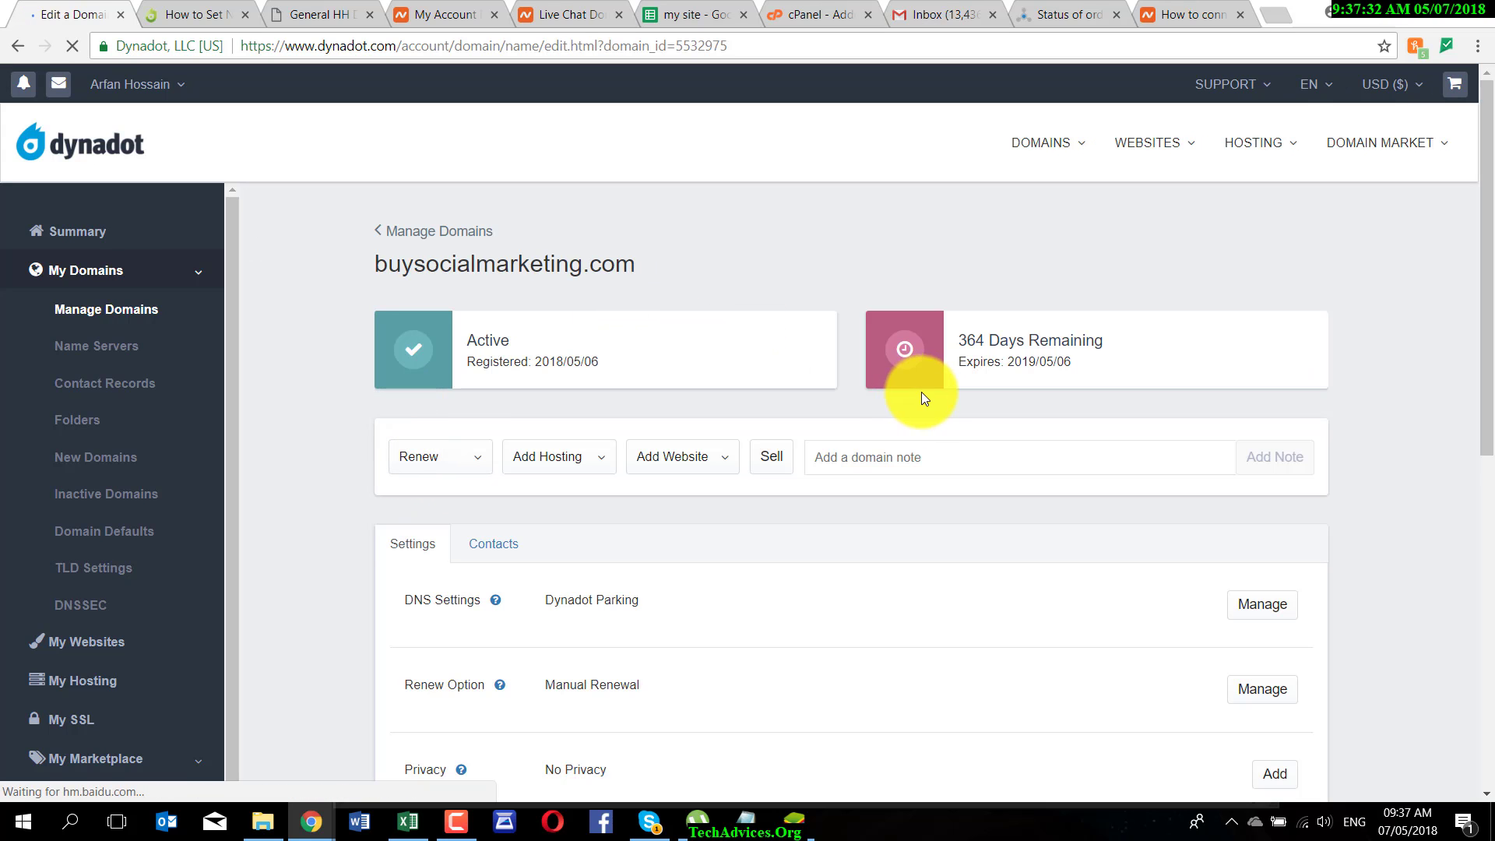
click(555, 459)
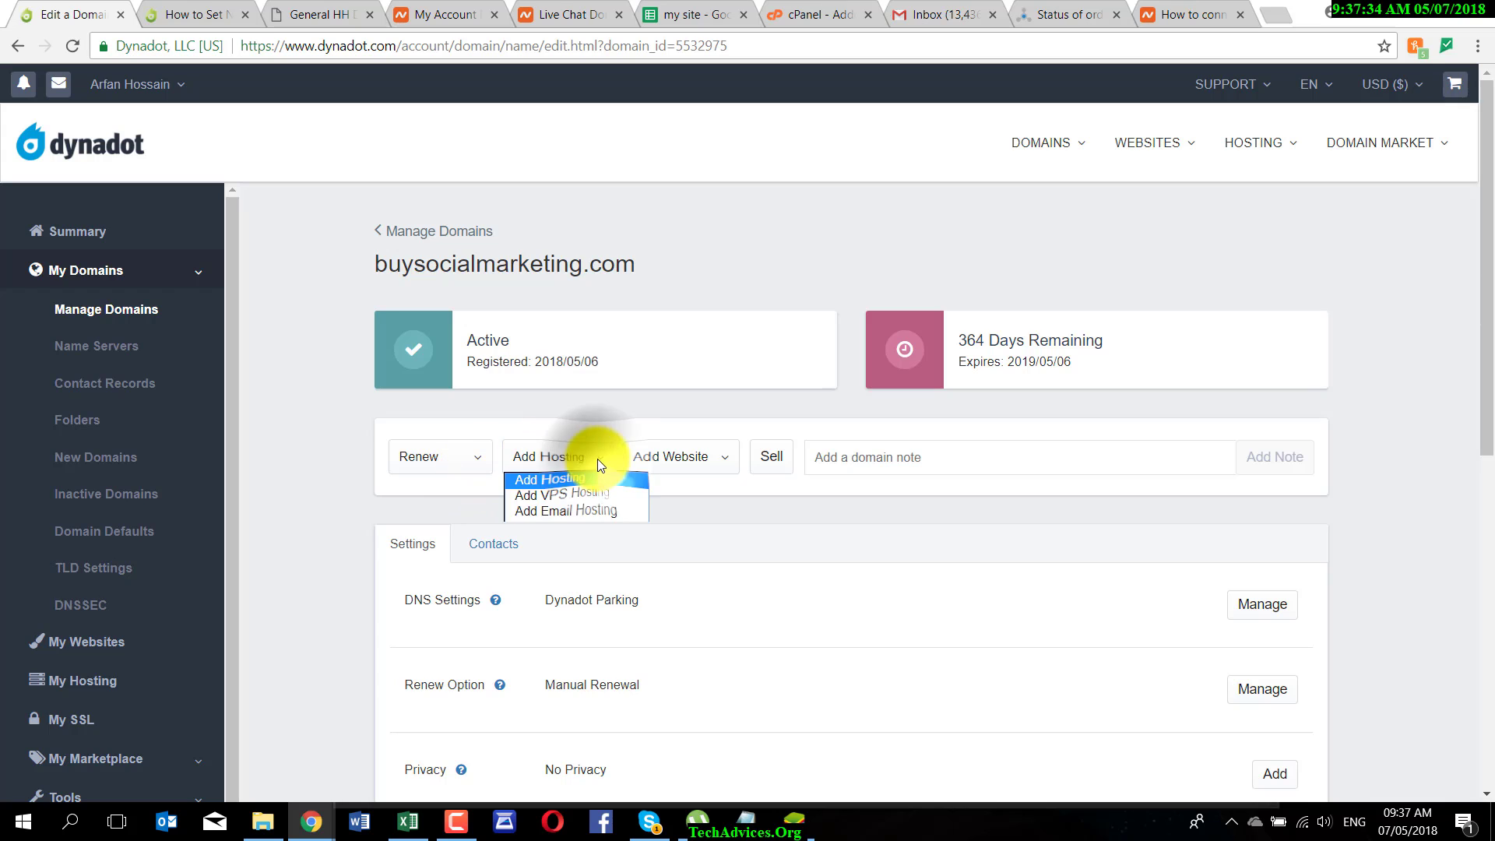
click(725, 461)
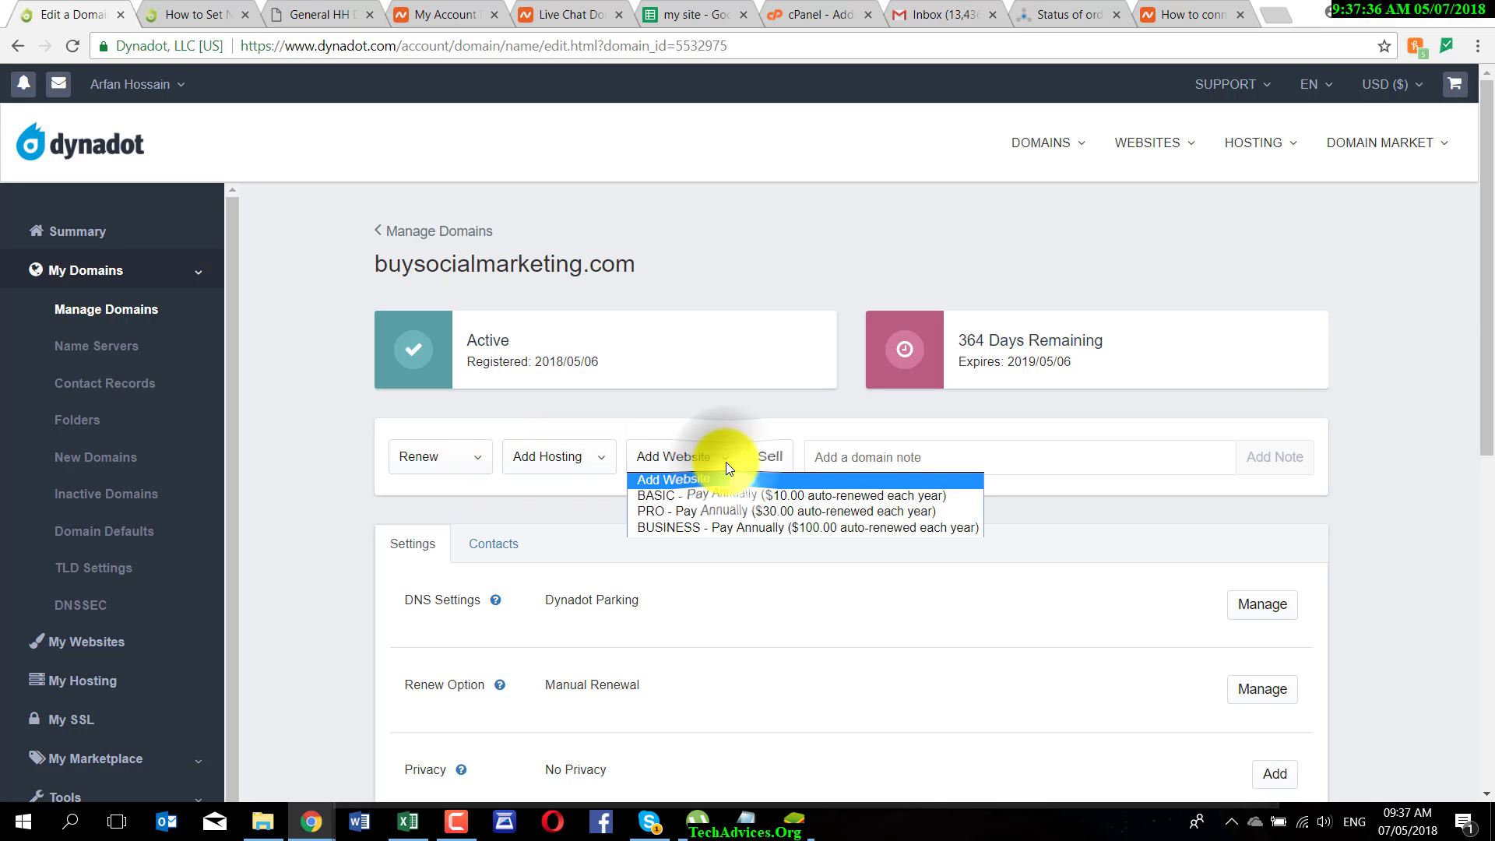
click(1353, 506)
scroll(865, 506, down, 3)
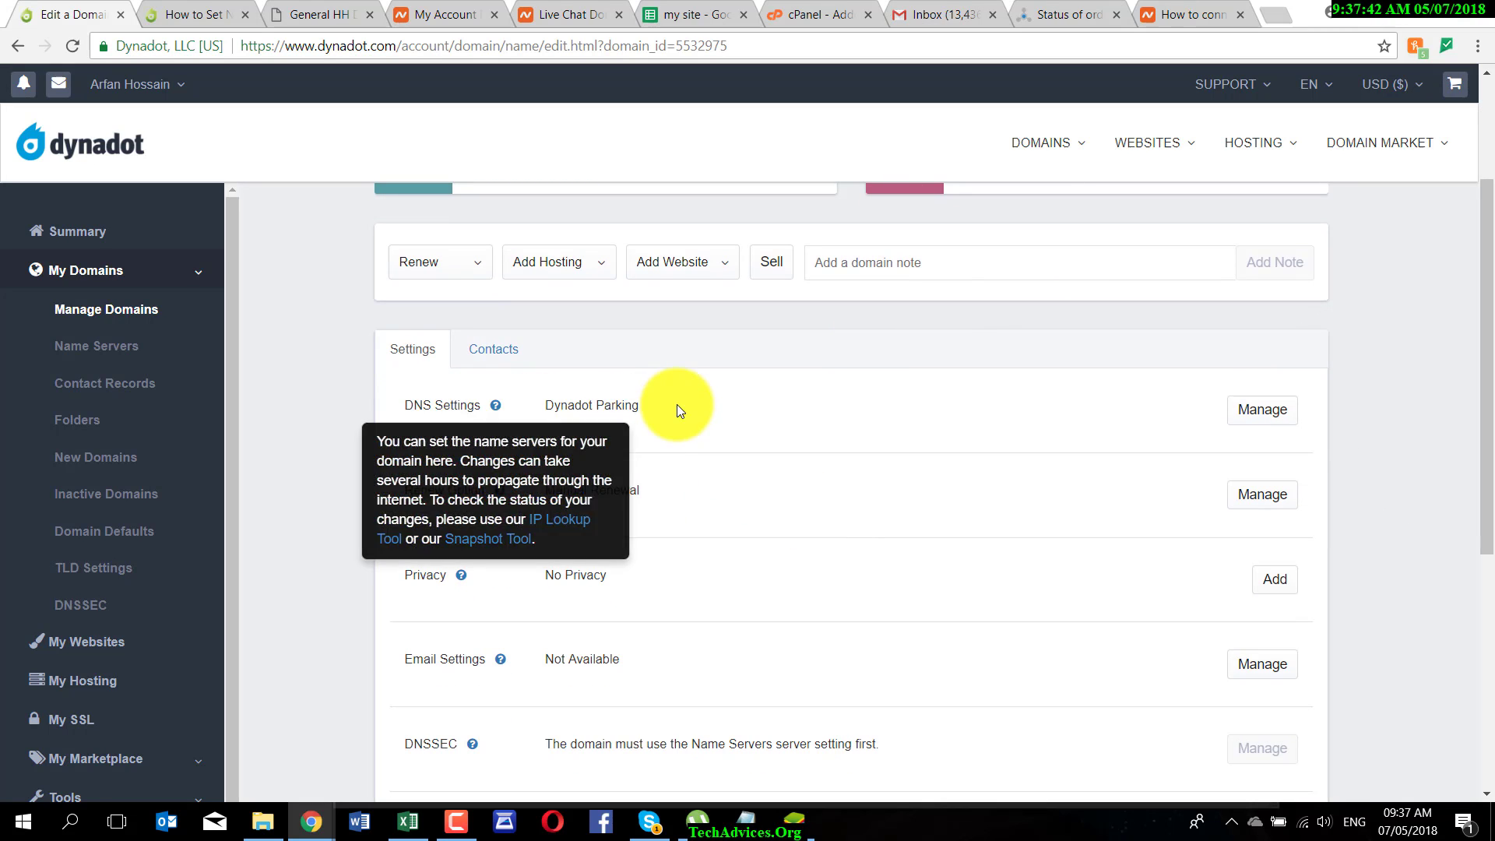
- Mark the DNS Settings step in the name-server help article and return to the domain page
click(191, 14)
drag(345, 492, 591, 497)
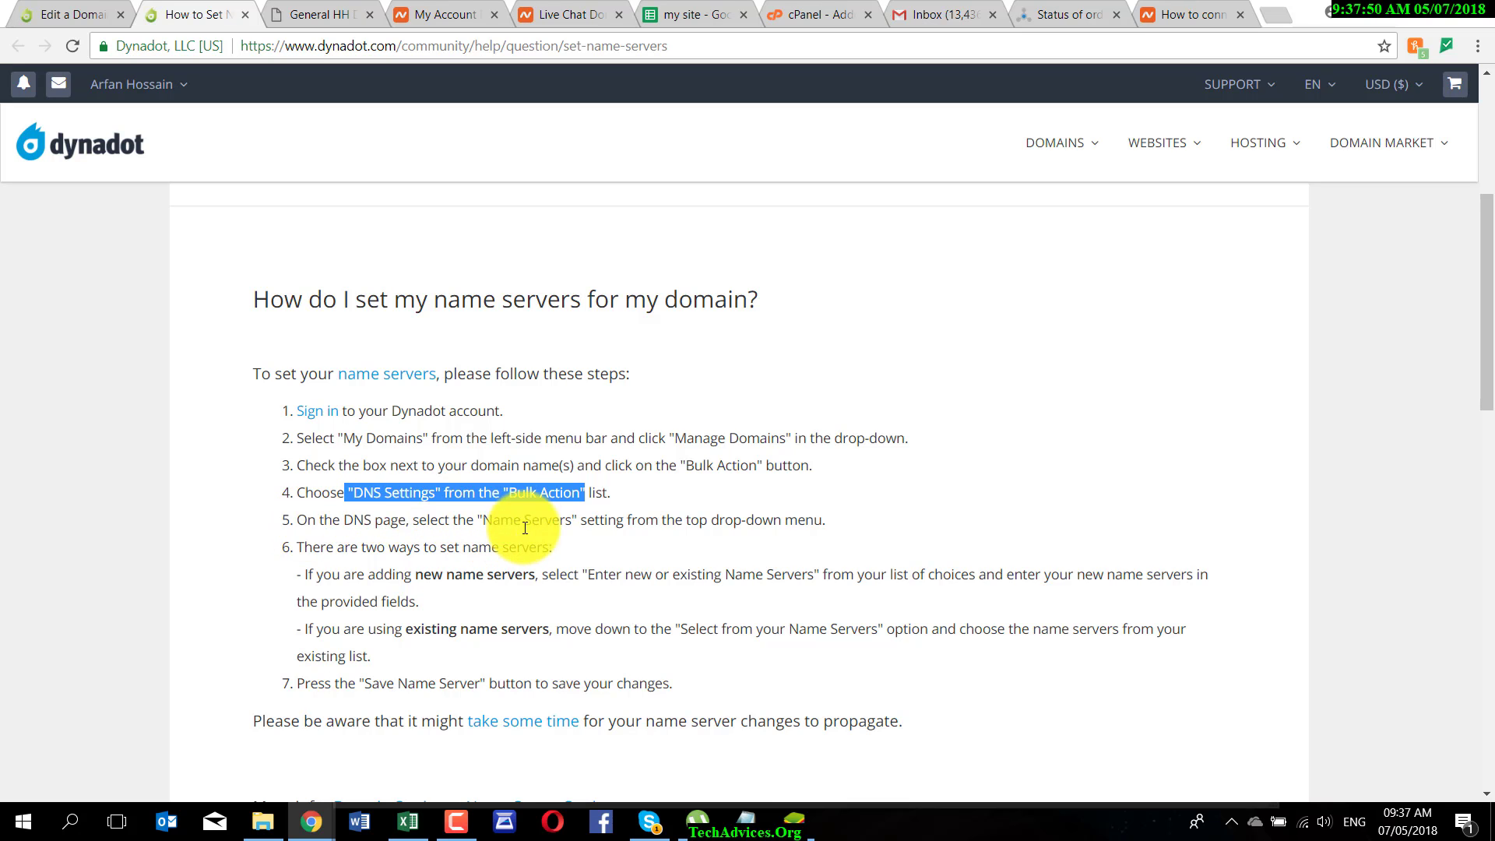
click(91, 7)
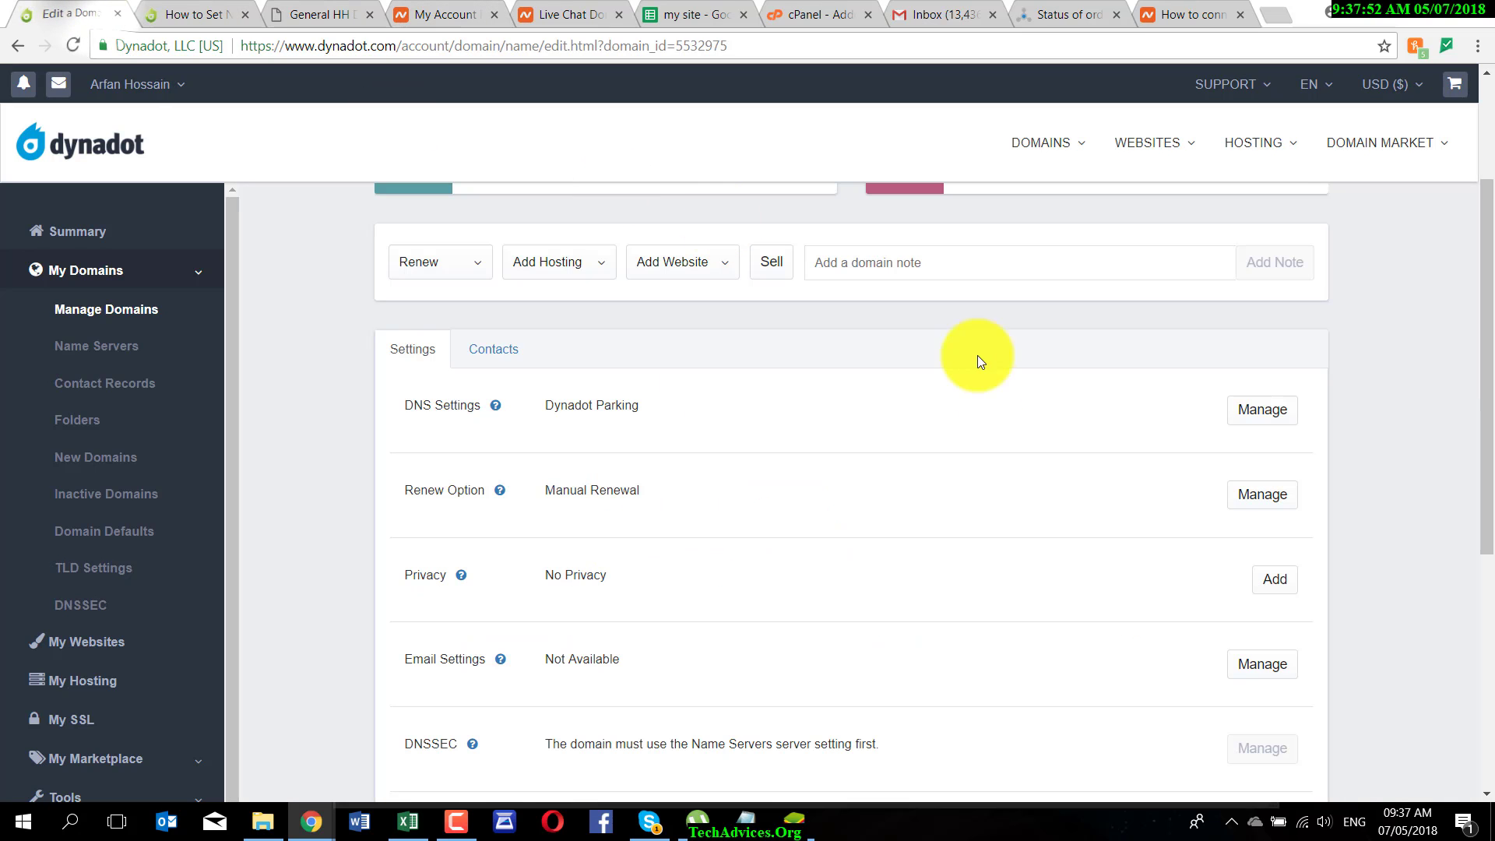
- Switch the domain's DNS setting to Name Servers, following the steps in the help guide
click(1261, 411)
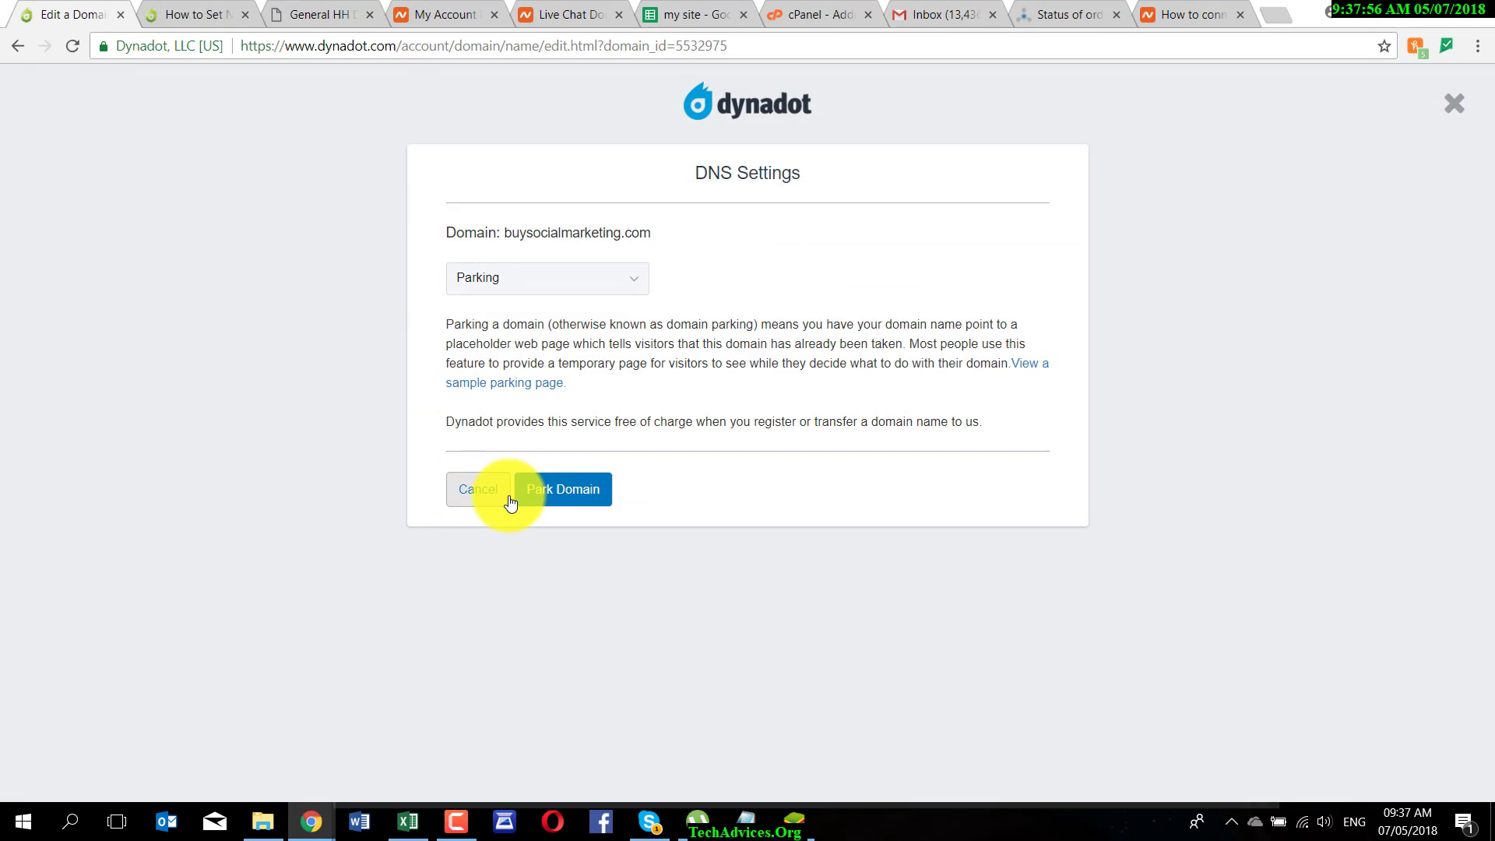
click(532, 278)
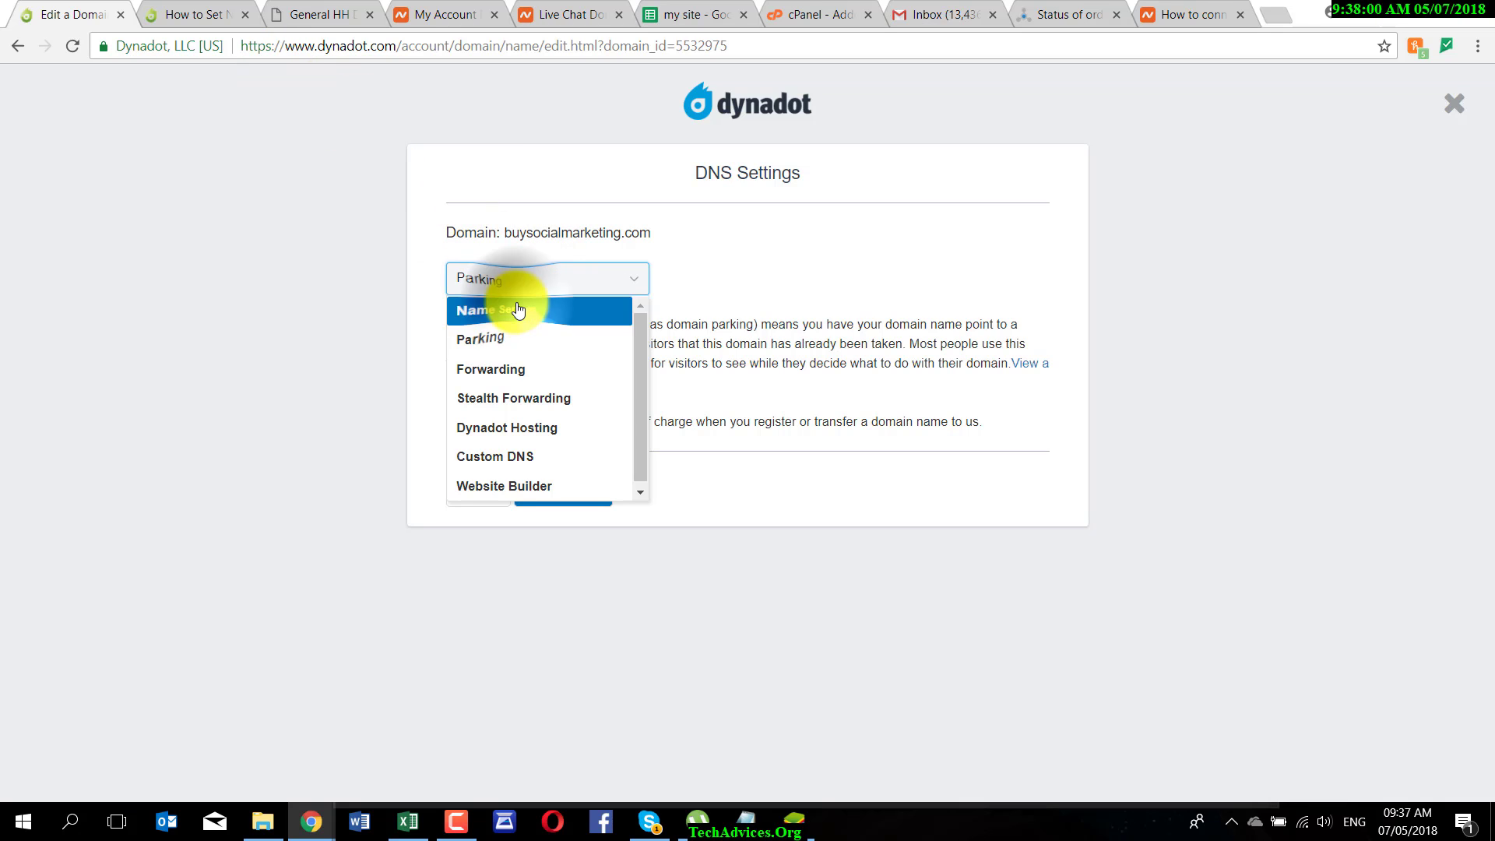
click(514, 311)
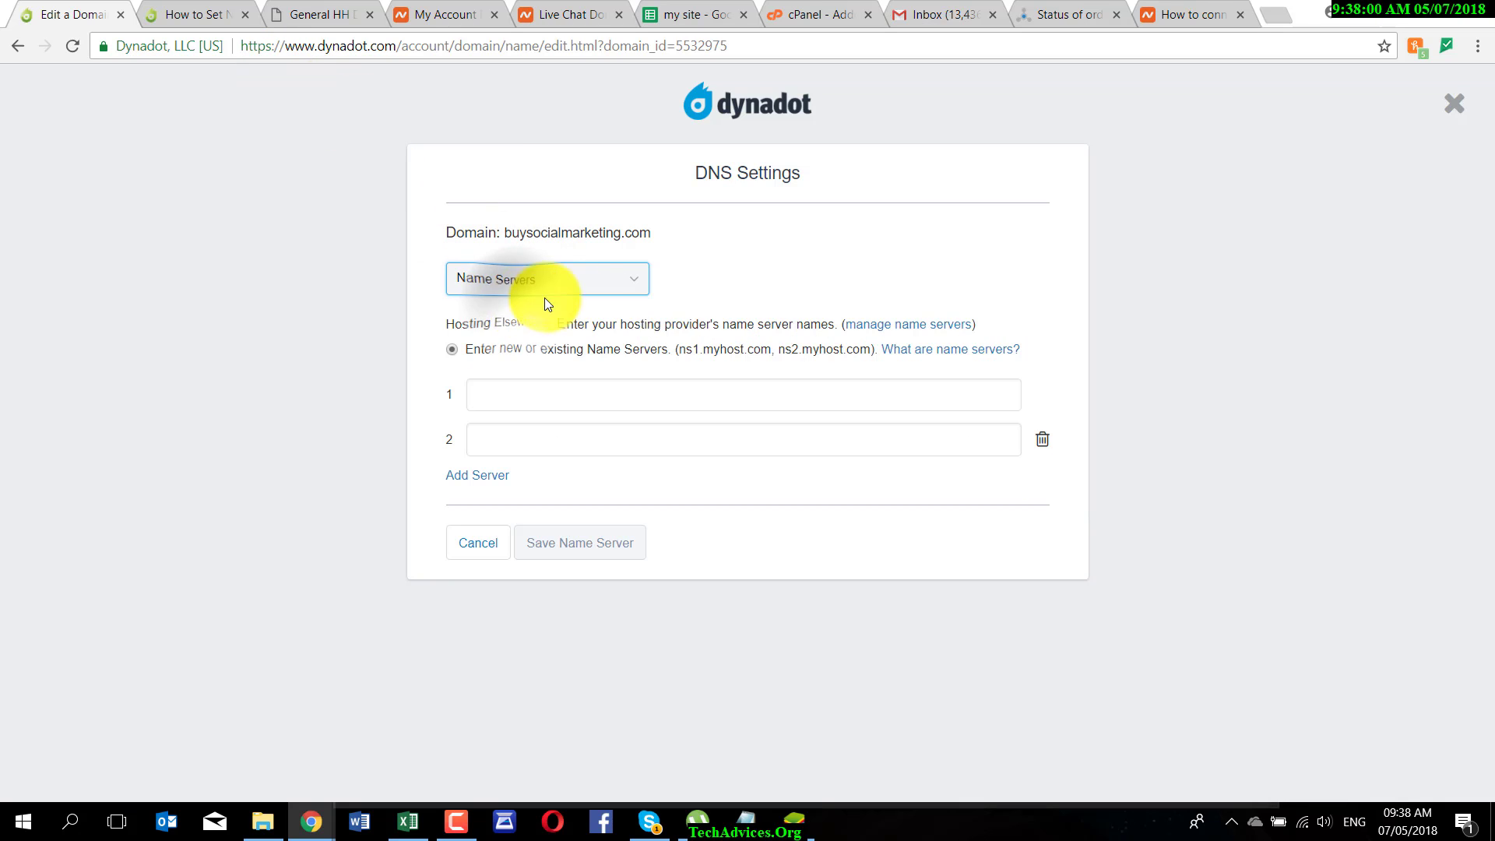
click(193, 13)
mouse_move(512, 519)
mouse_down()
mouse_move(335, 518)
mouse_move(633, 507)
mouse_up()
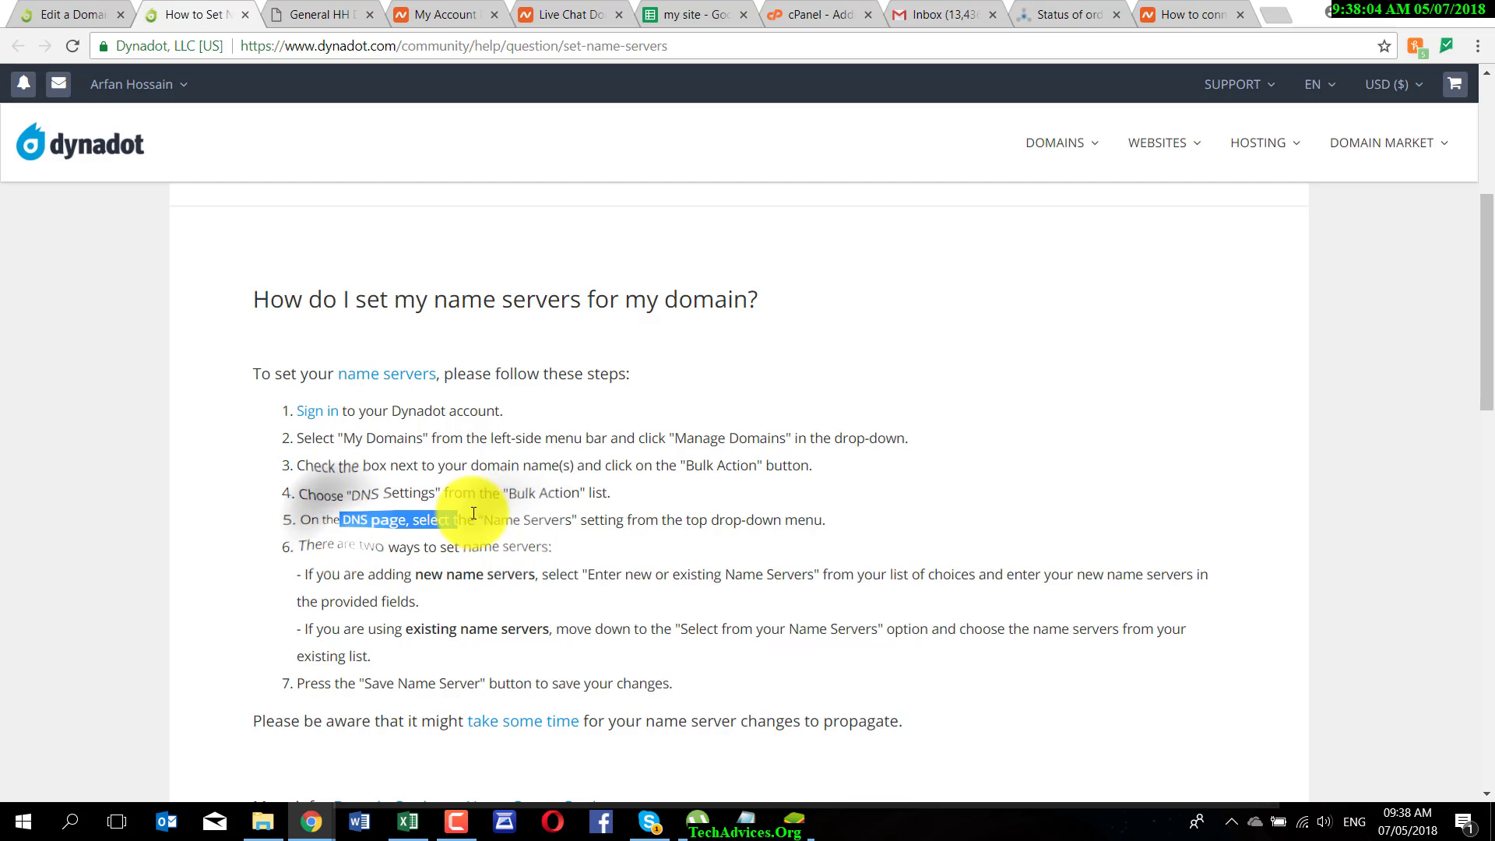
click(807, 502)
scroll(806, 502, down, 1)
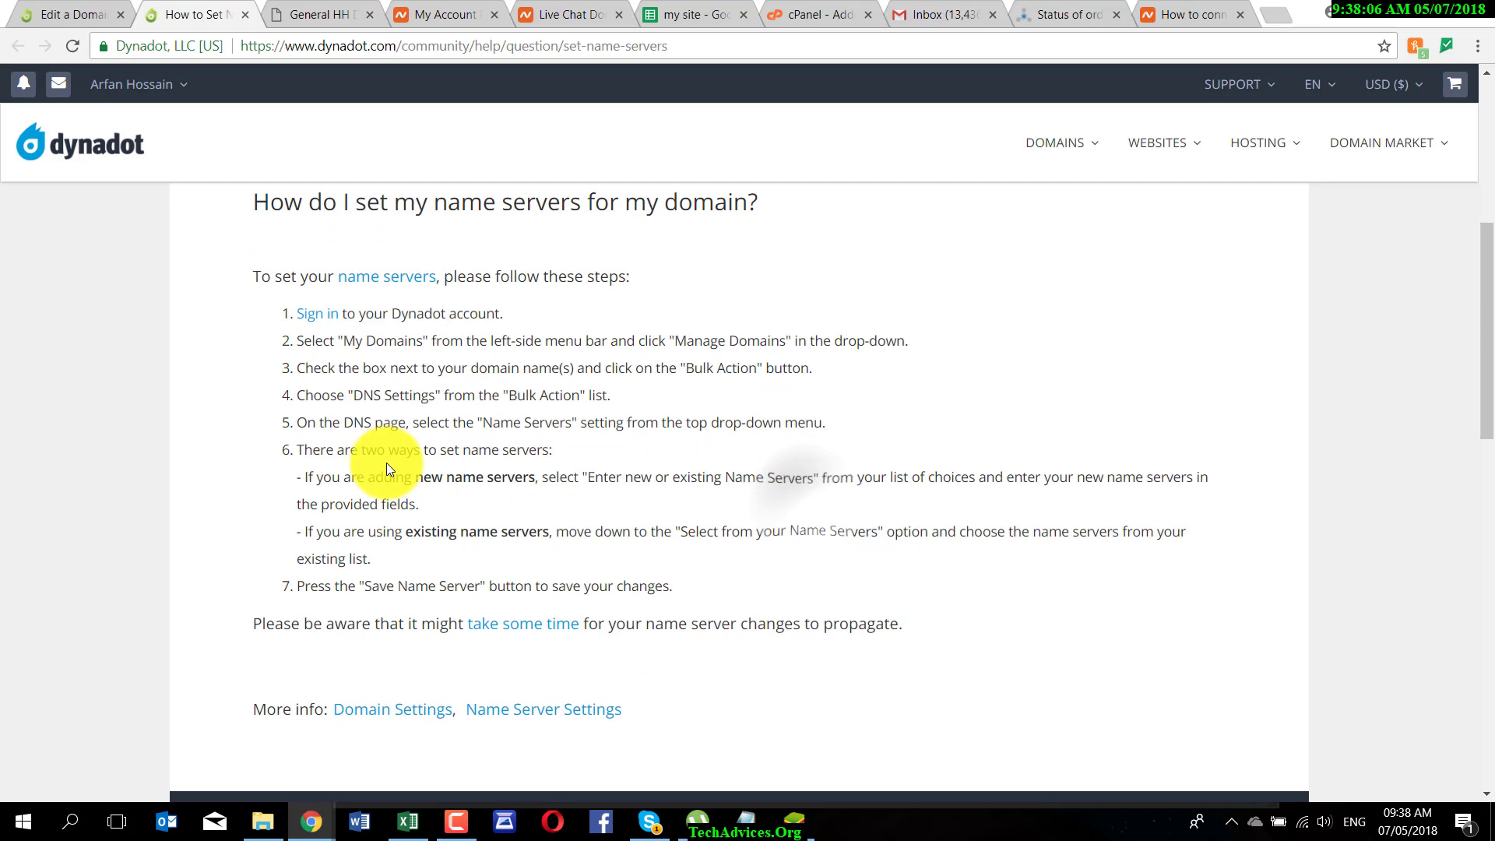
drag(311, 450, 556, 458)
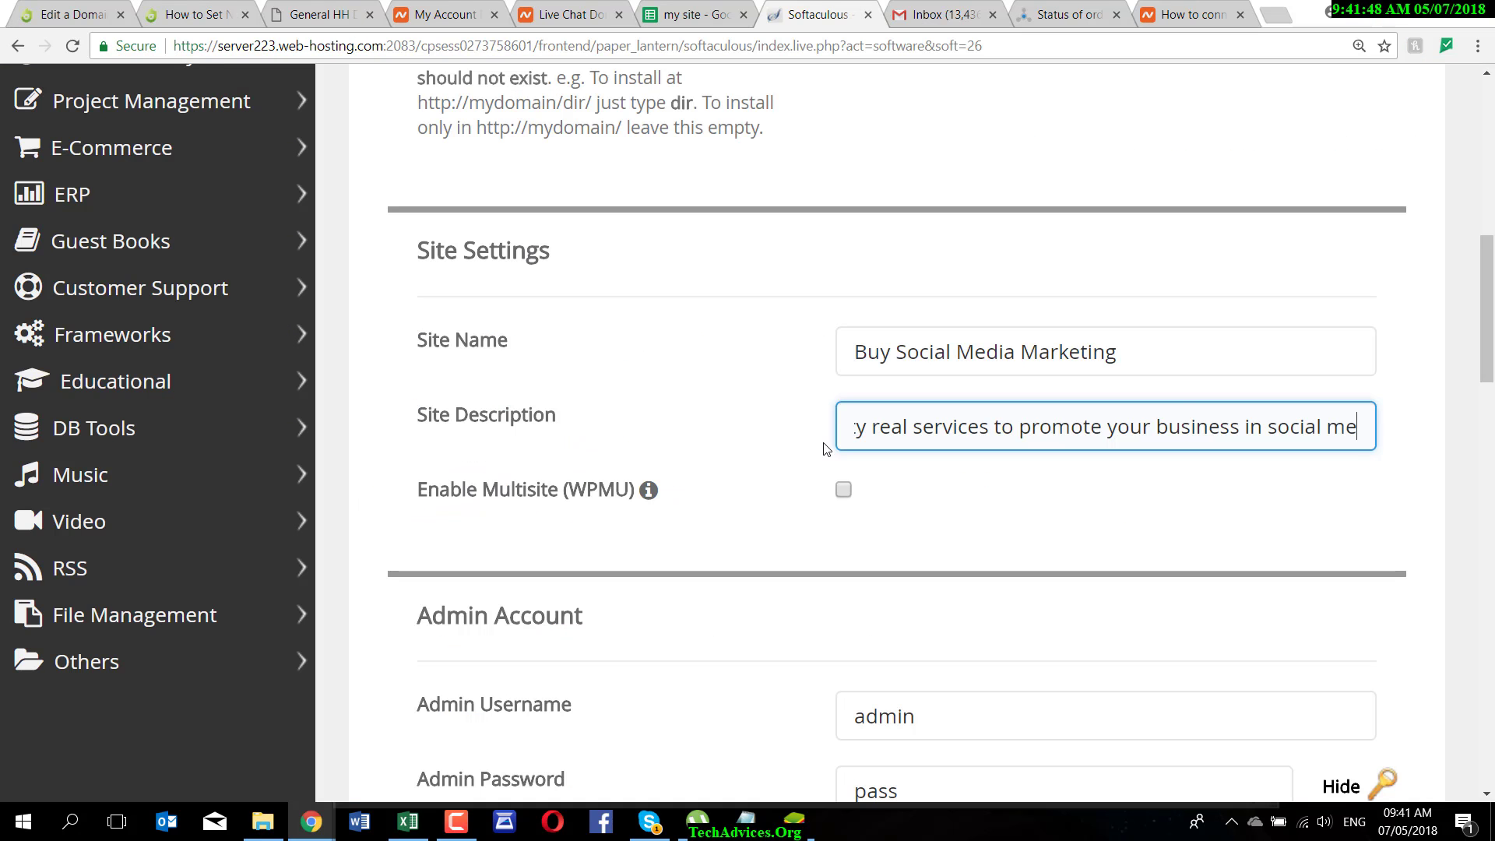
text(dia )
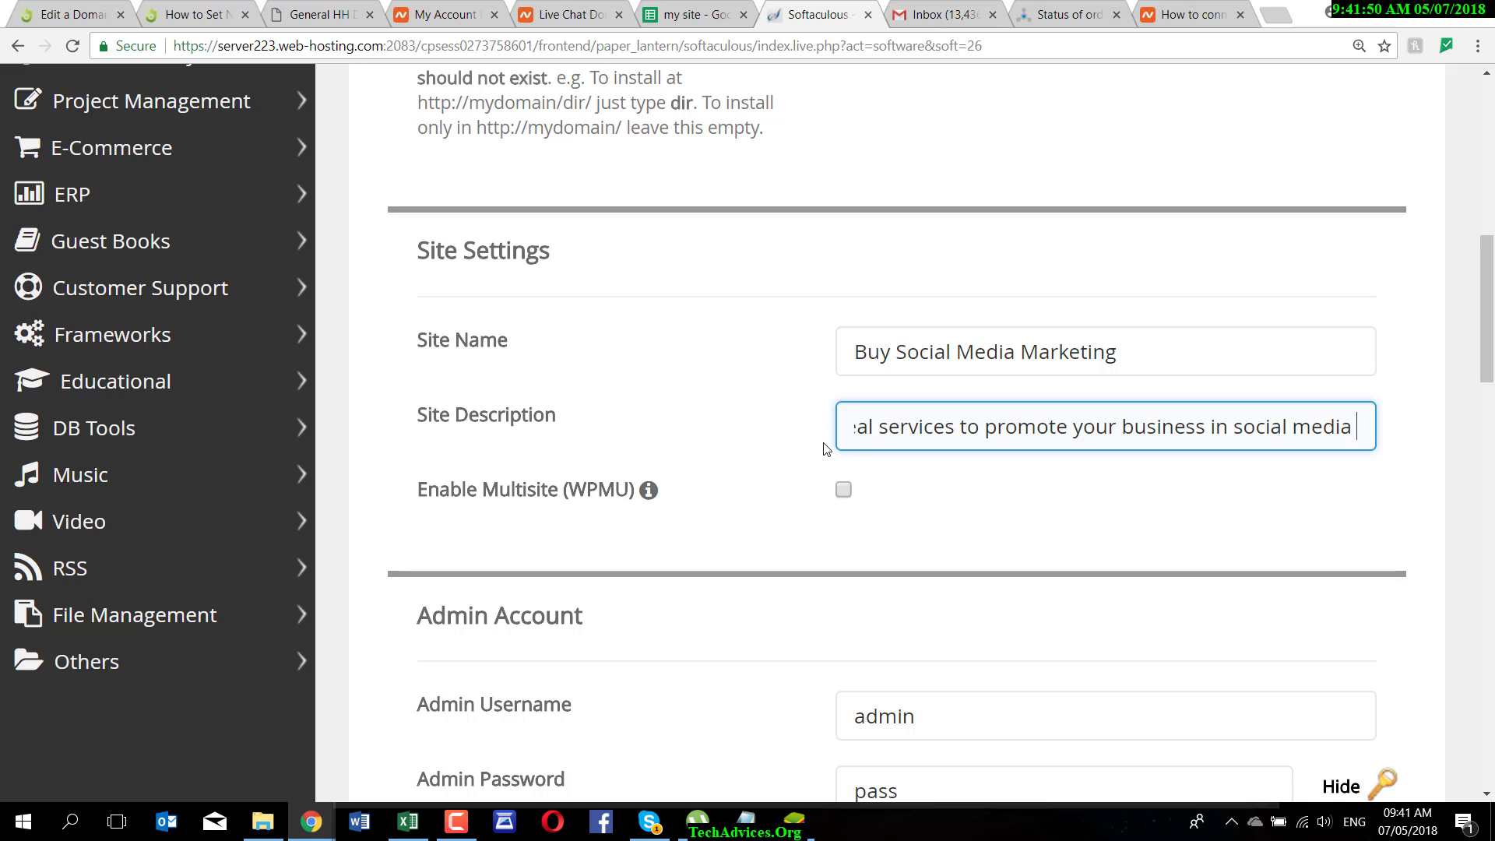
text(ne)
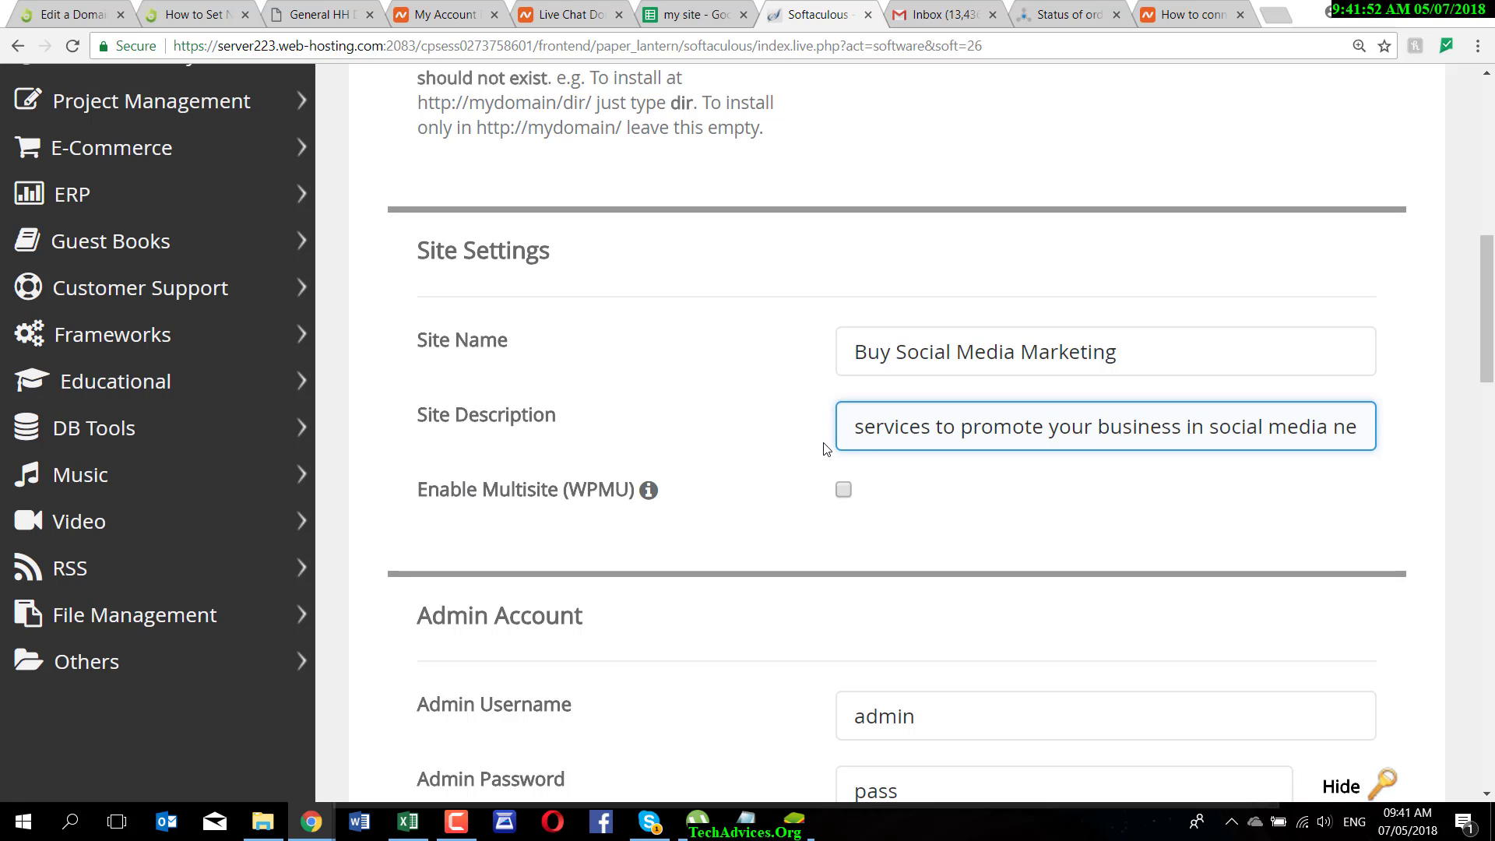
text(tworks)
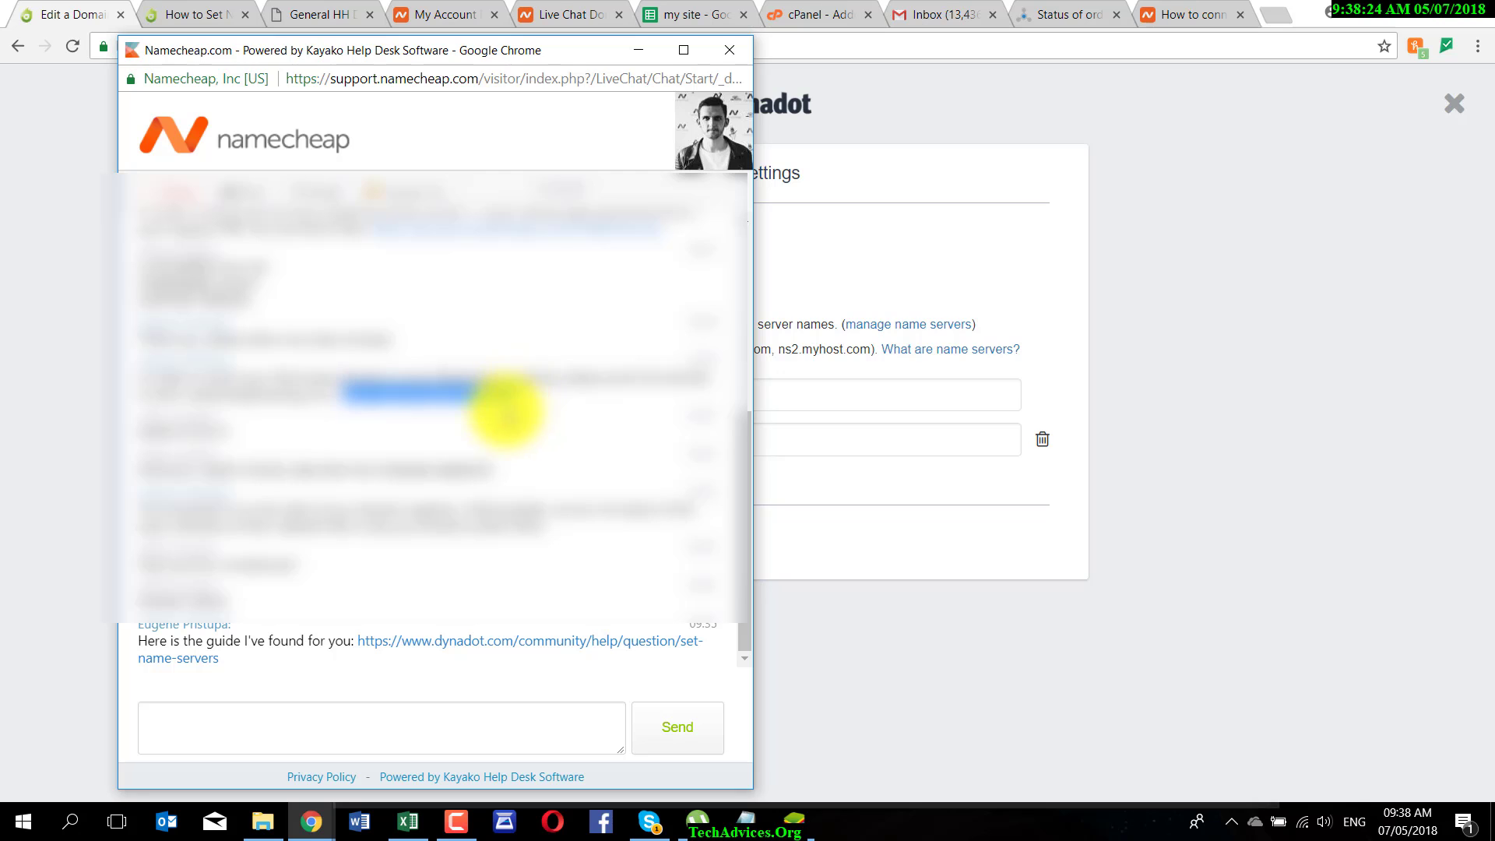
- Enter dns2.namecheaphosting.com as the second name server and save the name servers
click(70, 14)
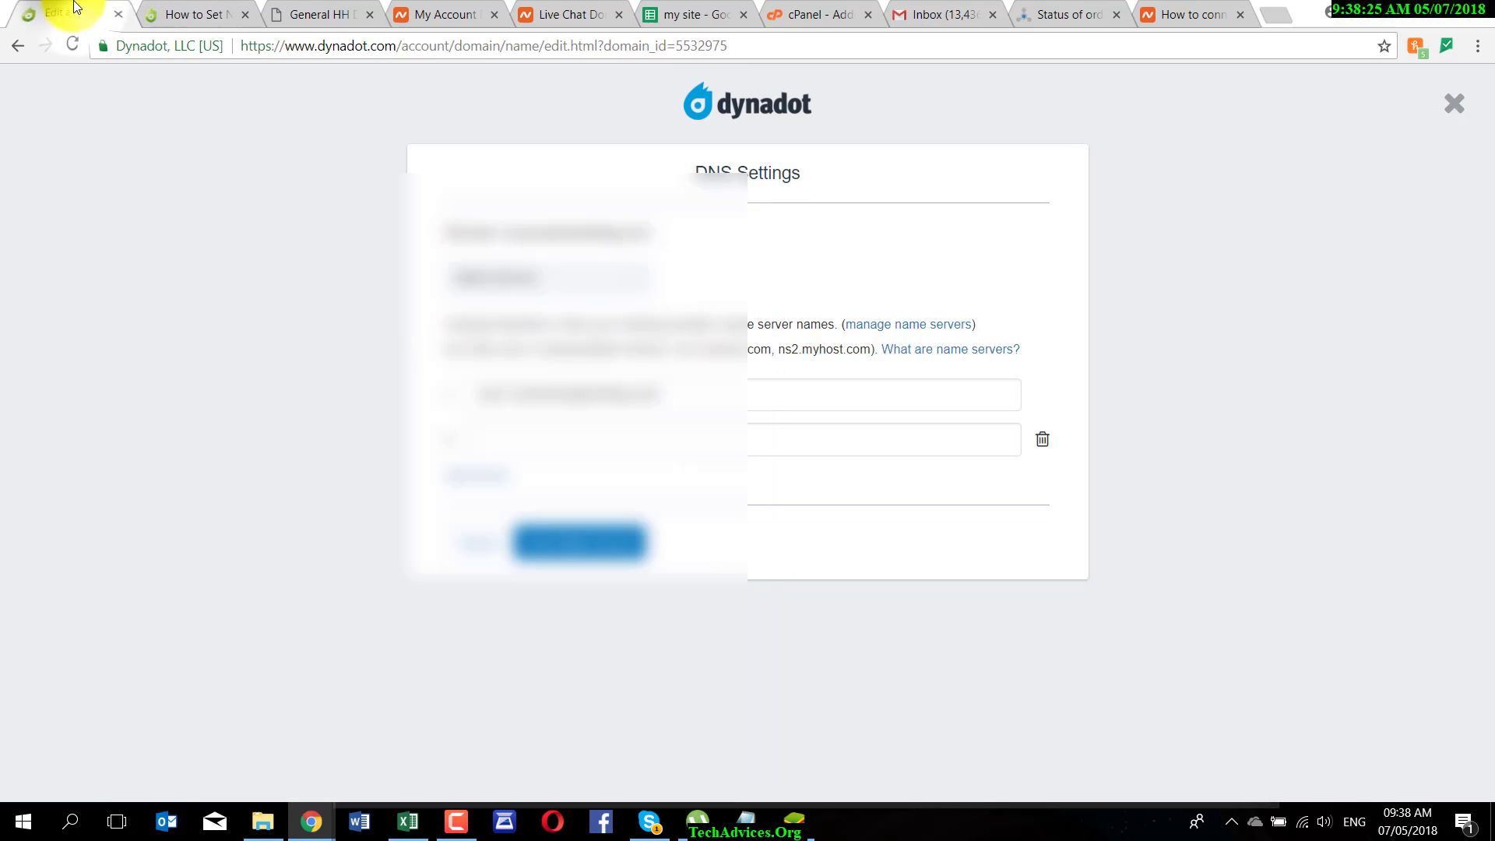
click(495, 439)
text(dns2.namecheaphosting.com)
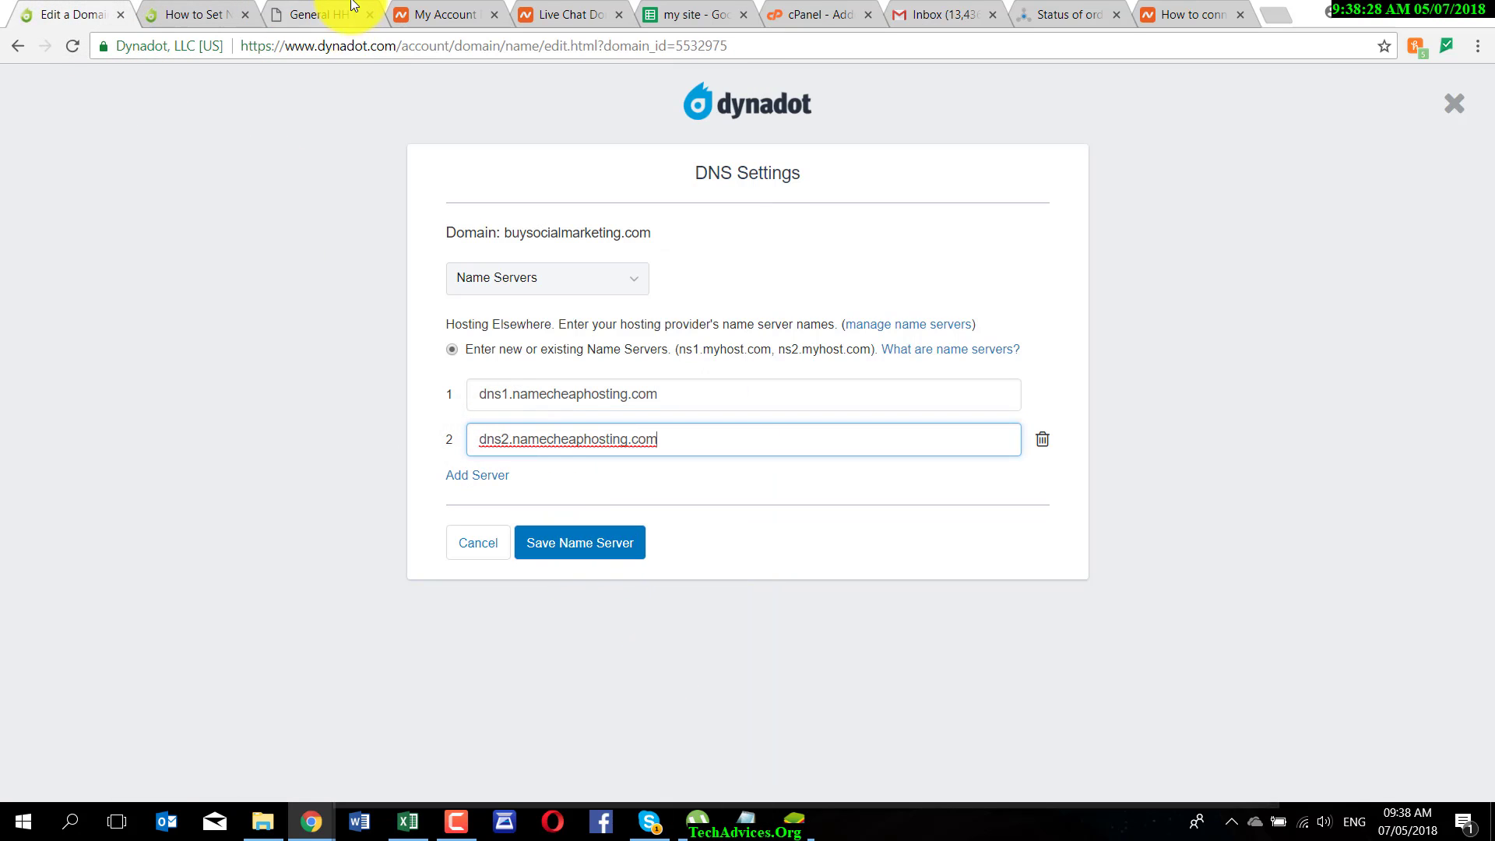
click(191, 14)
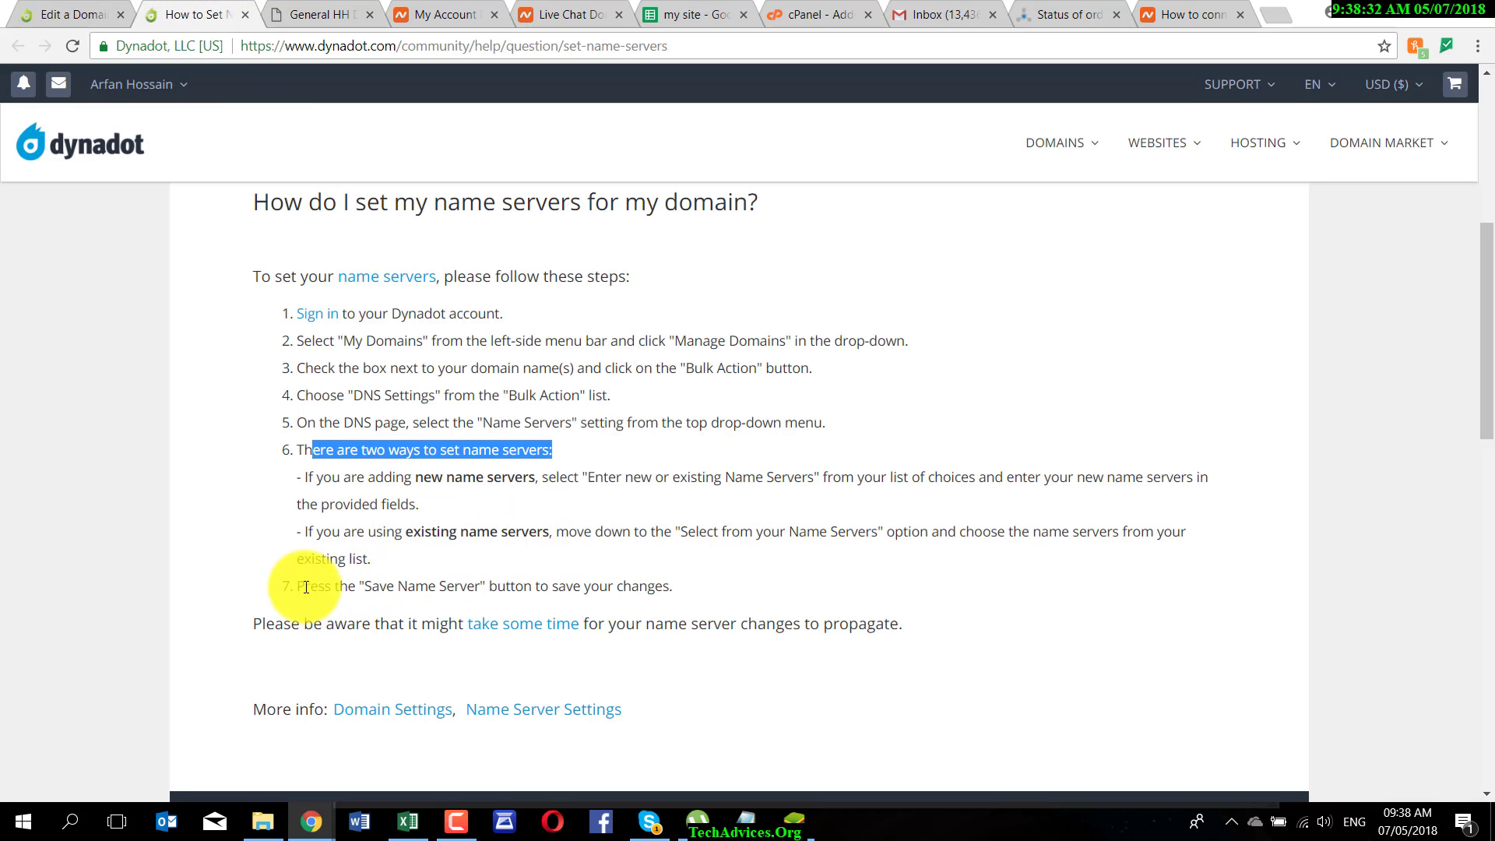
drag(305, 586, 671, 586)
click(74, 14)
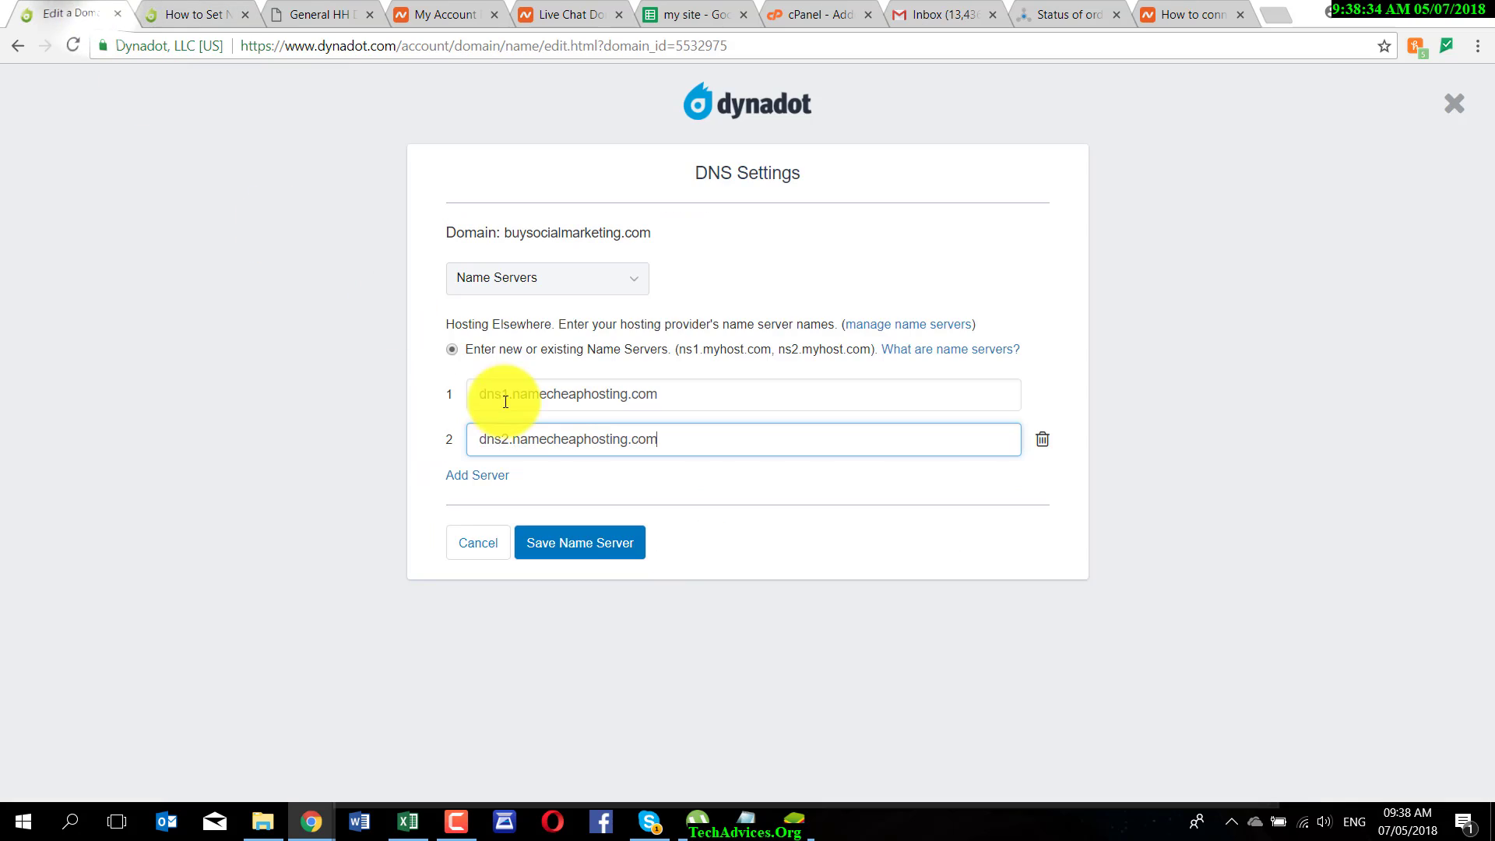
click(566, 547)
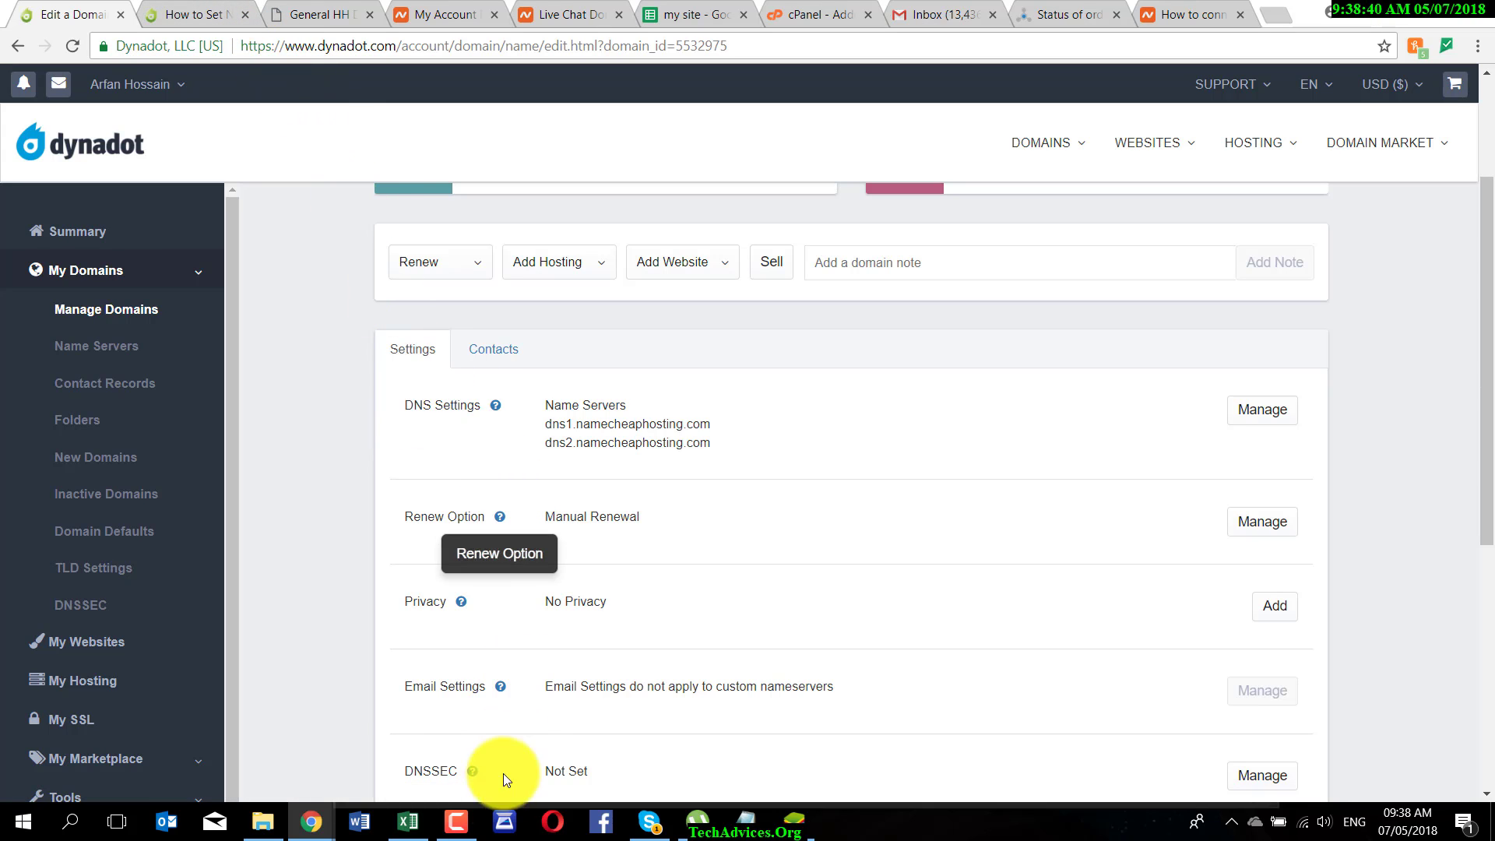
- Capture the updated name servers with Lightshot, box them in red, and upload the screenshot
scroll(911, 629, up, 1)
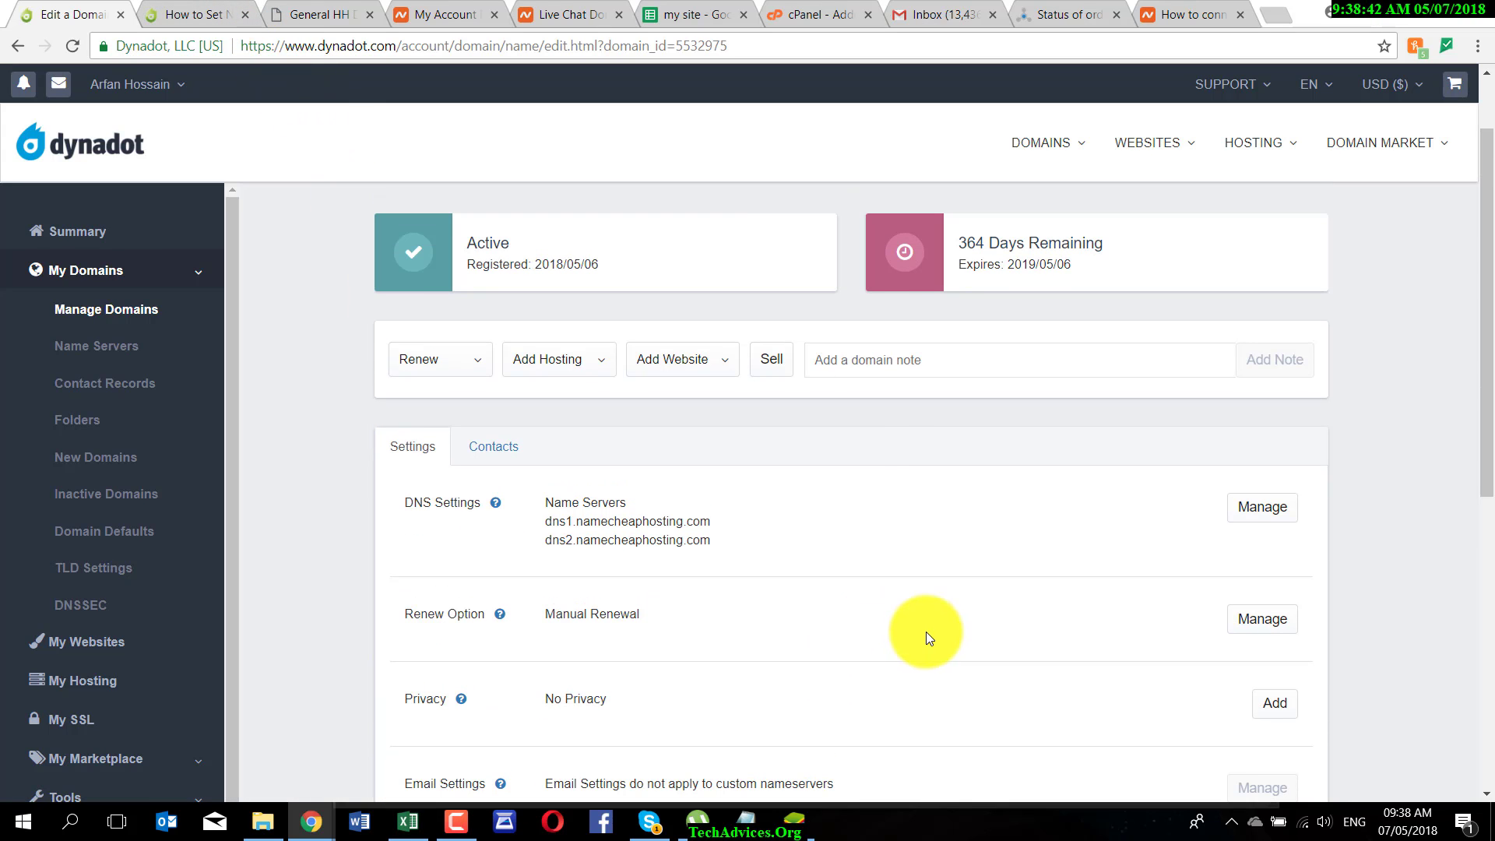
click(1231, 822)
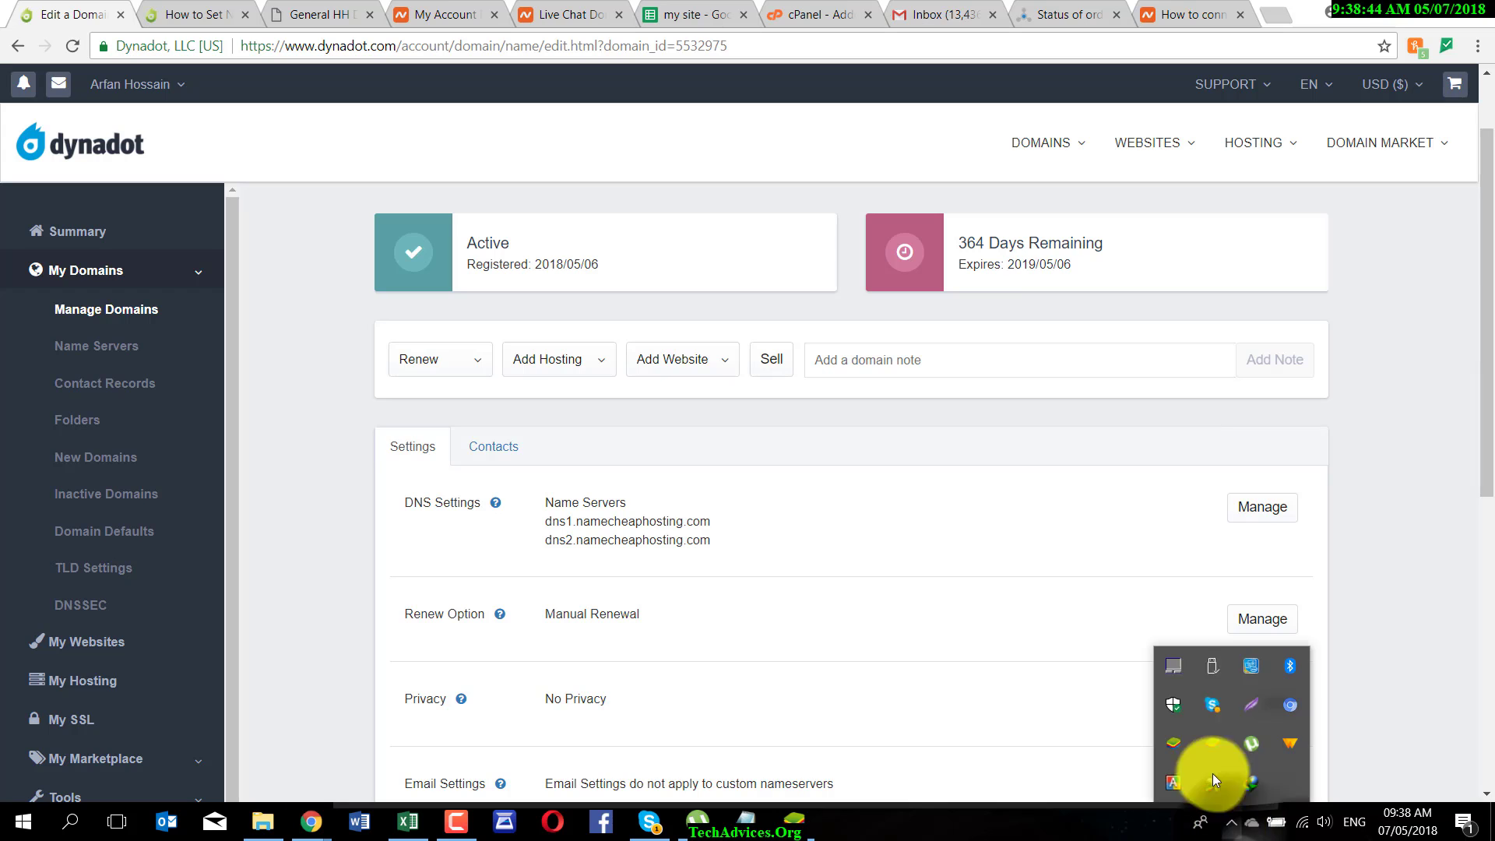
click(1249, 704)
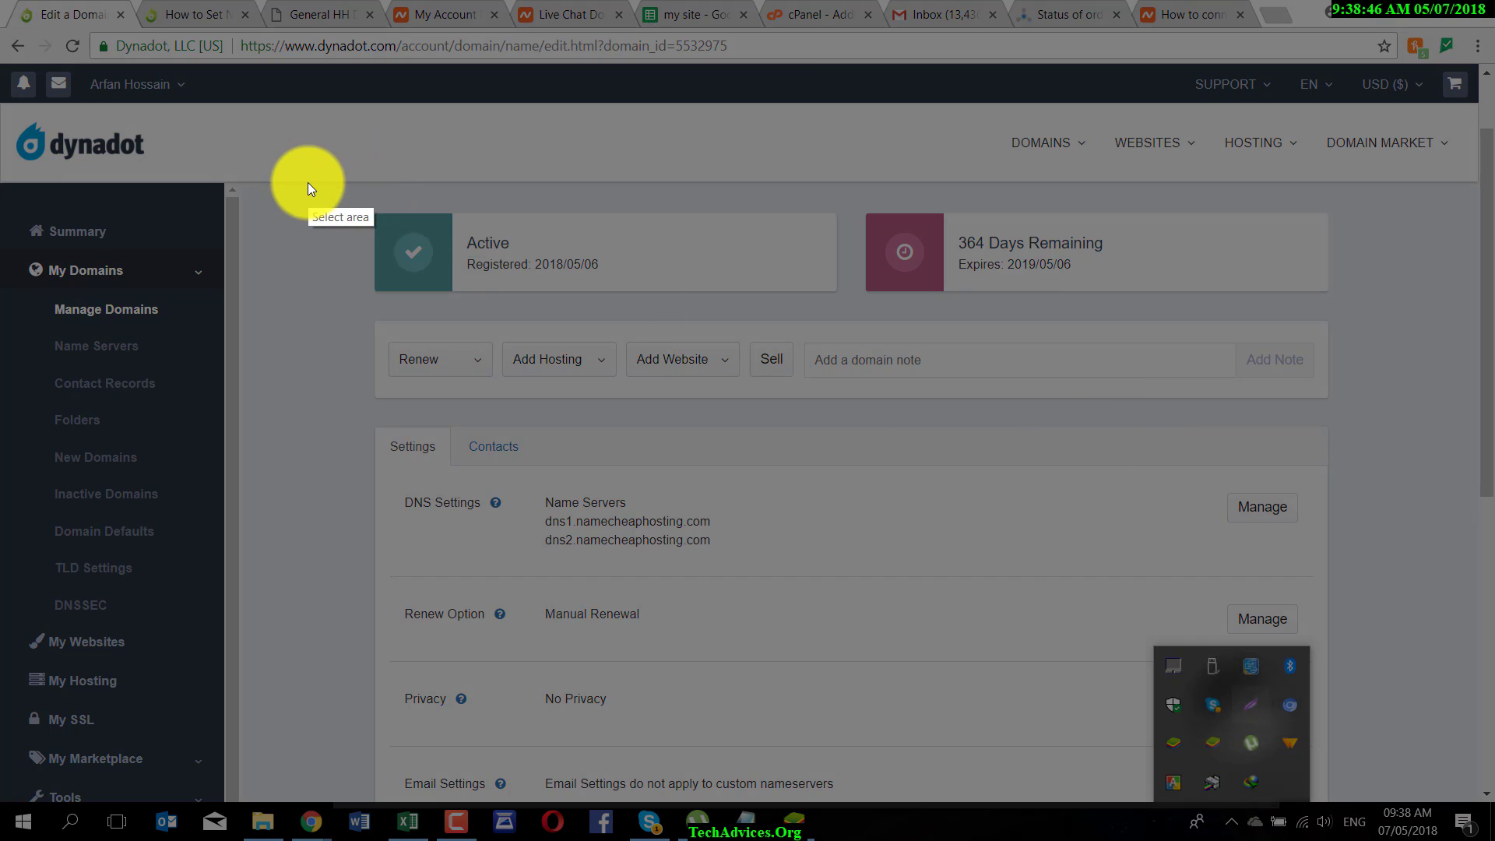
drag(622, 296, 1395, 566)
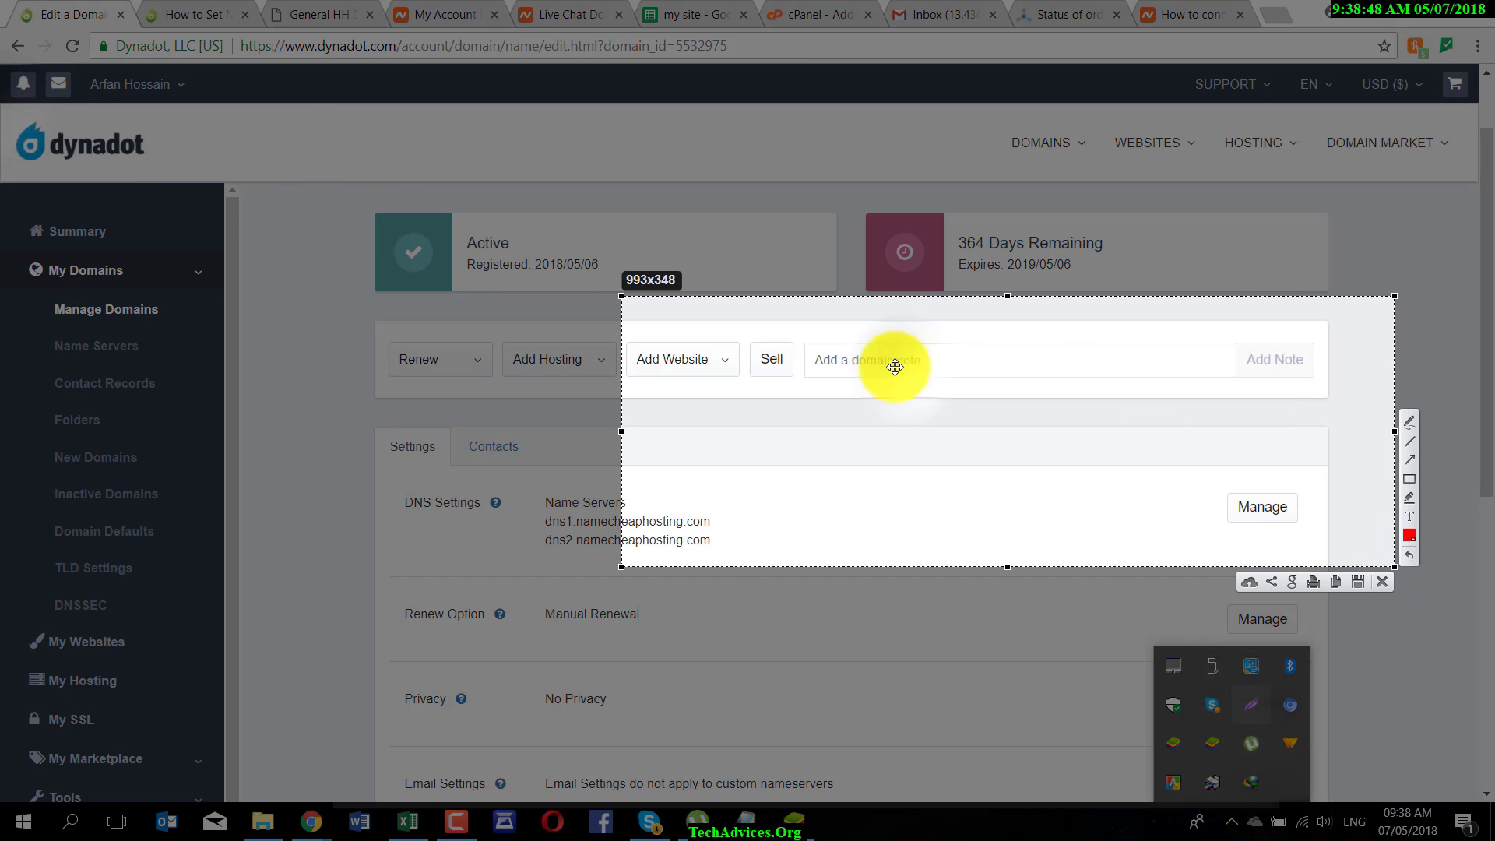
drag(621, 296, 333, 300)
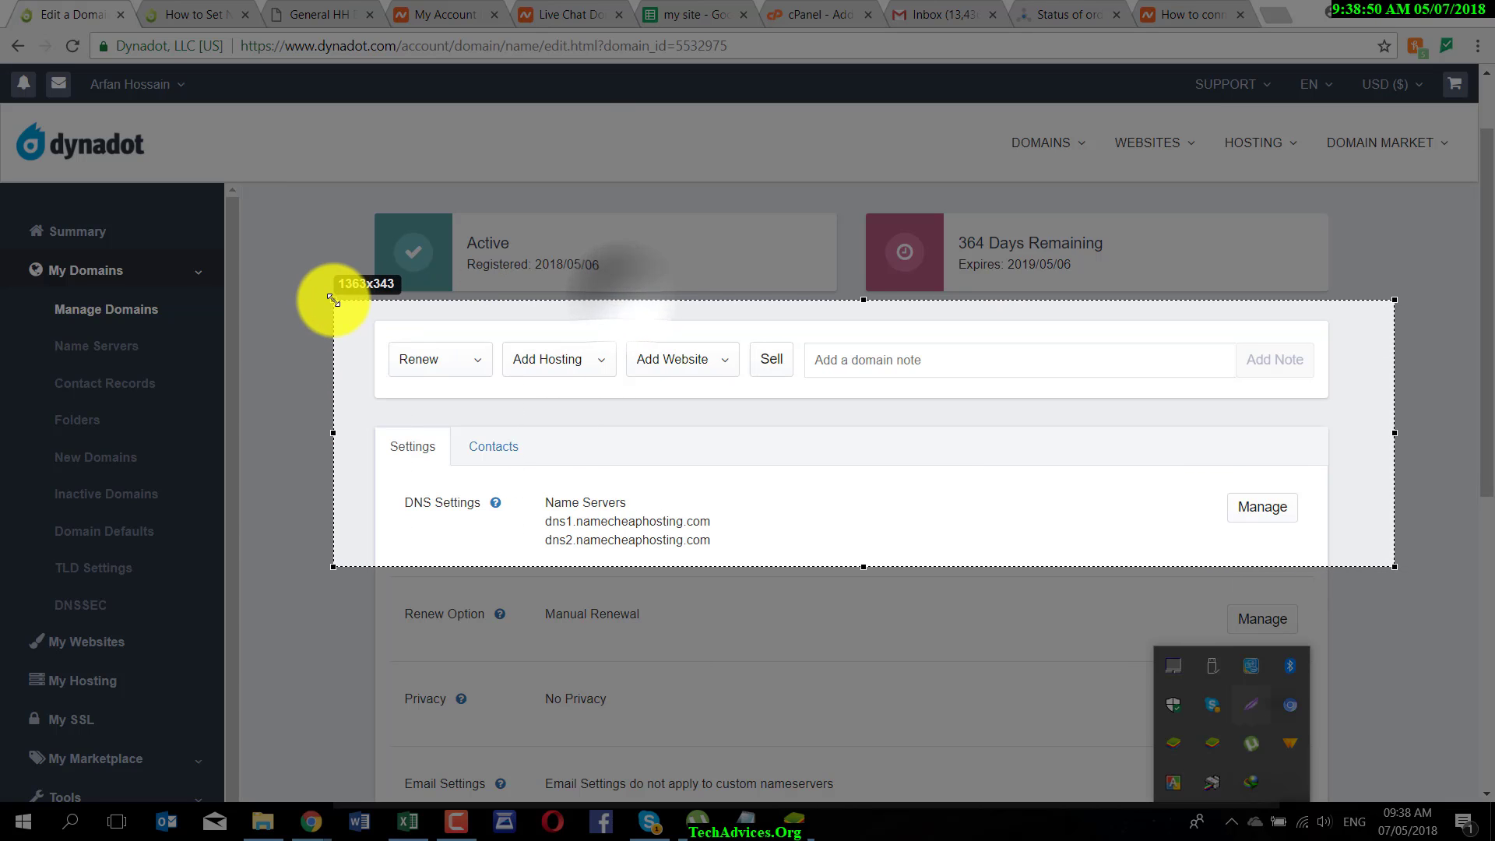
click(1409, 479)
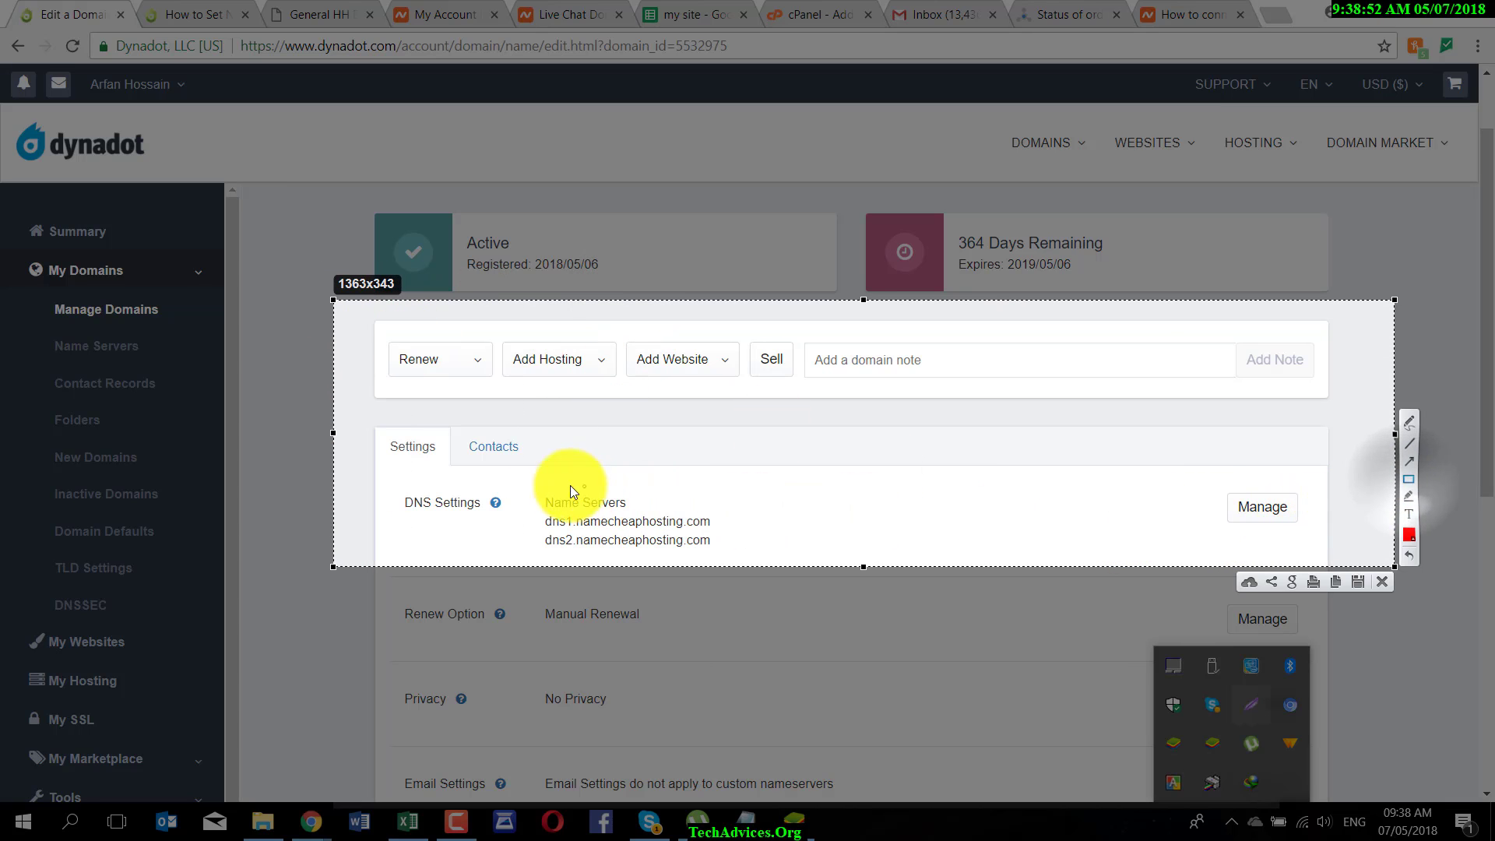
drag(533, 479, 752, 563)
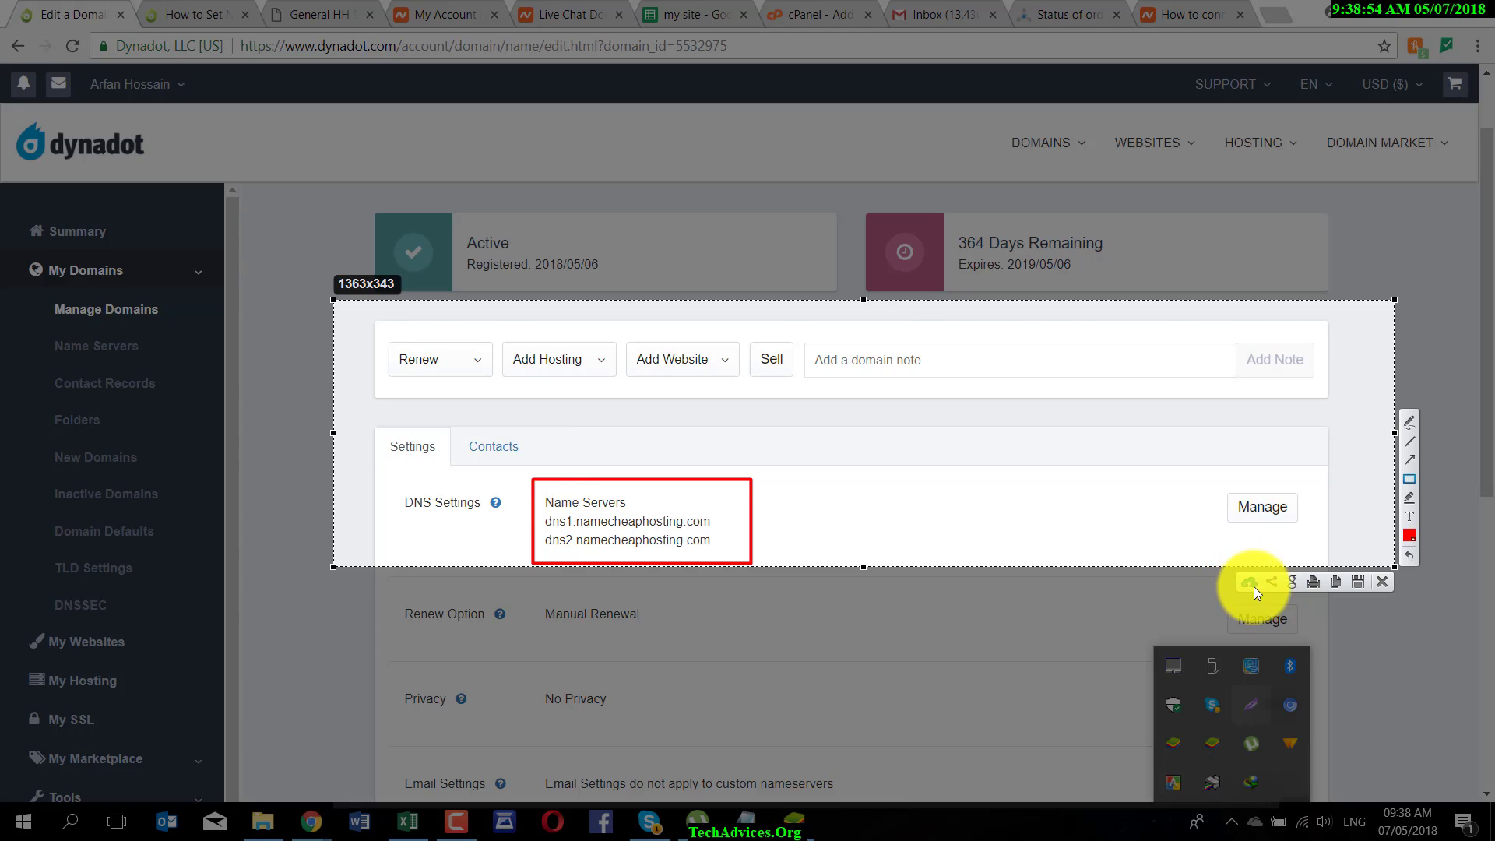
click(1250, 584)
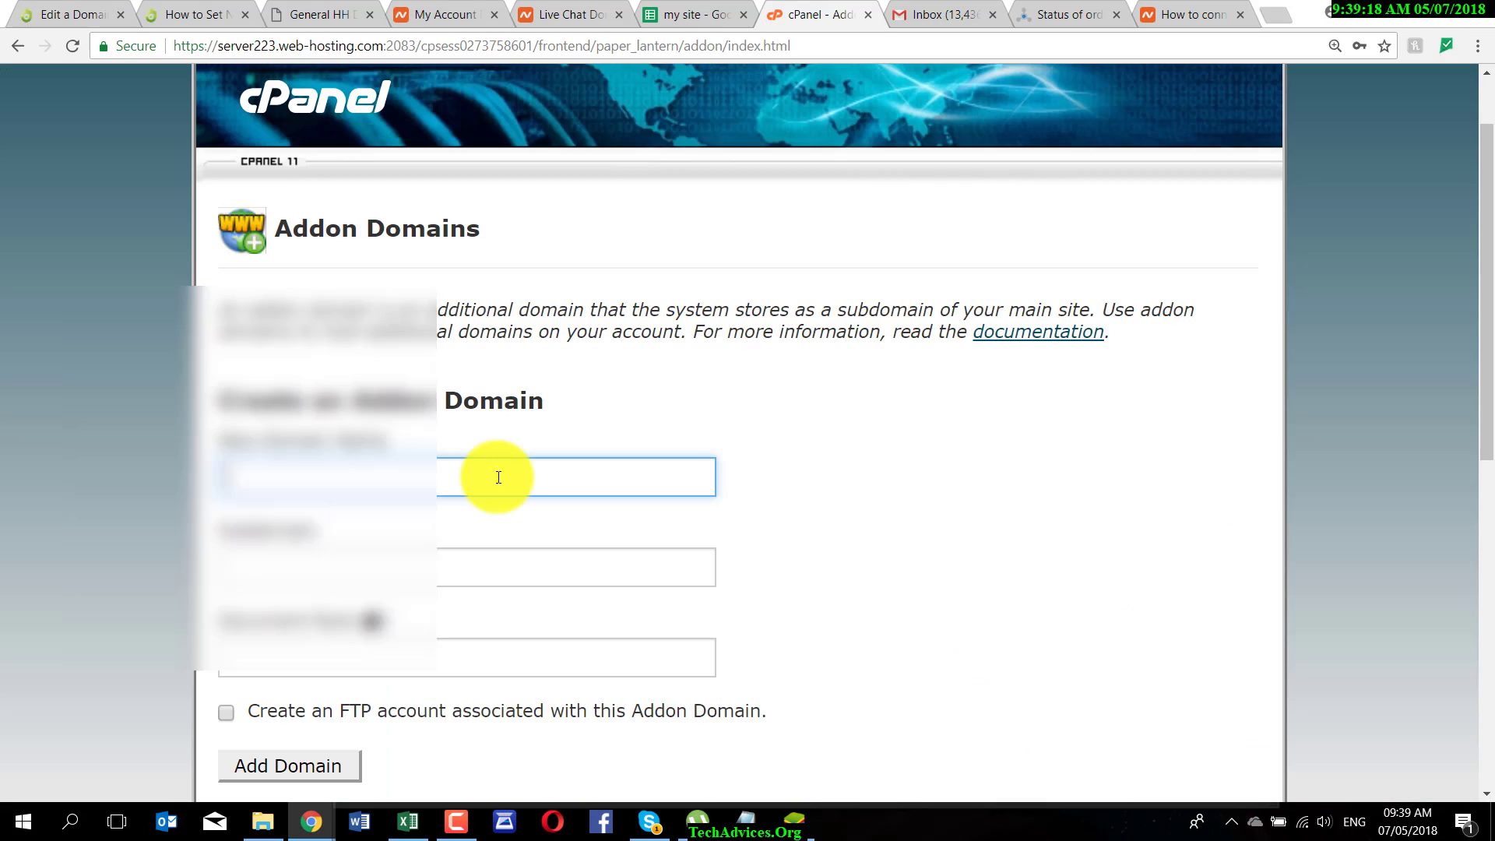
- Copy buysocialmarketing.com from the Namecheap live chat message
click(324, 813)
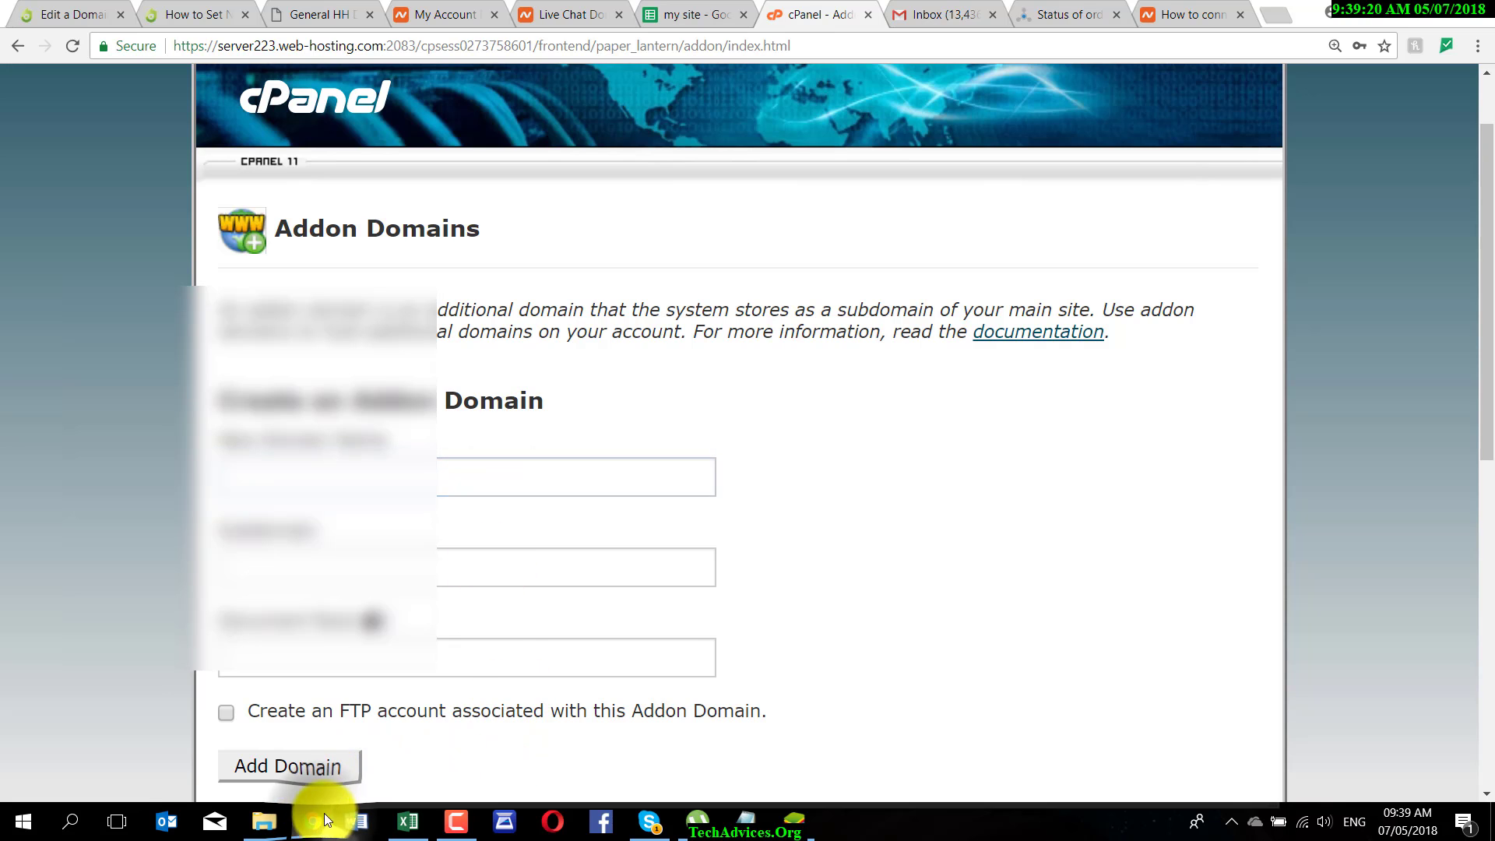
click(415, 739)
scroll(400, 407, up, 3)
scroll(404, 411, up, 3)
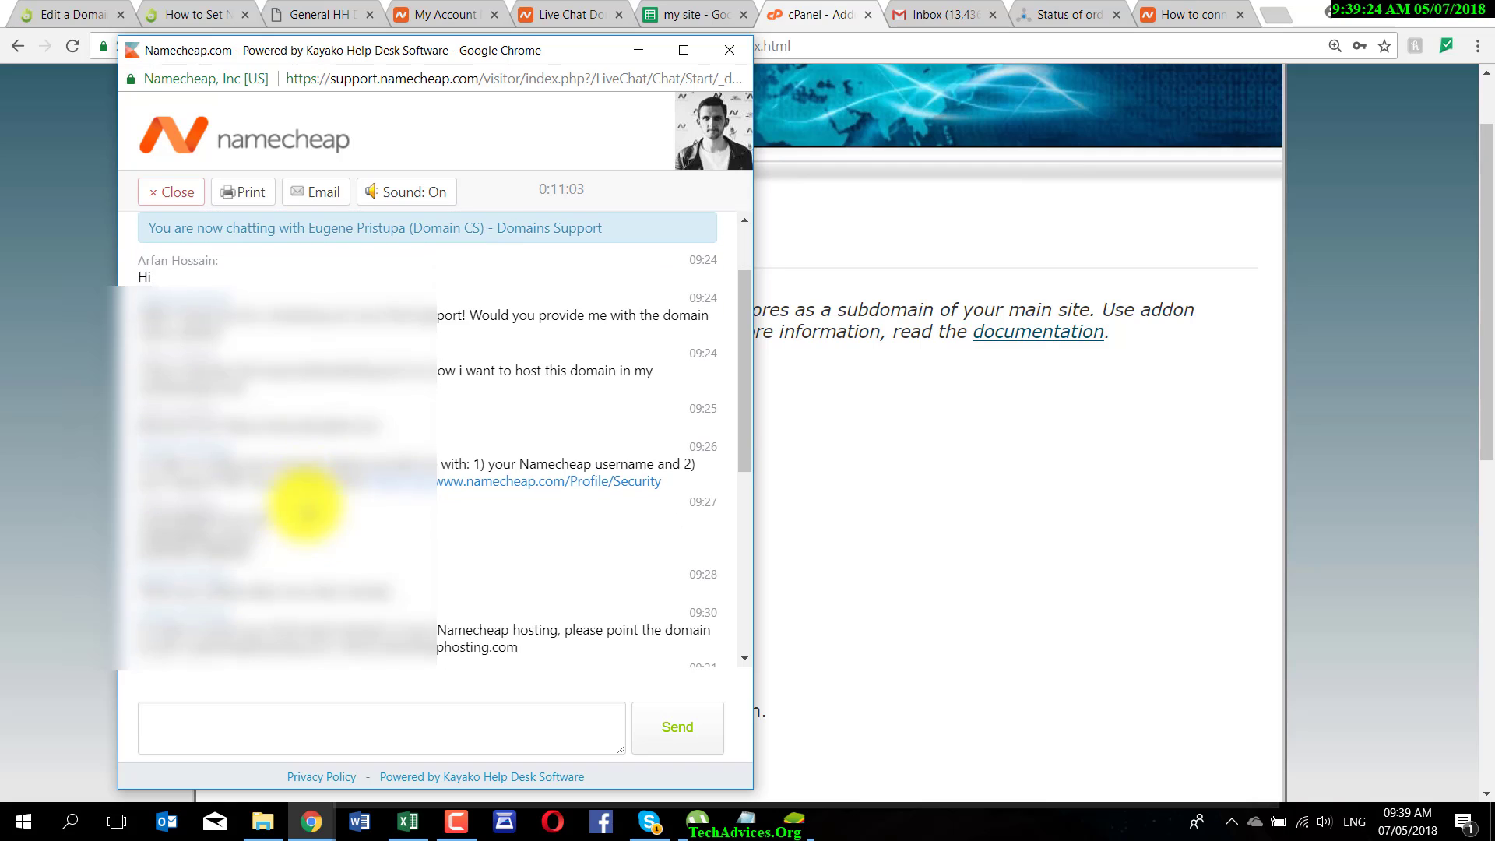
scroll(304, 514, down, 1)
drag(261, 367, 400, 362)
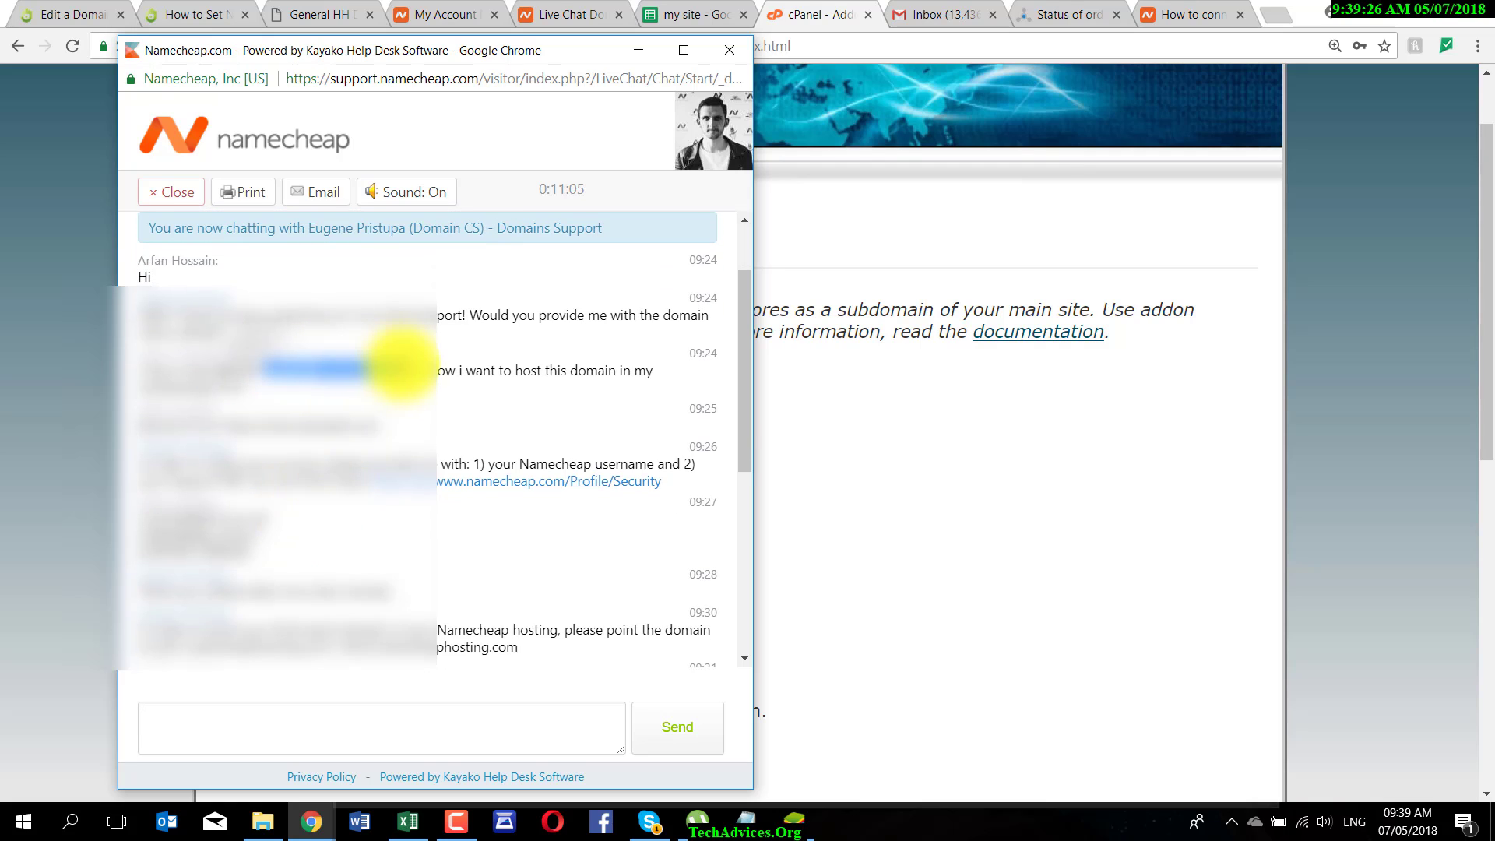
right_click(401, 365)
click(467, 380)
- Paste buysocialmarketing.com into New Domain Name so subdomain and document root auto-fill
click(831, 432)
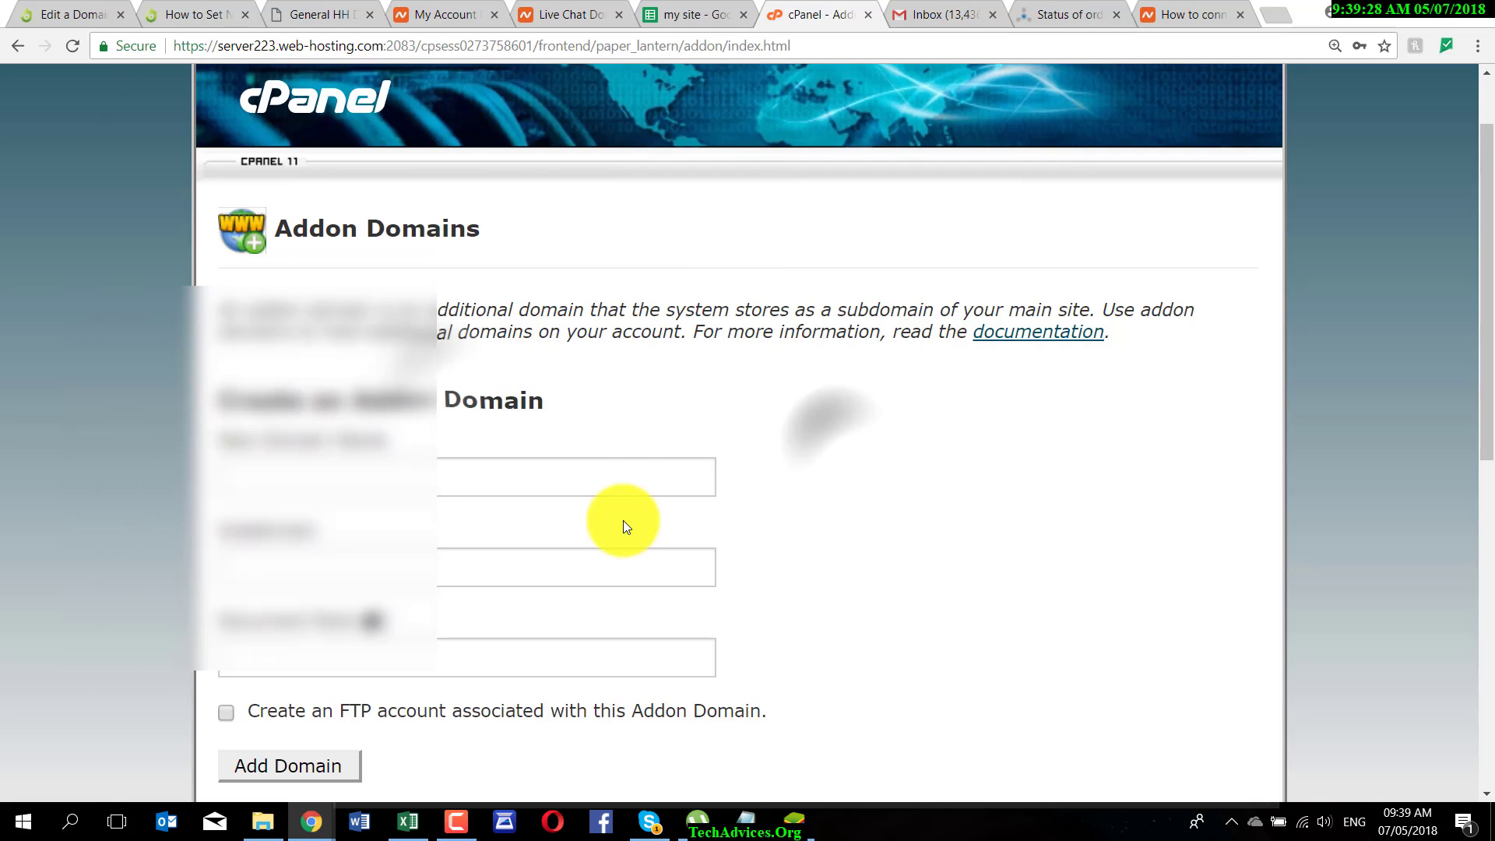
click(355, 483)
right_click(391, 488)
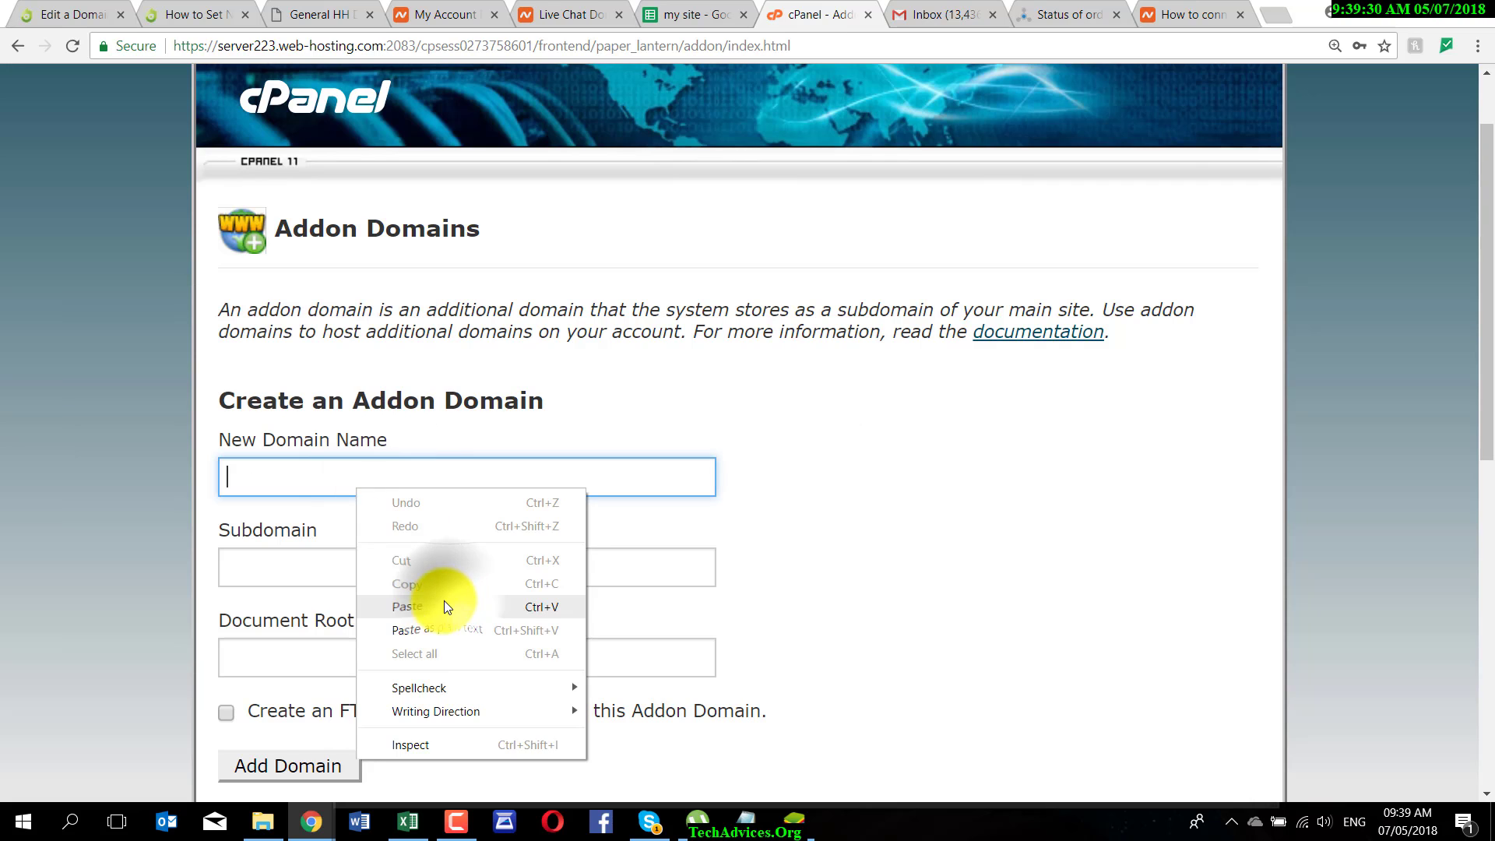
click(440, 605)
click(799, 574)
scroll(799, 576, down, 4)
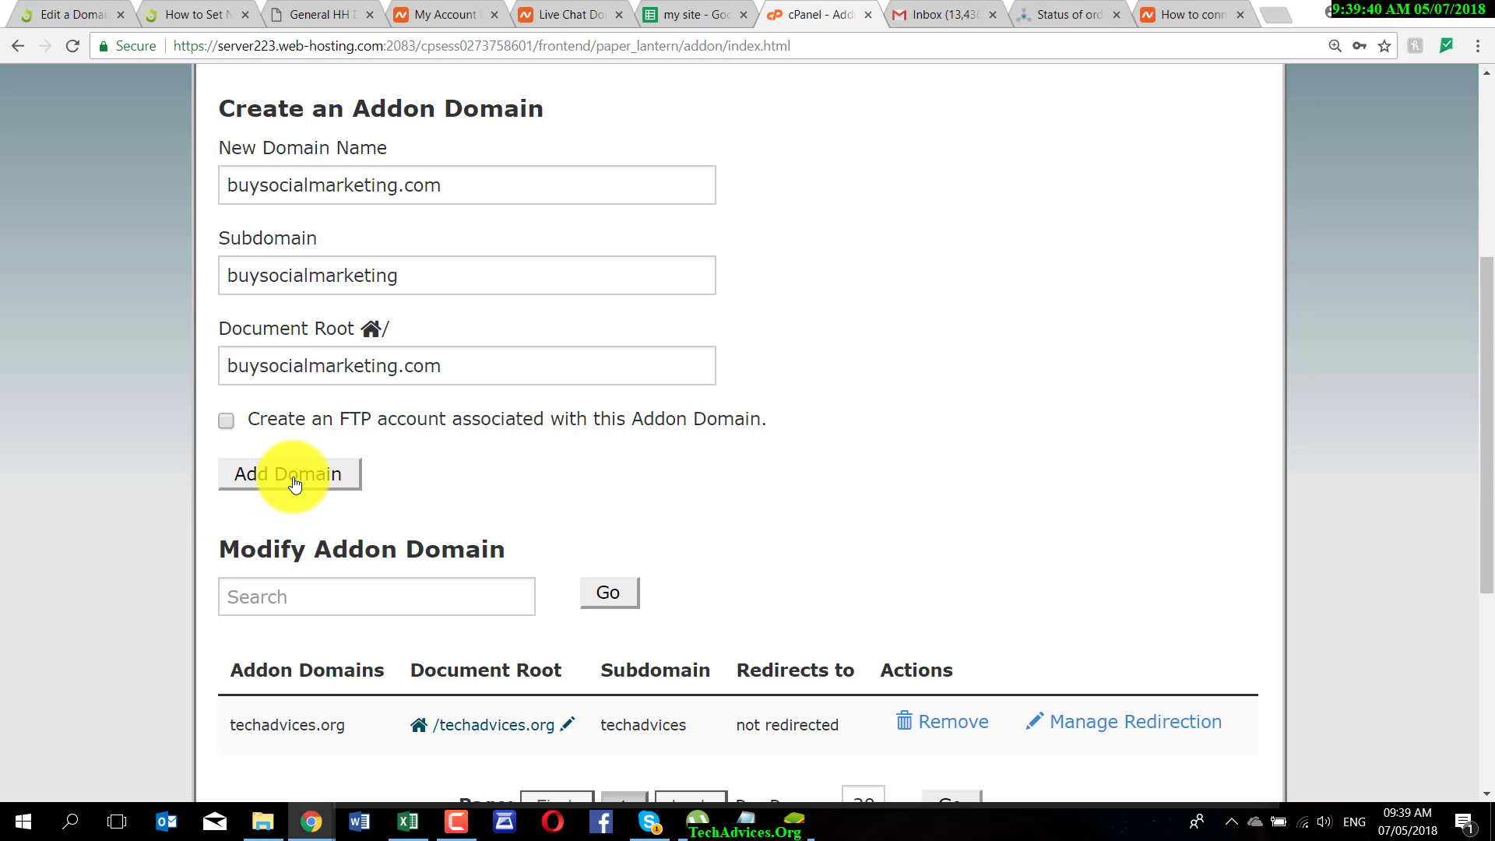
scroll(294, 483, up, 1)
scroll(294, 482, up, 2)
scroll(296, 481, up, 2)
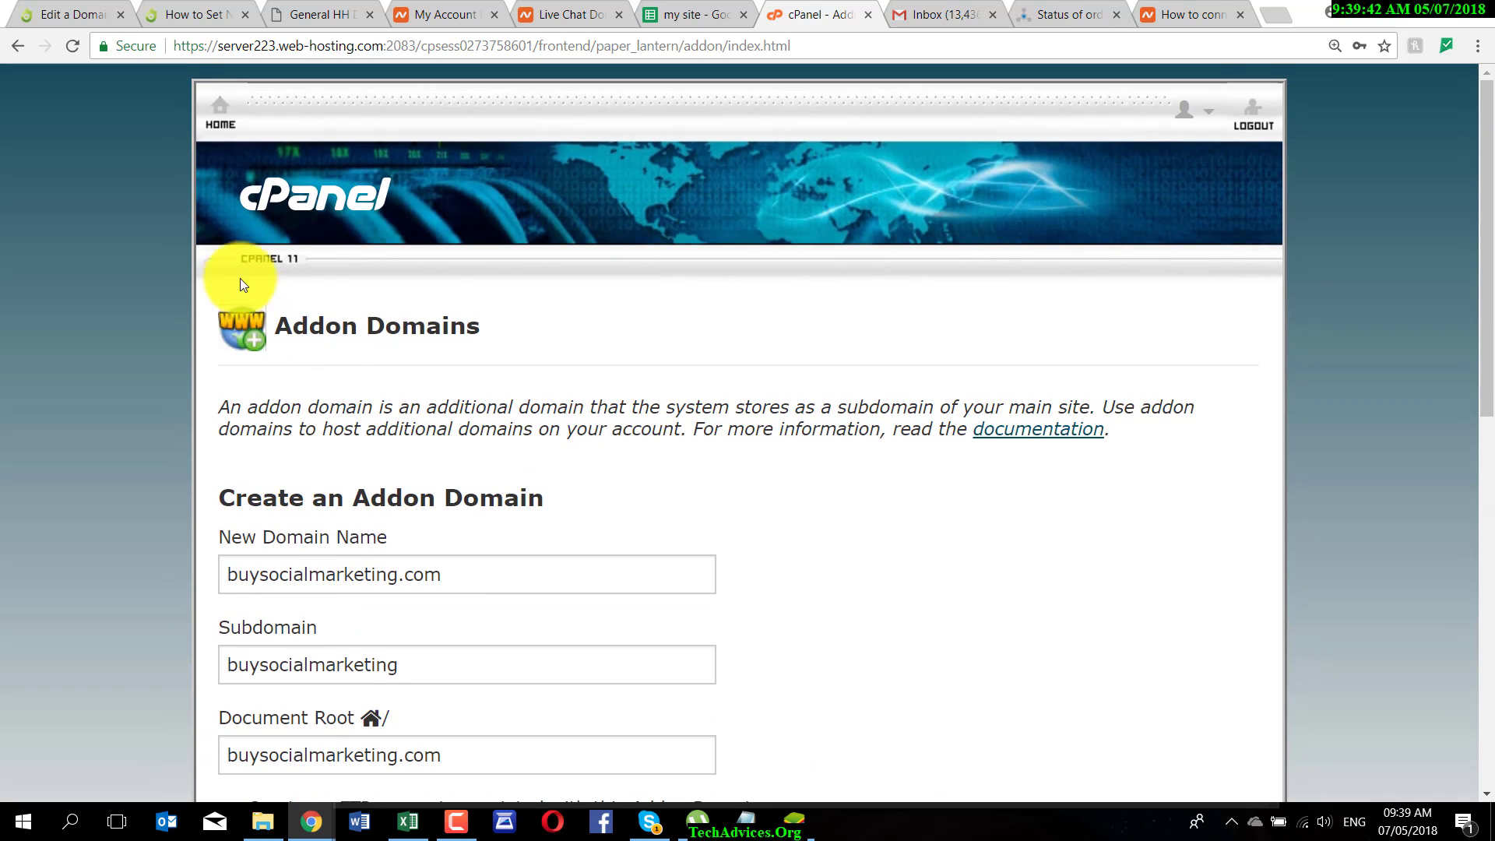
- Reopen Addon Domains from cPanel home, paste buysocialmarketing.com again, and add the domain
click(219, 109)
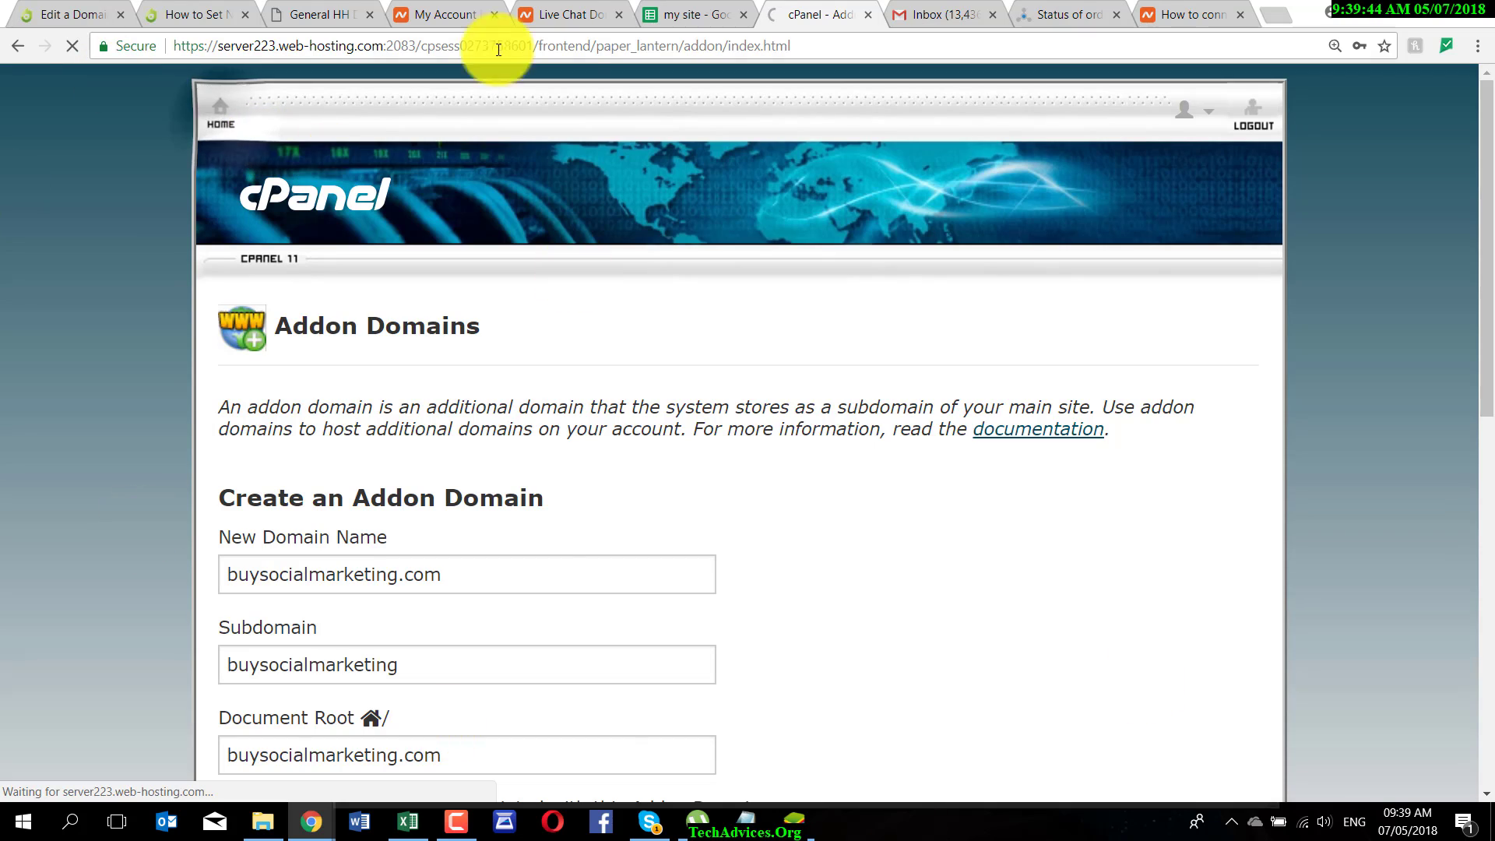
scroll(755, 491, down, 7)
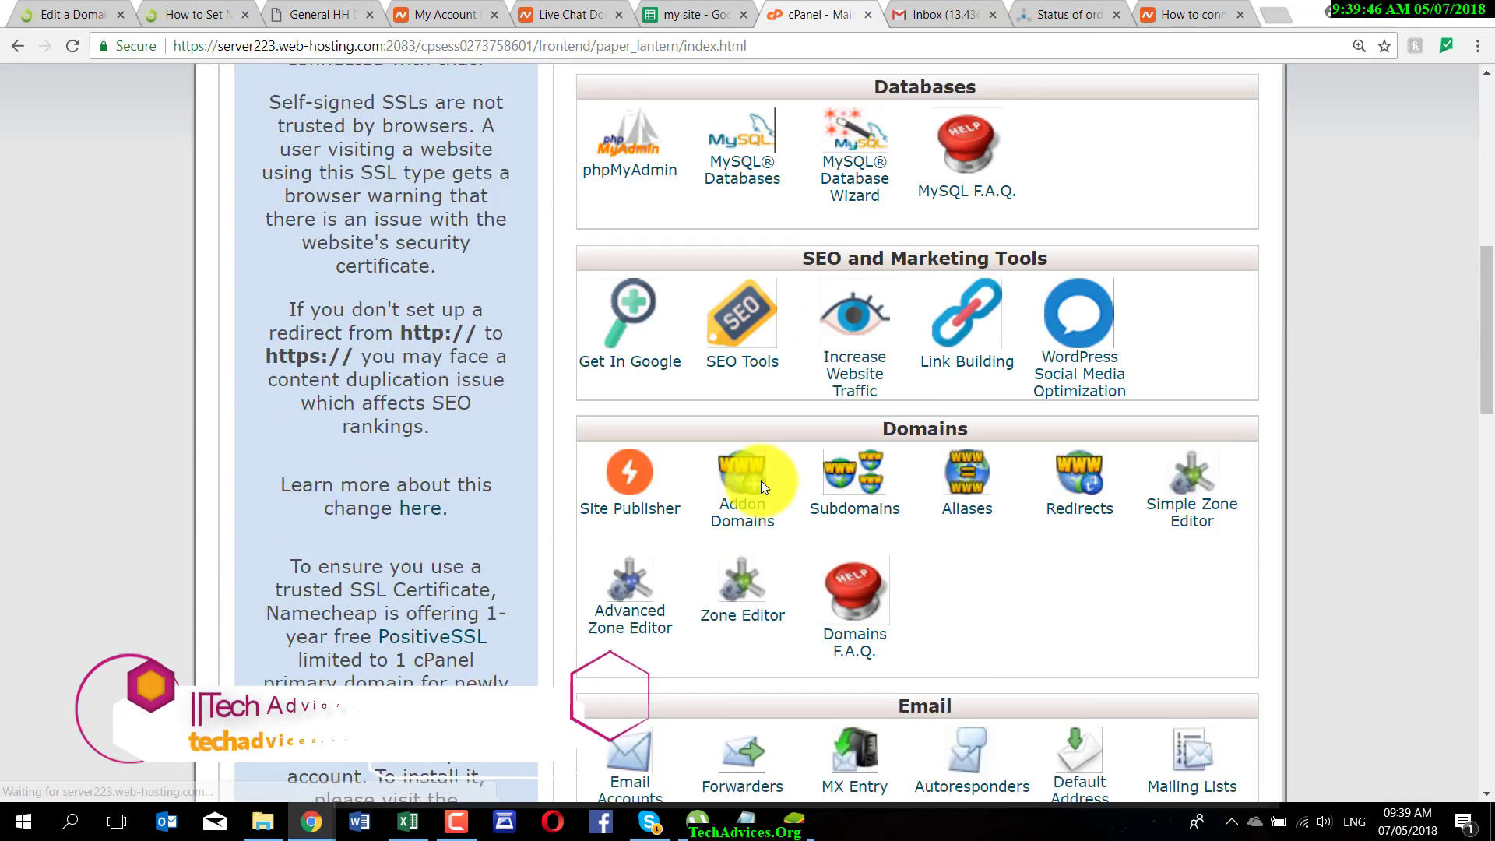
scroll(794, 443, down, 2)
click(742, 382)
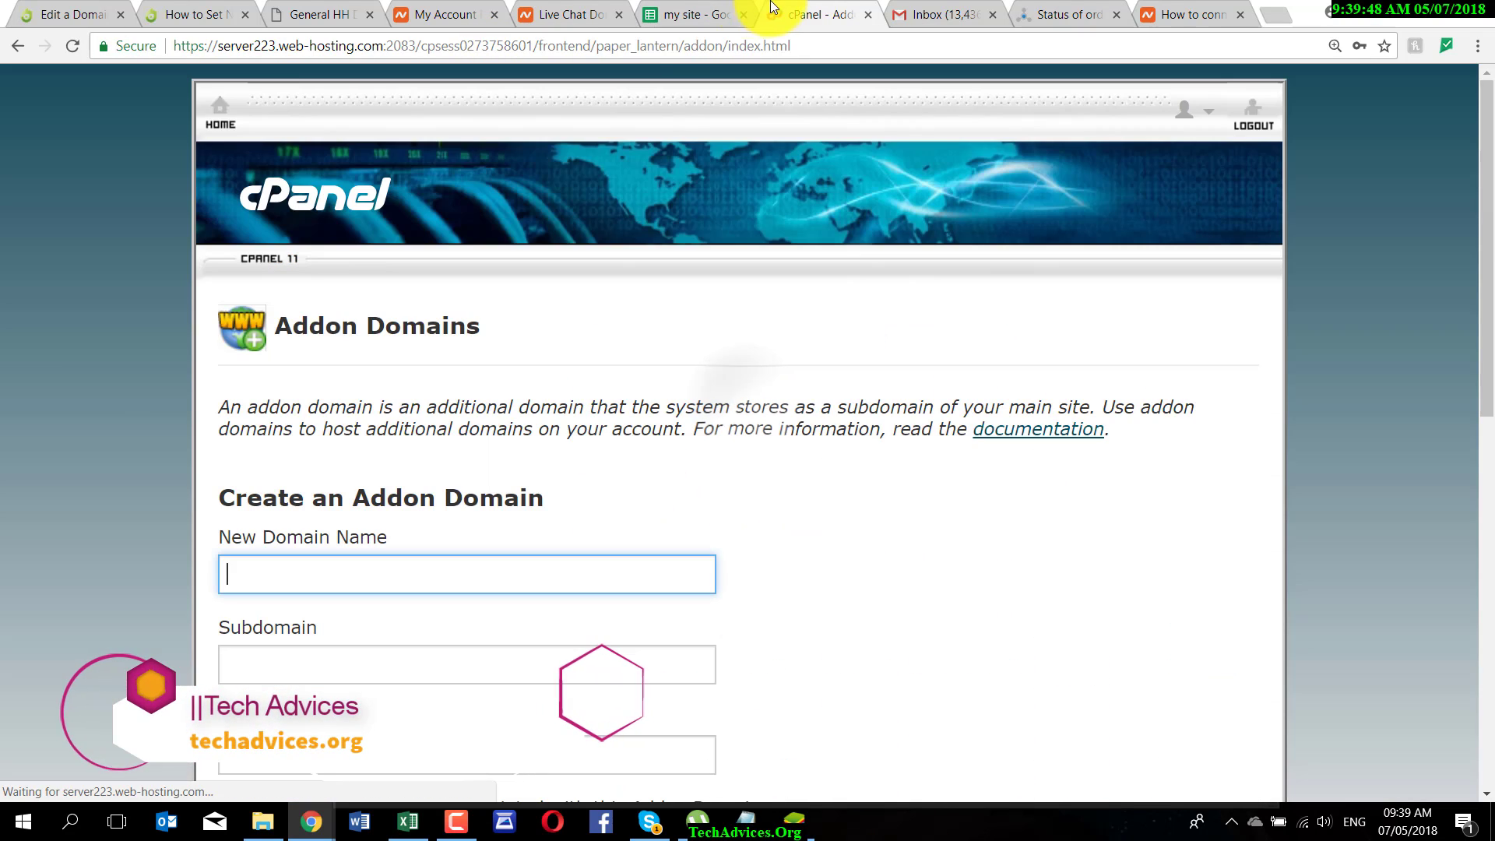
scroll(417, 457, down, 1)
right_click(302, 383)
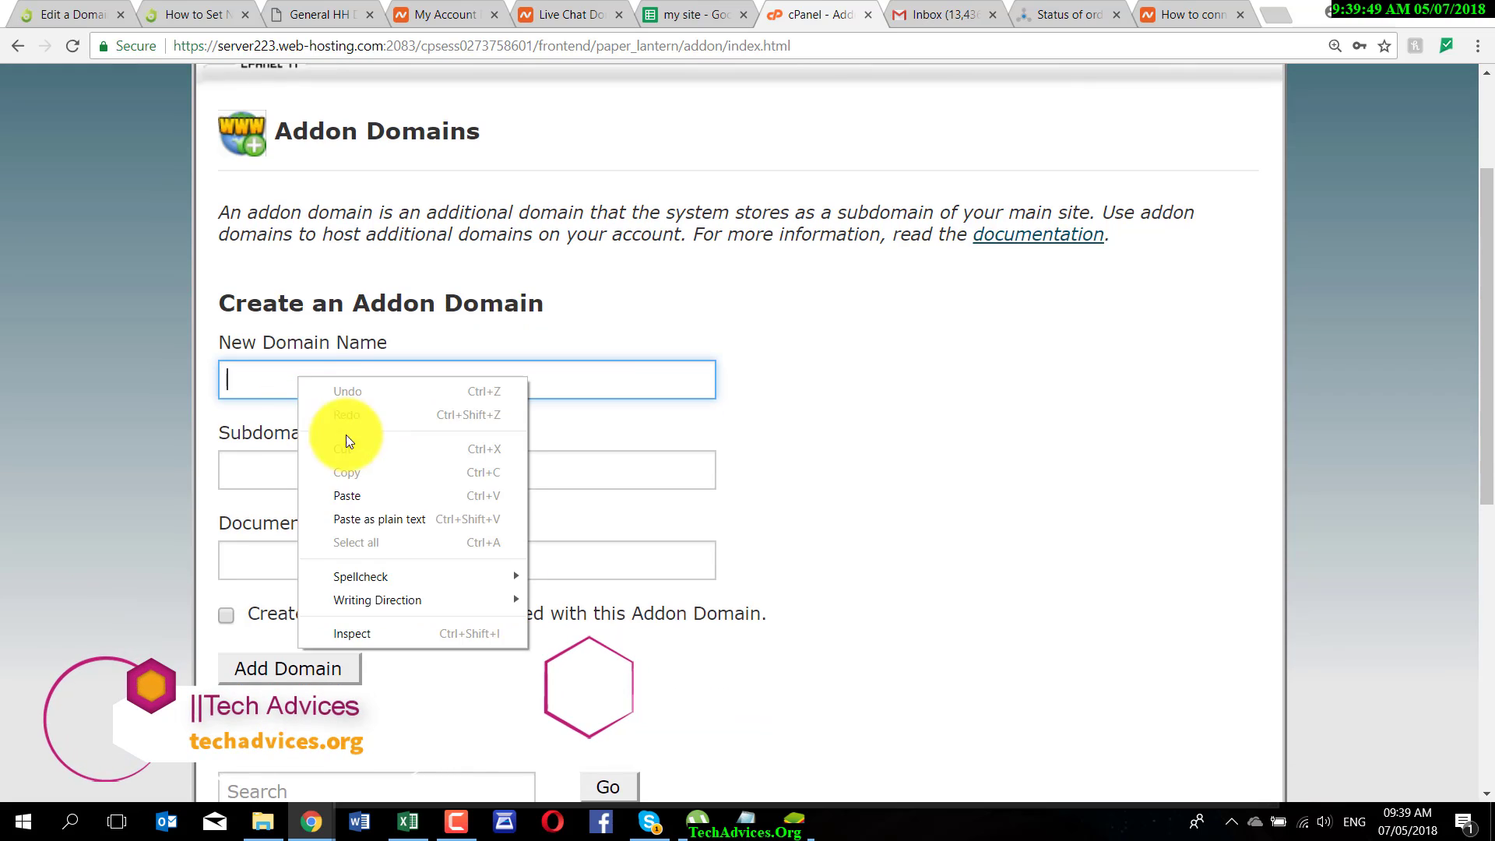
click(380, 492)
click(771, 459)
scroll(319, 389, down, 5)
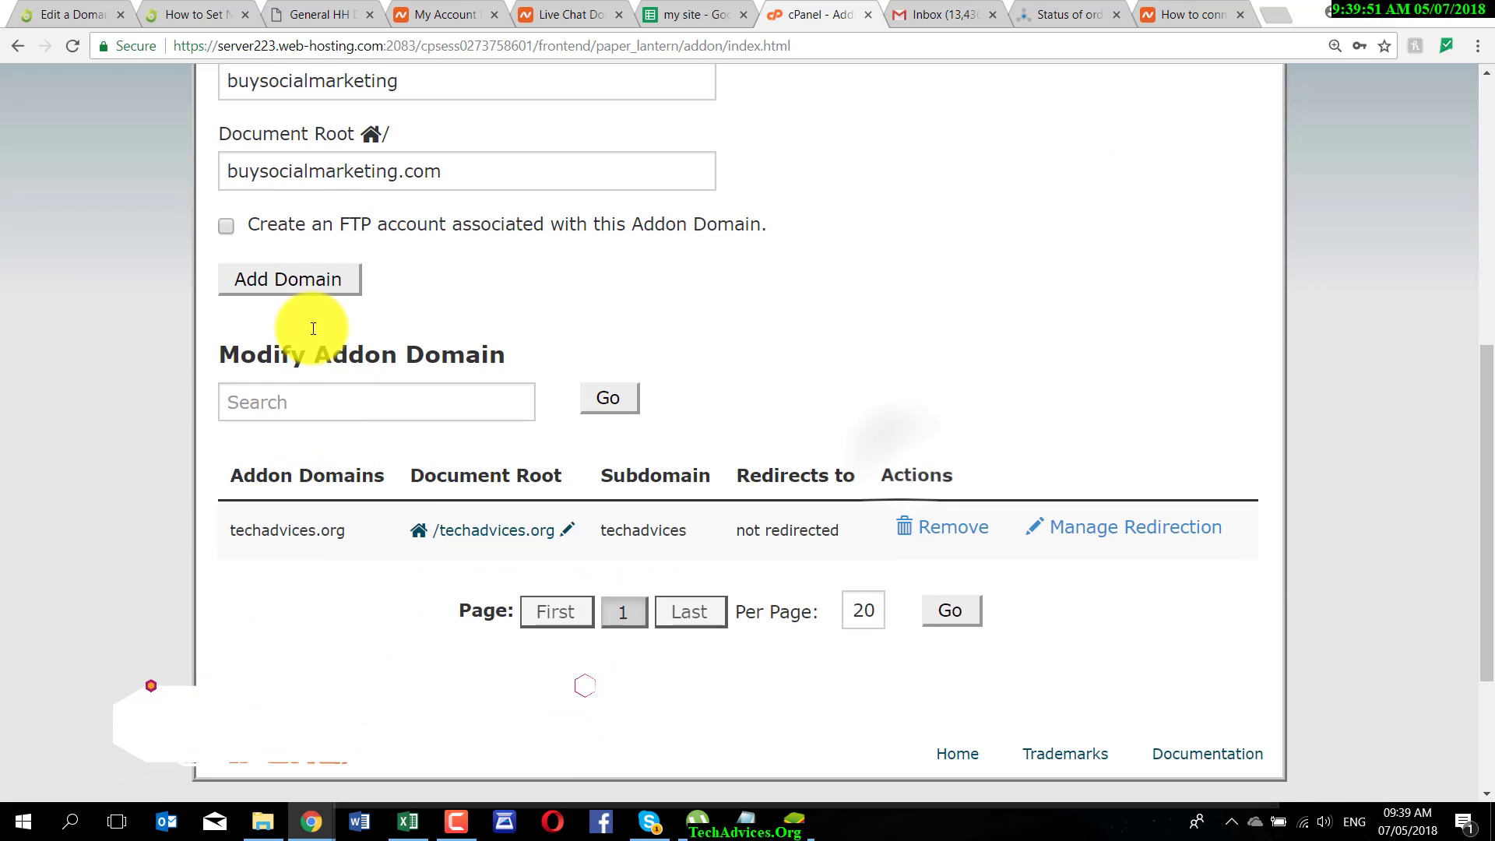
click(301, 282)
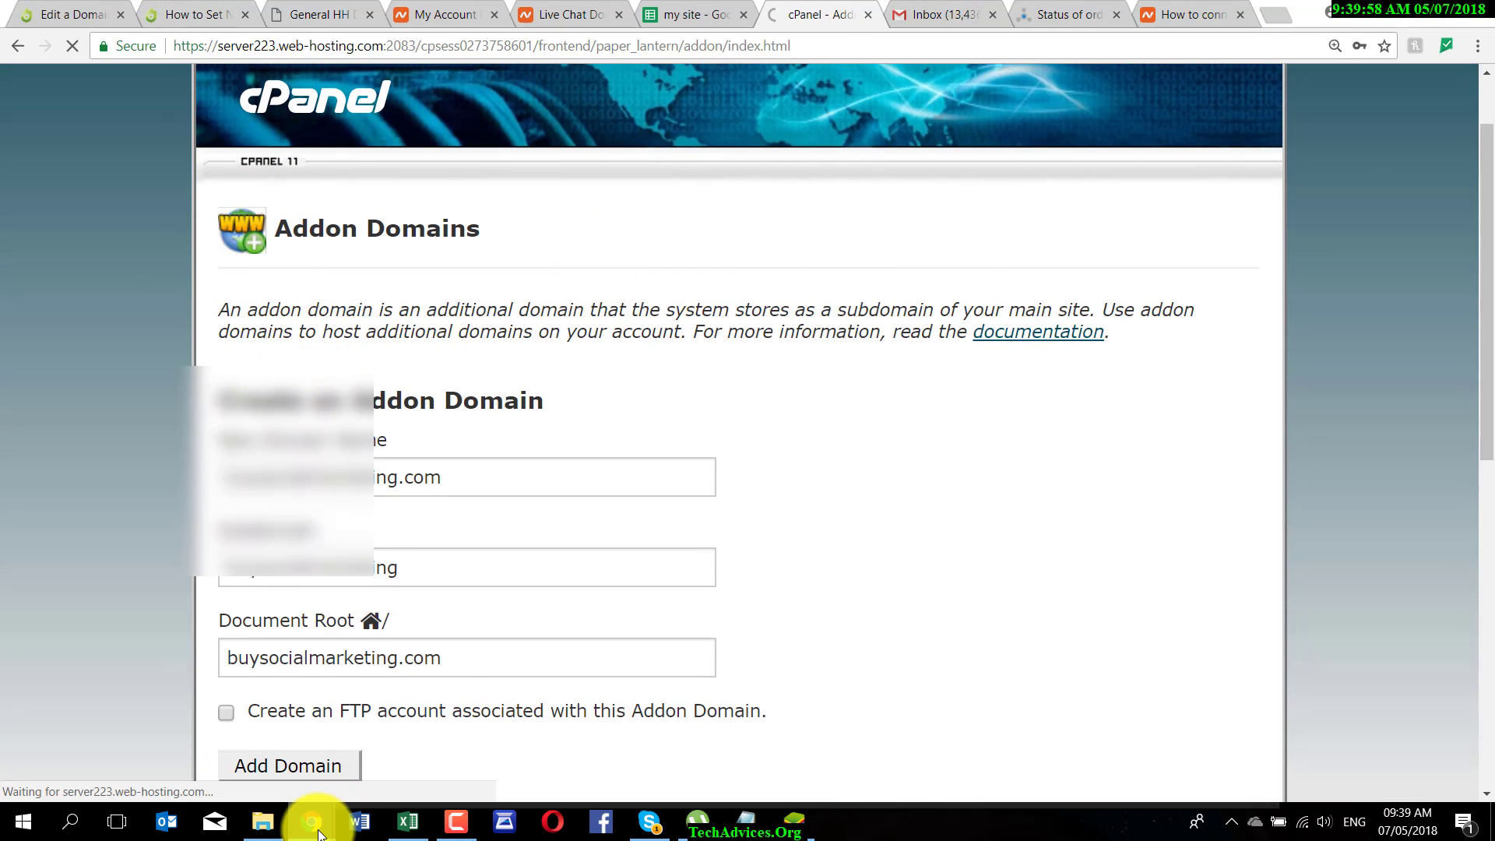
- Tell Namecheap support 'ALREADY ADDED DOMAIN IN NAMECHEAP' in the live chat
mouse_move(311, 822)
click(394, 755)
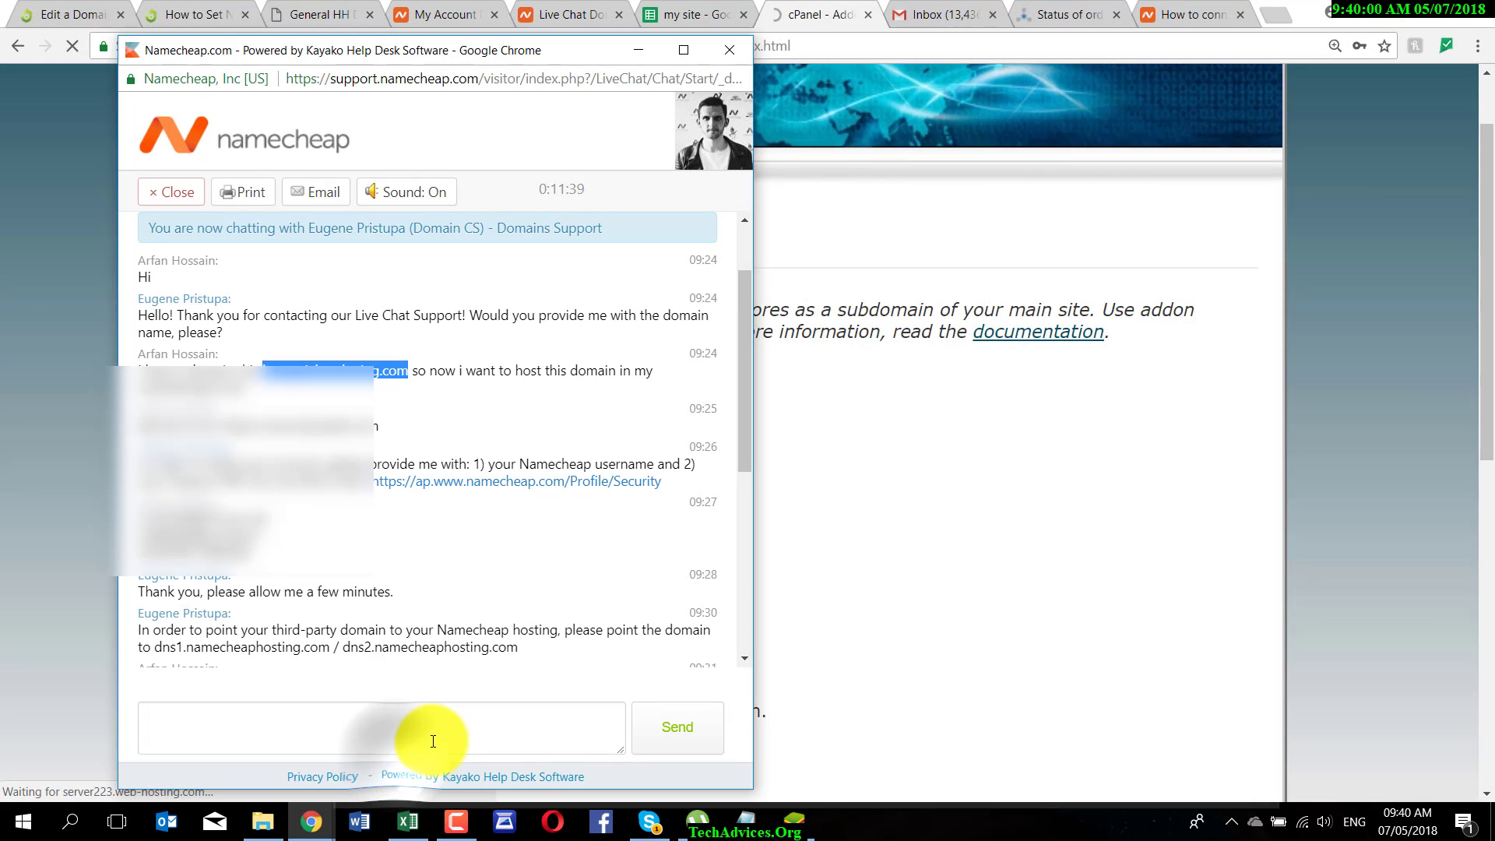
text(ALREA)
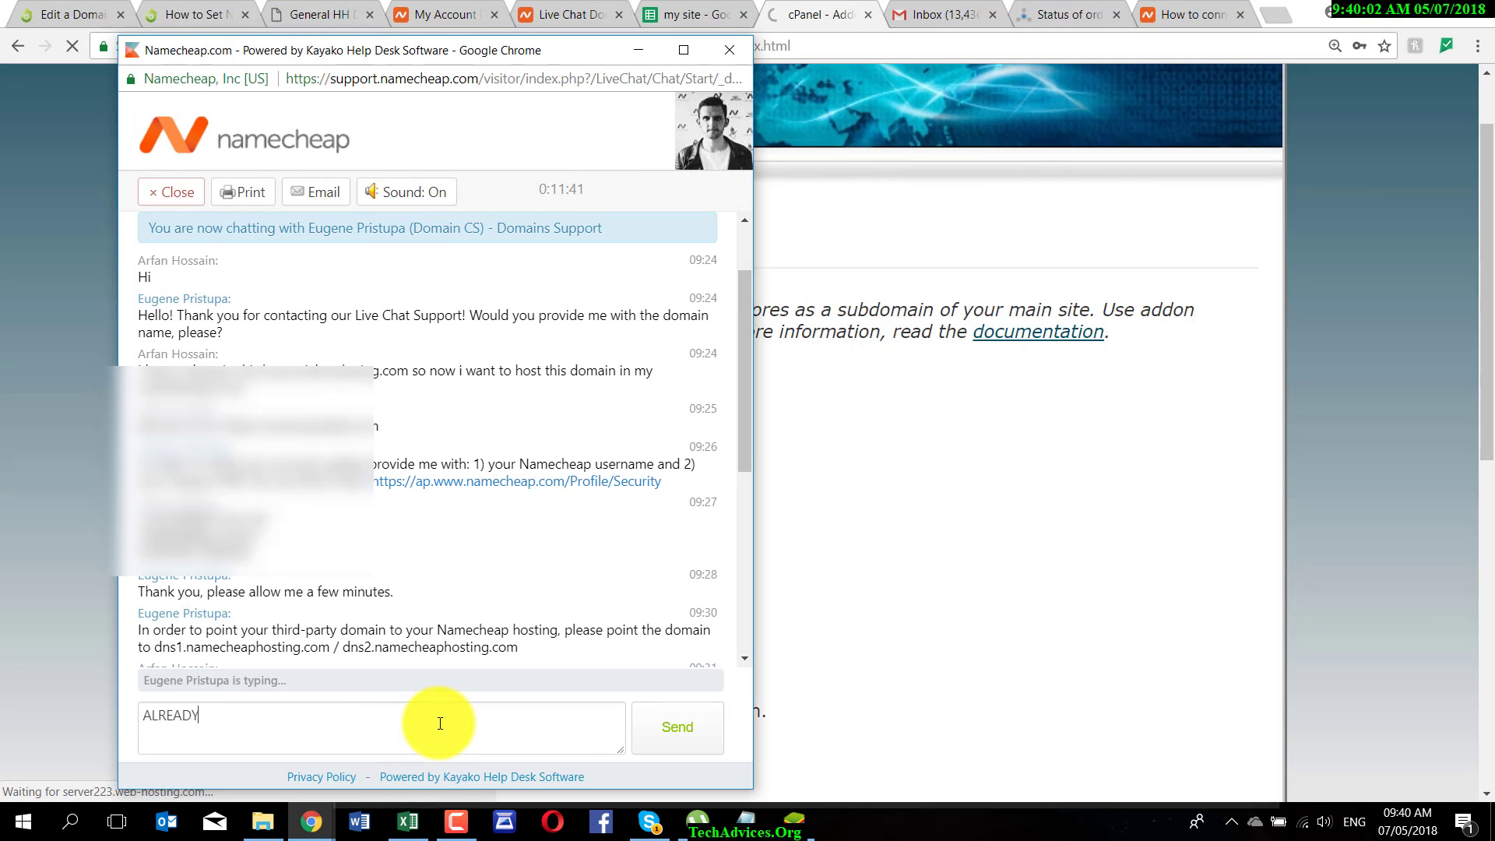
text(DY ADDED)
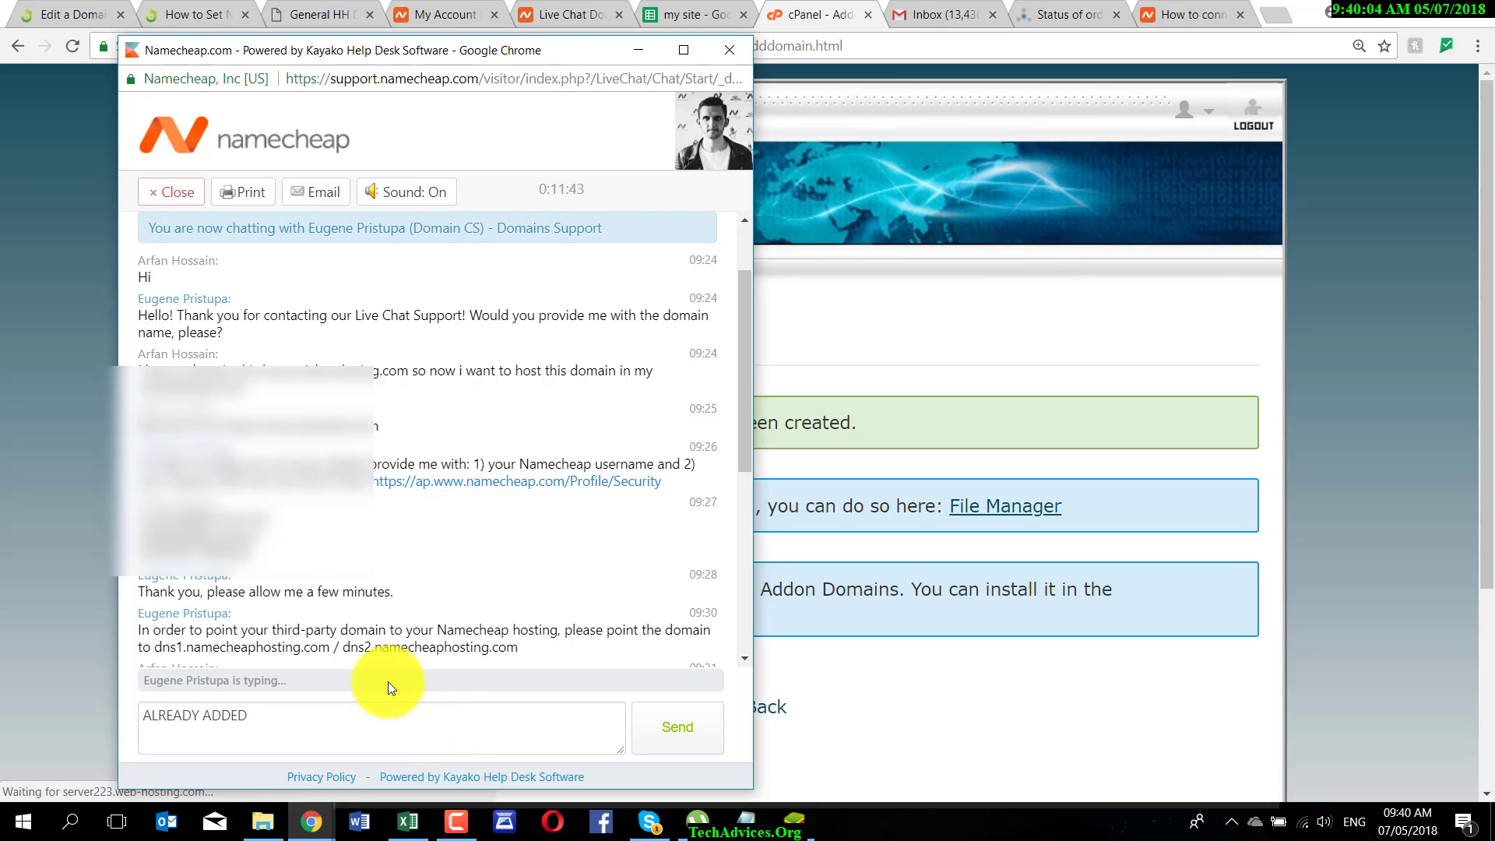
text( DOMAIN IN NAMECHEAP)
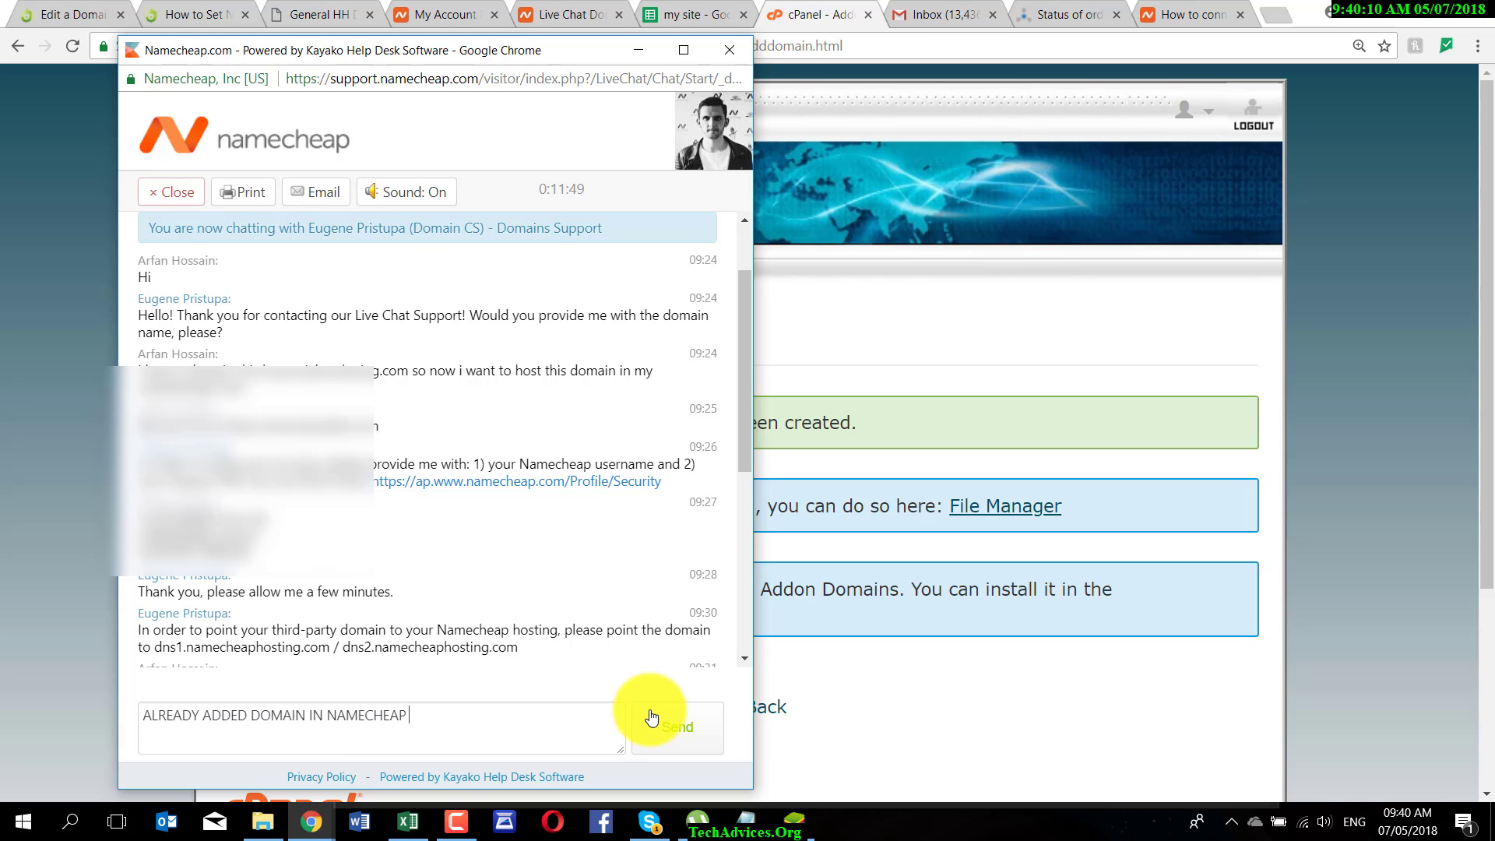
click(651, 717)
click(1323, 448)
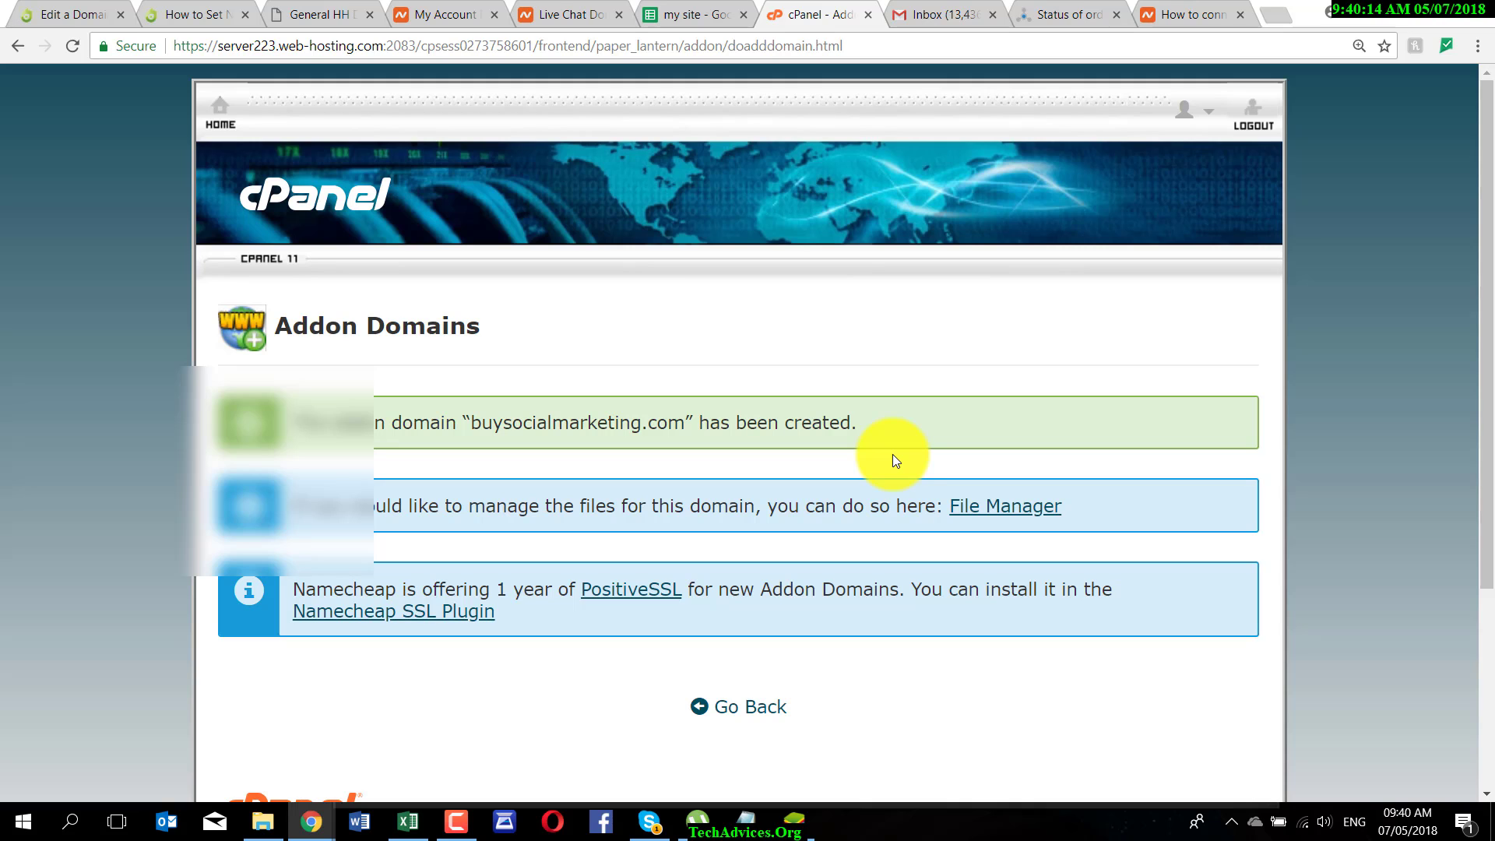
- Capture the addon domain confirmation area with Lightshot and upload it
key(Print)
mouse_move(139, 80)
mouse_down()
mouse_move(1041, 689)
mouse_move(1294, 582)
mouse_up()
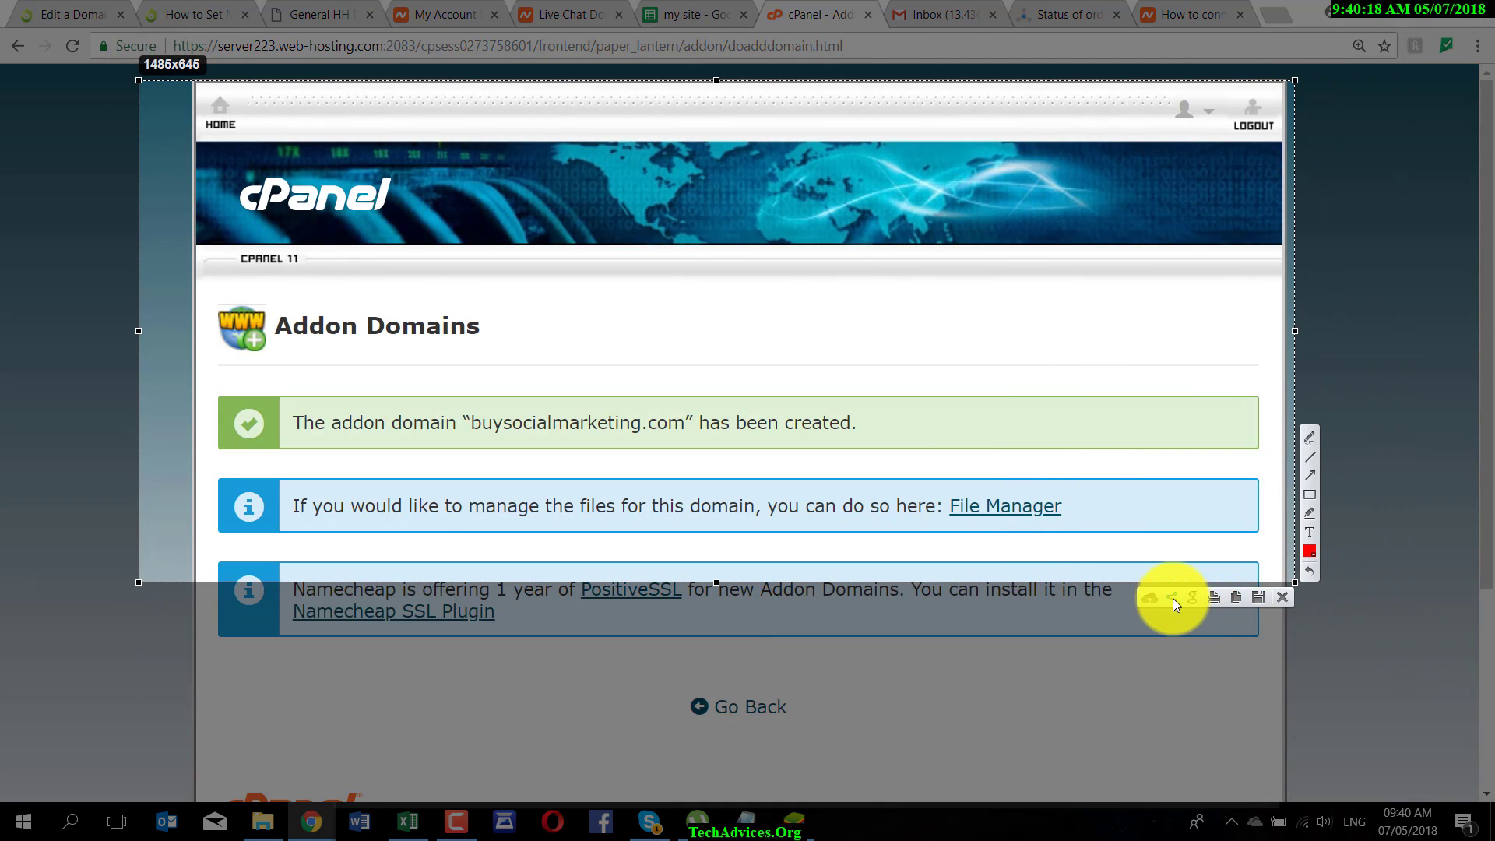
click(1149, 598)
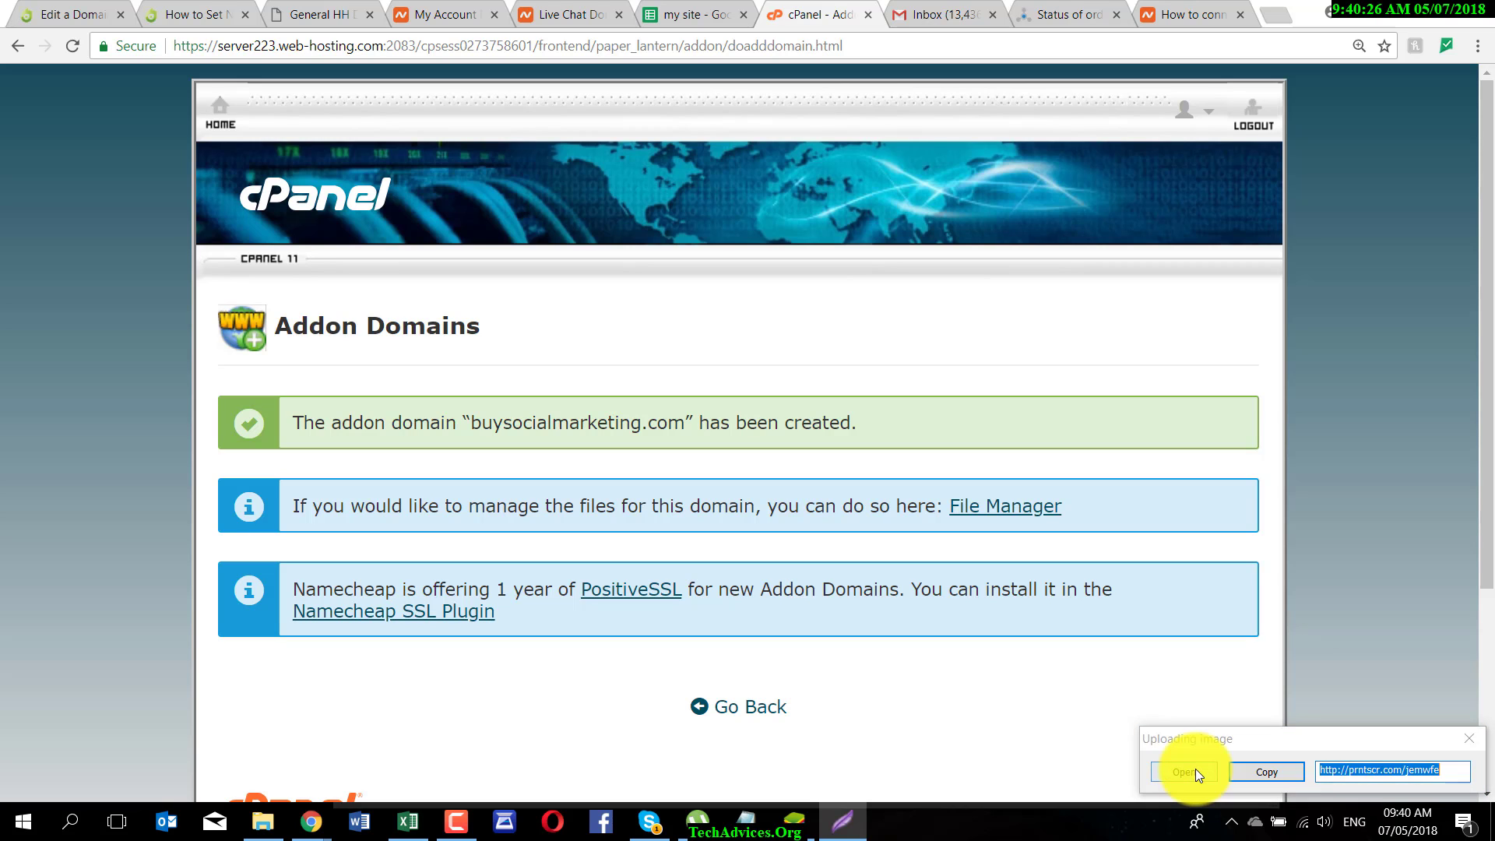
click(1275, 770)
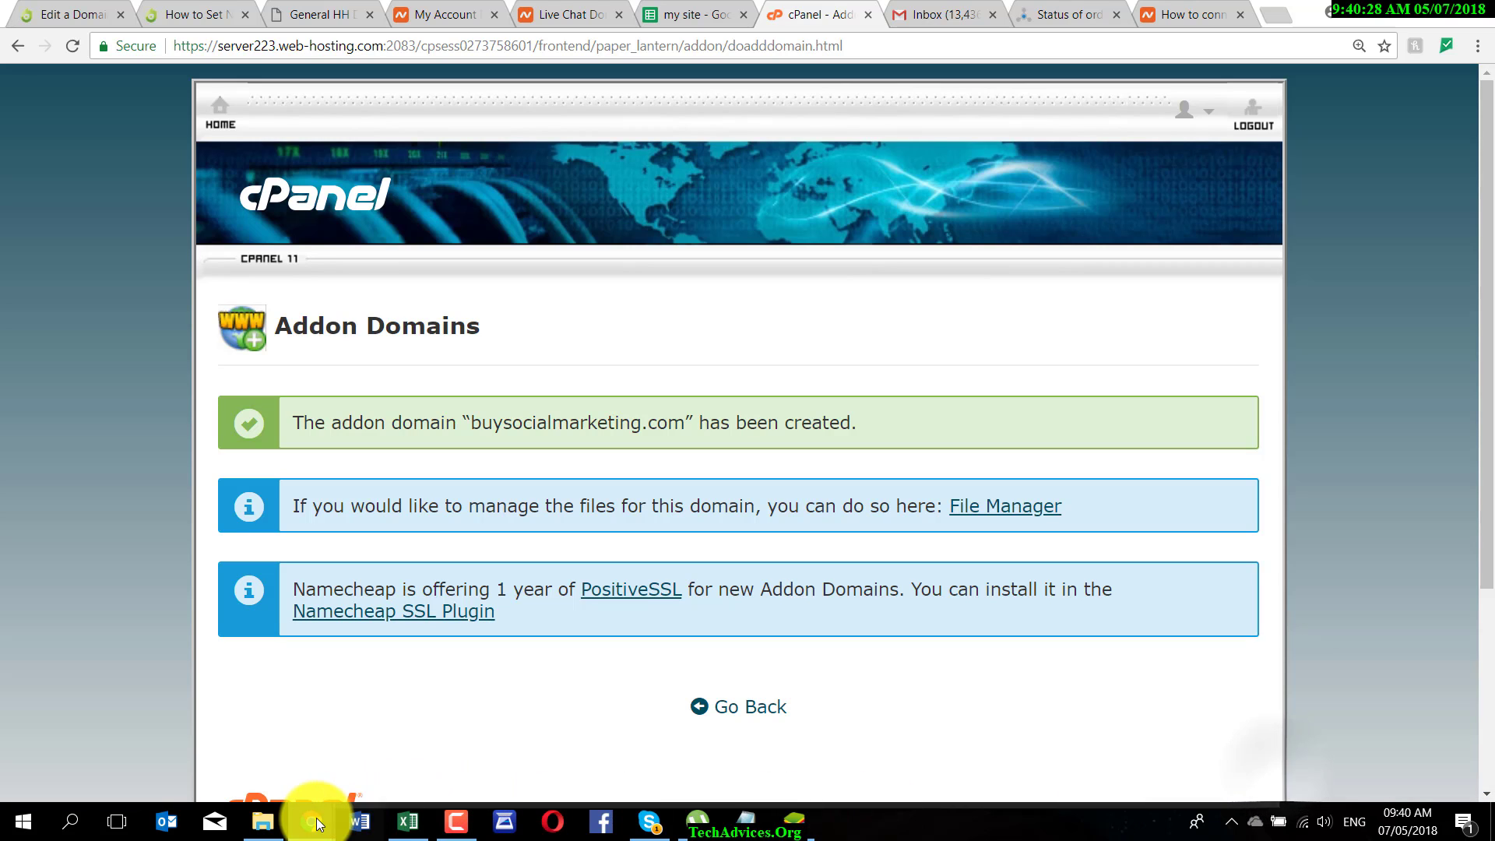
- Send the uploaded screenshot's prntscr.com link to Namecheap support in the chat
click(400, 785)
click(392, 740)
text(http://prntscr.com/jemwfe)
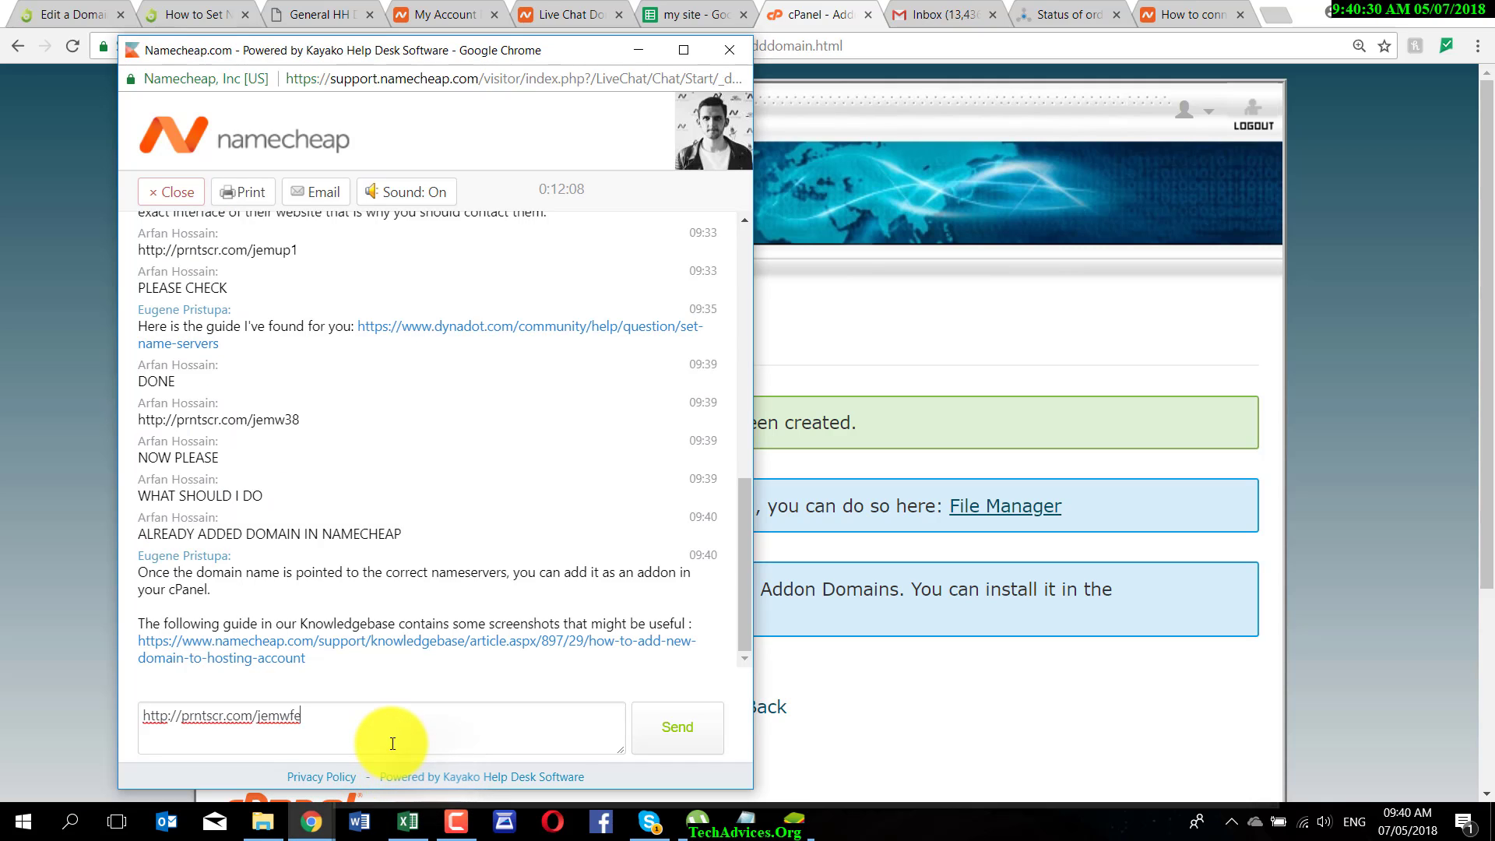
key(Return)
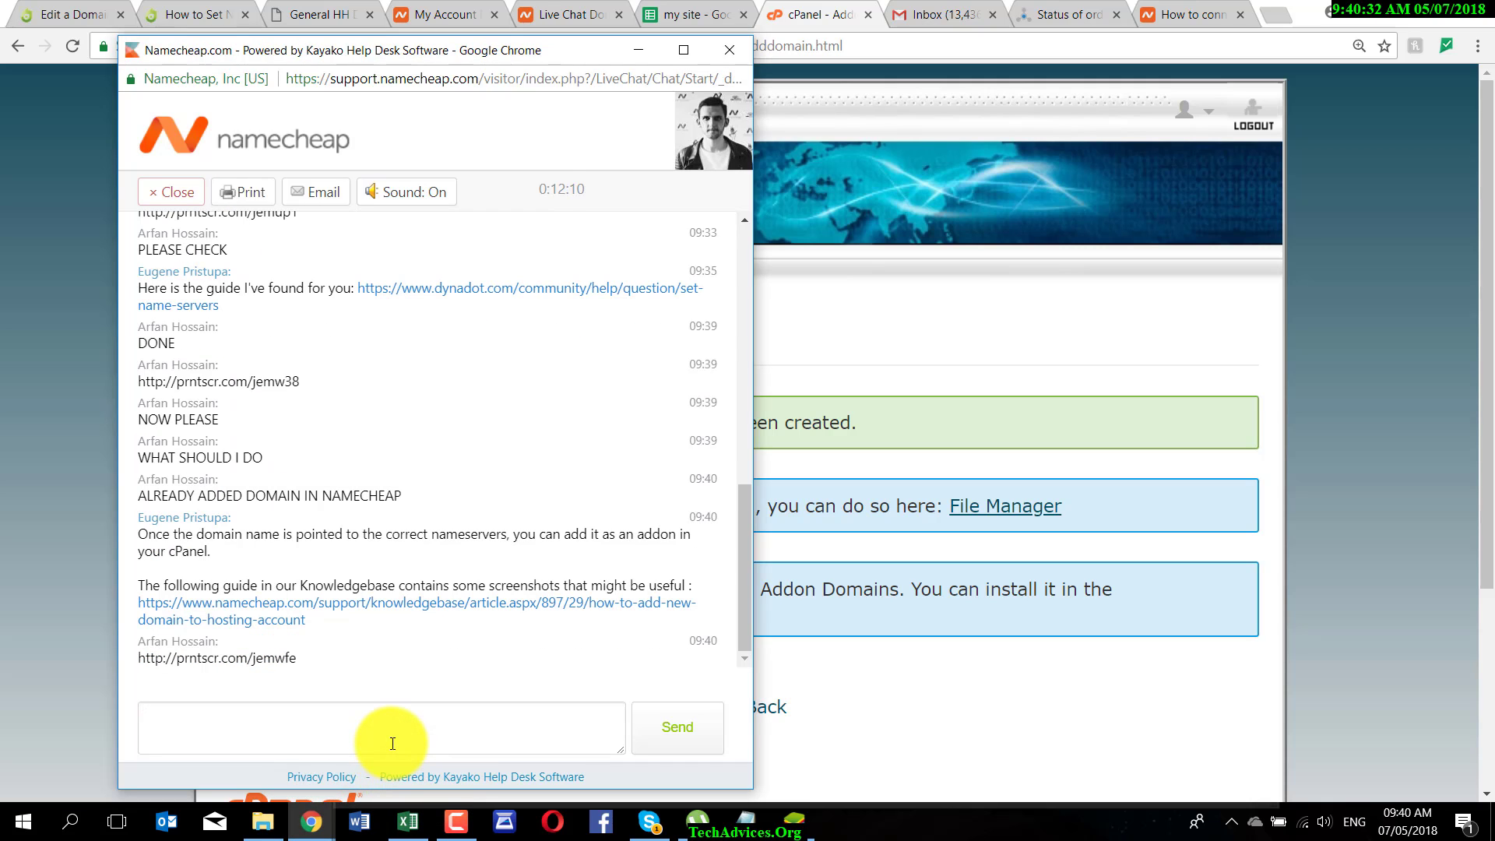
click(1263, 462)
- Leave the addon domain confirmation and return to the cPanel main page
scroll(856, 459, down, 3)
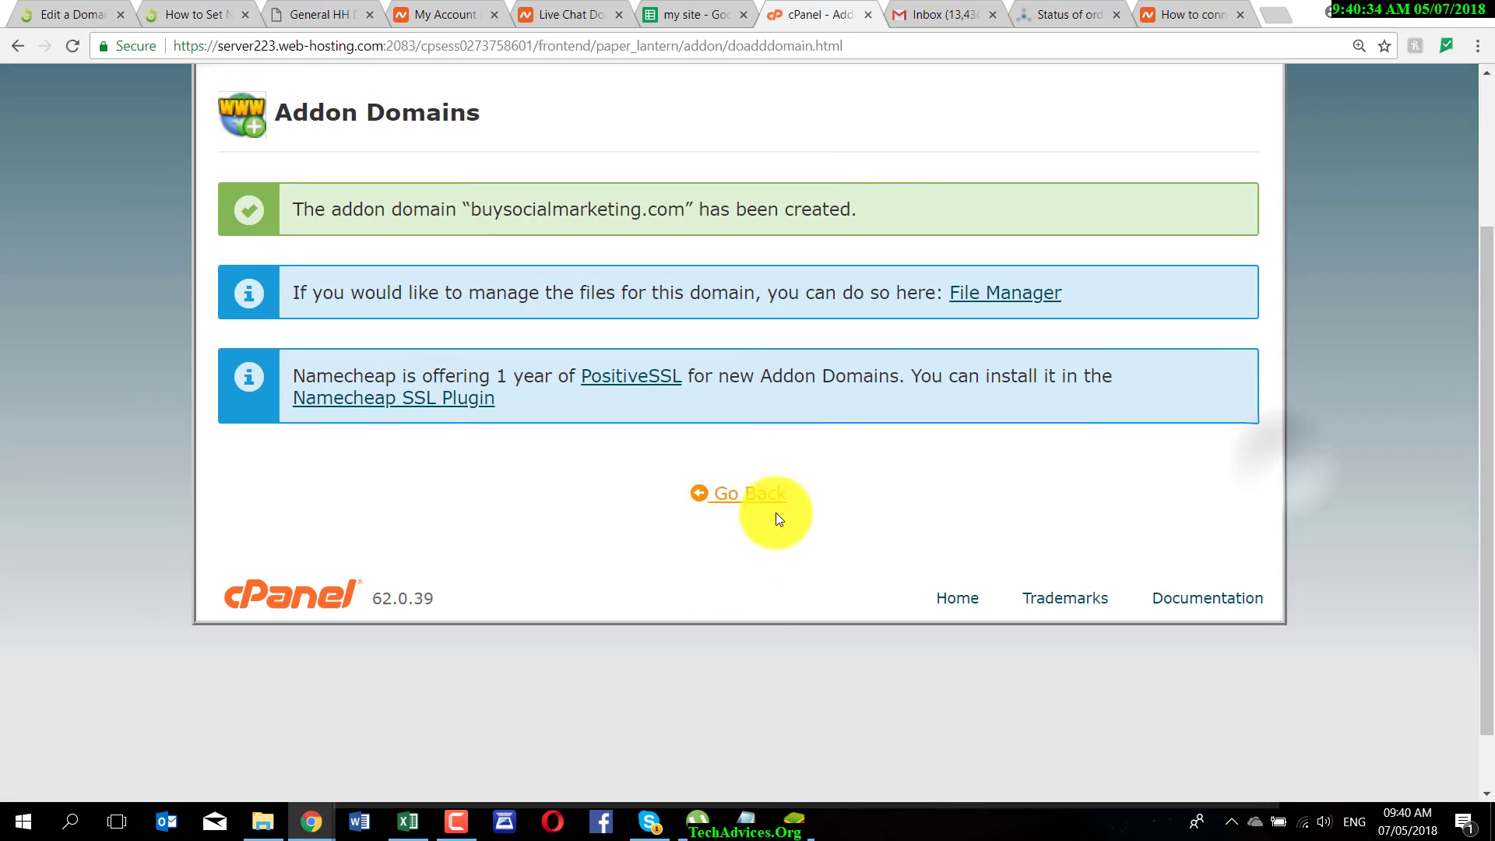
scroll(776, 512, up, 2)
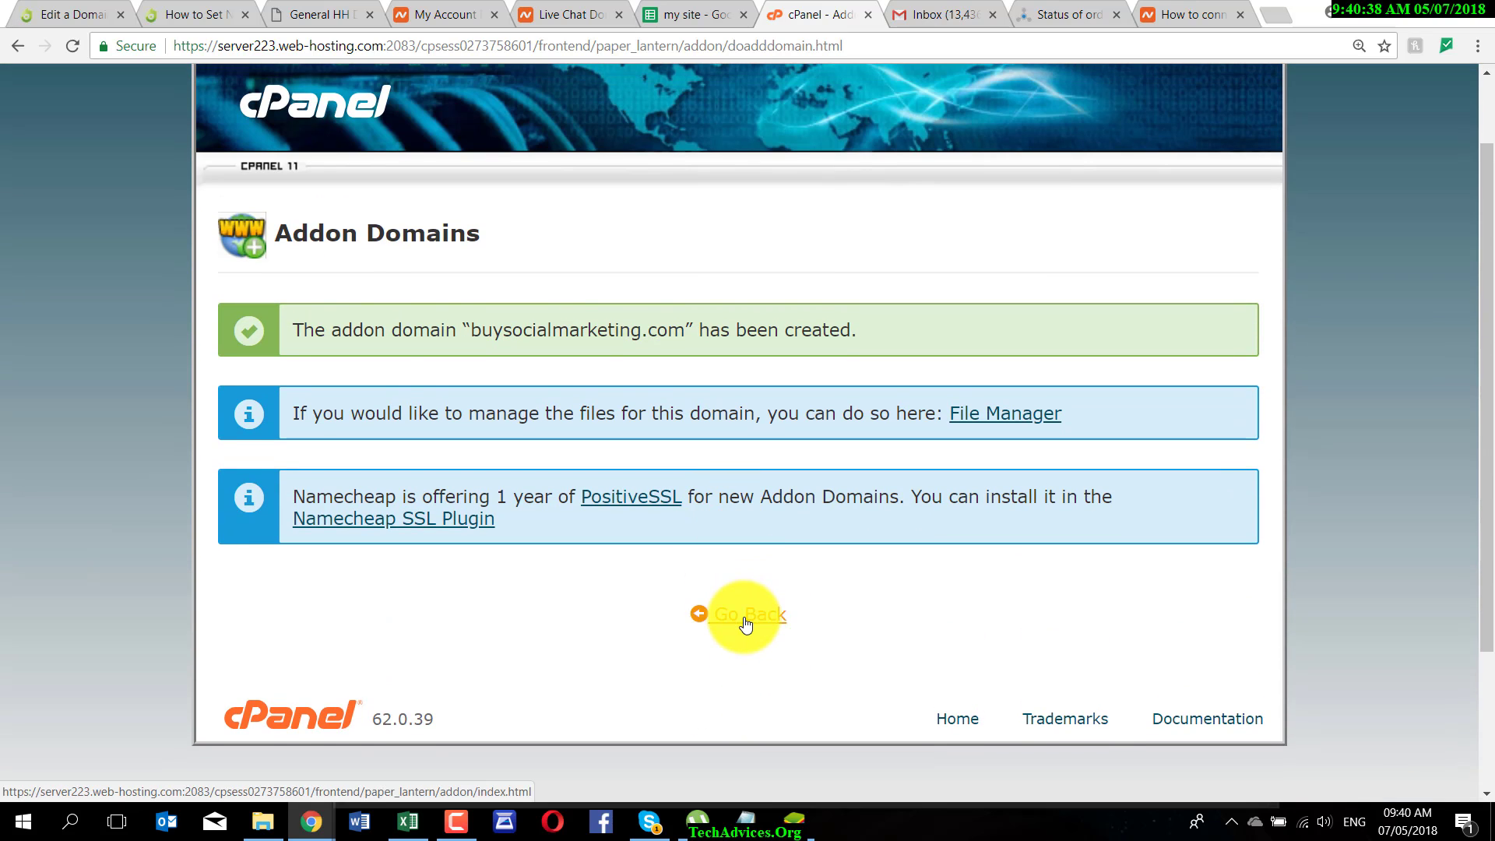
click(745, 619)
scroll(498, 615, down, 6)
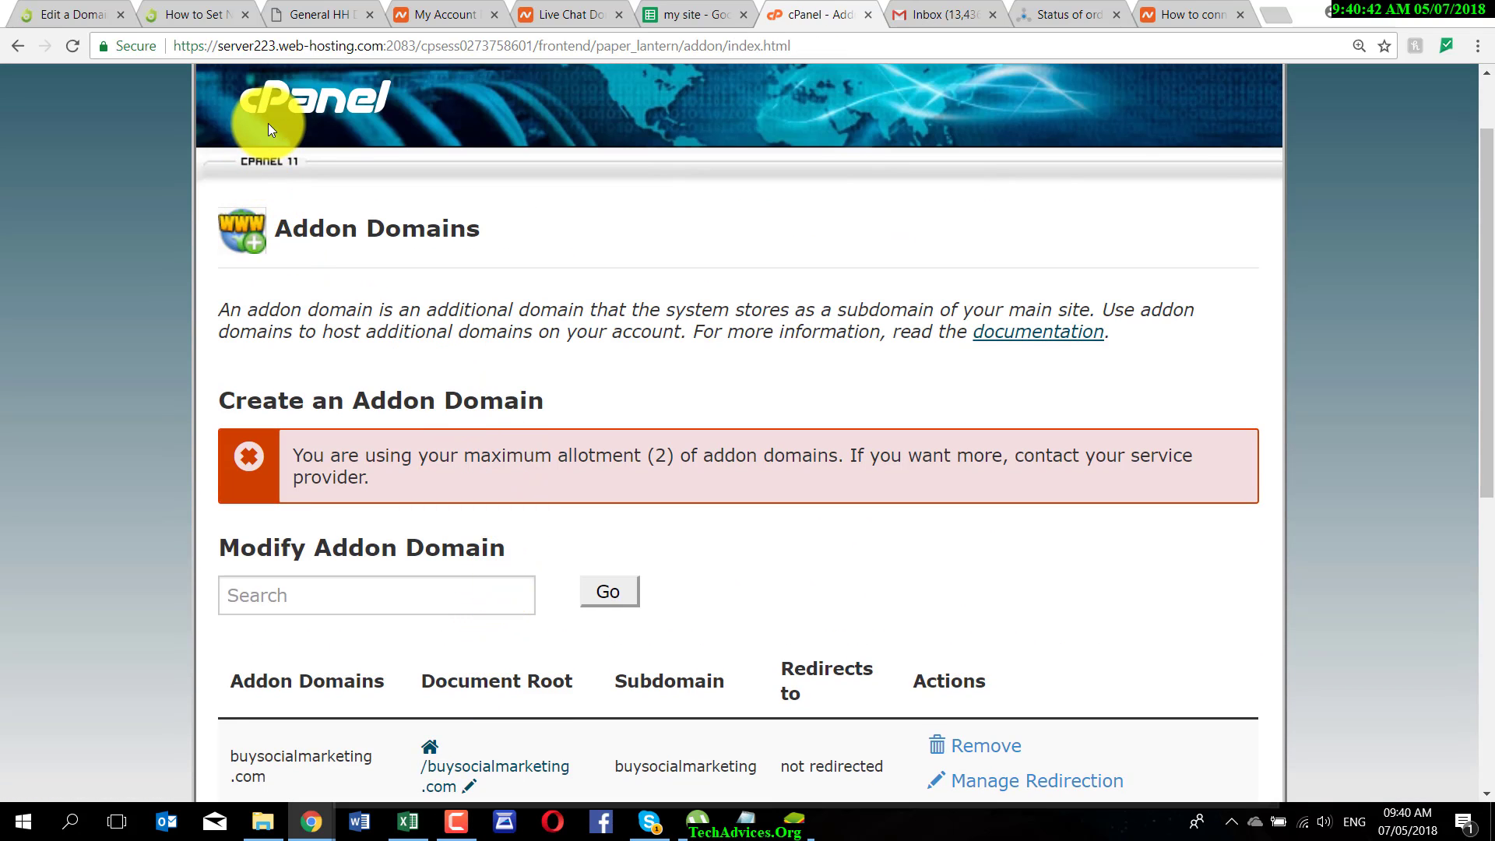
scroll(335, 300, up, 1)
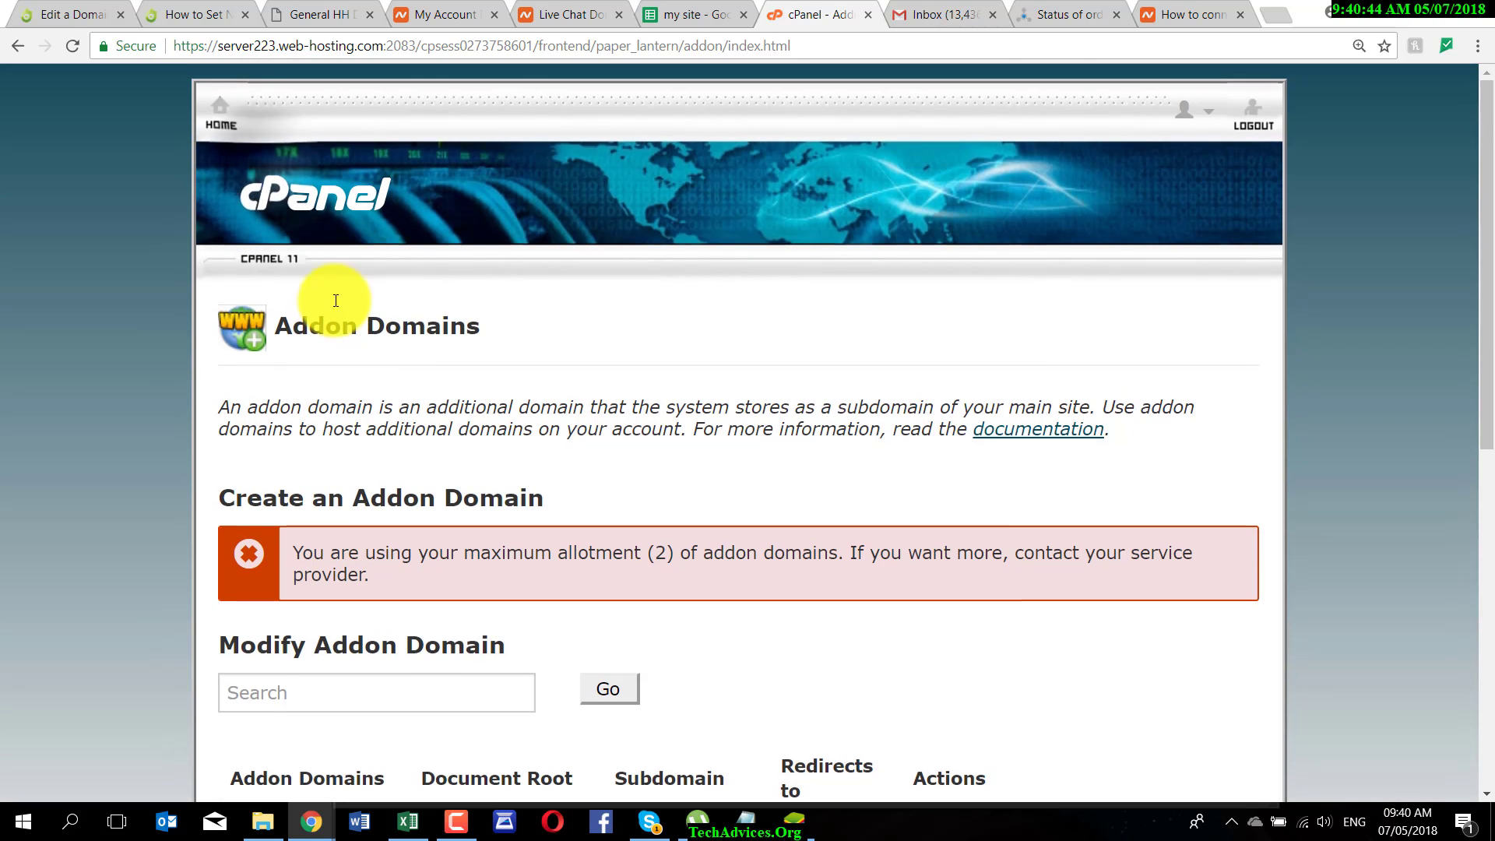
click(221, 113)
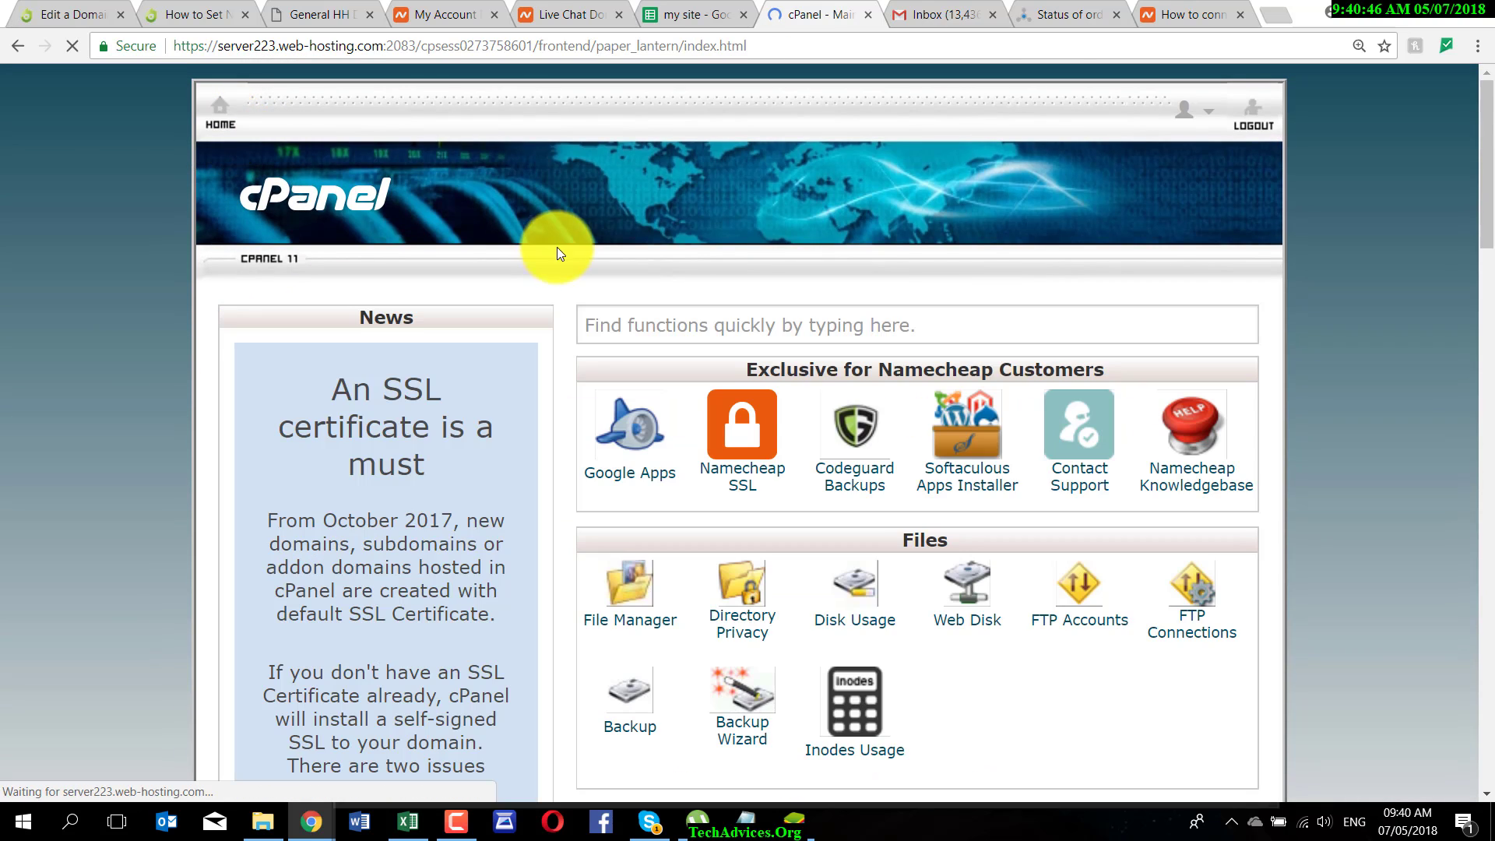
- Open WordPress from the Softaculous Apps Installer section
scroll(860, 427, down, 7)
scroll(927, 524, down, 3)
scroll(851, 527, down, 3)
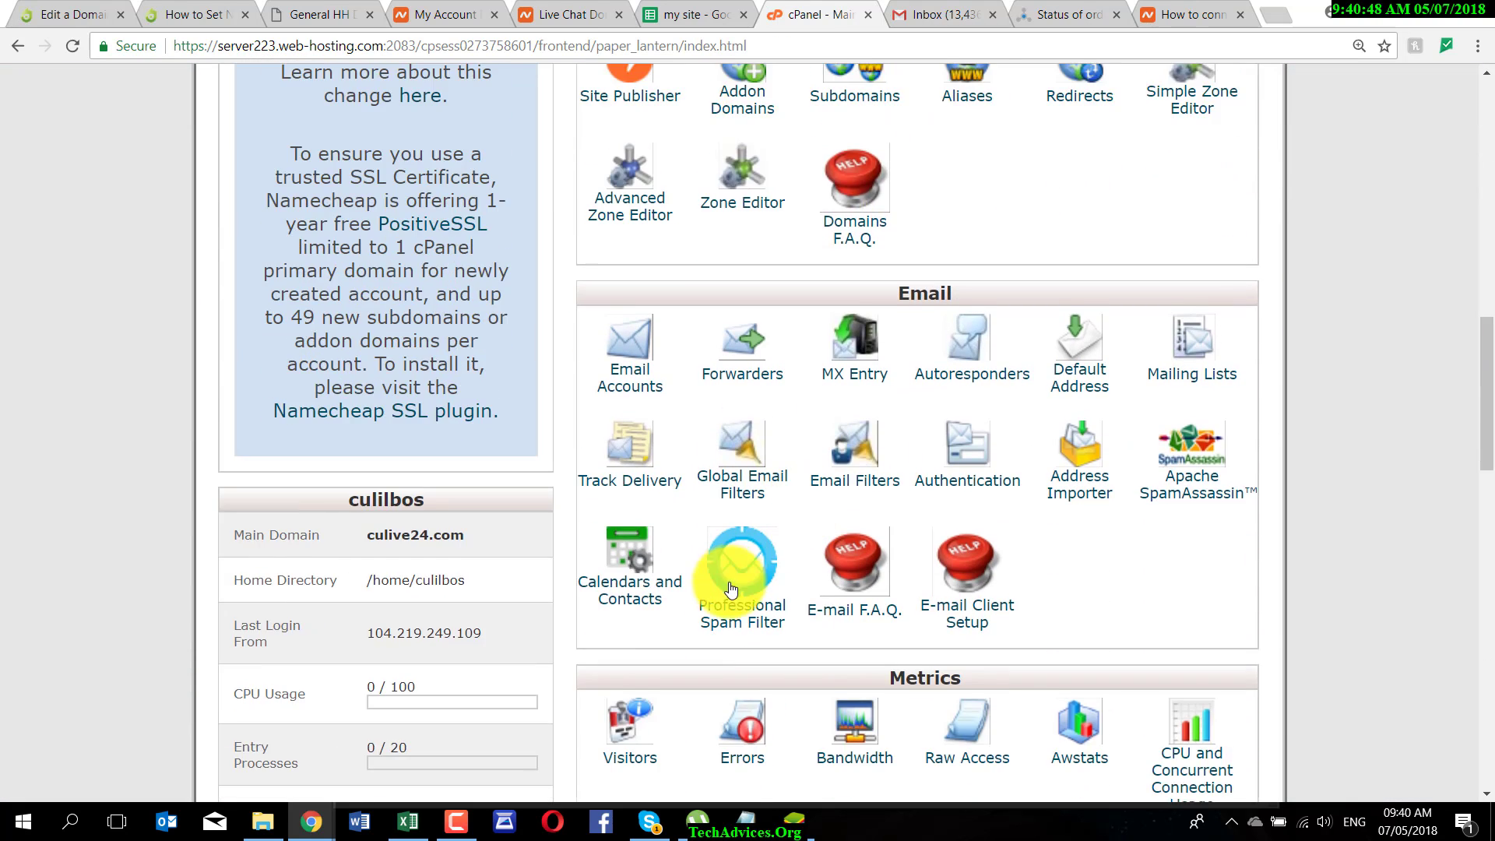
scroll(730, 590, down, 3)
scroll(724, 598, down, 4)
scroll(701, 595, down, 1)
scroll(662, 560, down, 4)
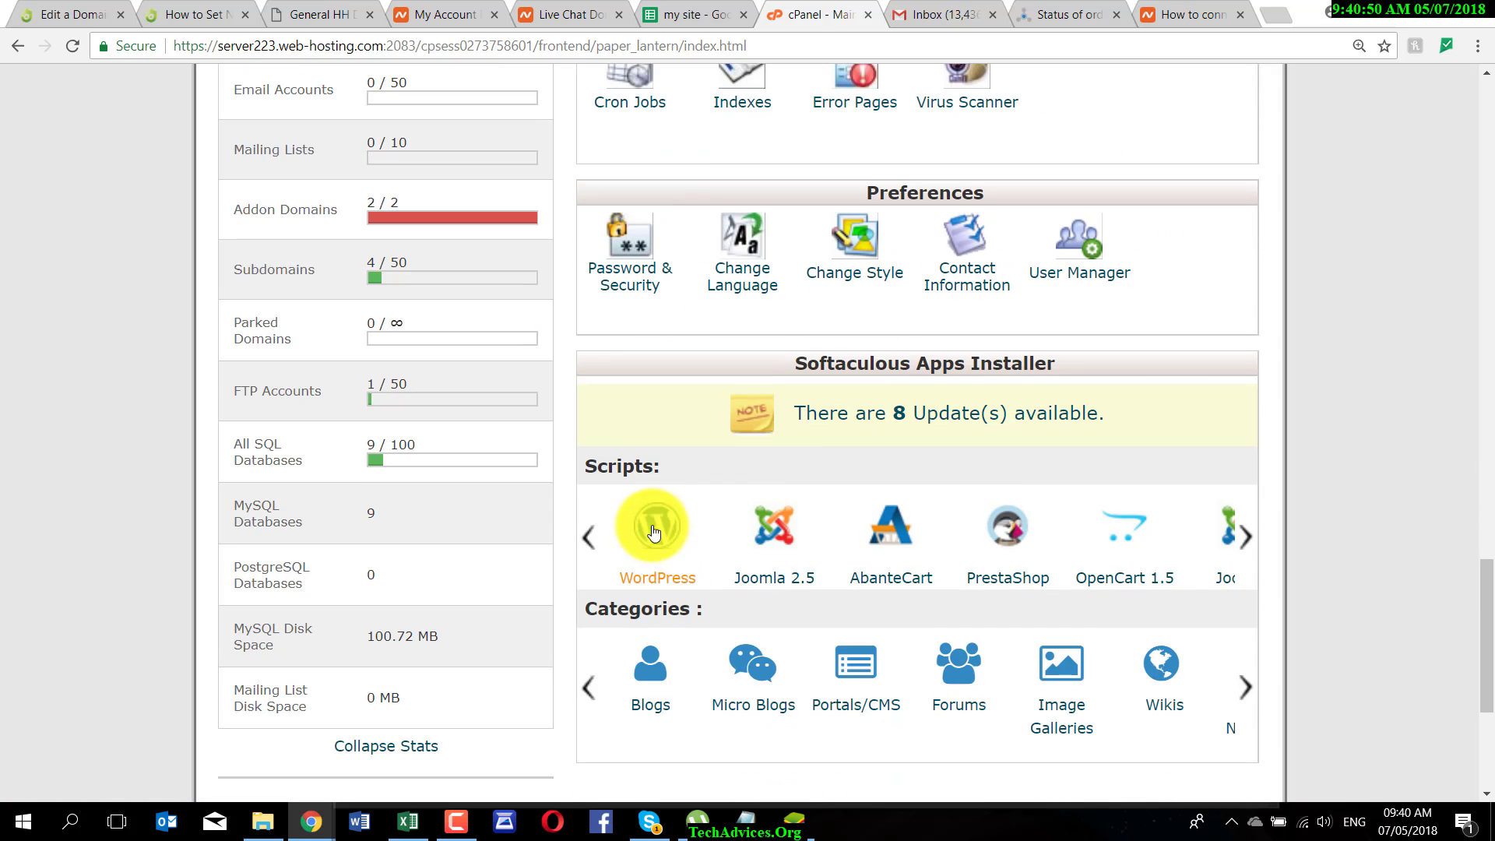
click(654, 533)
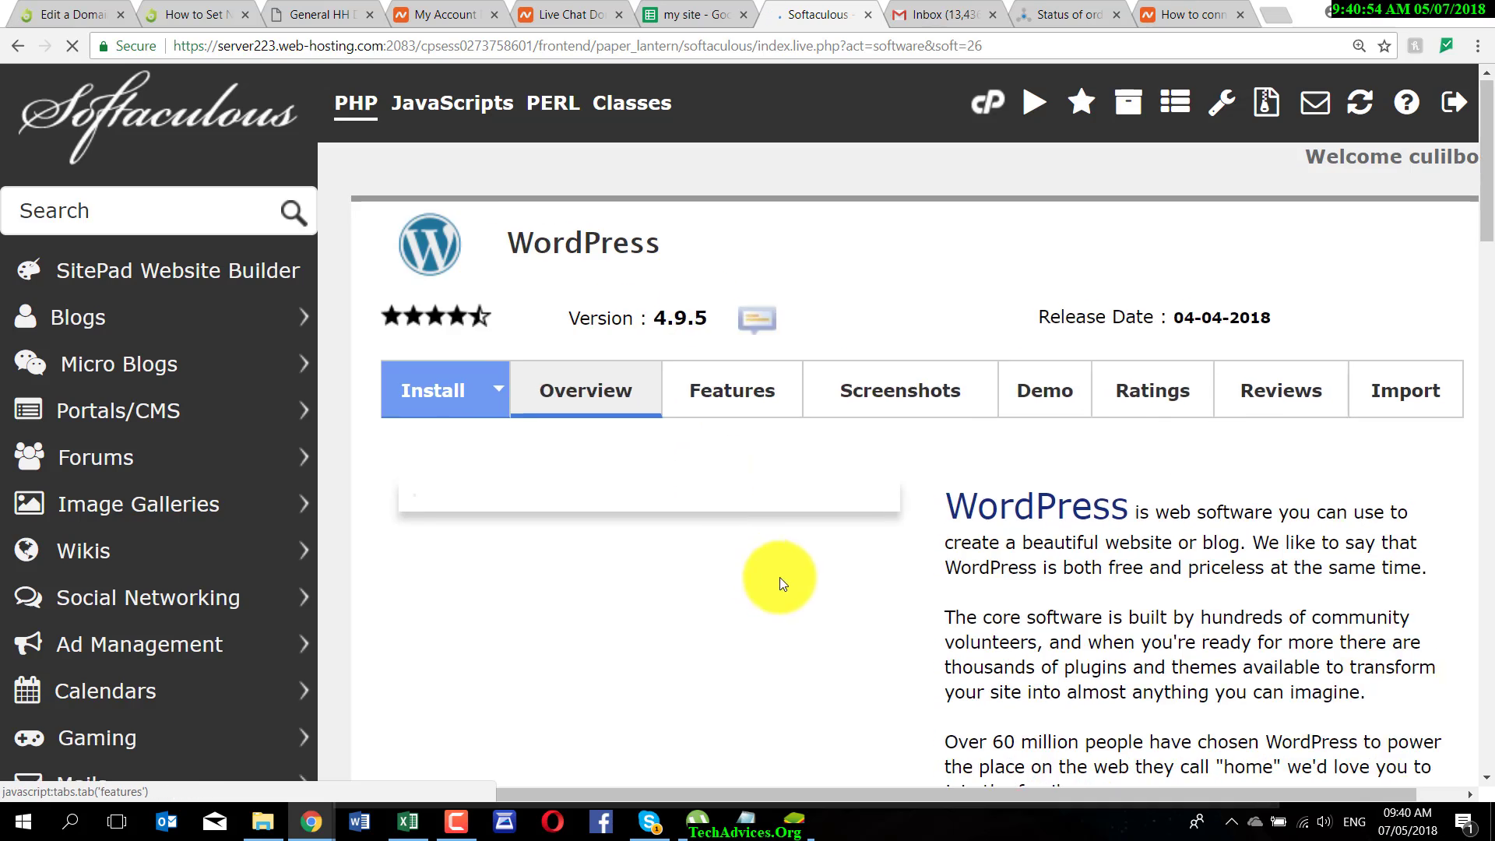
- Open the WordPress install form and start replacing the default My Blog site name
scroll(856, 544, down, 10)
scroll(942, 472, up, 1)
scroll(944, 471, down, 3)
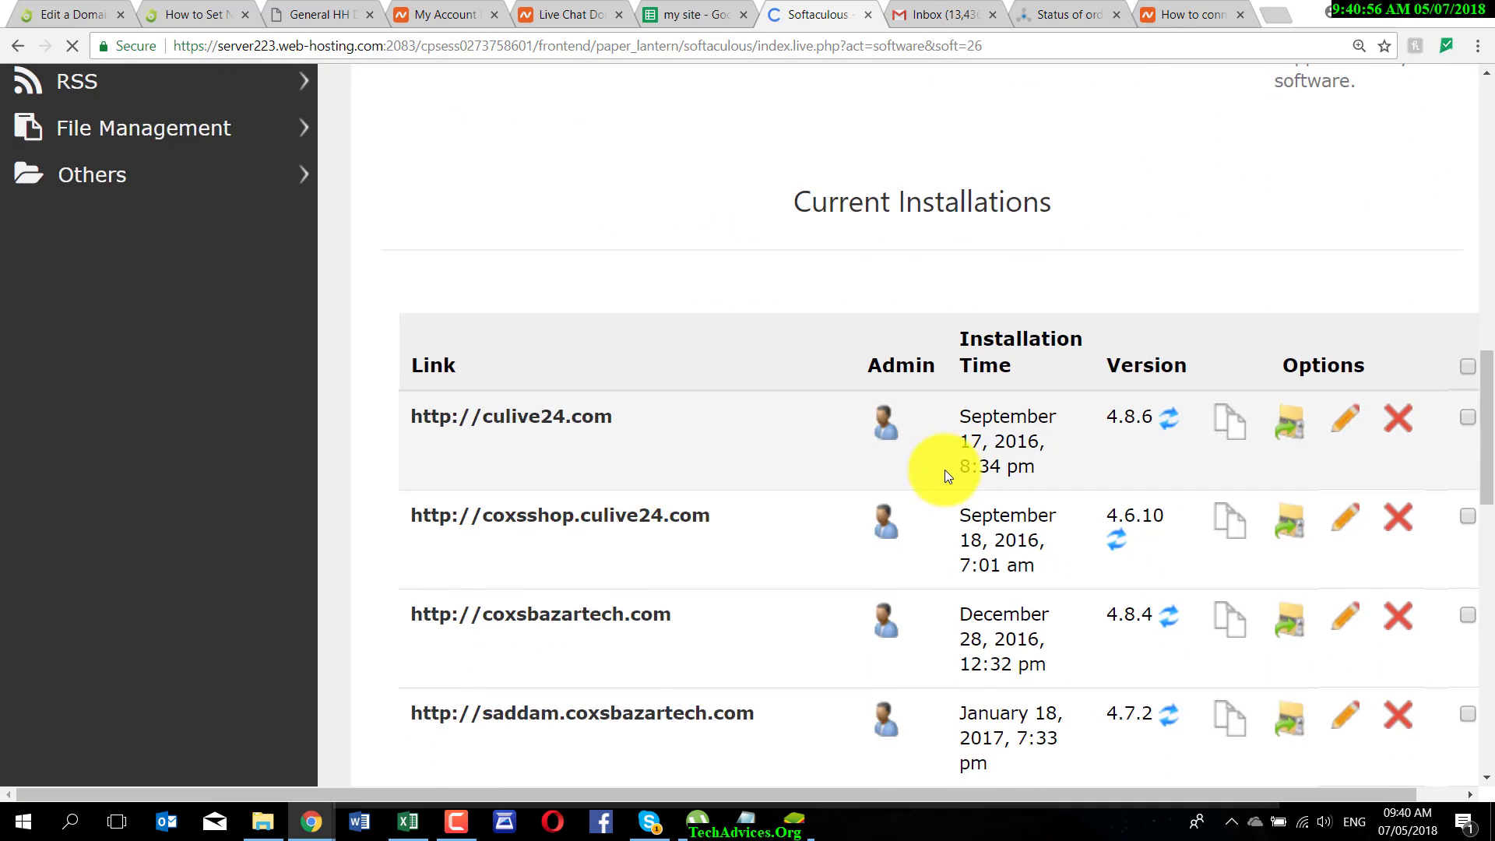
scroll(945, 469, up, 6)
click(1027, 253)
click(955, 338)
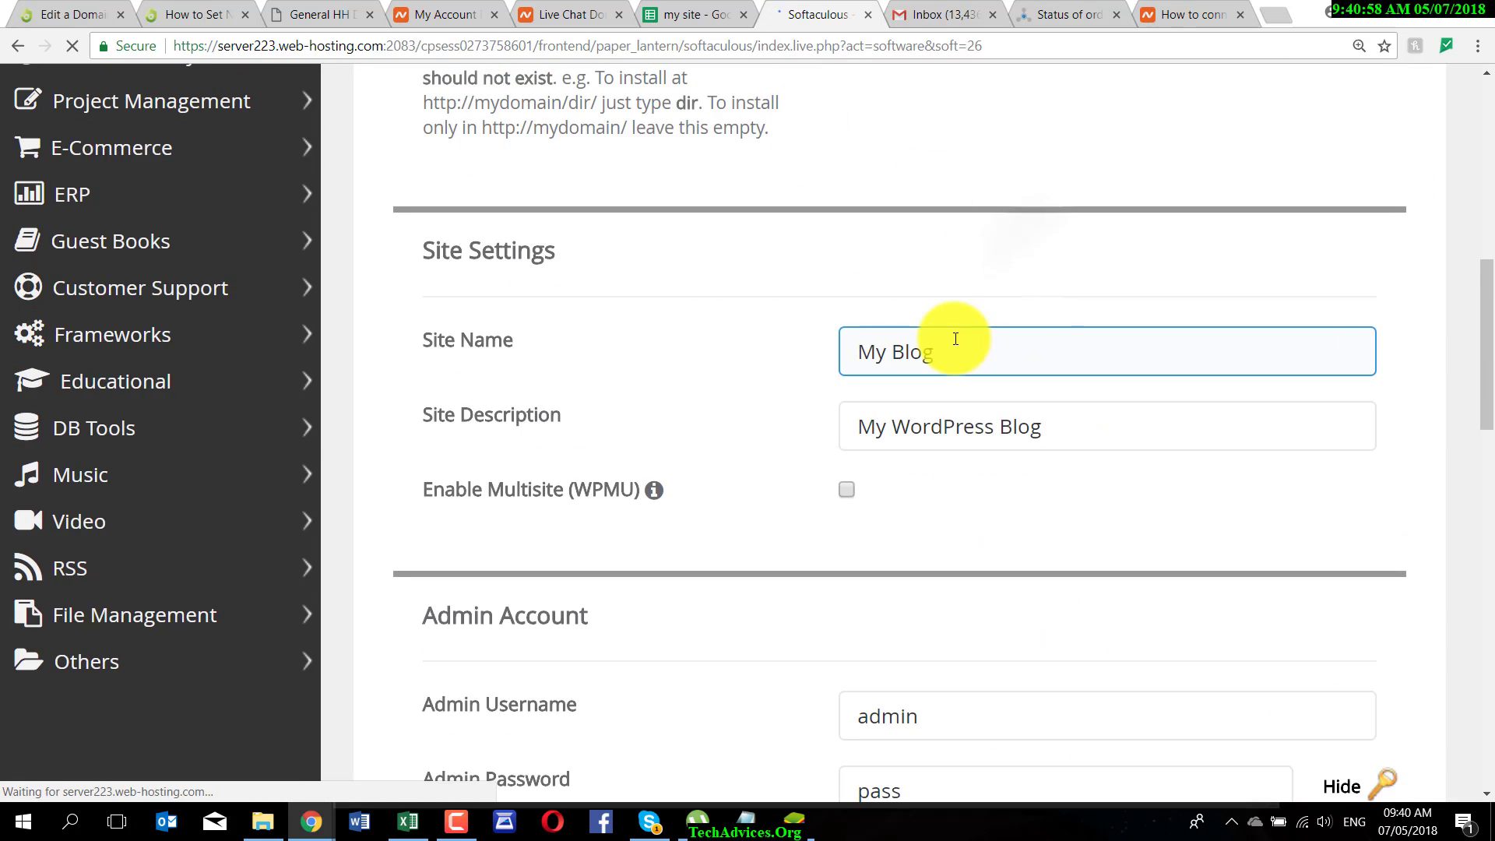
drag(955, 339, 778, 366)
text(m)
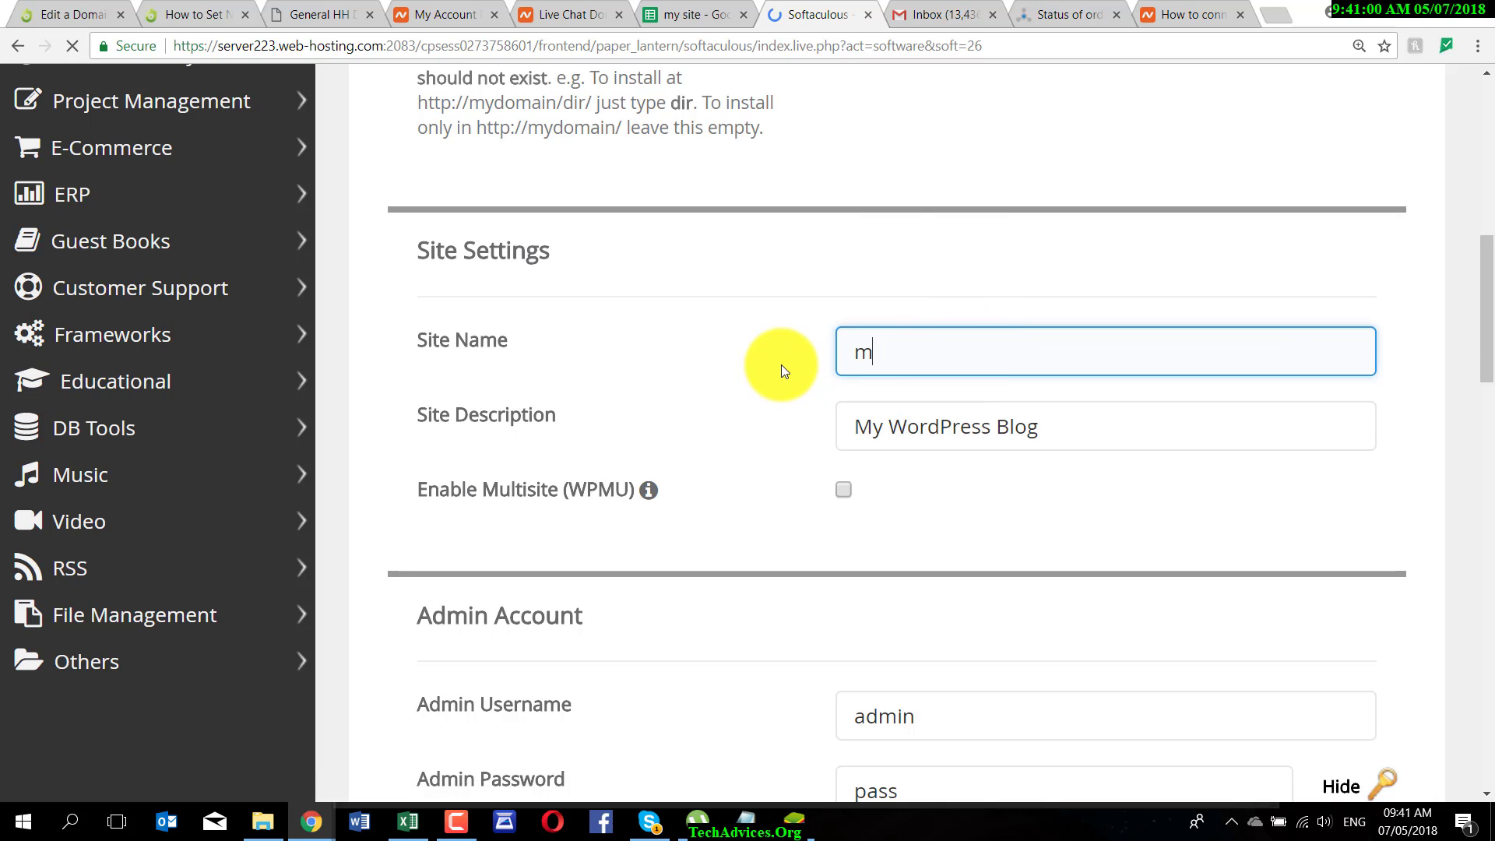
key(BackSpace)
text(bUY)
key(BackSpace)
key(BackSpace)
key(BackSpace)
key(BackSpace)
key(Caps_Lock)
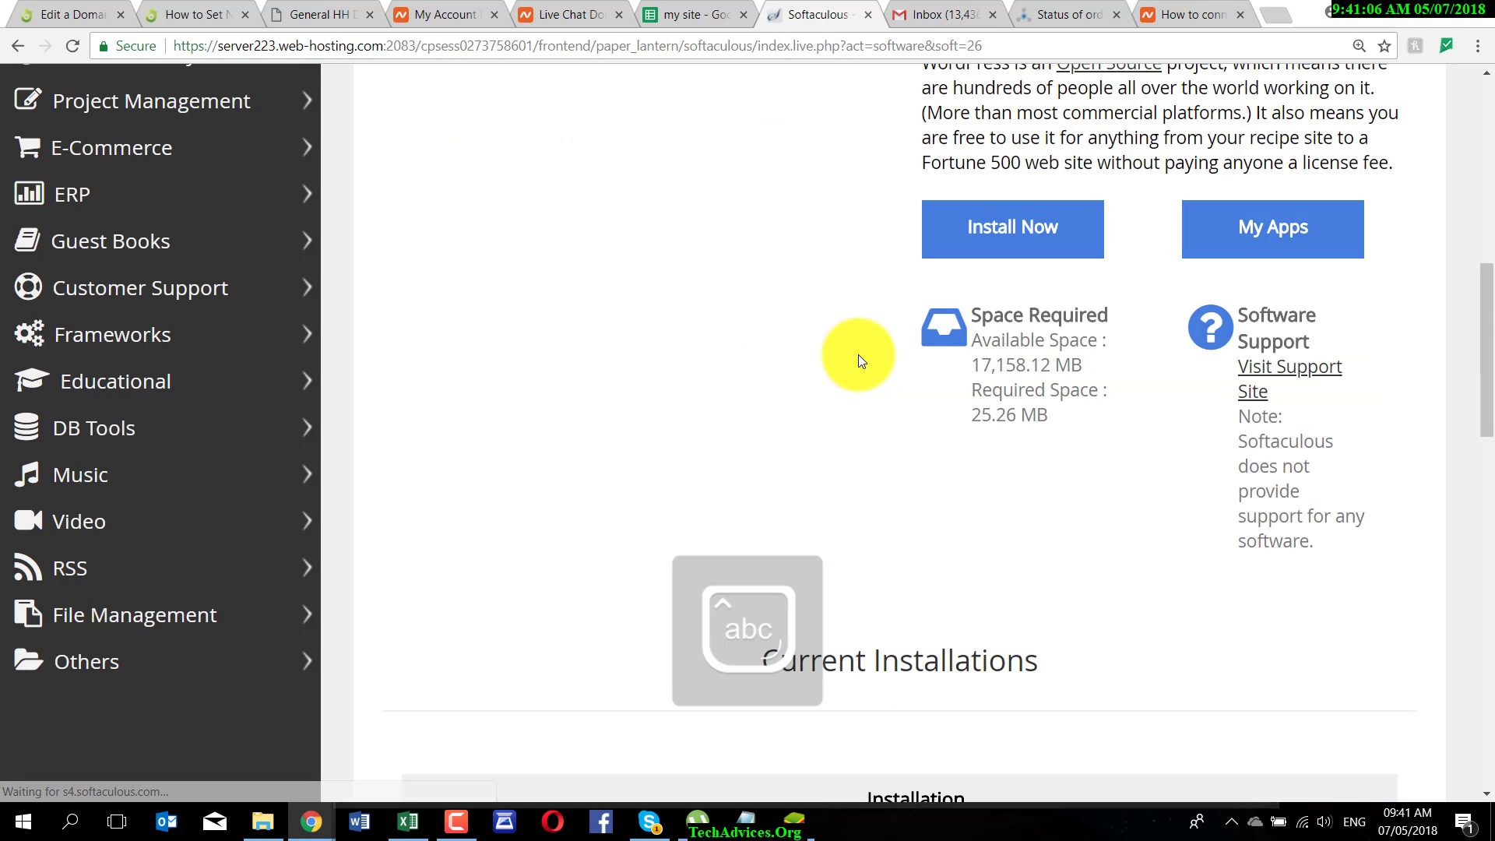
- Reopen the install form and enter Buy Social Media Marketing as the site name
scroll(1137, 452, up, 2)
scroll(1137, 452, down, 5)
scroll(1055, 337, up, 3)
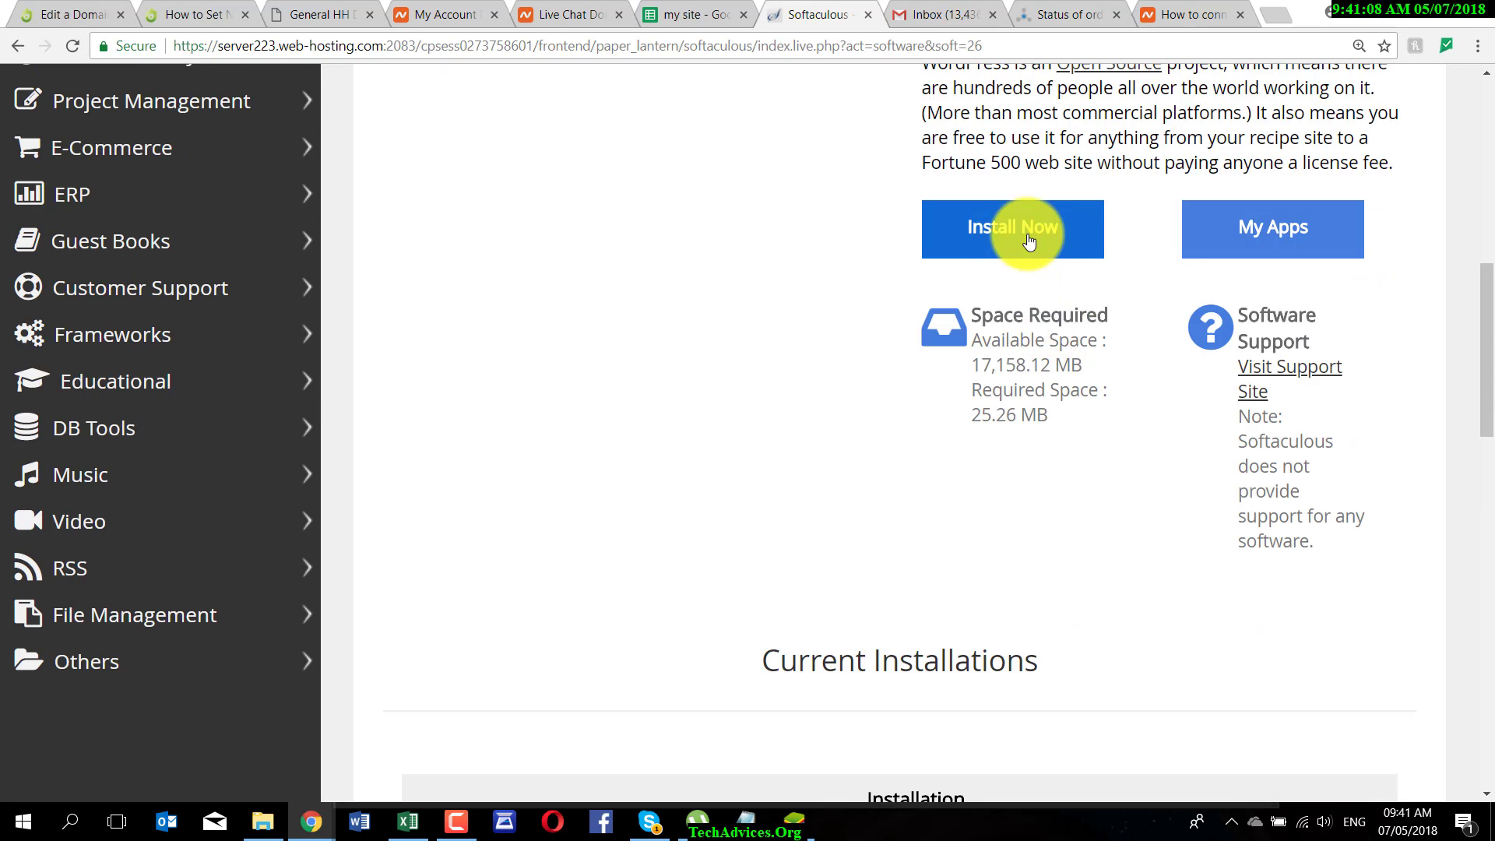
click(1028, 241)
click(887, 352)
text(Buy Social Media Marketing)
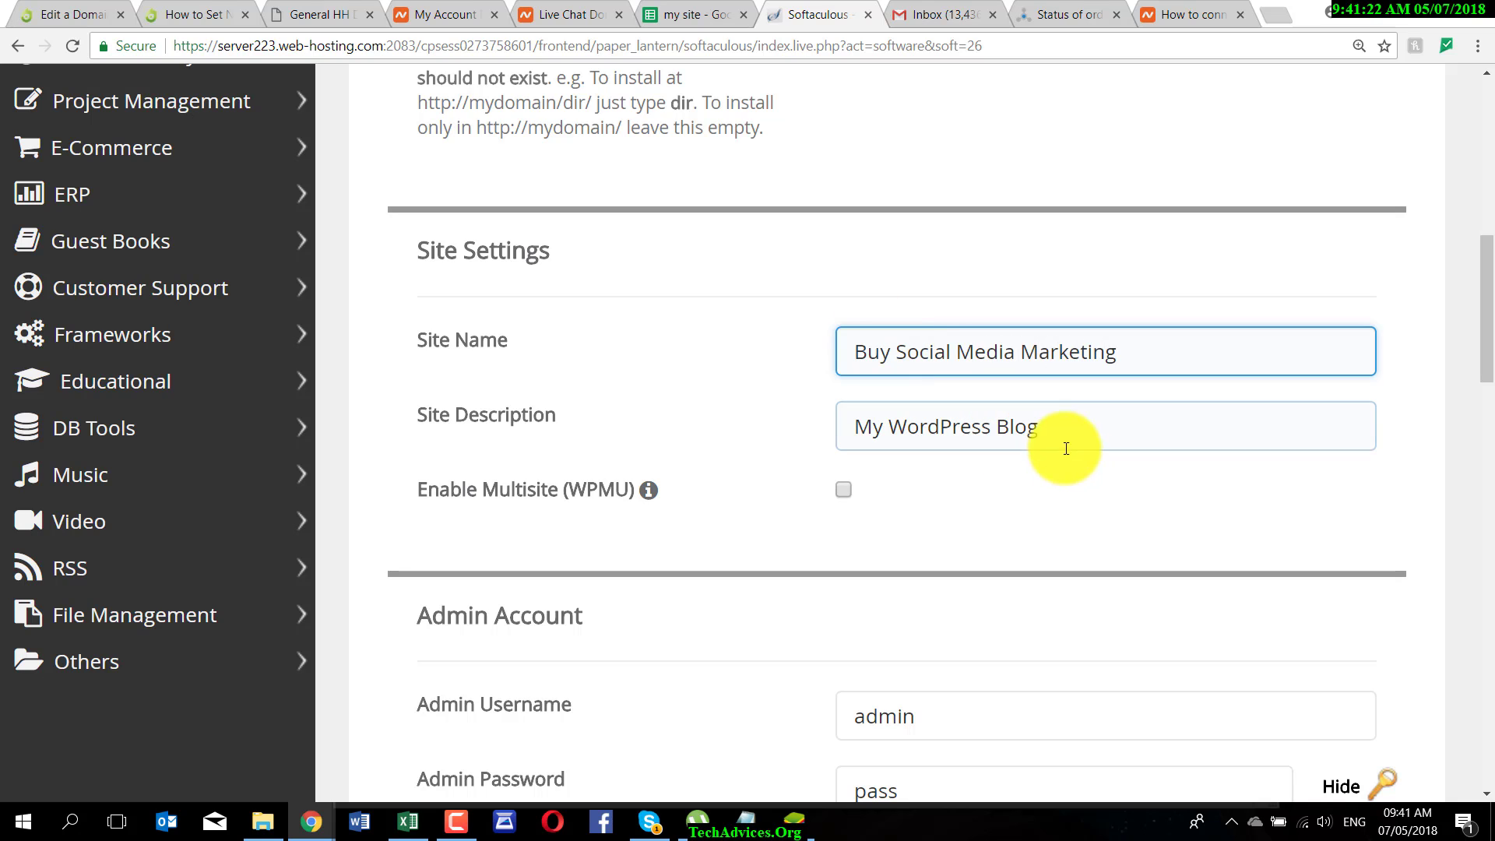
- Replace the site description with a tagline about cheap, high-quality social media promotion
drag(1054, 445, 824, 448)
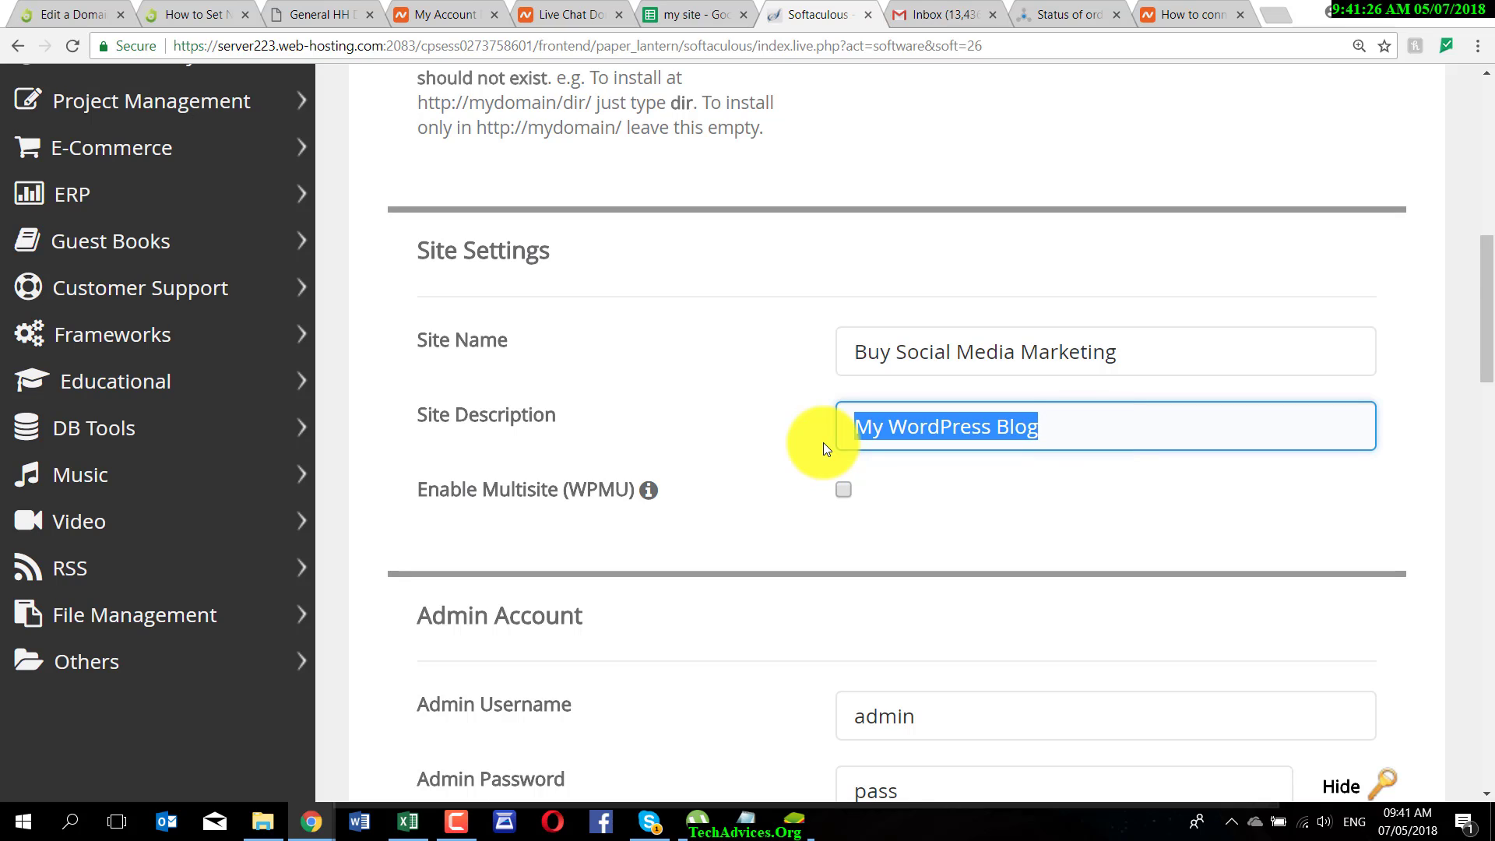
text(Cheap pric)
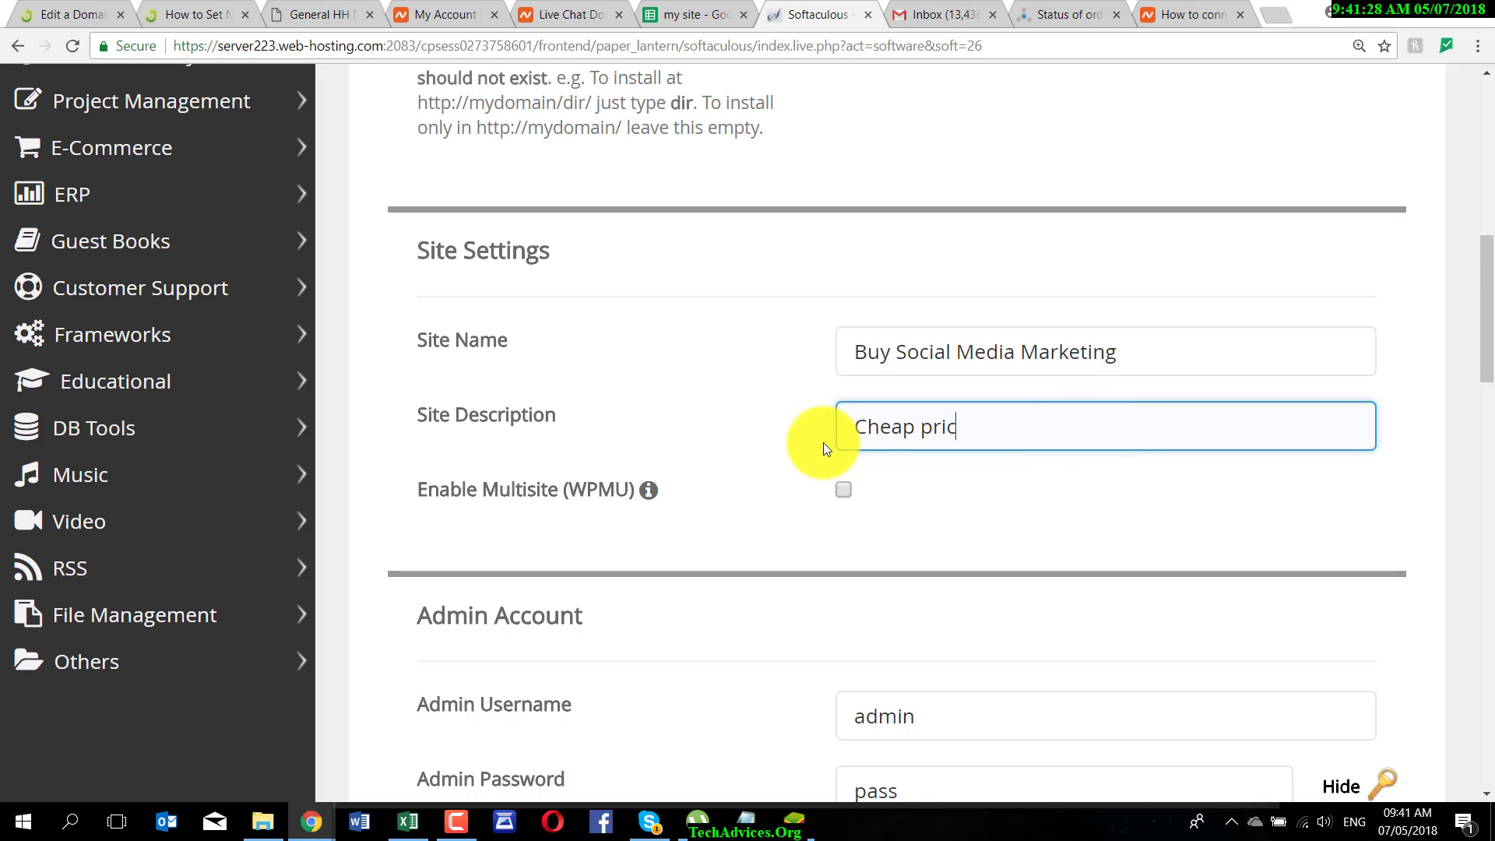
text(e but hig)
text(h quality real services to)
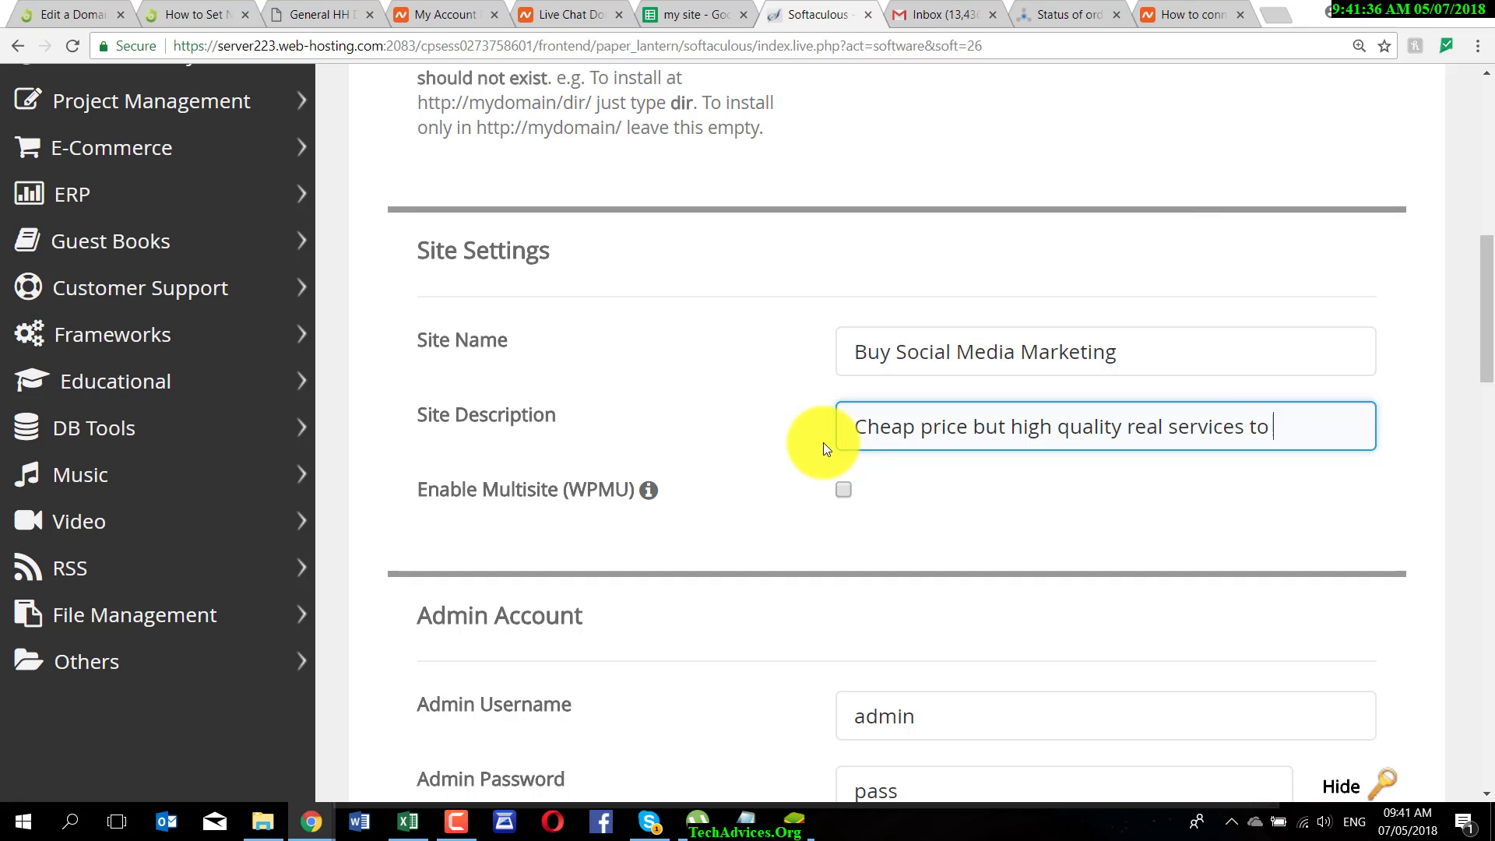
text(mote your)
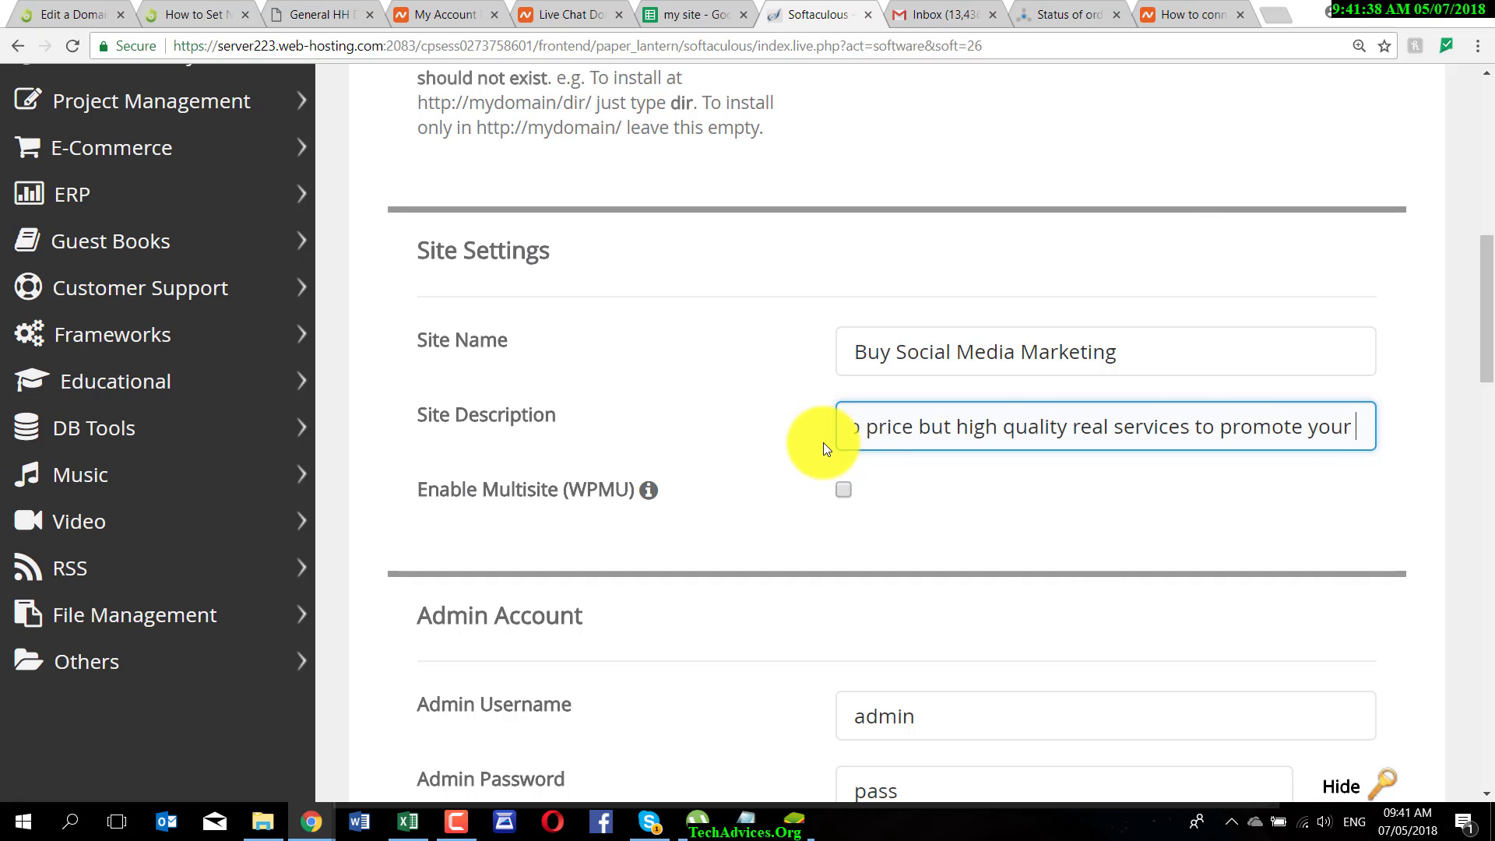
text( business in )
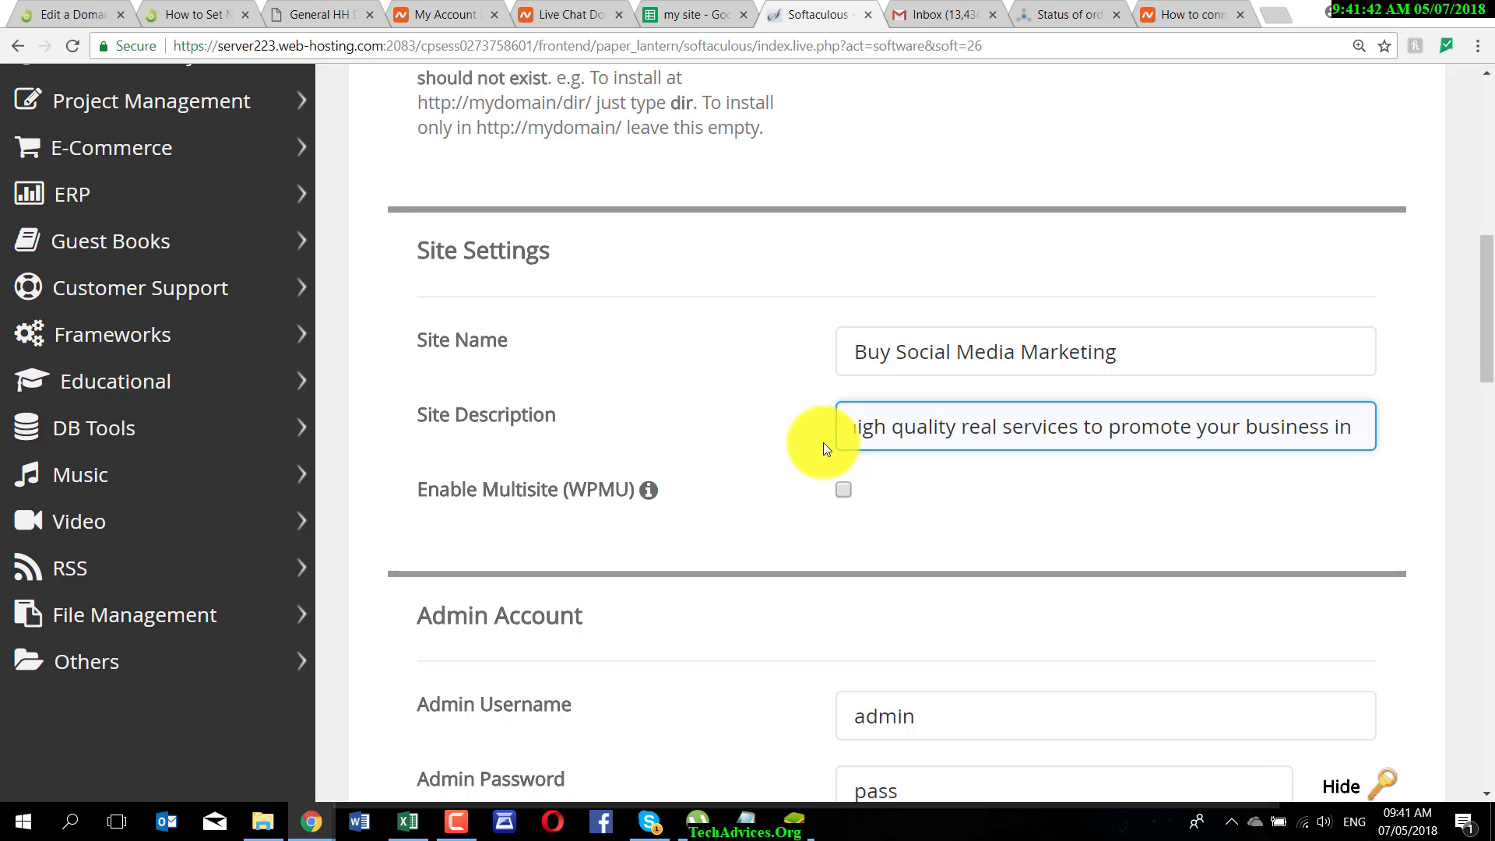
text(socd)
key(BackSpace)
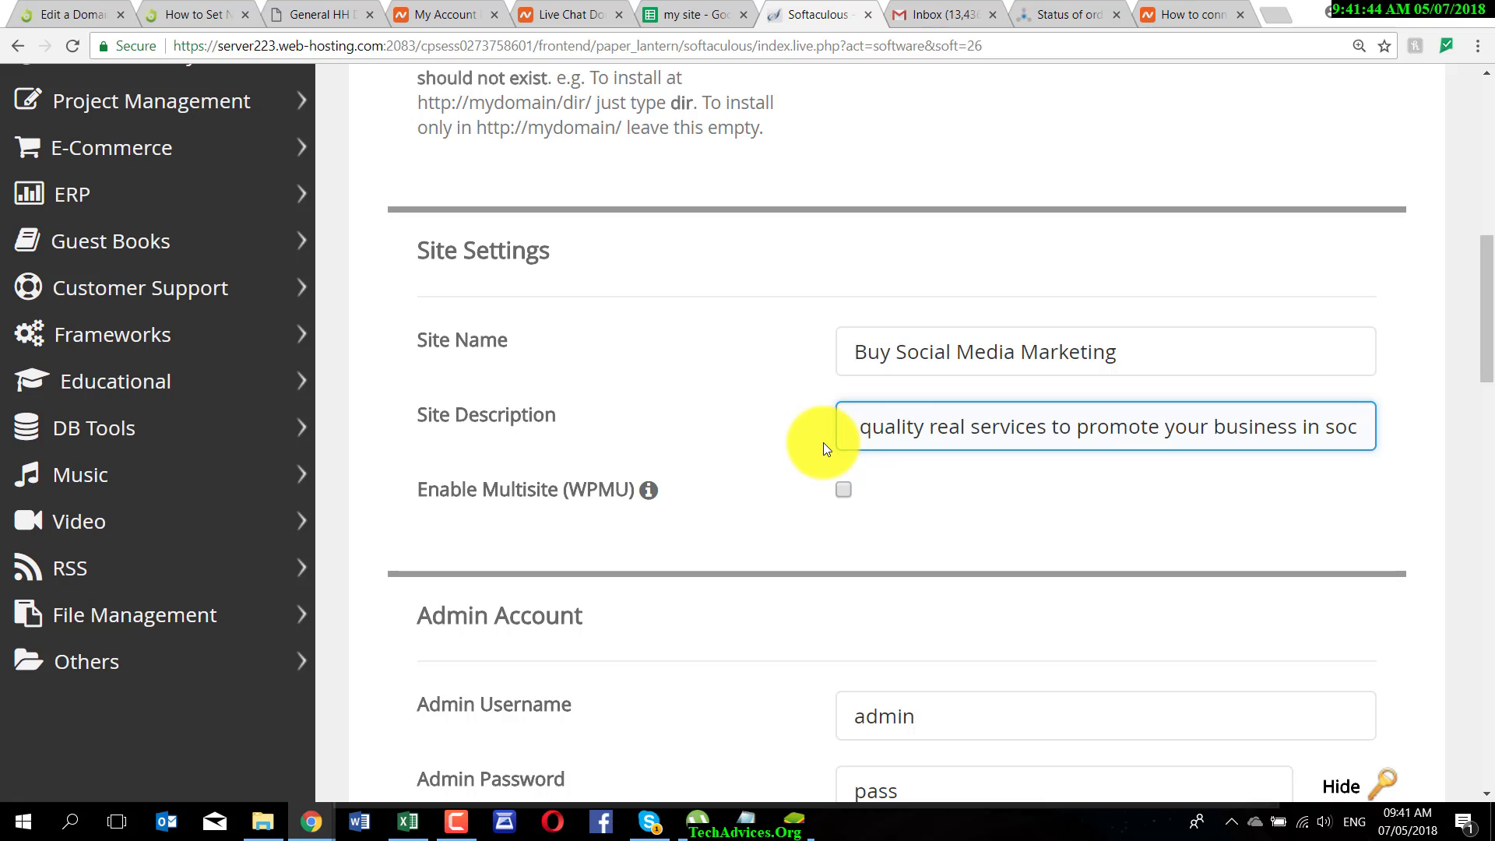
text(ial med)
key(BackSpace)
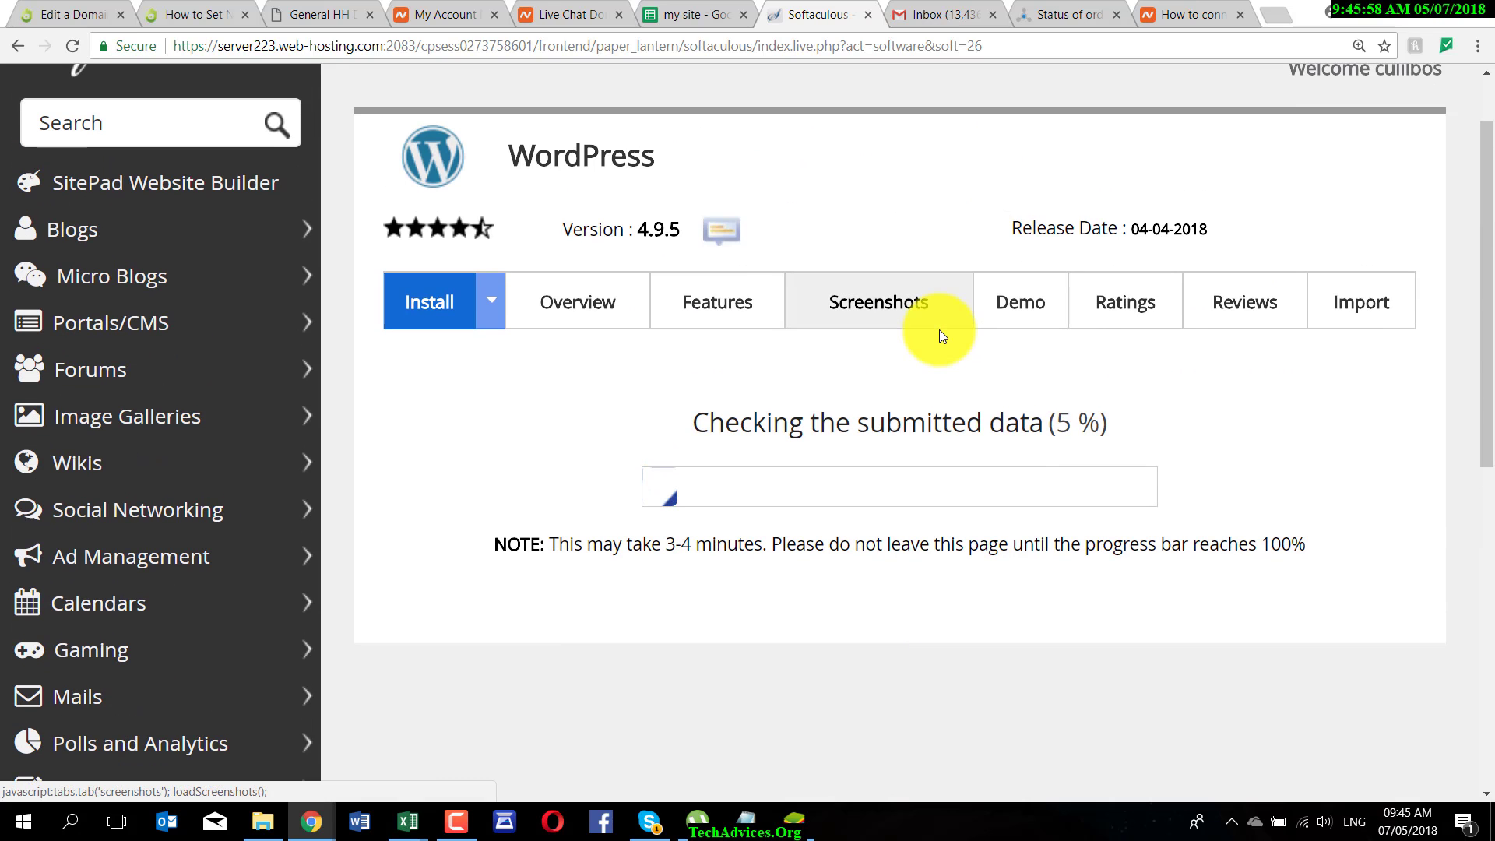
- After the install completes, open the WordPress Administrative URL in a new tab
scroll(943, 330, down, 3)
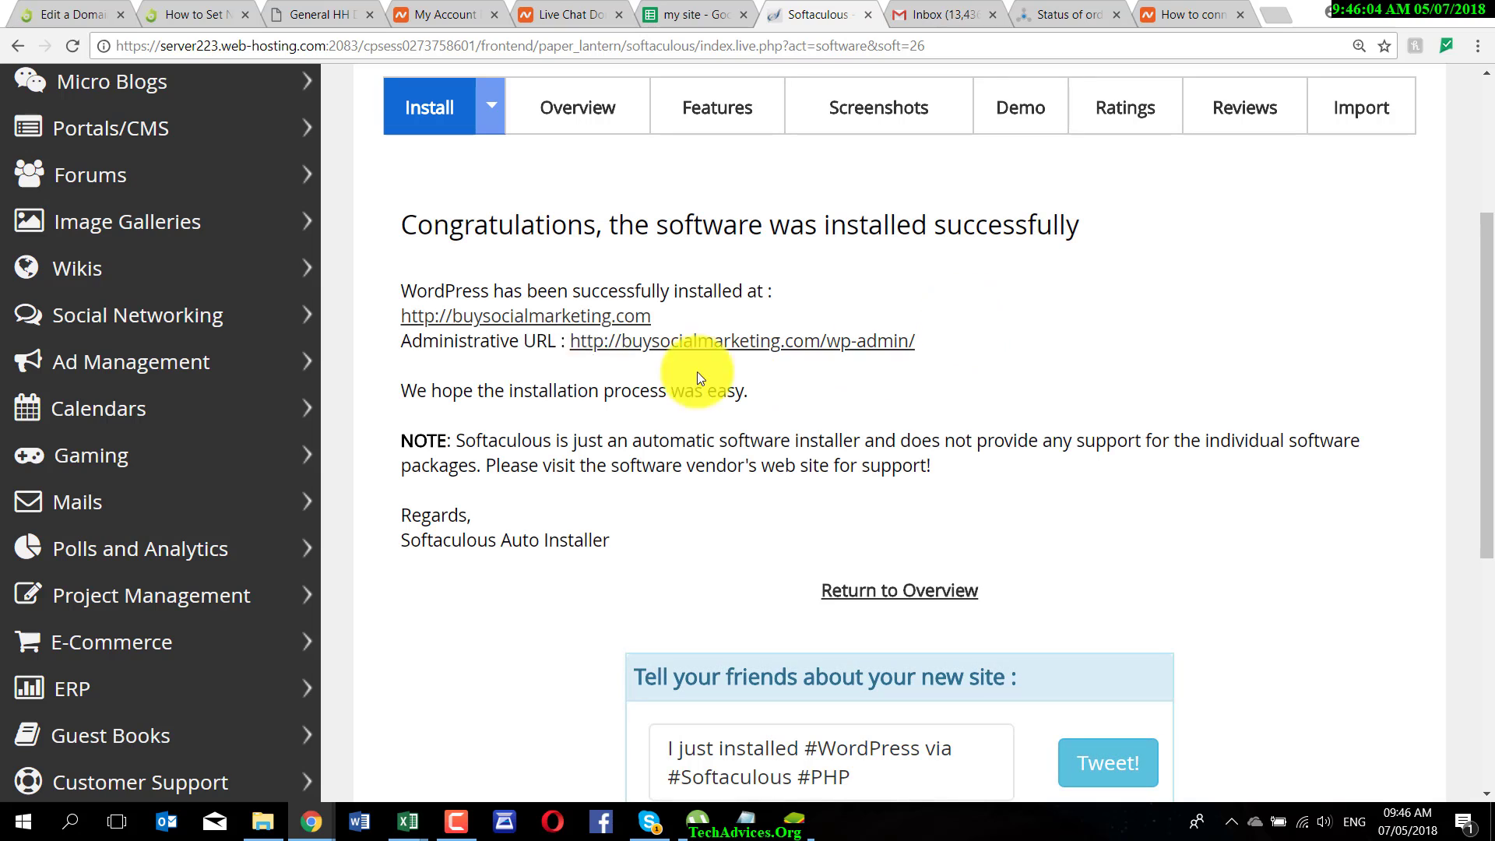
right_click(738, 344)
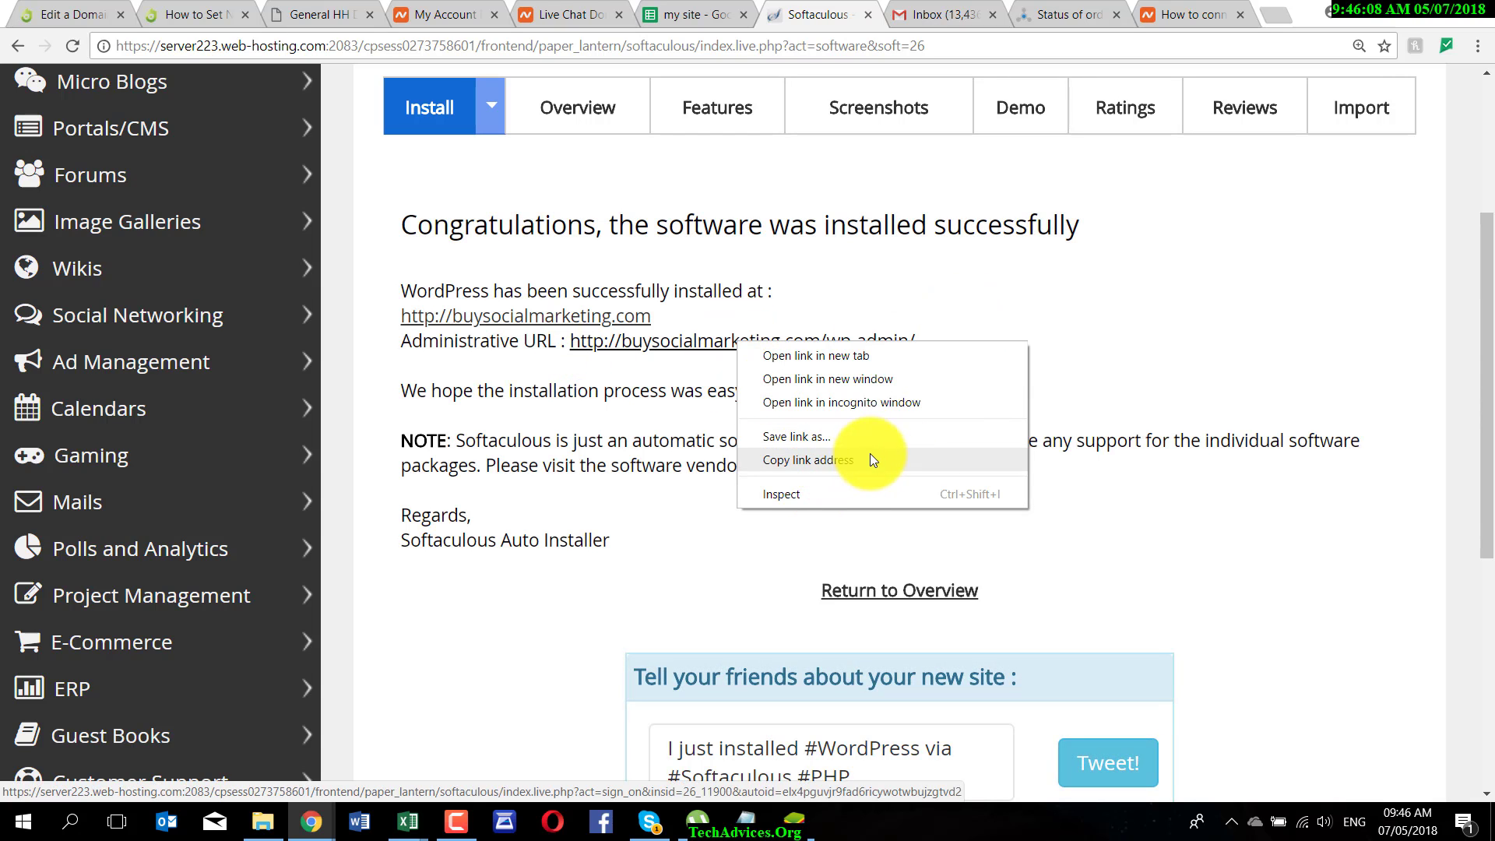
click(859, 360)
click(870, 9)
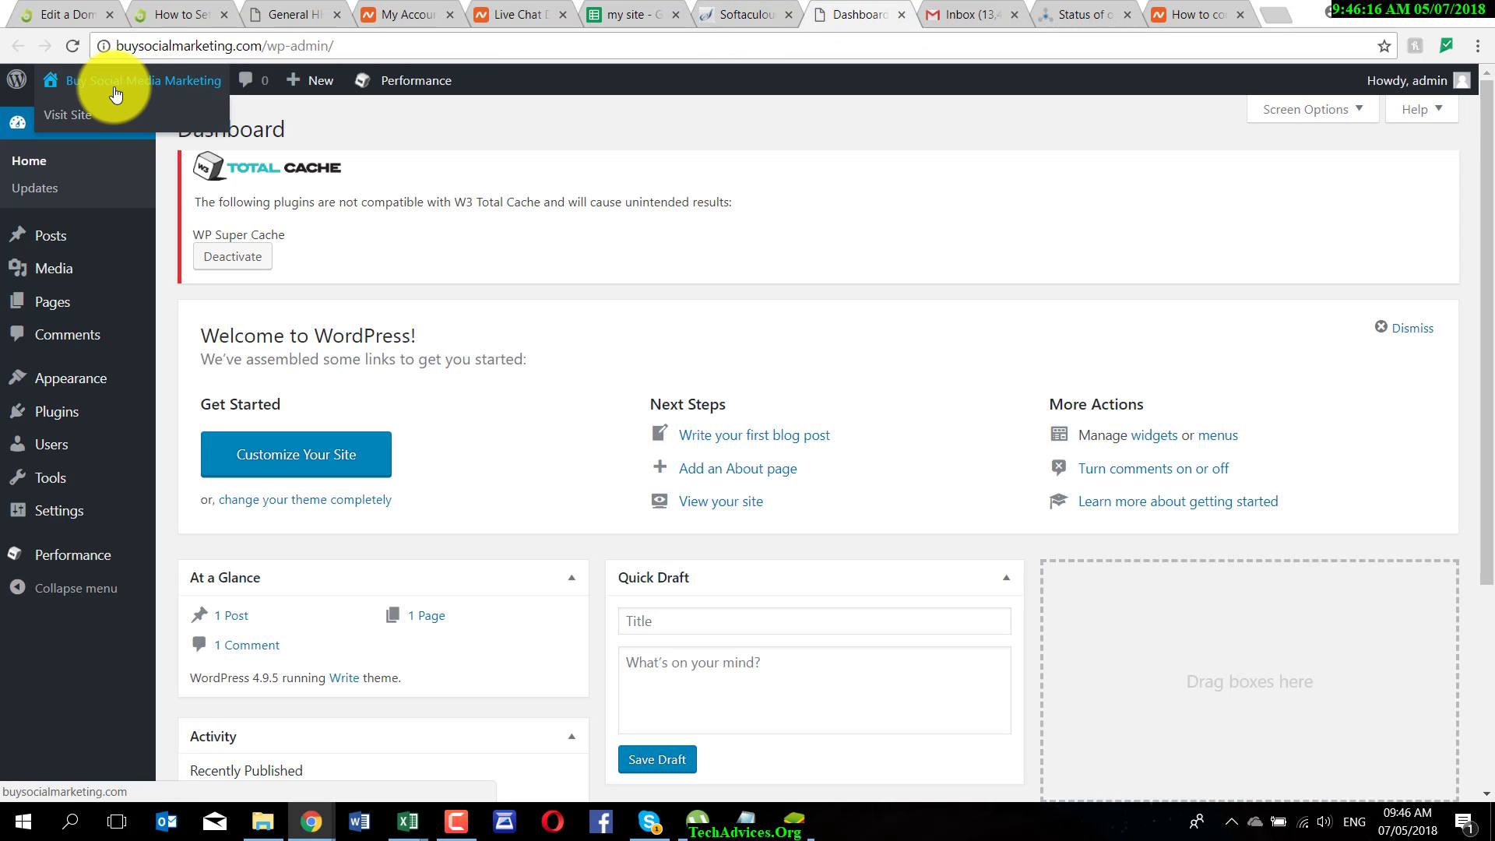
- Open the live buysocialmarketing.com homepage in a new tab from the admin bar site name
right_click(78, 115)
click(140, 121)
click(880, 14)
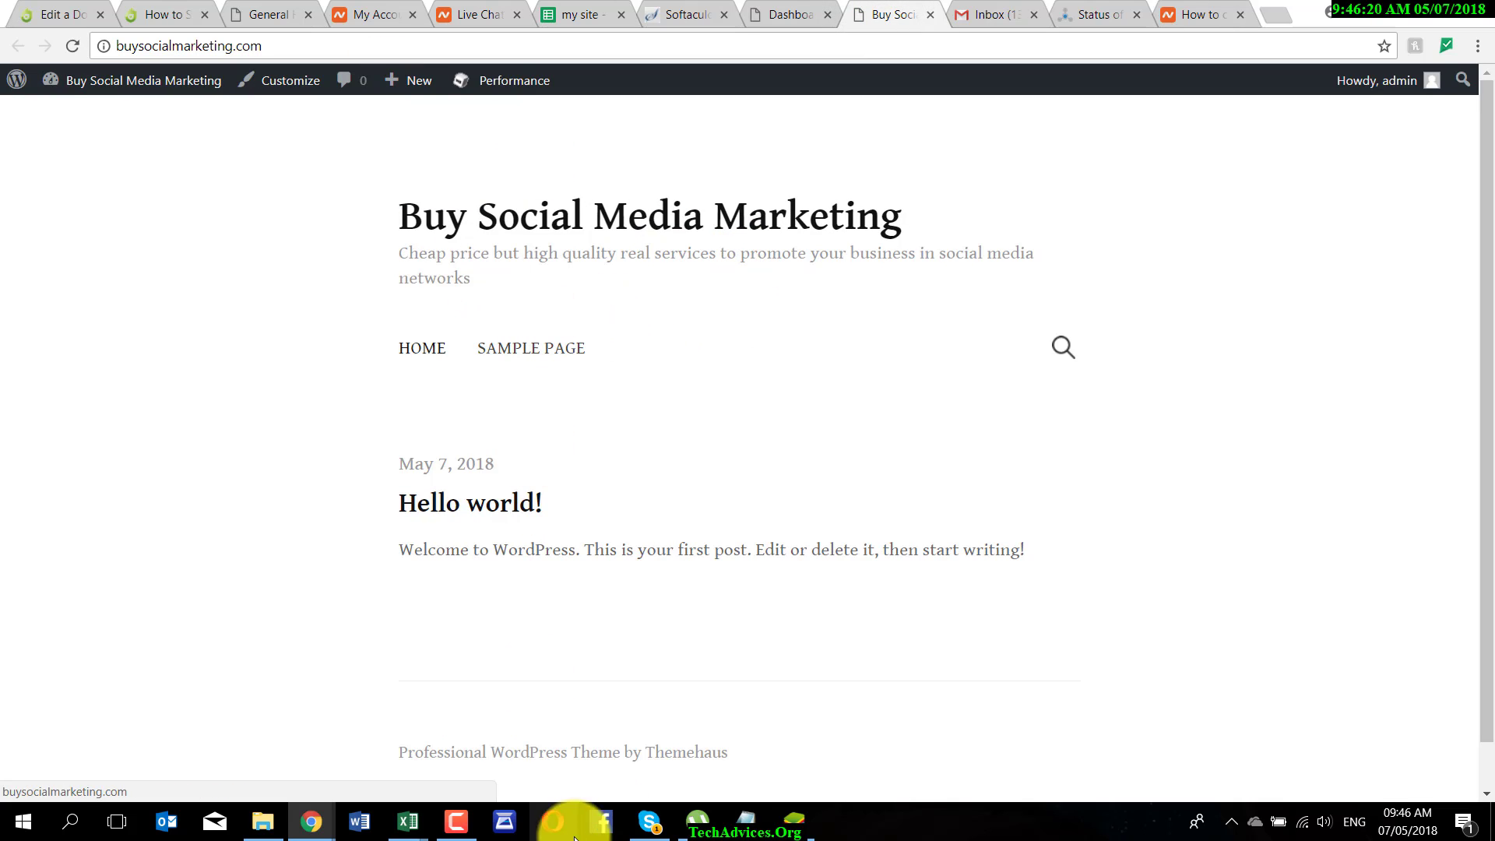
click(456, 821)
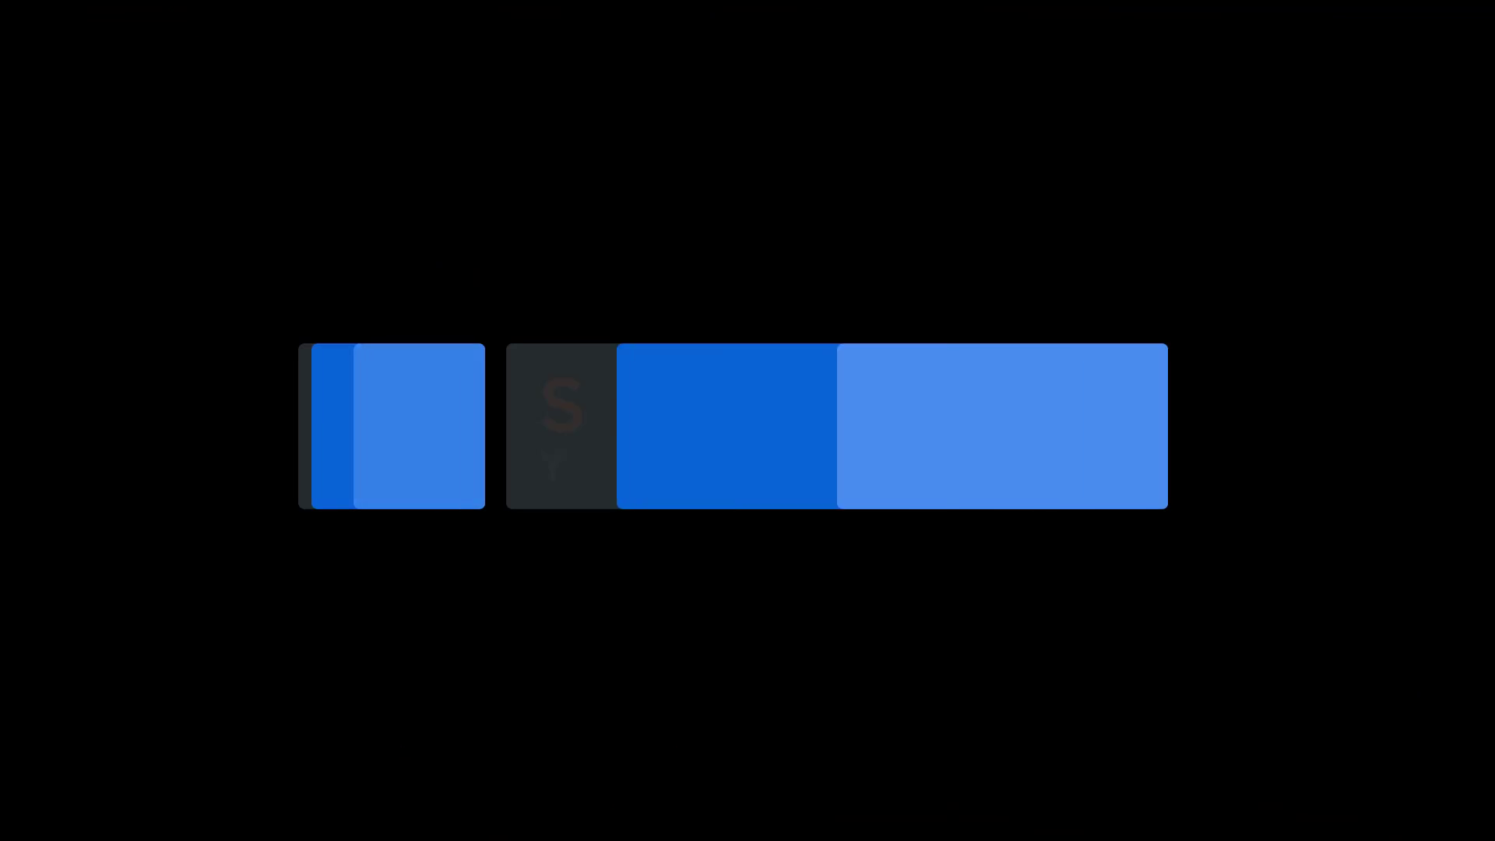